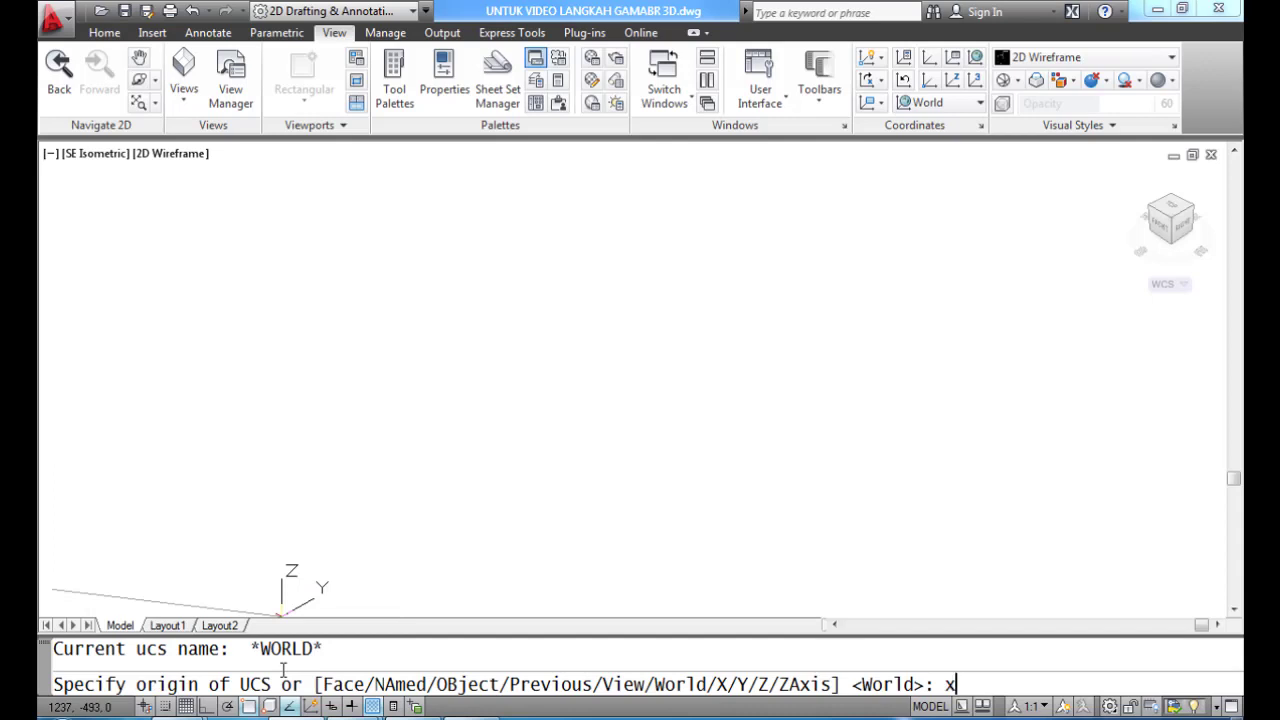
Step: Rotate the UCS 90 degrees about the X axis
key("Return")
type("90")
key("Return")
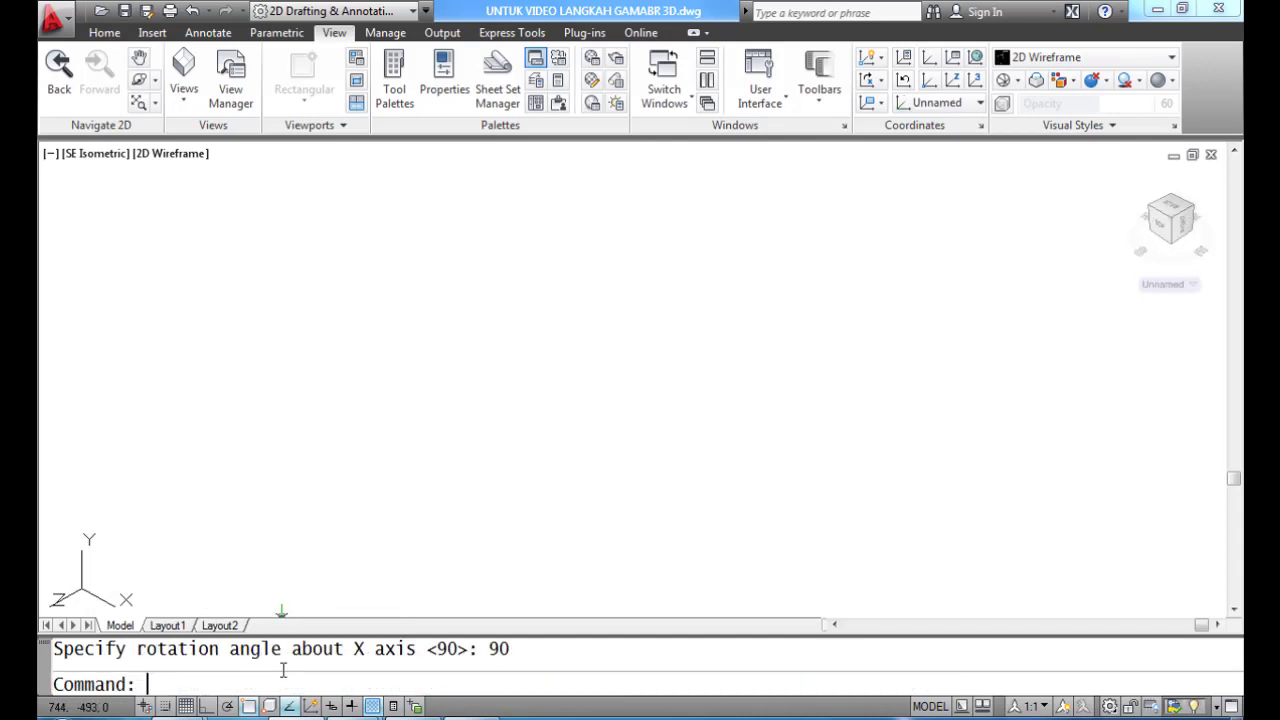
Step: Draw a circle of radius 12 in an empty area of the rotated XY plane
type("circle")
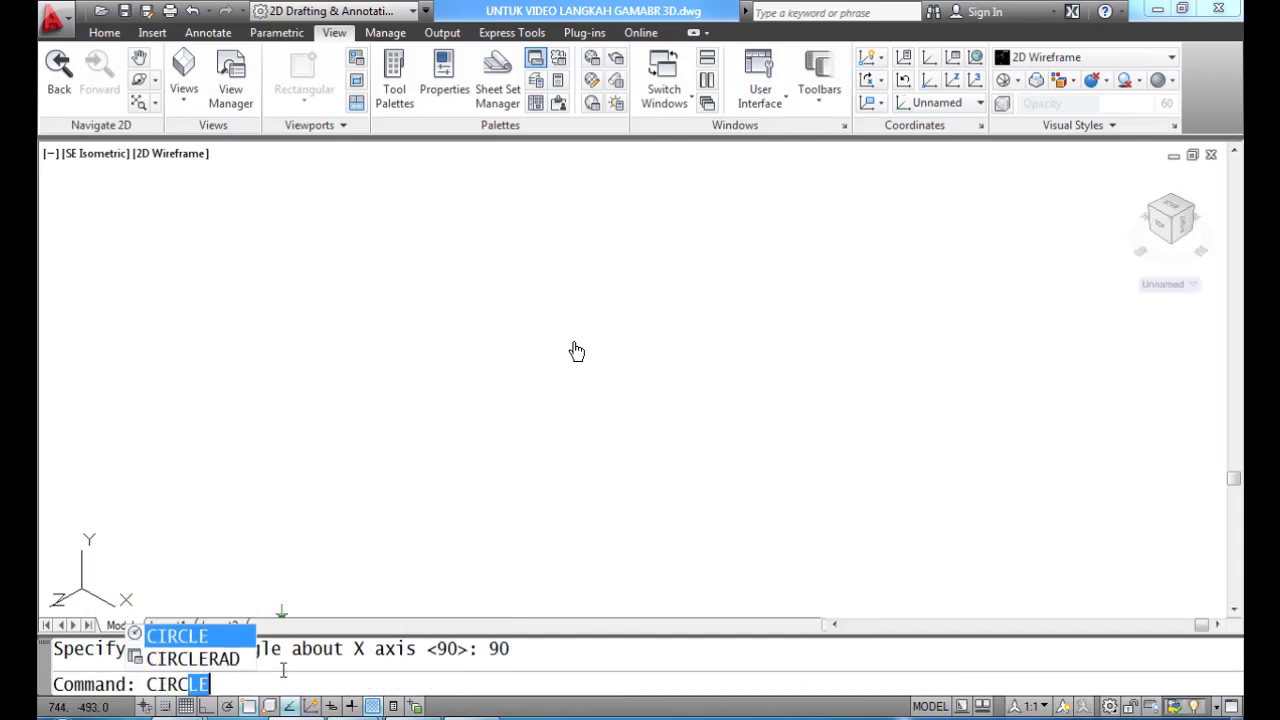
key("Return")
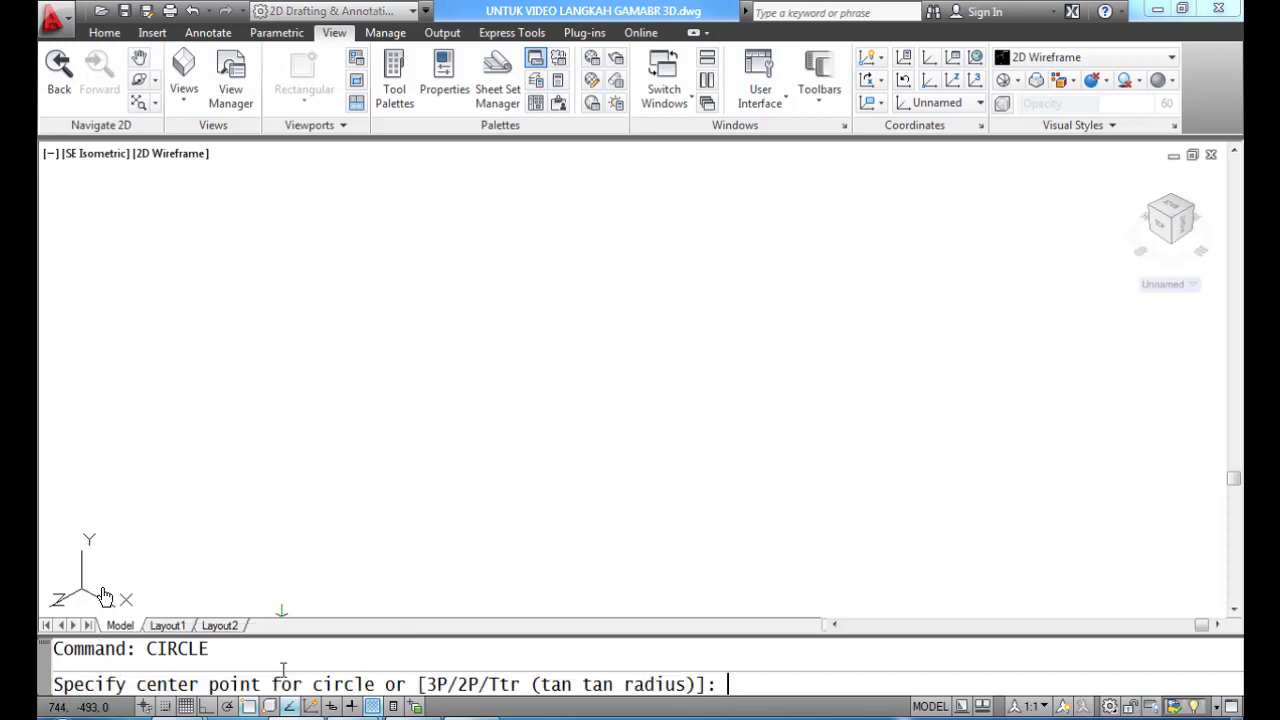
left_click(409, 363)
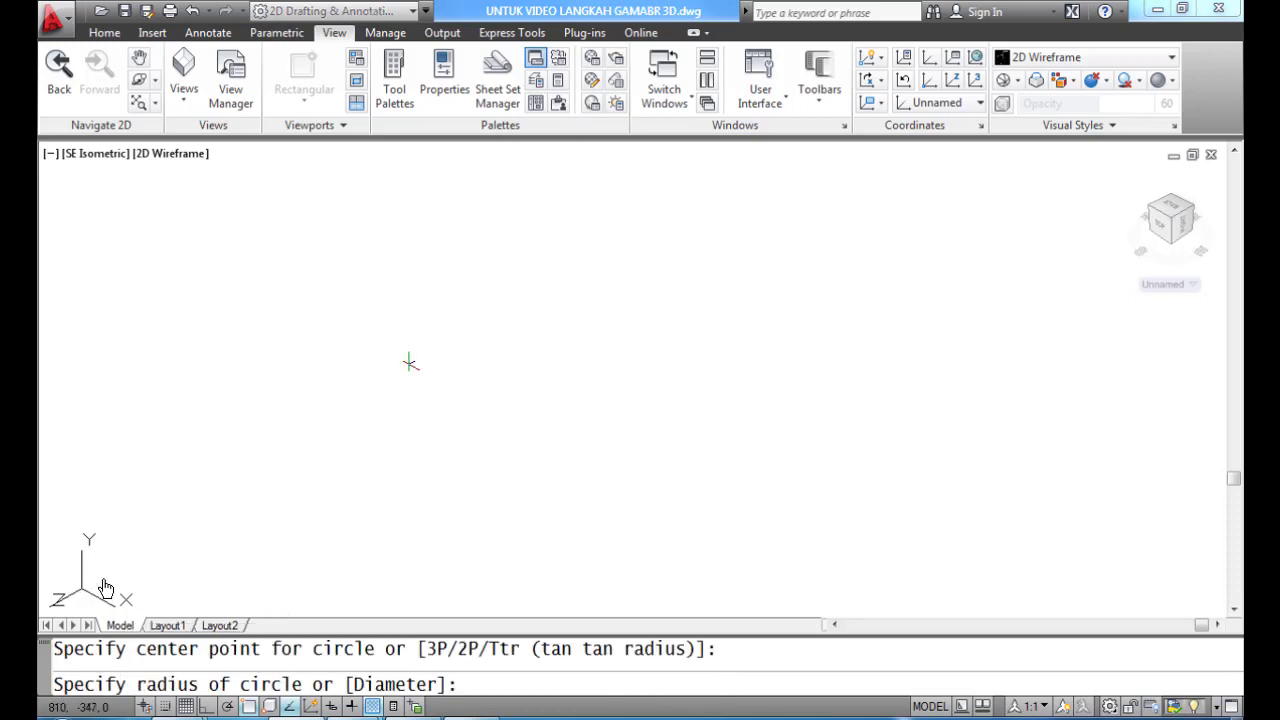
type("12")
key("Return")
Step: Draw a concentric circle of radius 22 centred on the radius 12 circle
type("CIRCLE")
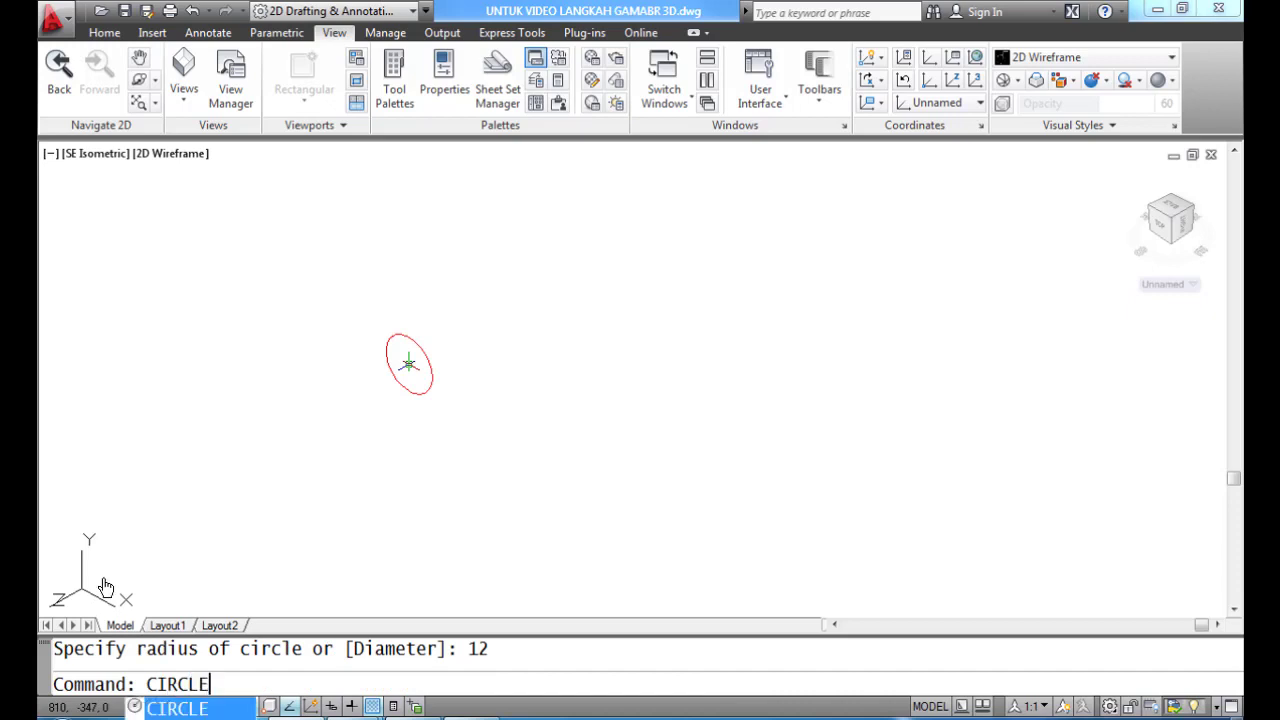
key("Return")
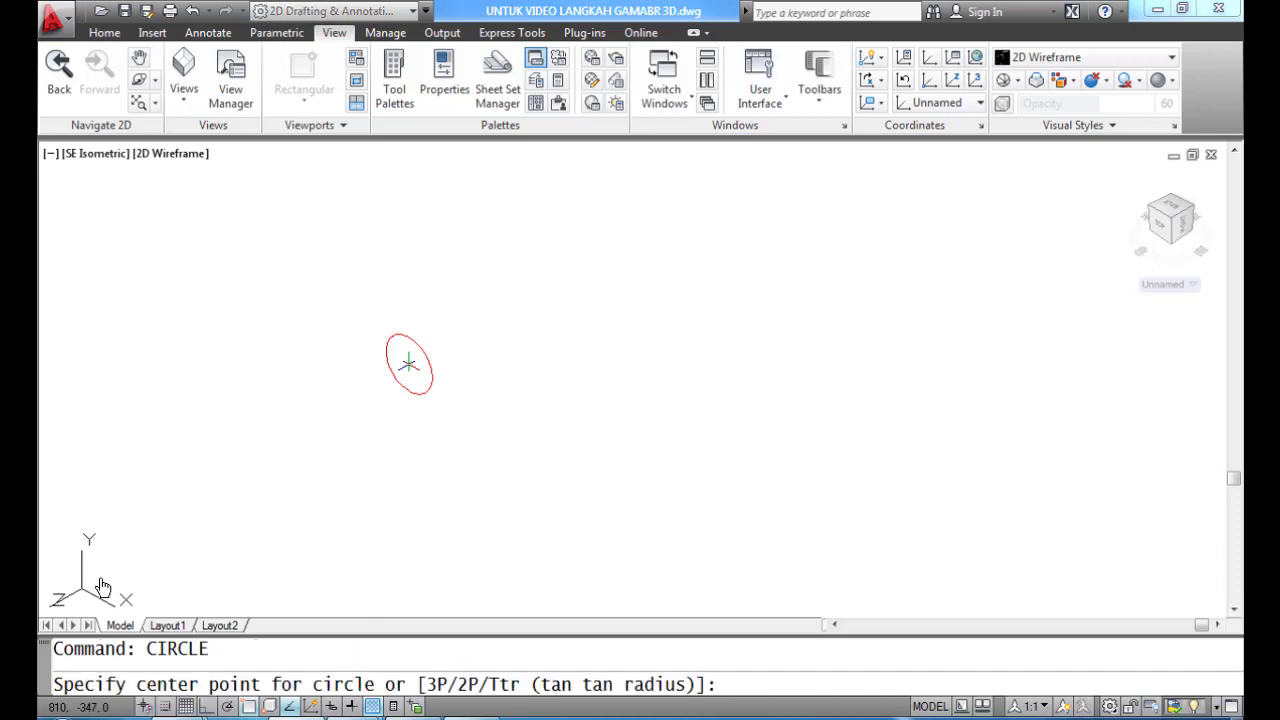
type("CEN")
key("Return")
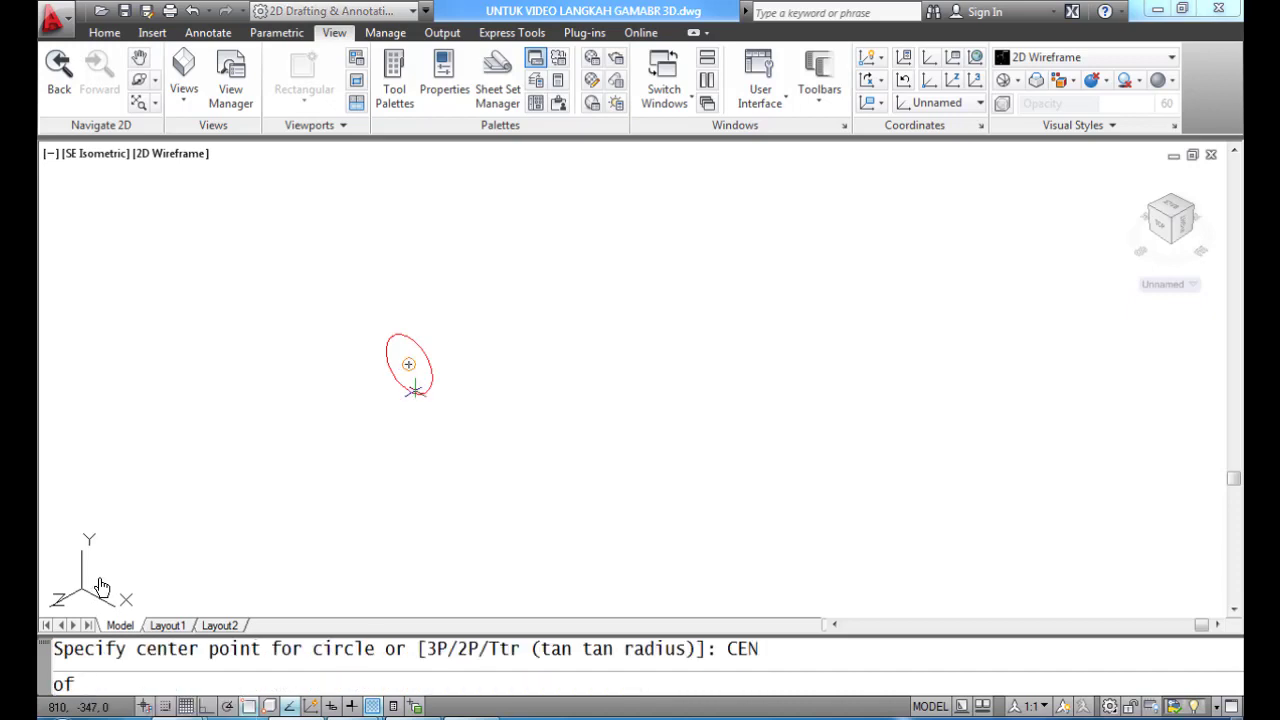
left_click(409, 364)
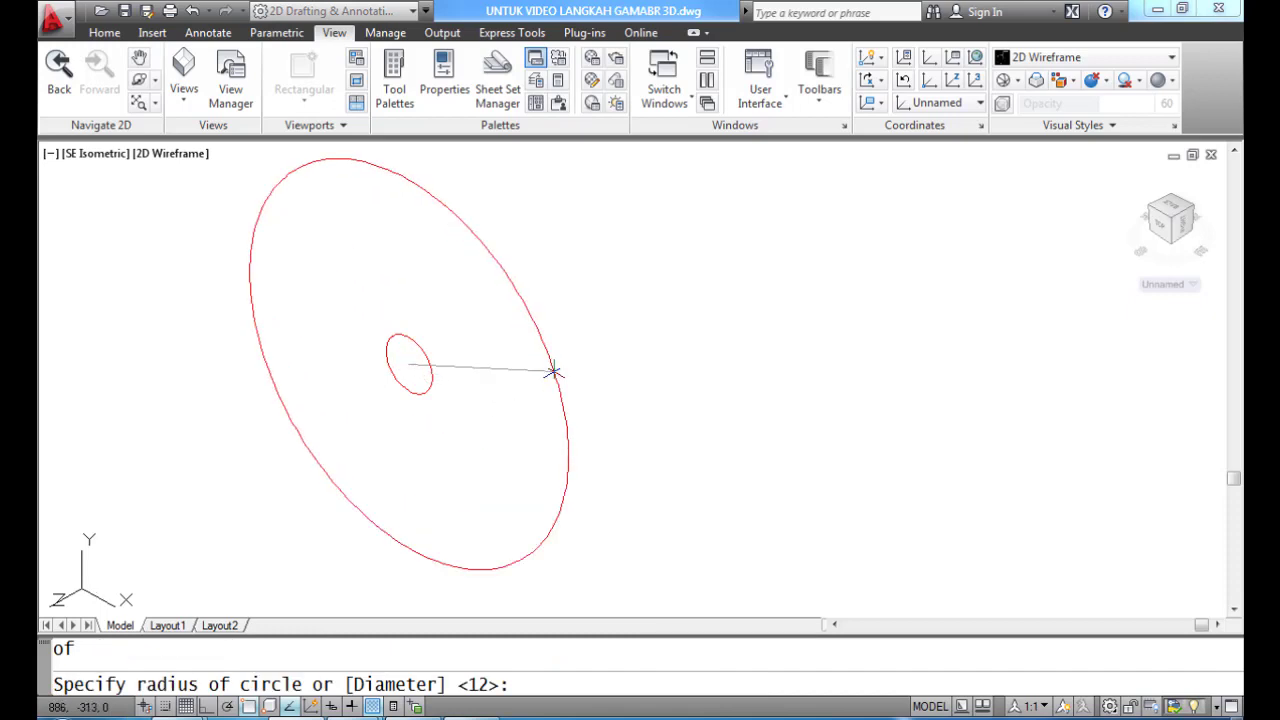
type("22")
key("Return")
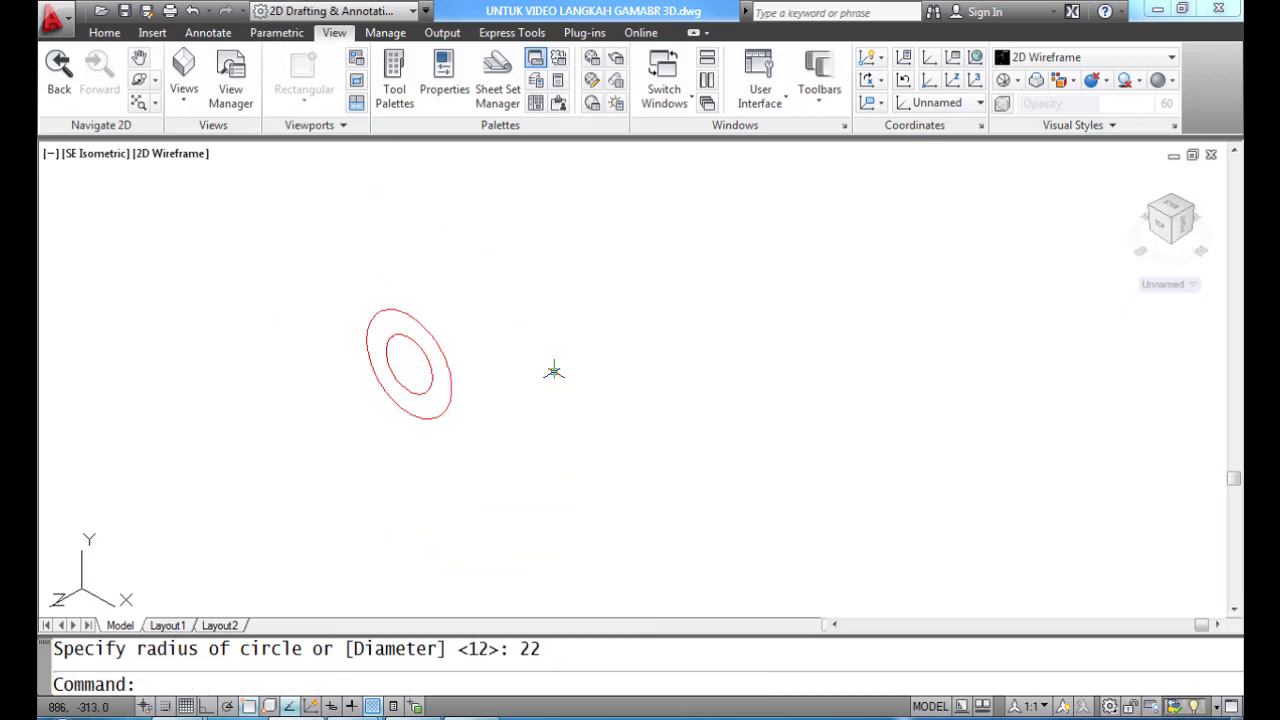
Step: Move the radius 22 circle 65 units at 0 degrees, using 0,0 as the base point
type("MOVE")
key("Return")
left_click(444, 406)
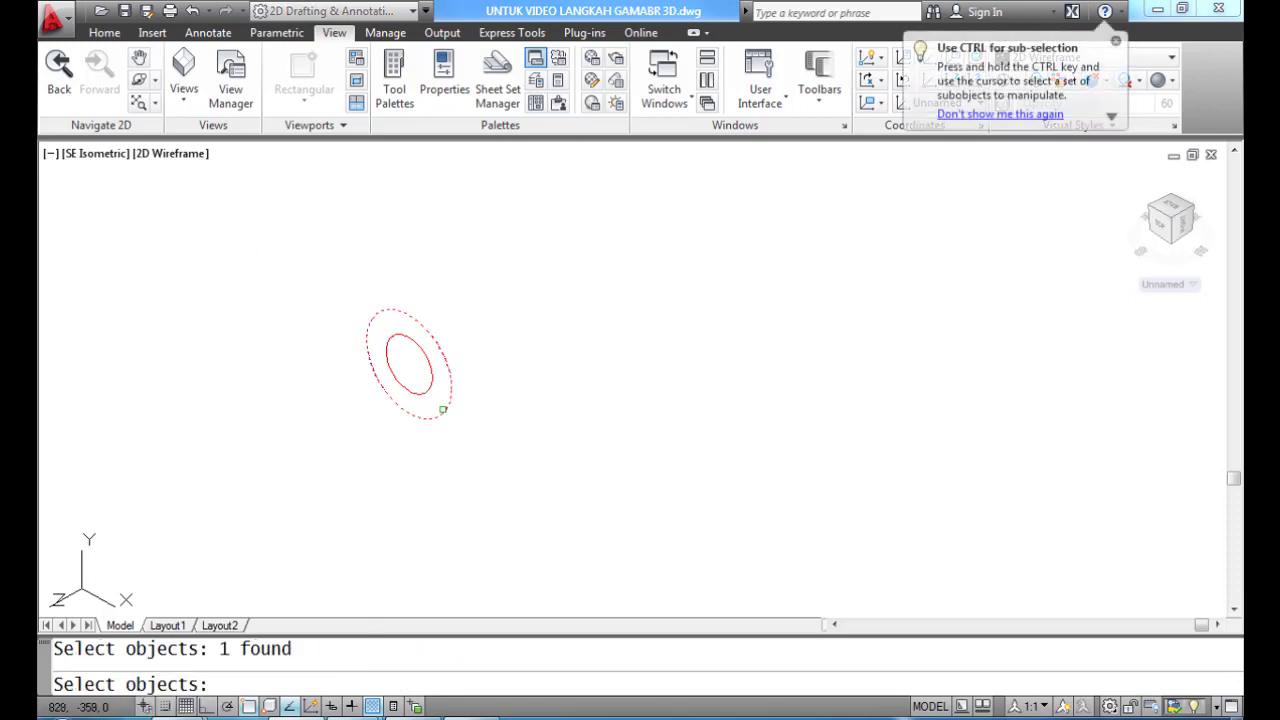
key("Return")
type("0,0")
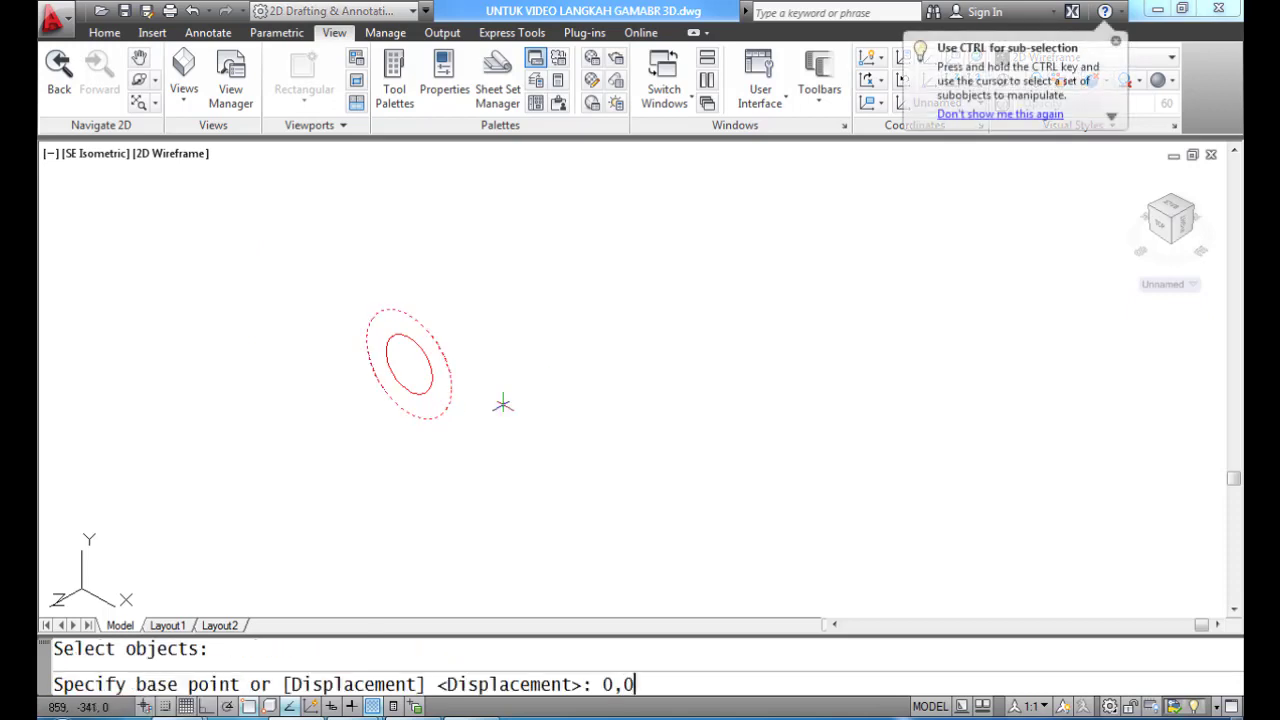
key("Return")
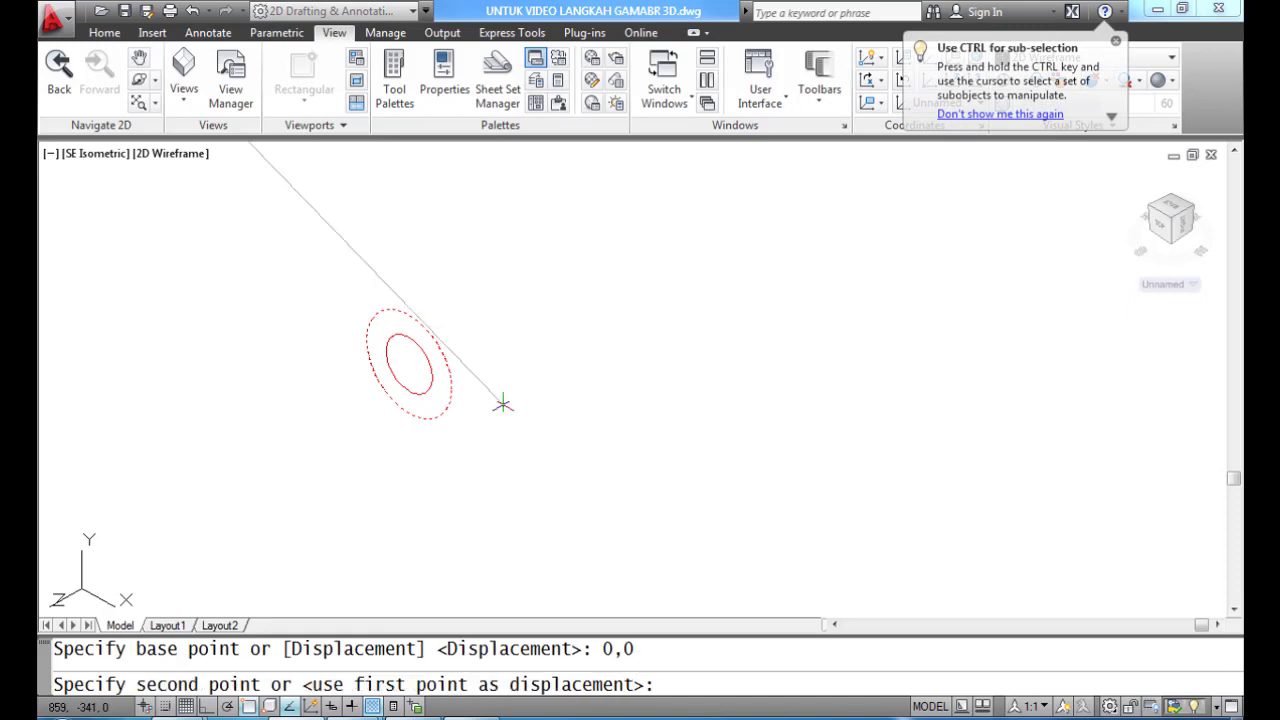
type("@65<")
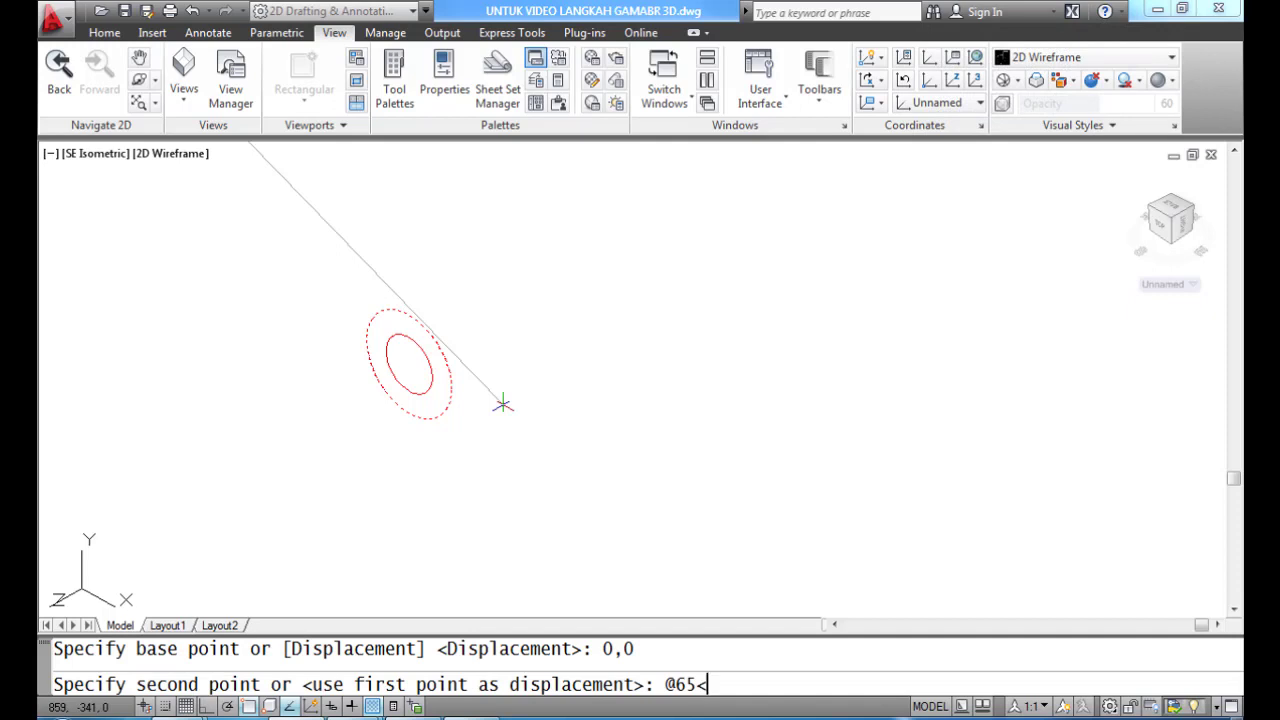
type("0")
key("Return")
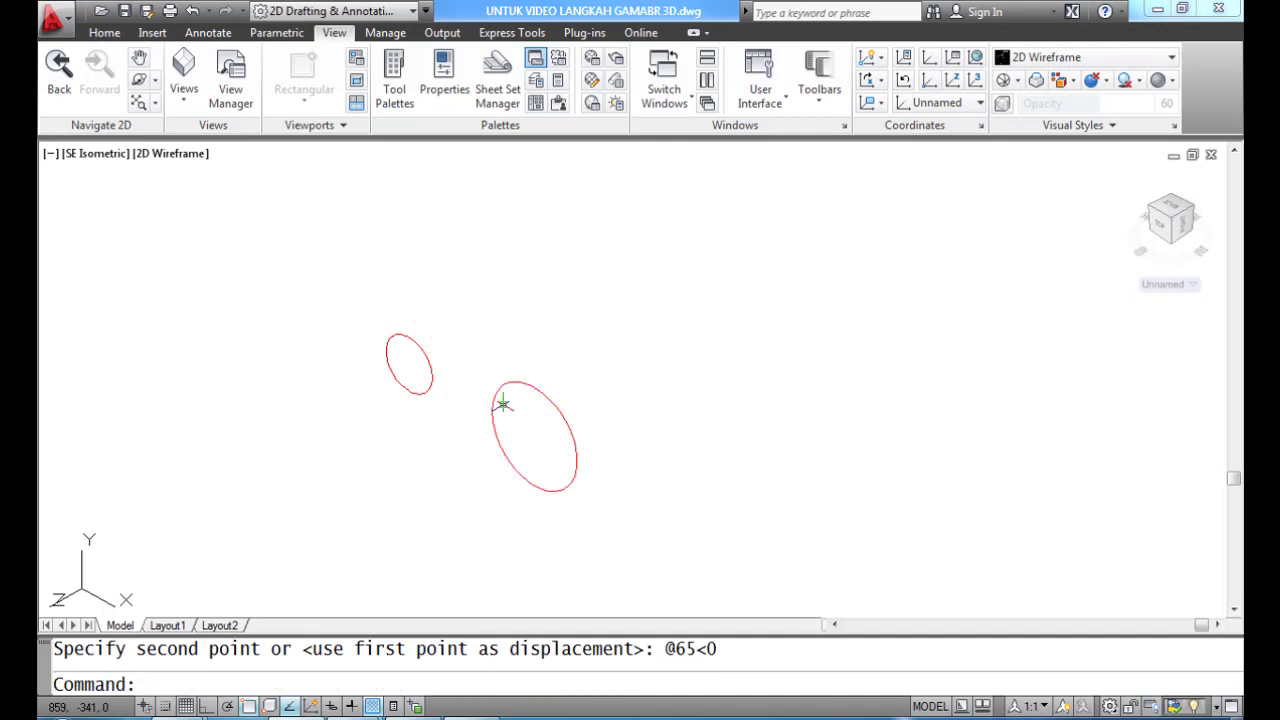
Step: Copy the small circle 130 units at 0 degrees, using 0,0 as the base point
type("COPY")
key("Return")
left_click(428, 385)
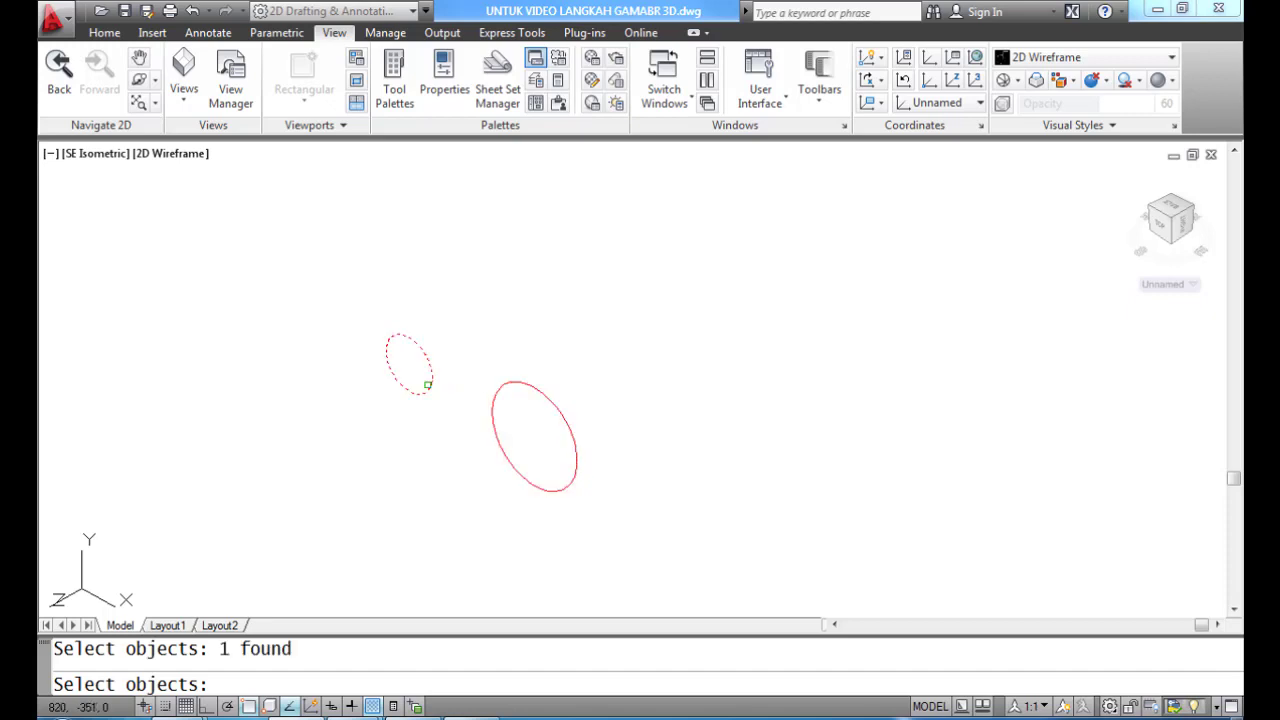
key("Return")
type("0,0")
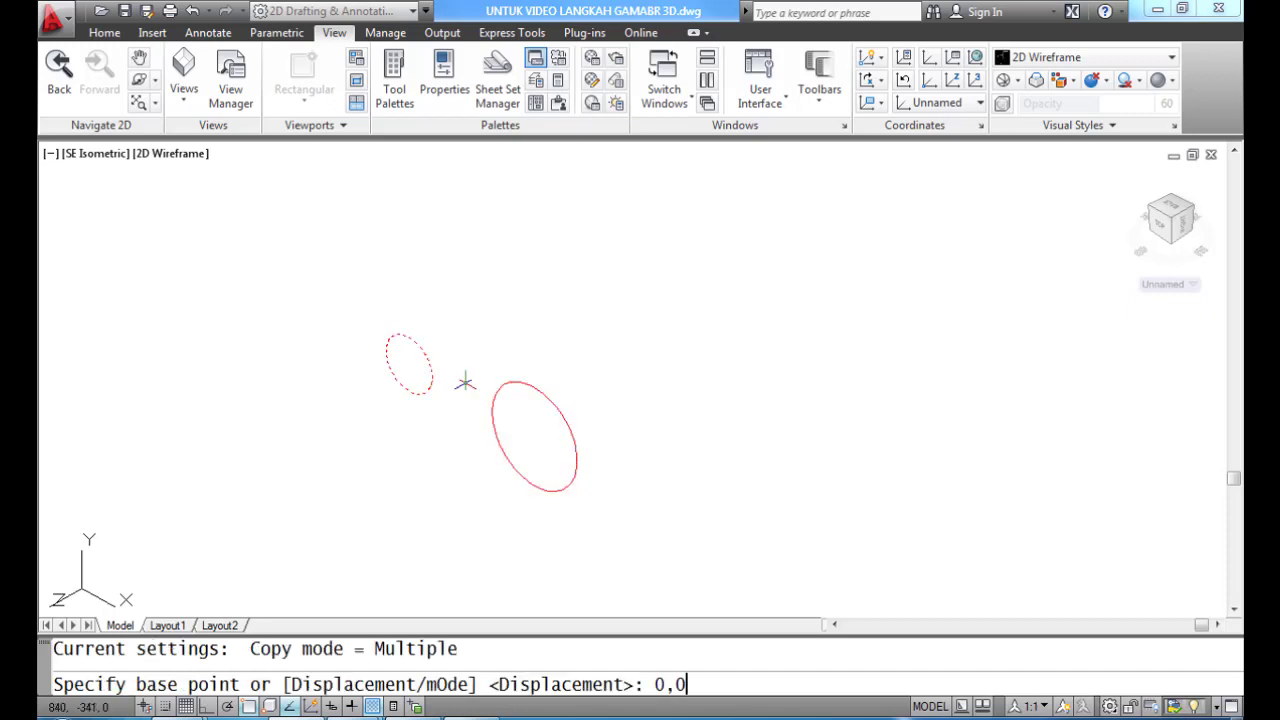
key("Return")
type("@130<0")
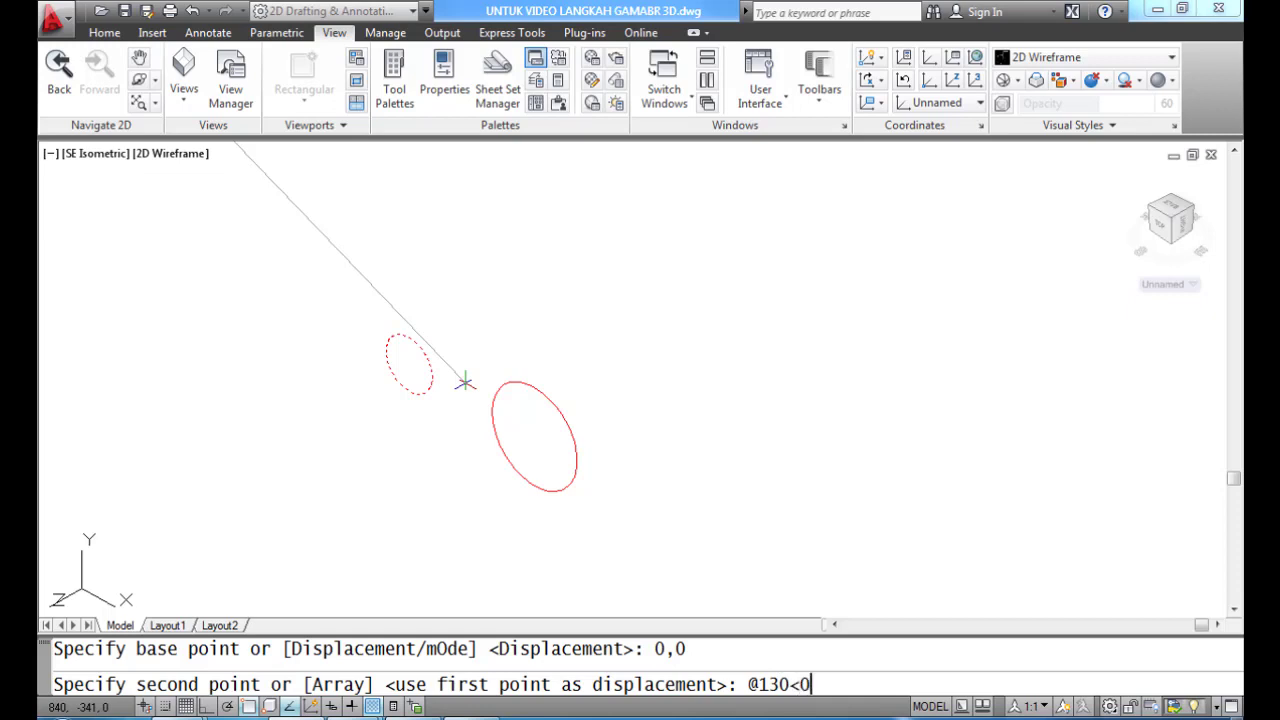
key("Return")
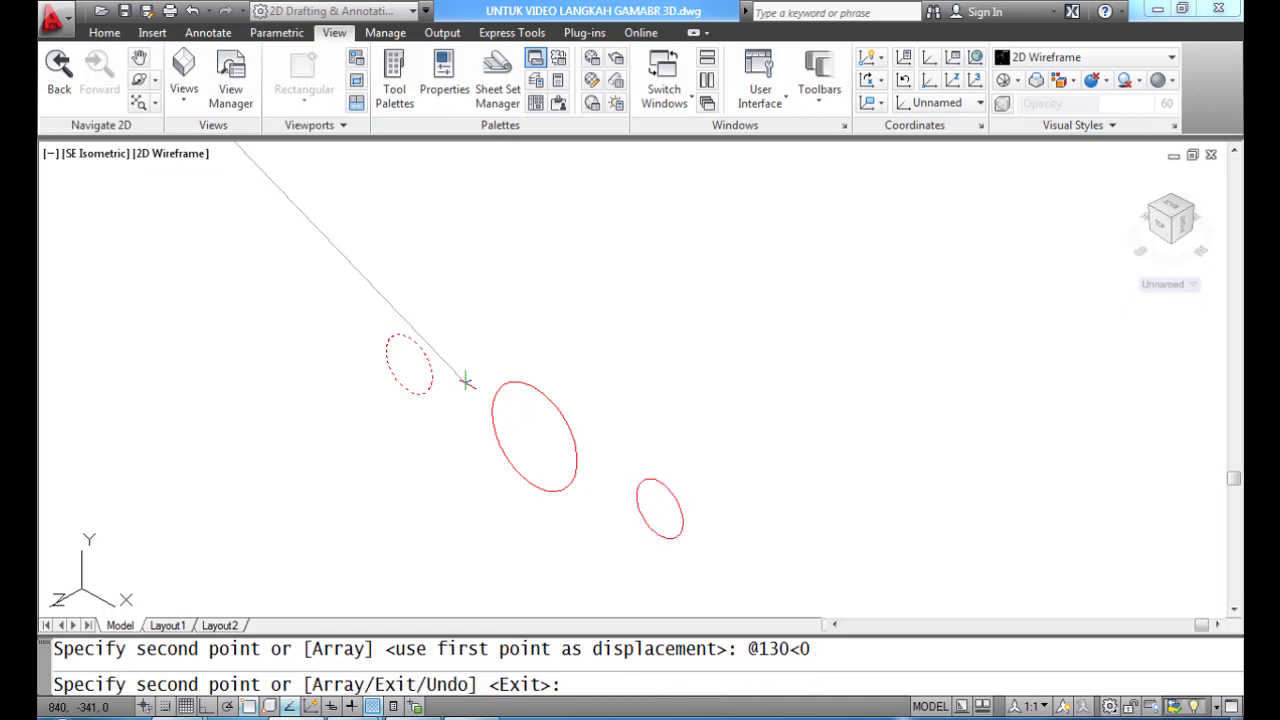
key("Return")
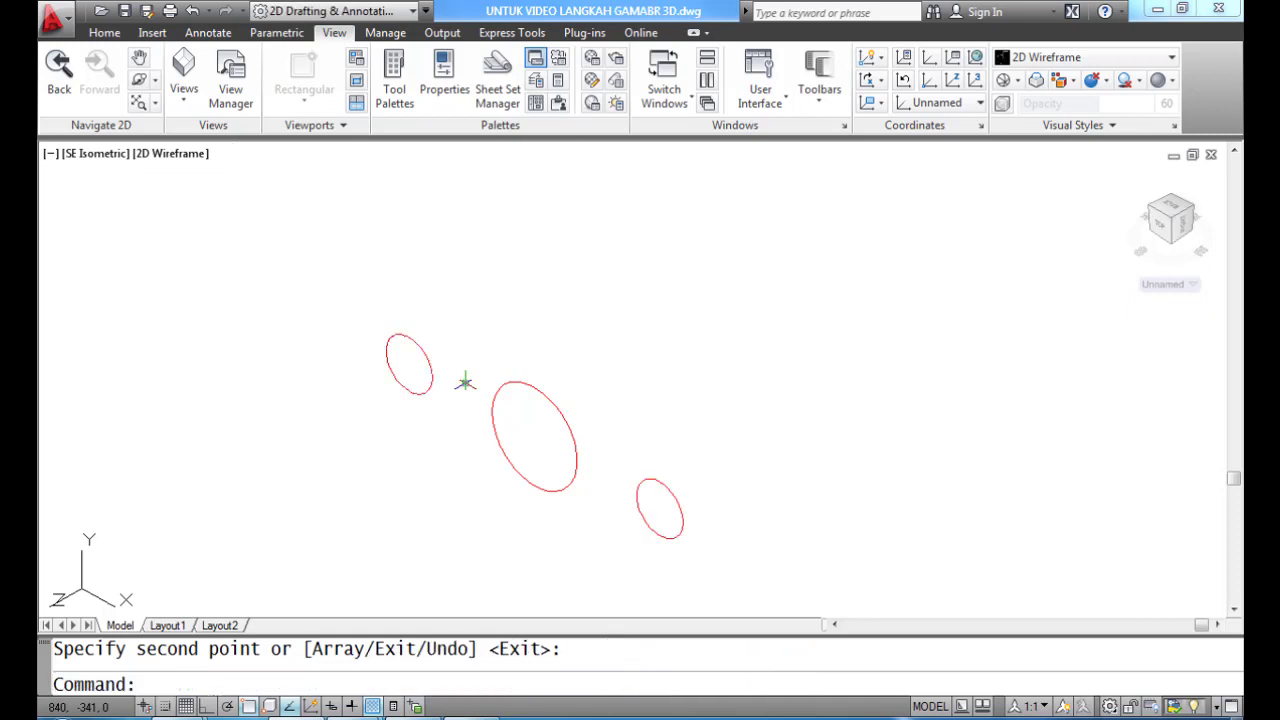
Step: Fillet the upper sides of the large circle and both small circles with radius 130, using the Multiple option
middle_click_drag(554, 426, 535, 396)
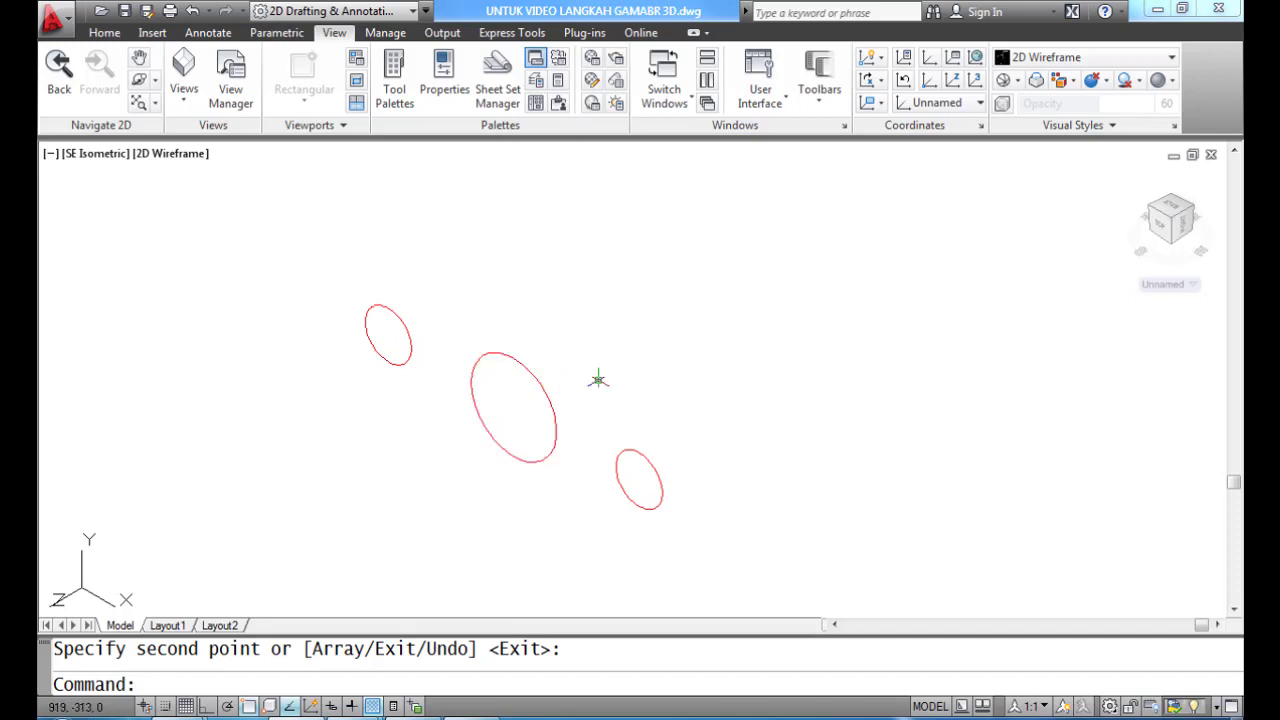
type("FILLET")
key("Return")
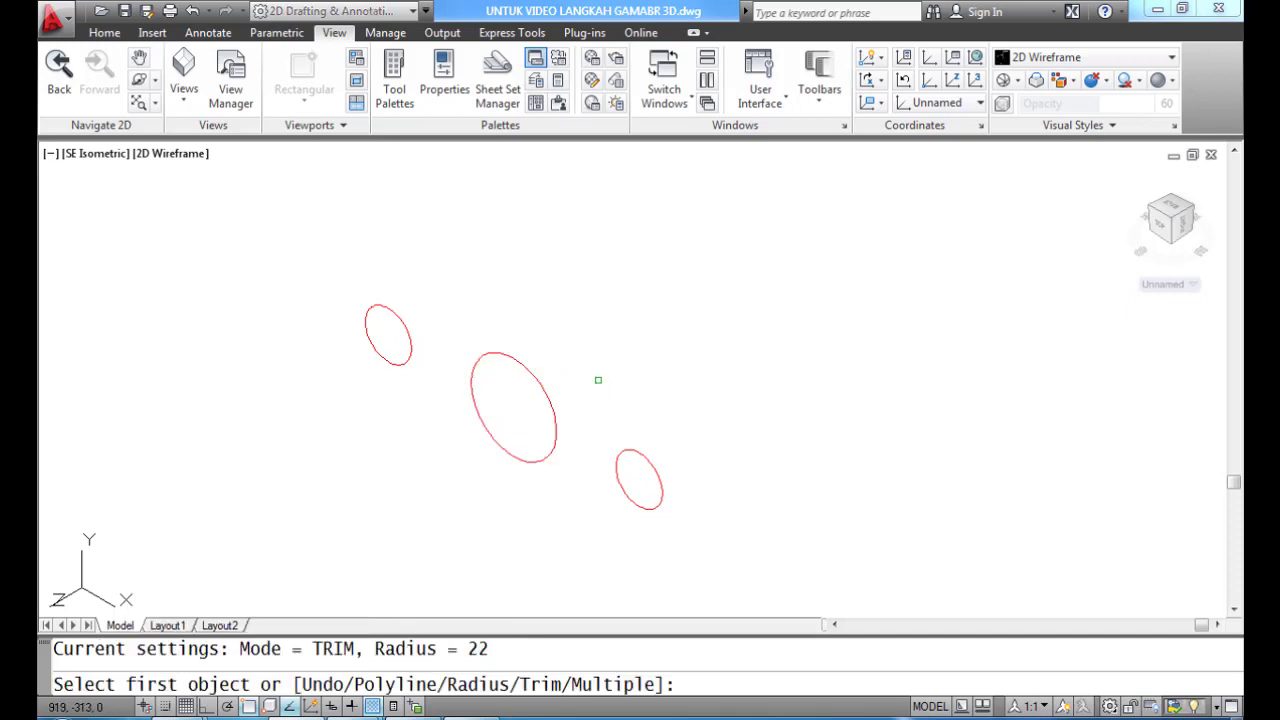
type("R")
key("Return")
type("130")
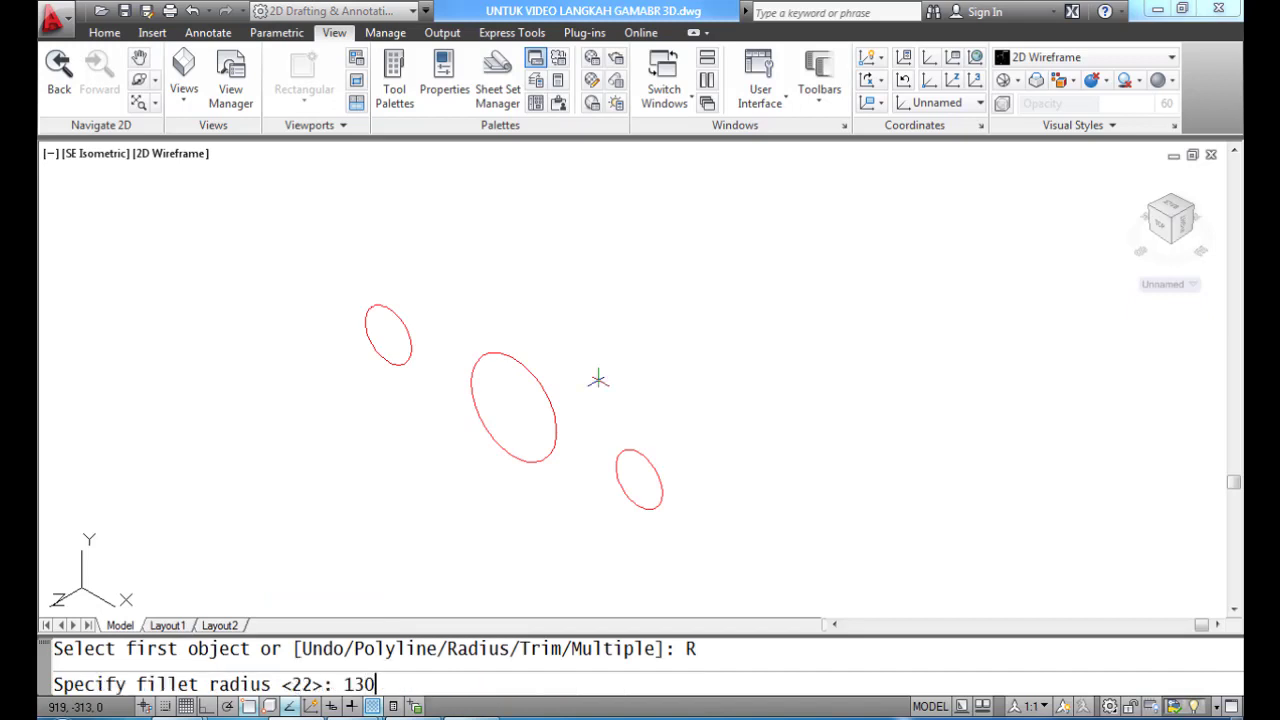
key("Return")
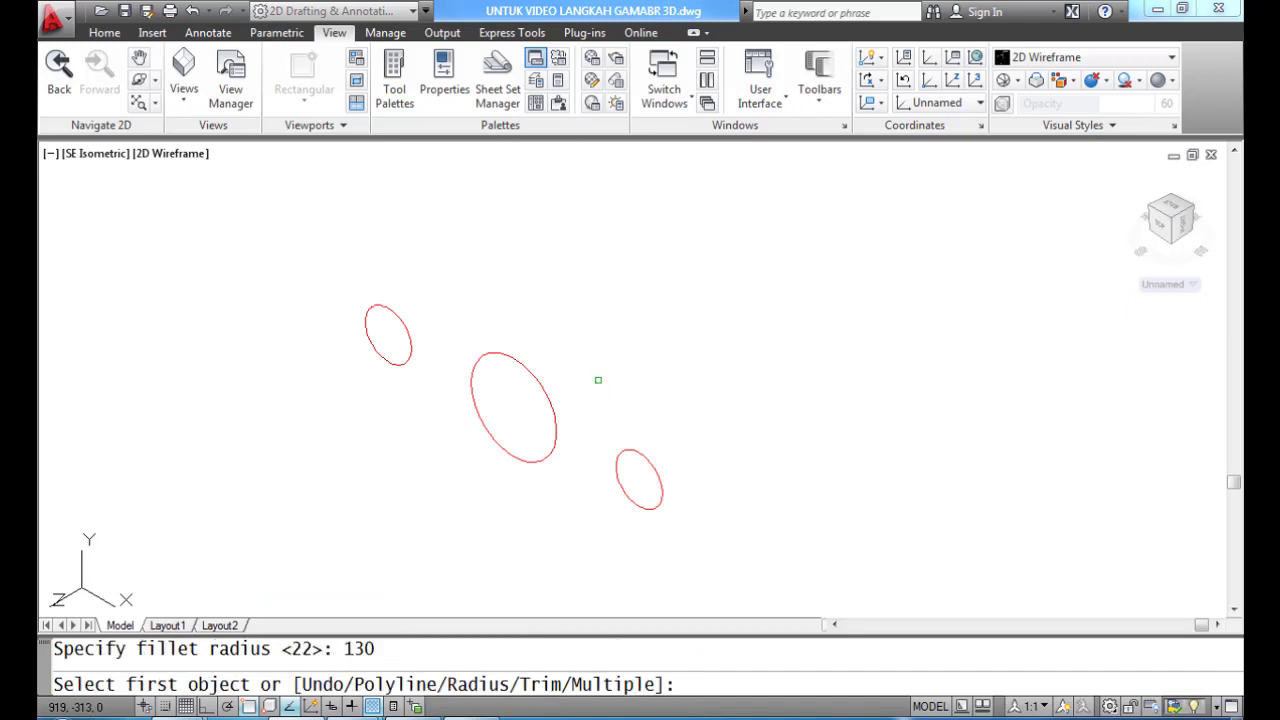
type("M")
left_click(403, 322)
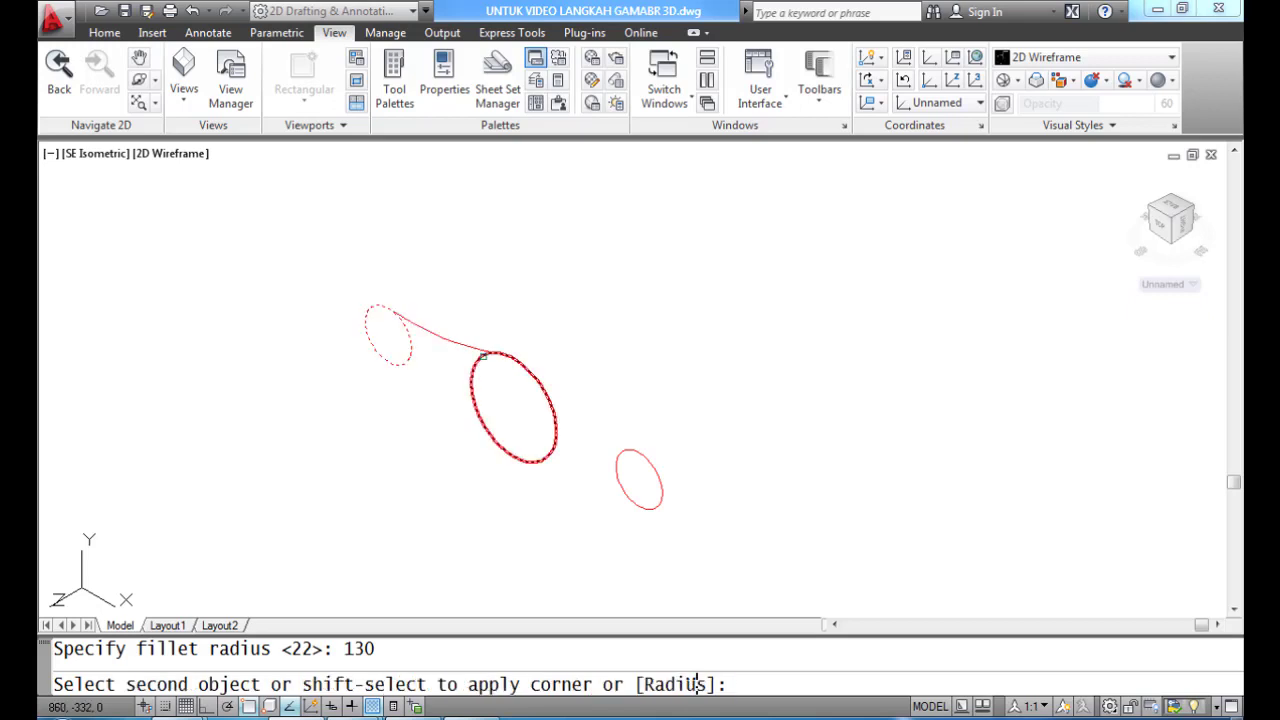
left_click(483, 356)
left_click(540, 372)
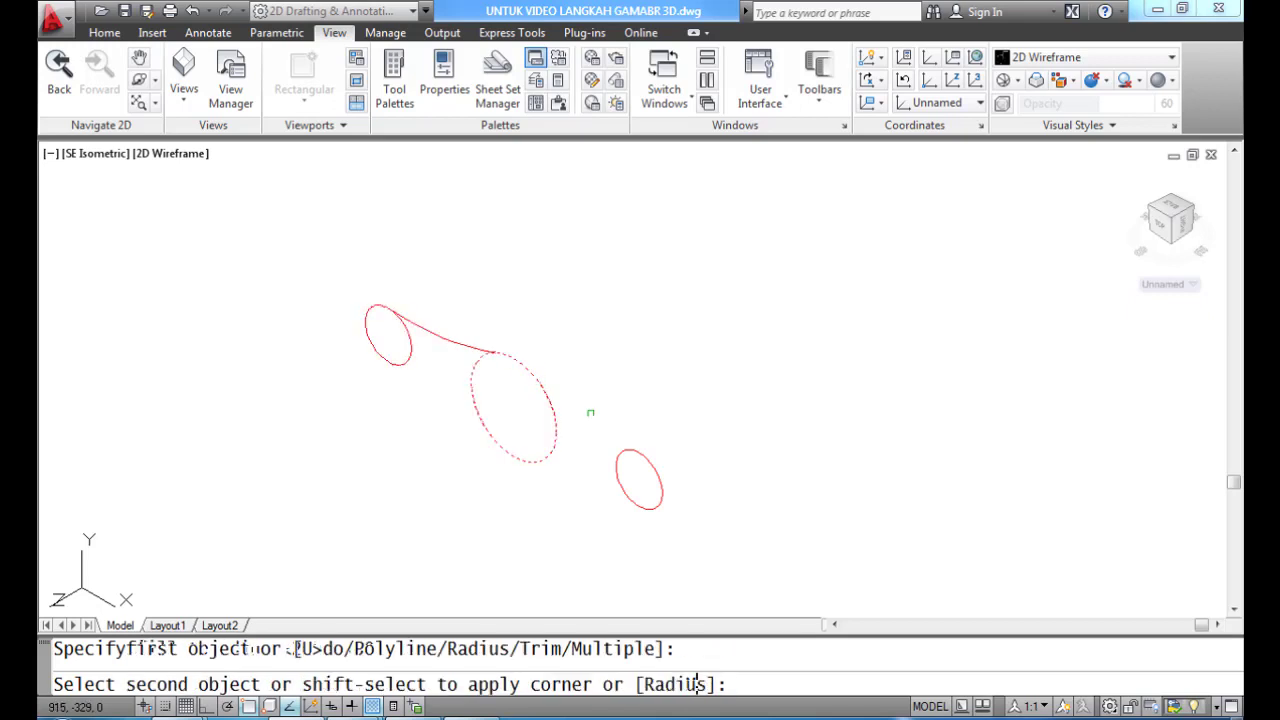
left_click(616, 453)
Step: Add matching radius 130 fillets along the lower sides between the large circle and both small circles
left_click(625, 494)
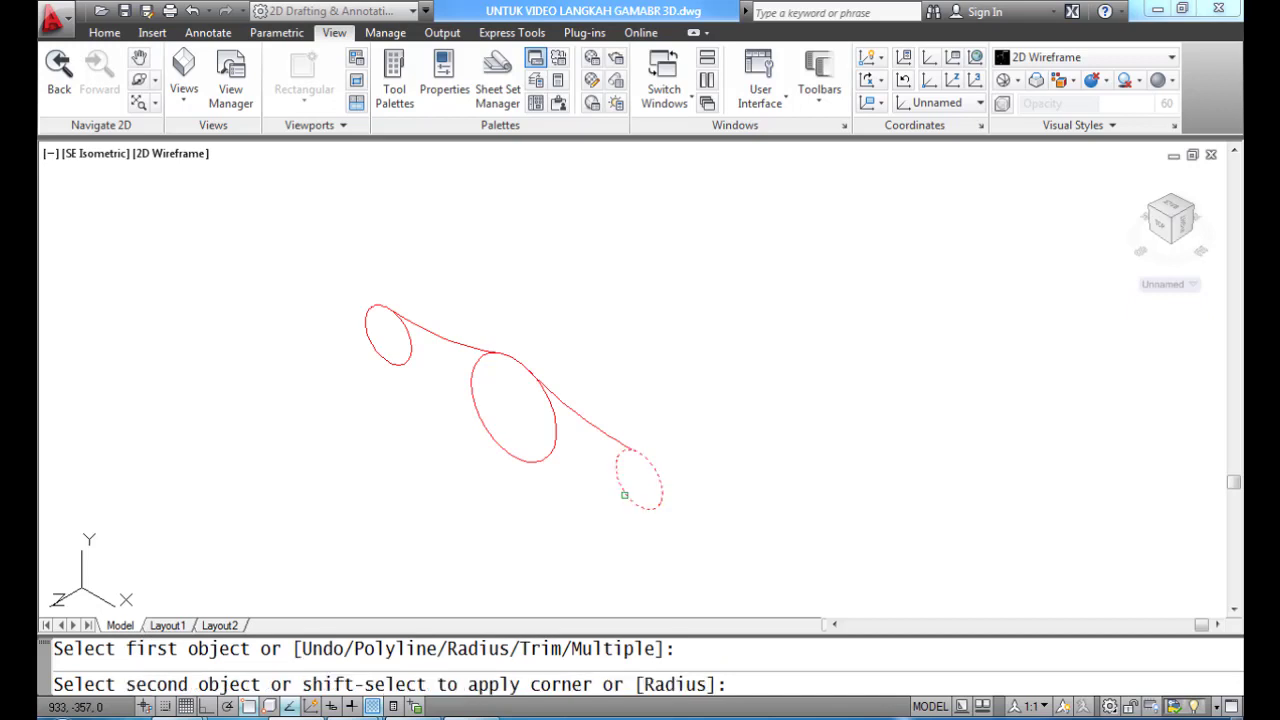
left_click(537, 470)
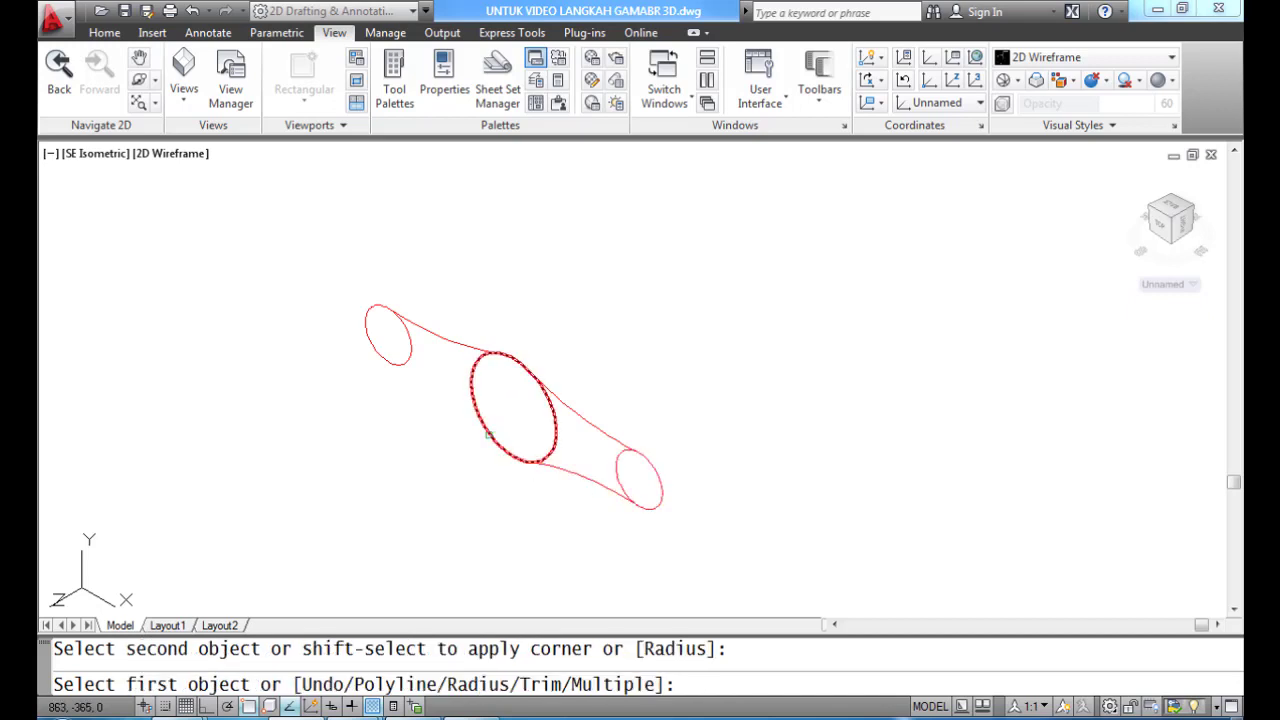
left_click(484, 432)
left_click(393, 364)
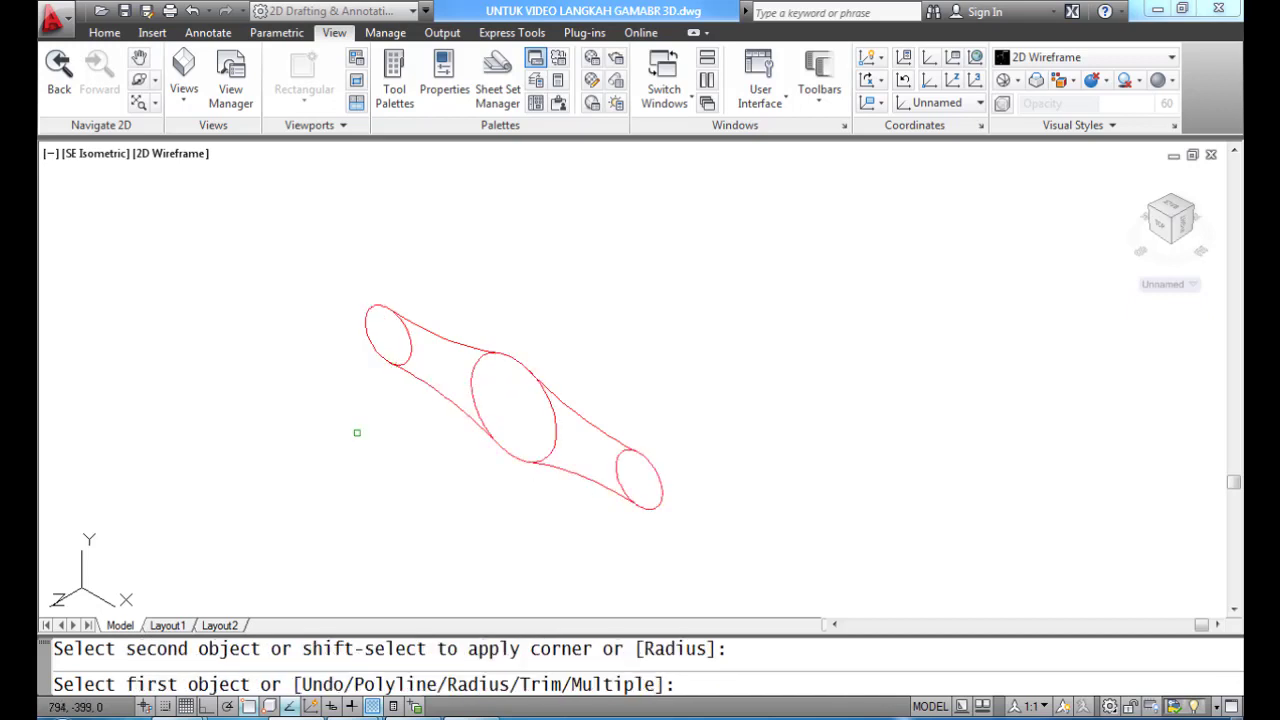
key("Escape")
Step: Trim the inner arcs of all three circles, using all objects as cutting edges, to leave one continuous outer outline
type("TRIM")
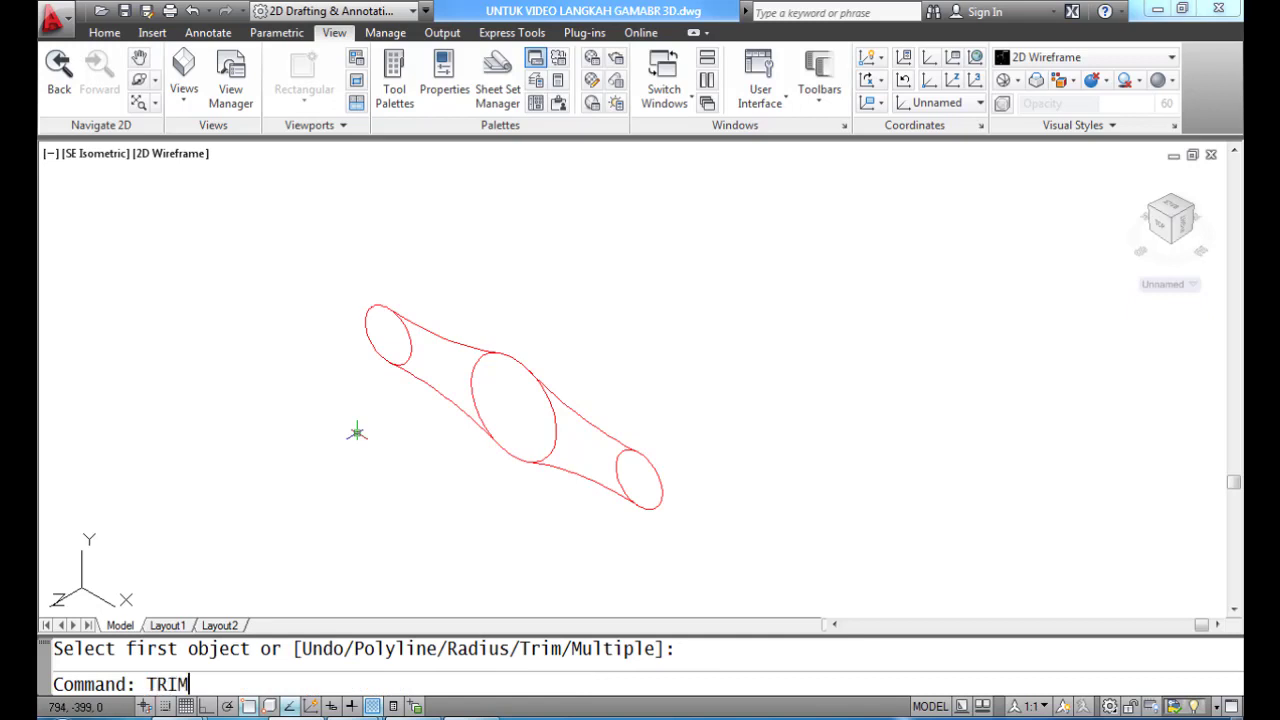
key("Return")
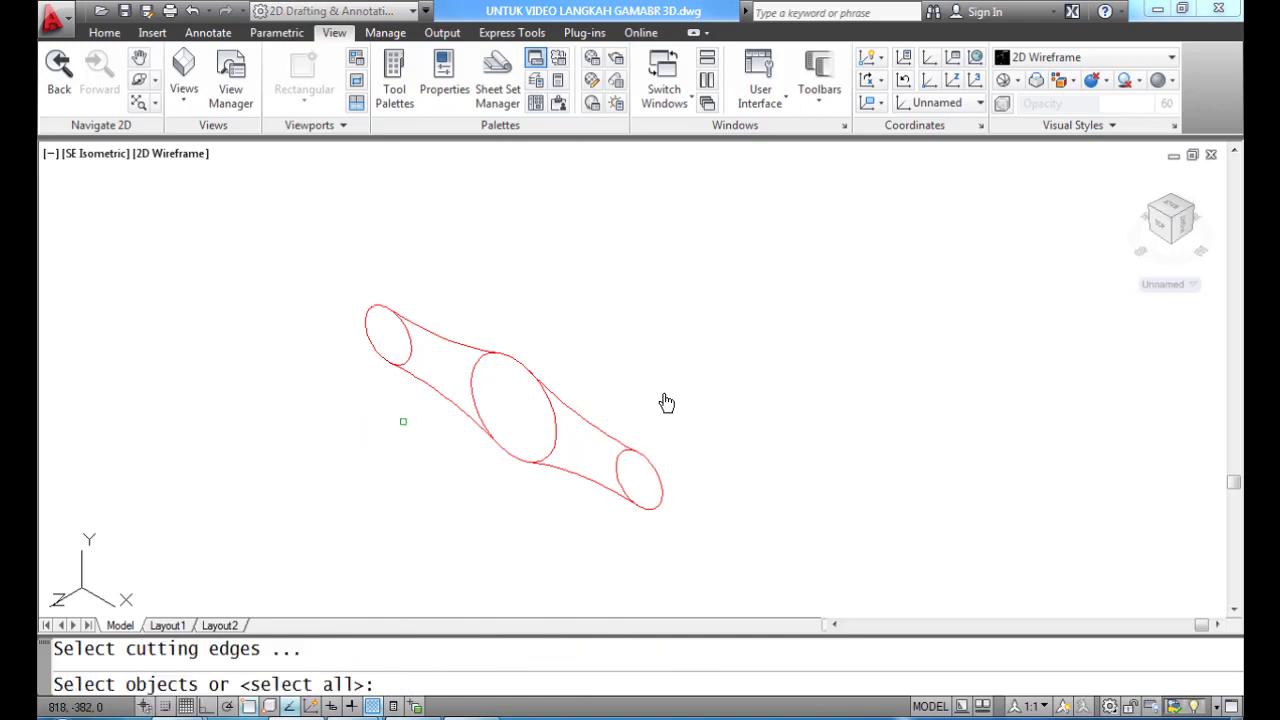
key("Return")
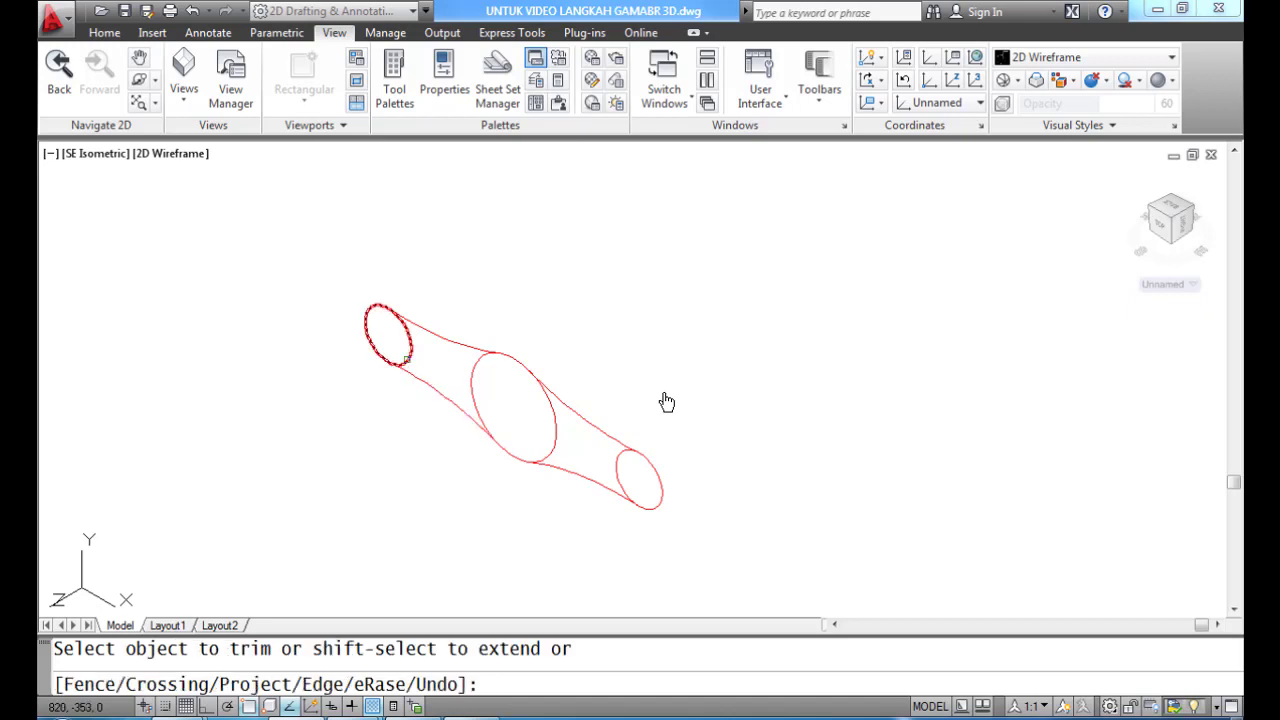
left_click(410, 345)
left_click(473, 384)
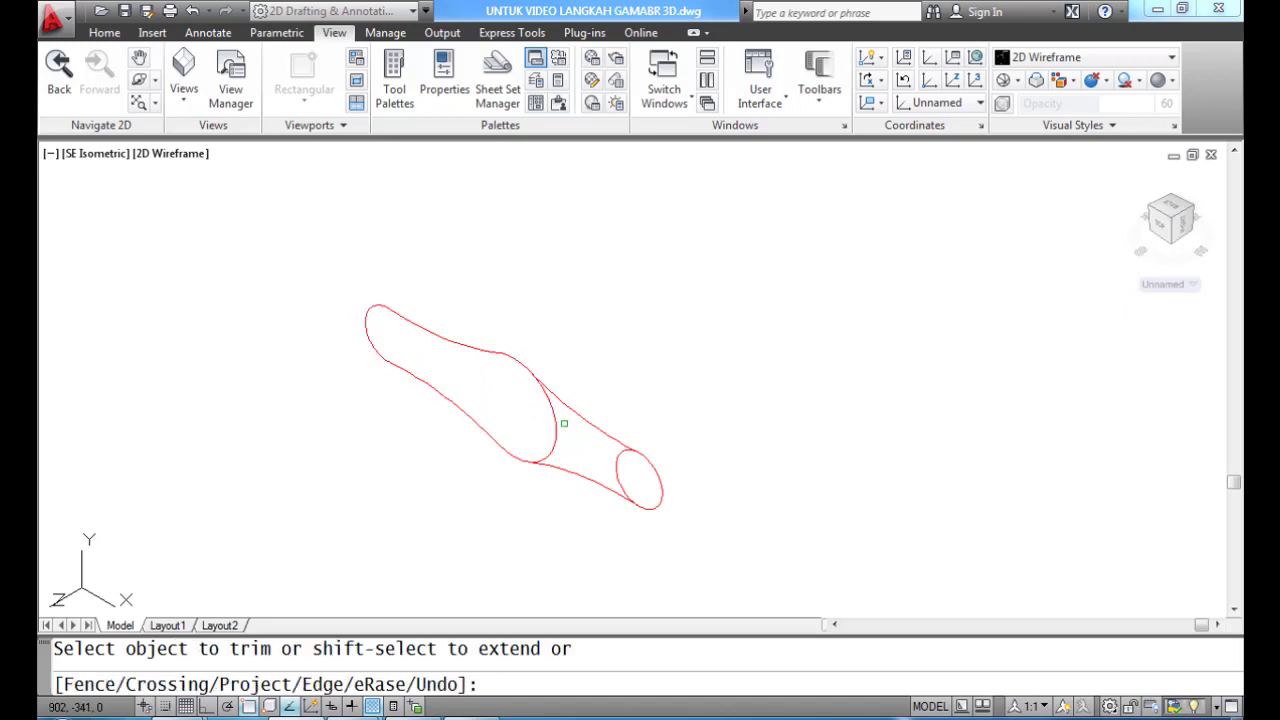
left_click(563, 426)
left_click(615, 457)
key("Return")
Step: Convert the end arc to a polyline and join all remaining outline segments to it as one closed profile
type("PEDIT")
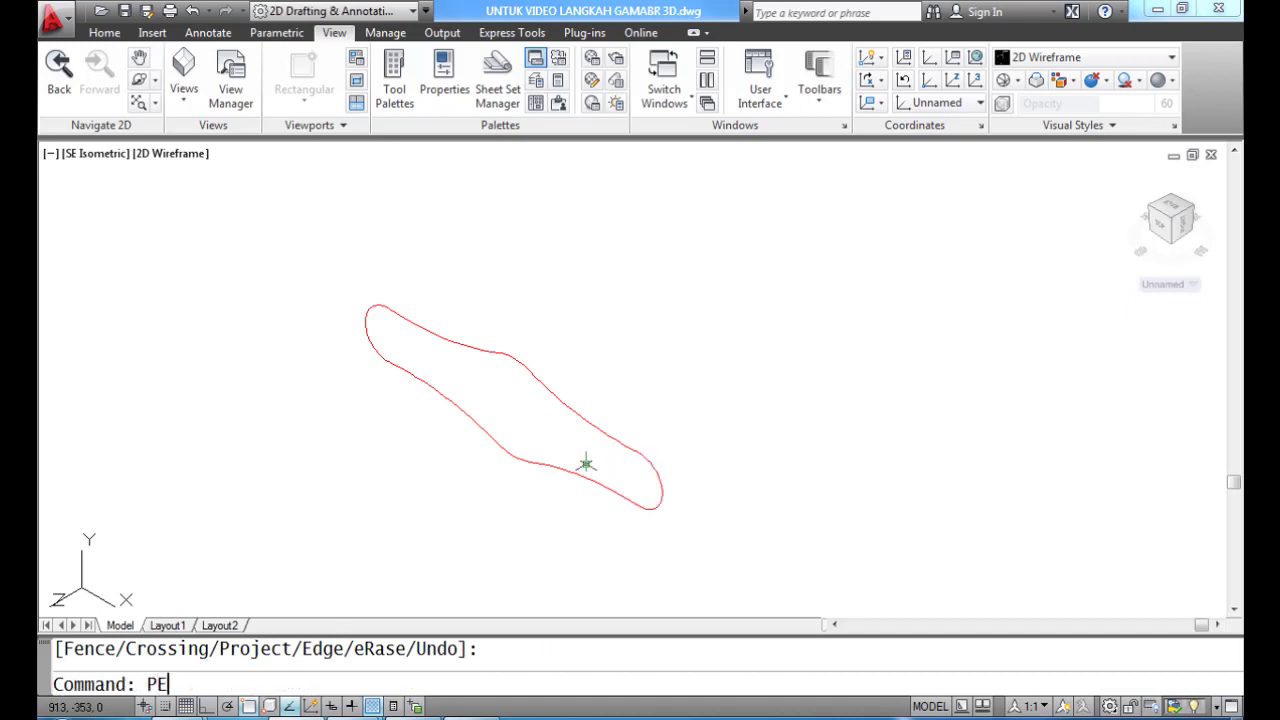
key("Return")
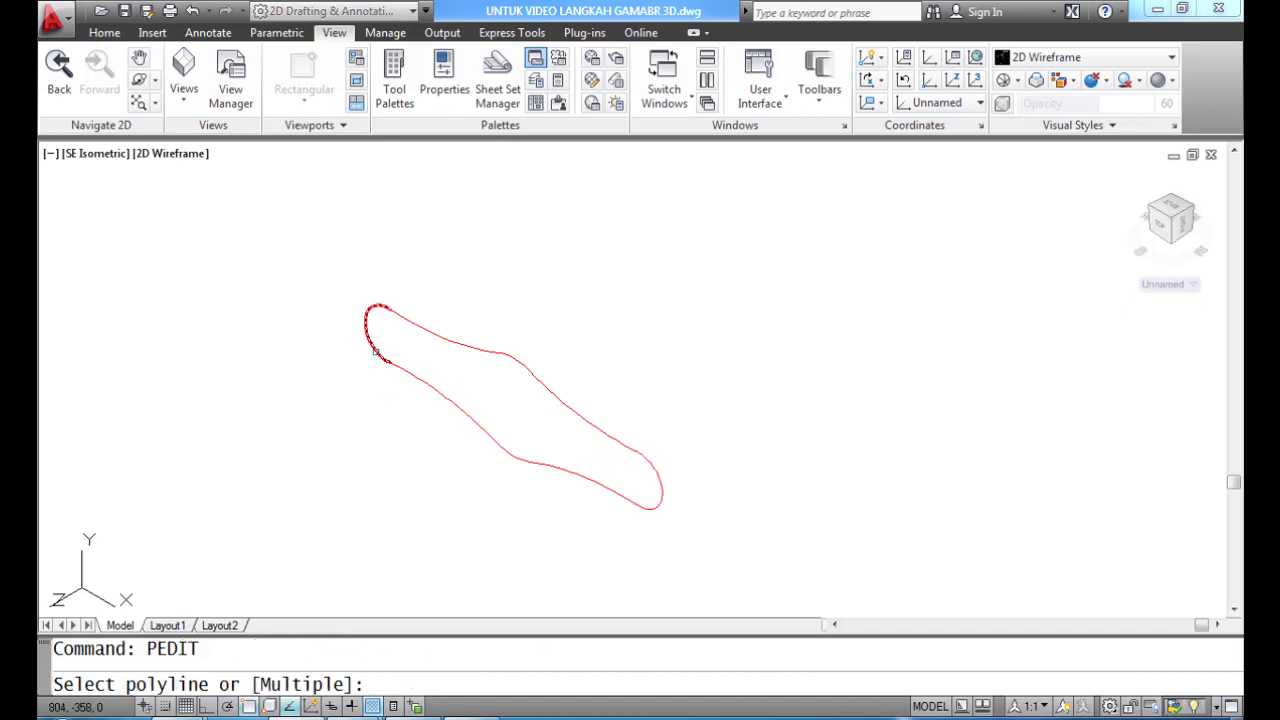
left_click(373, 350)
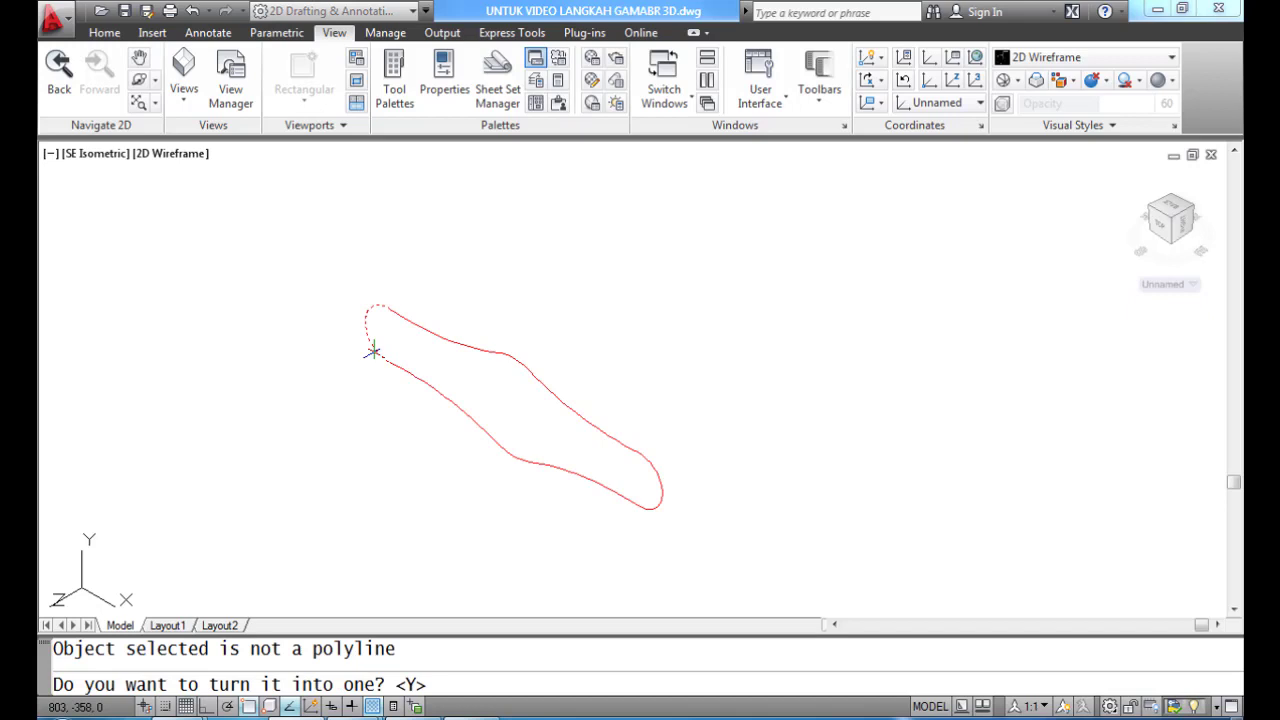
type("Y")
key("Return")
type("J")
key("Return")
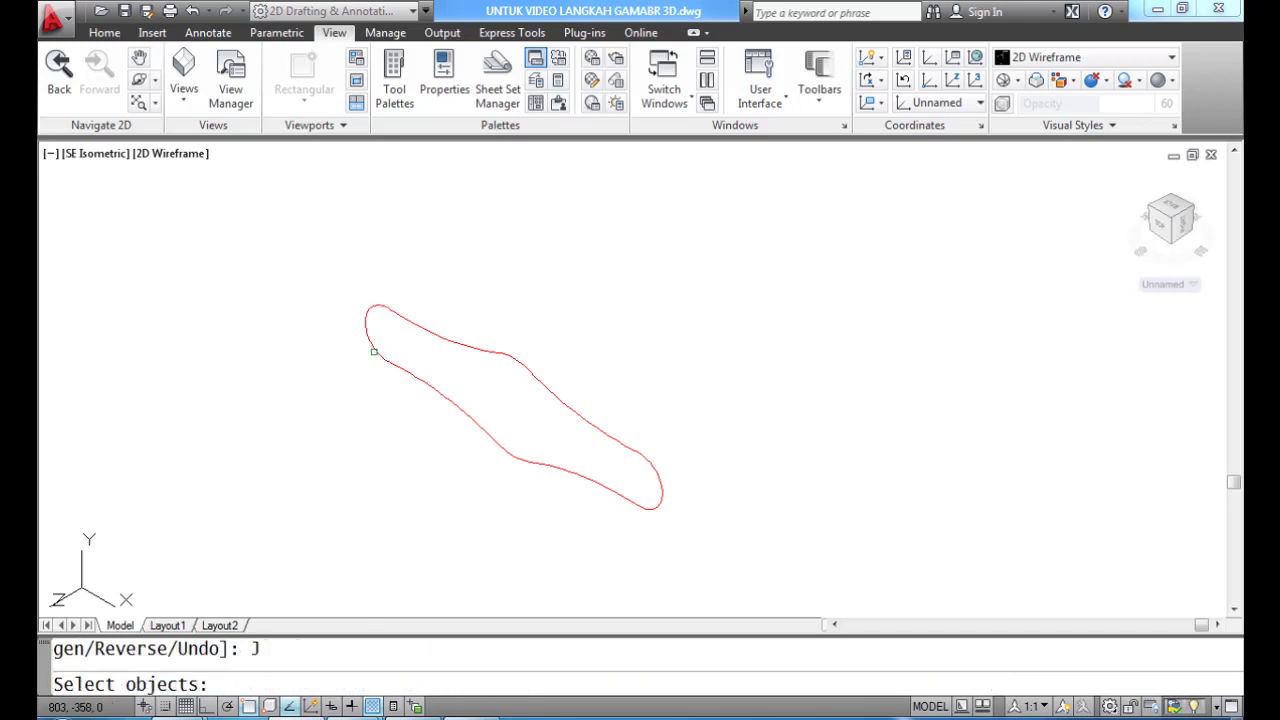
left_click(334, 290)
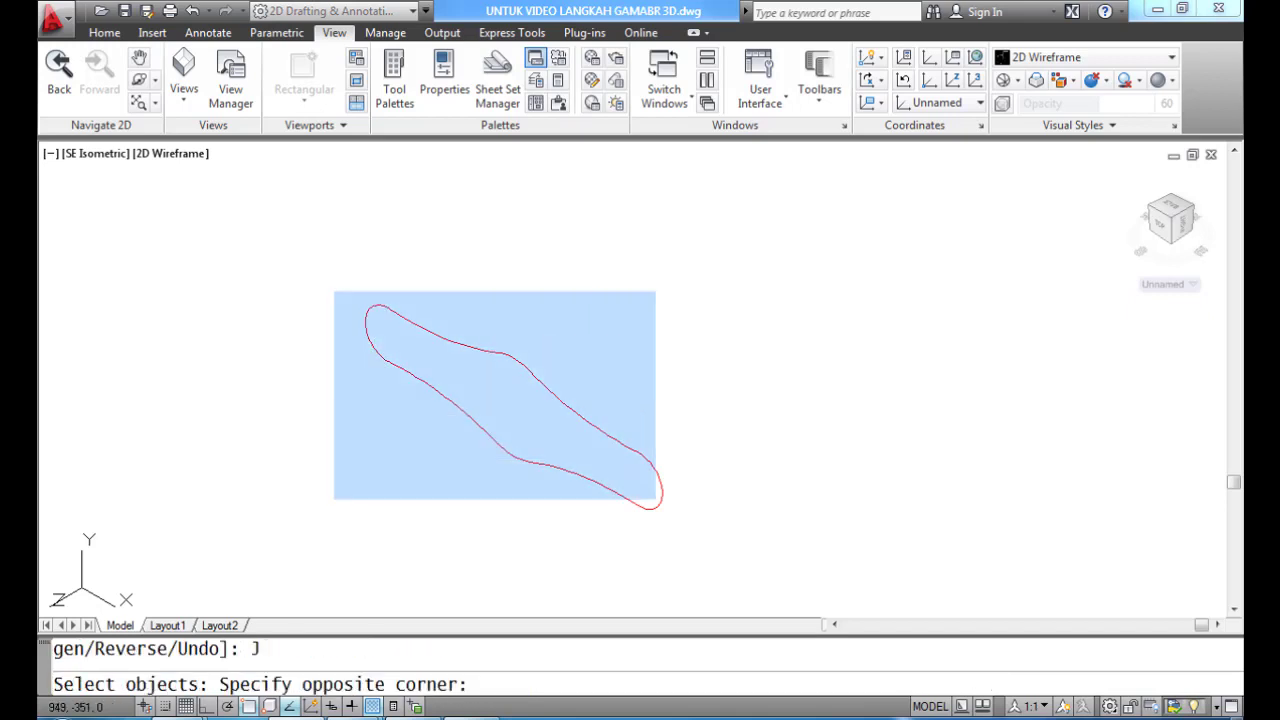
left_click(692, 529)
key("Return")
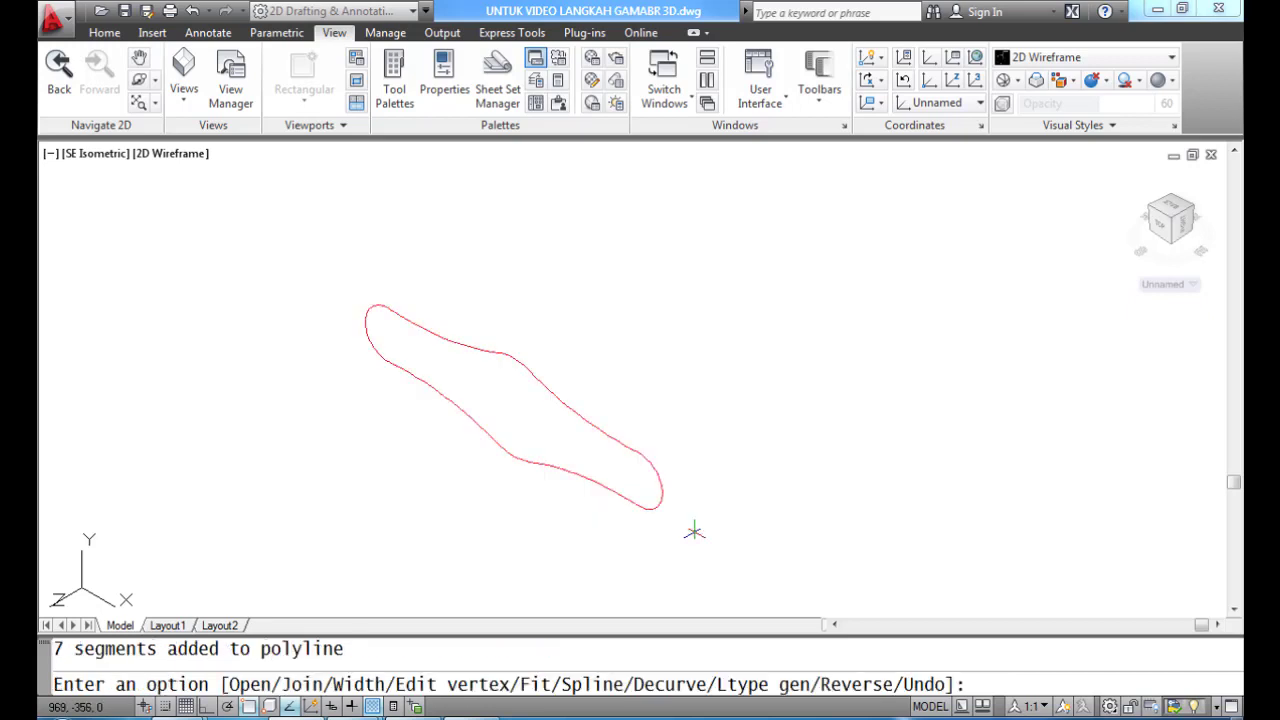
key("Return")
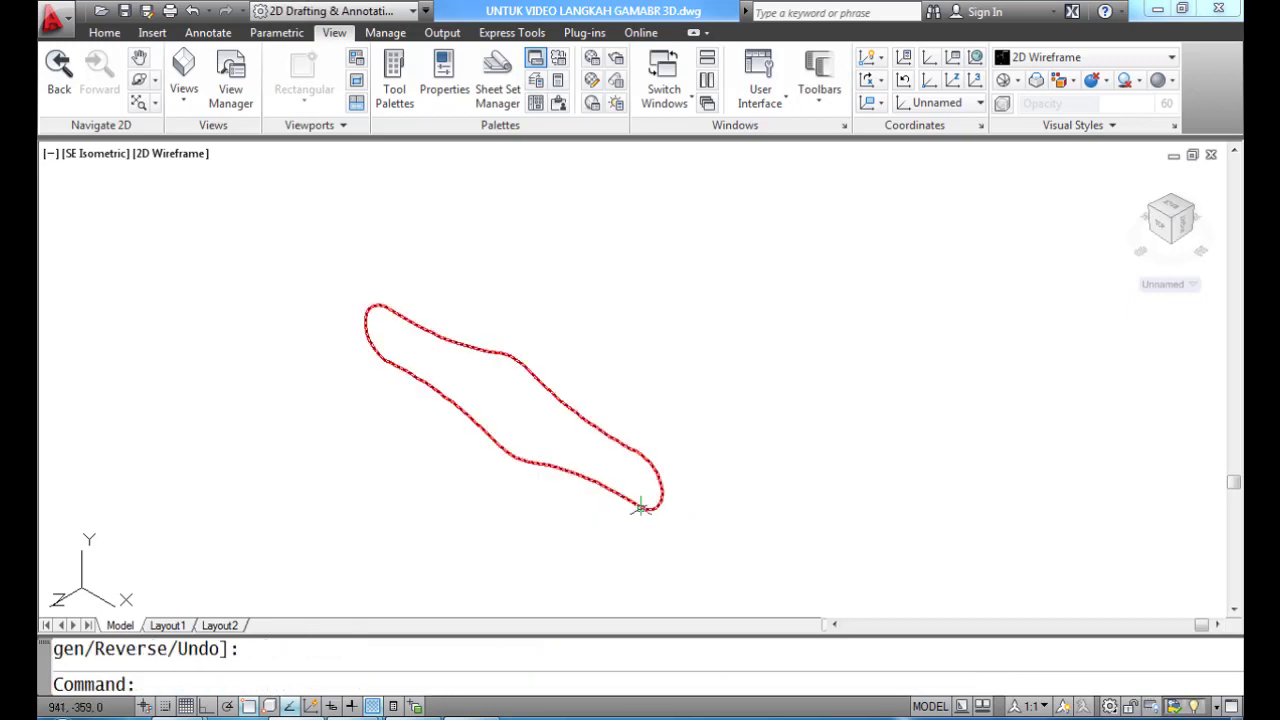
Step: Extrude the closed link profile to a height of 10 and show the solid with hidden lines removed
type("EXTRUDE")
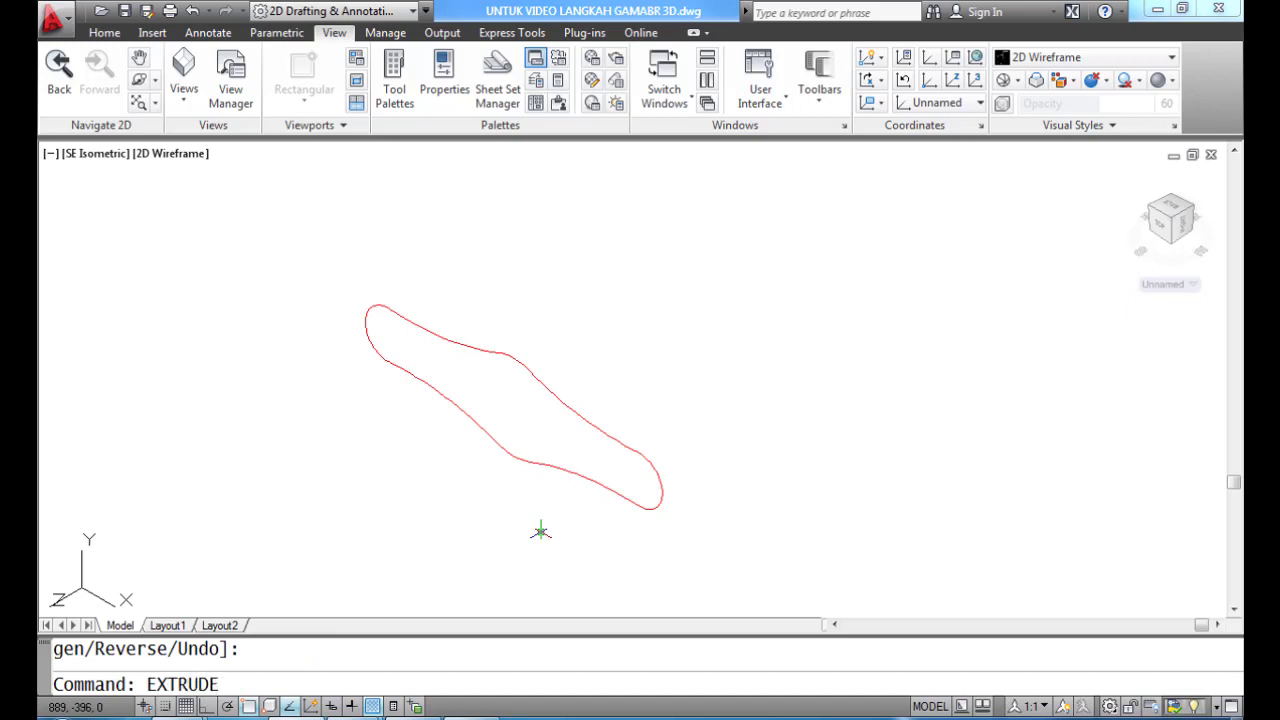
key("Return")
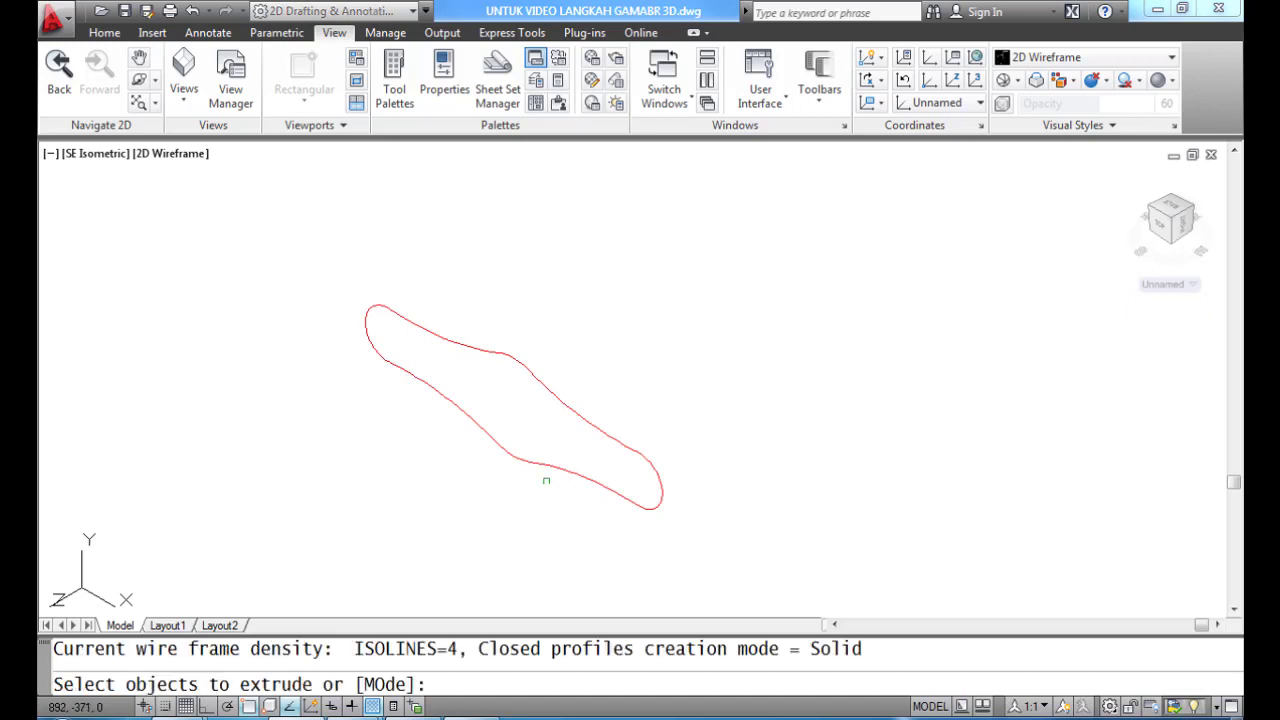
left_click(546, 465)
type("10")
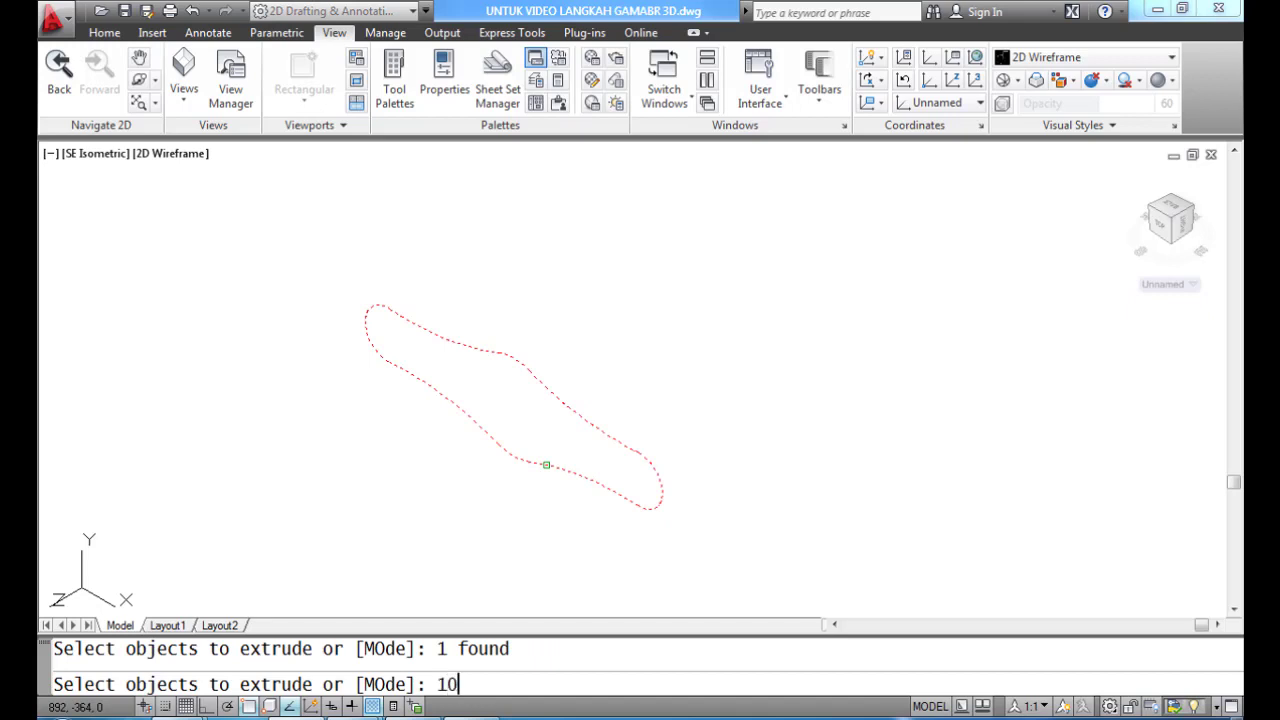
key("Return")
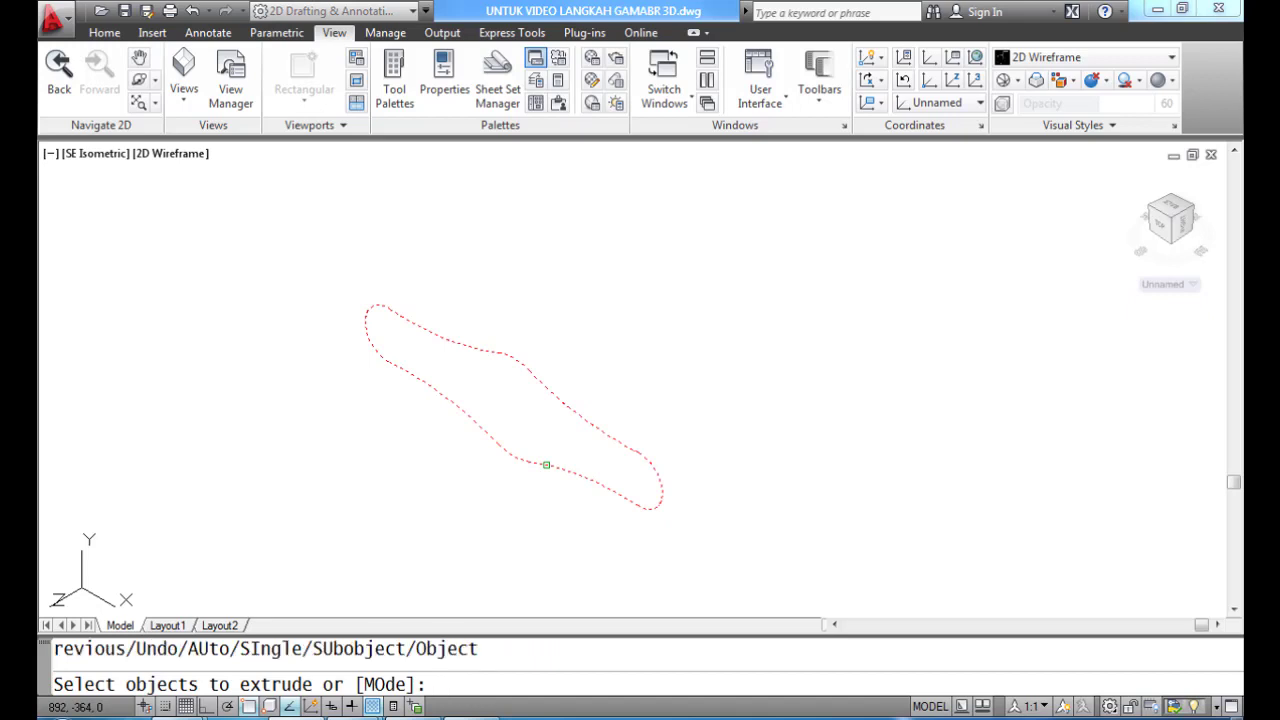
key("Return")
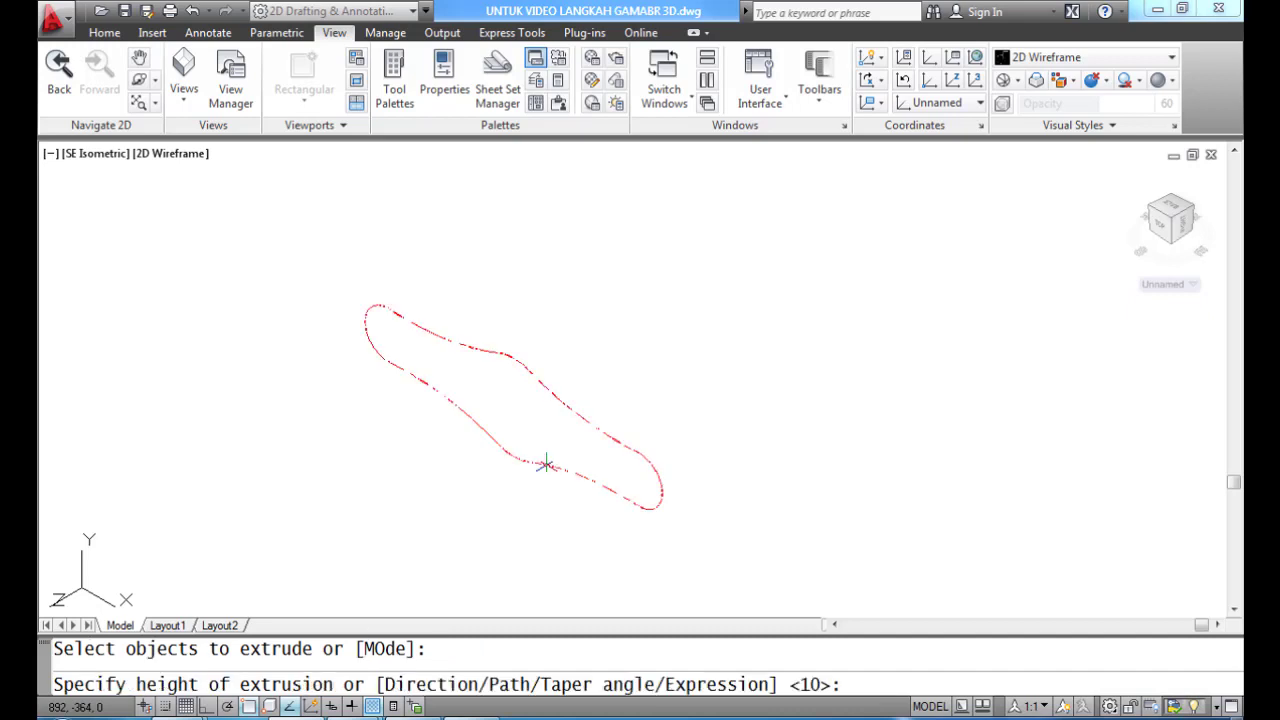
type("10")
key("Return")
type("HIDE")
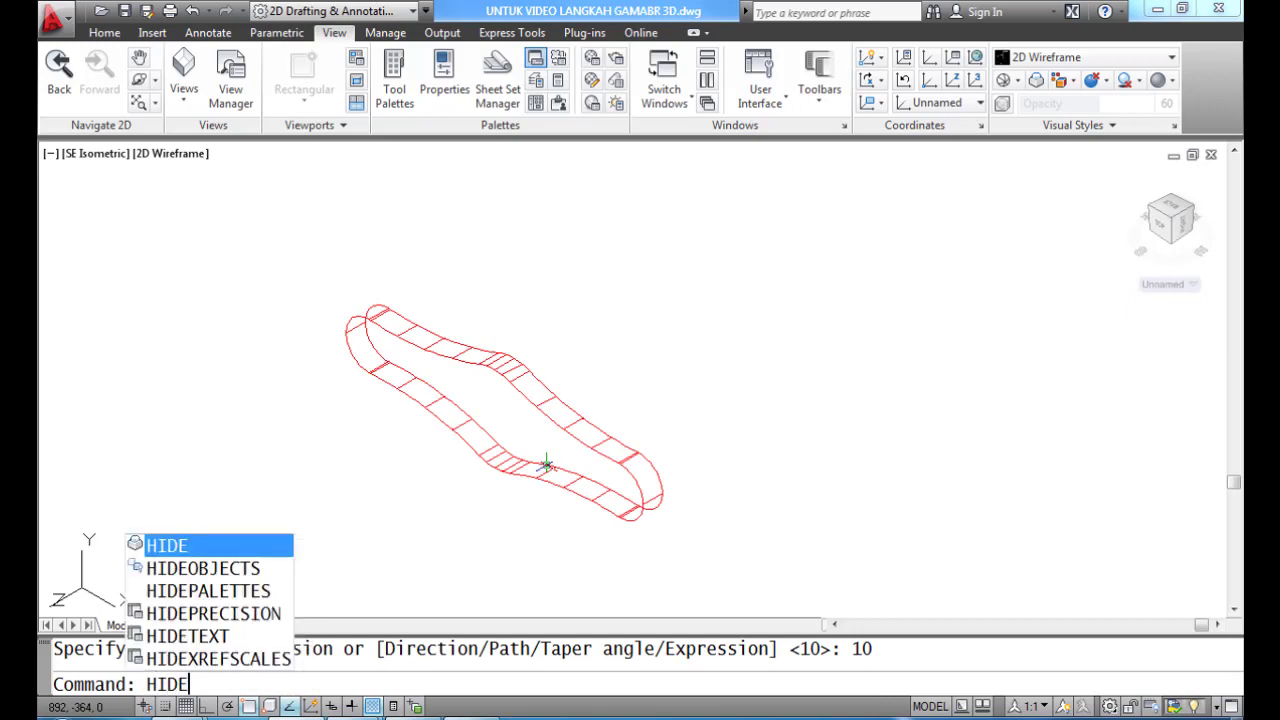
key("Return")
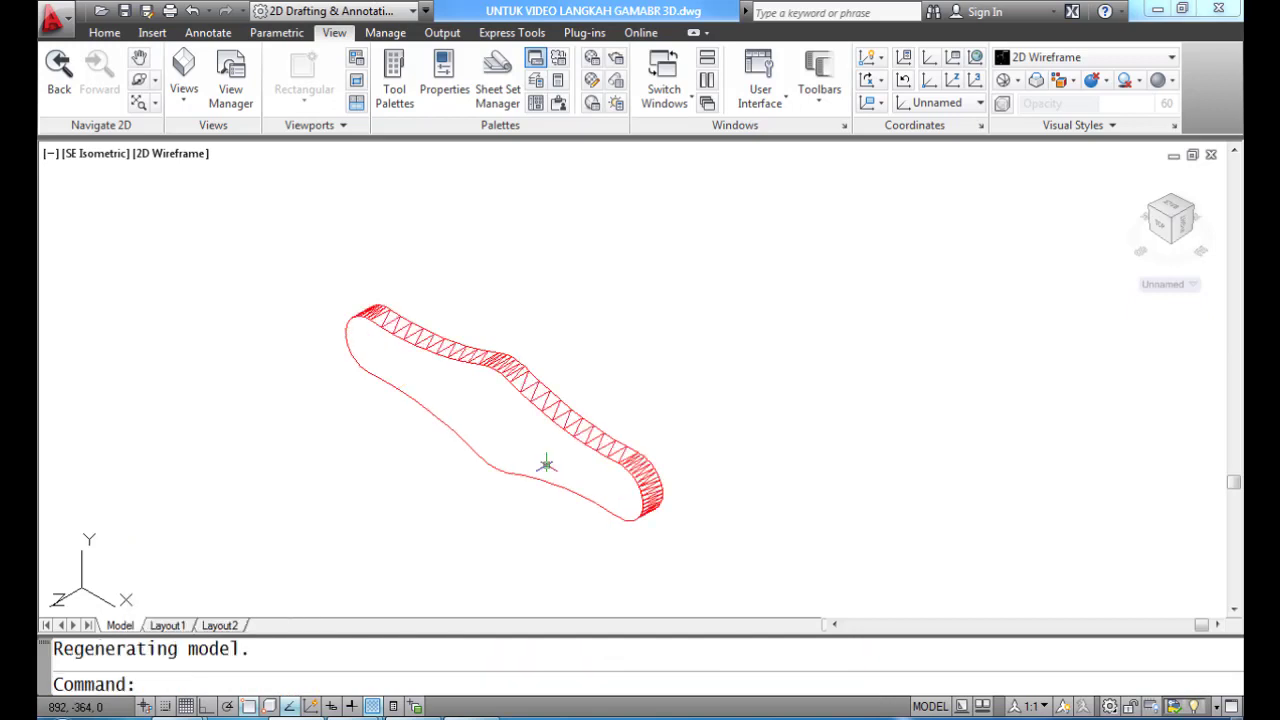
Step: Create a cylinder of radius 22 and height 30 from the center of the link's middle arc on the back face
type("CYLINDER")
key("Return")
type("CEN")
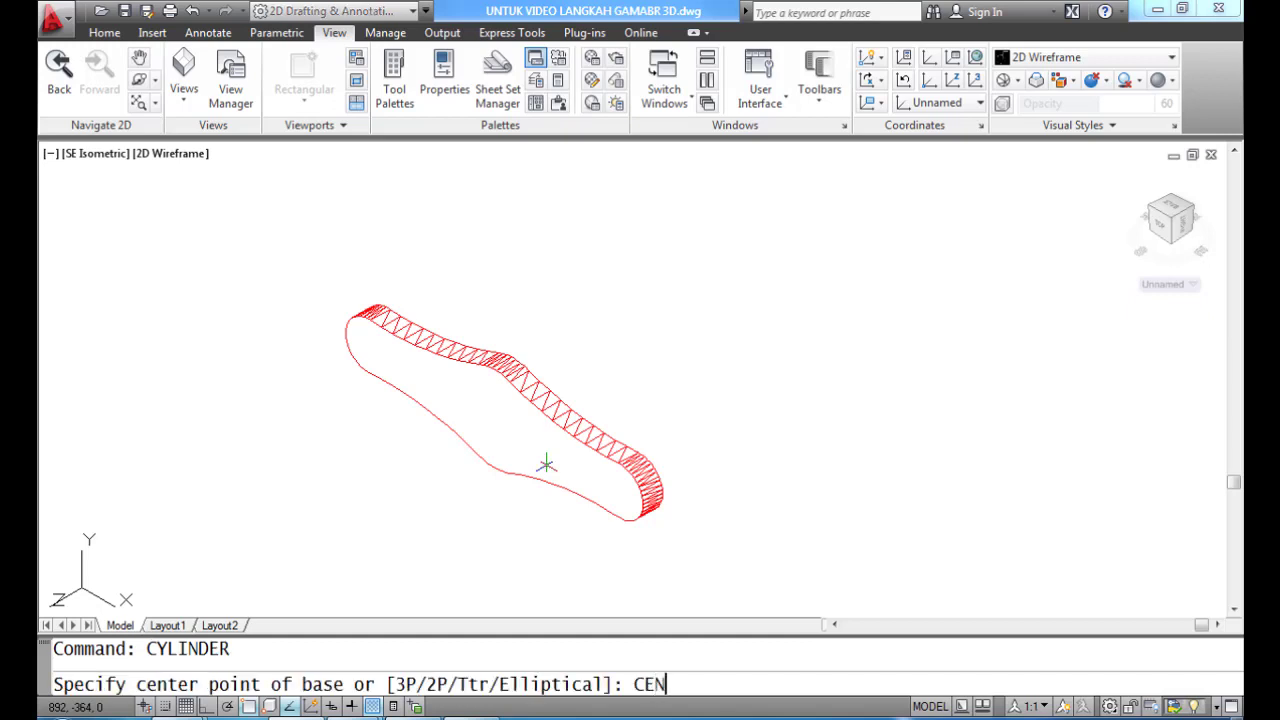
key("Return")
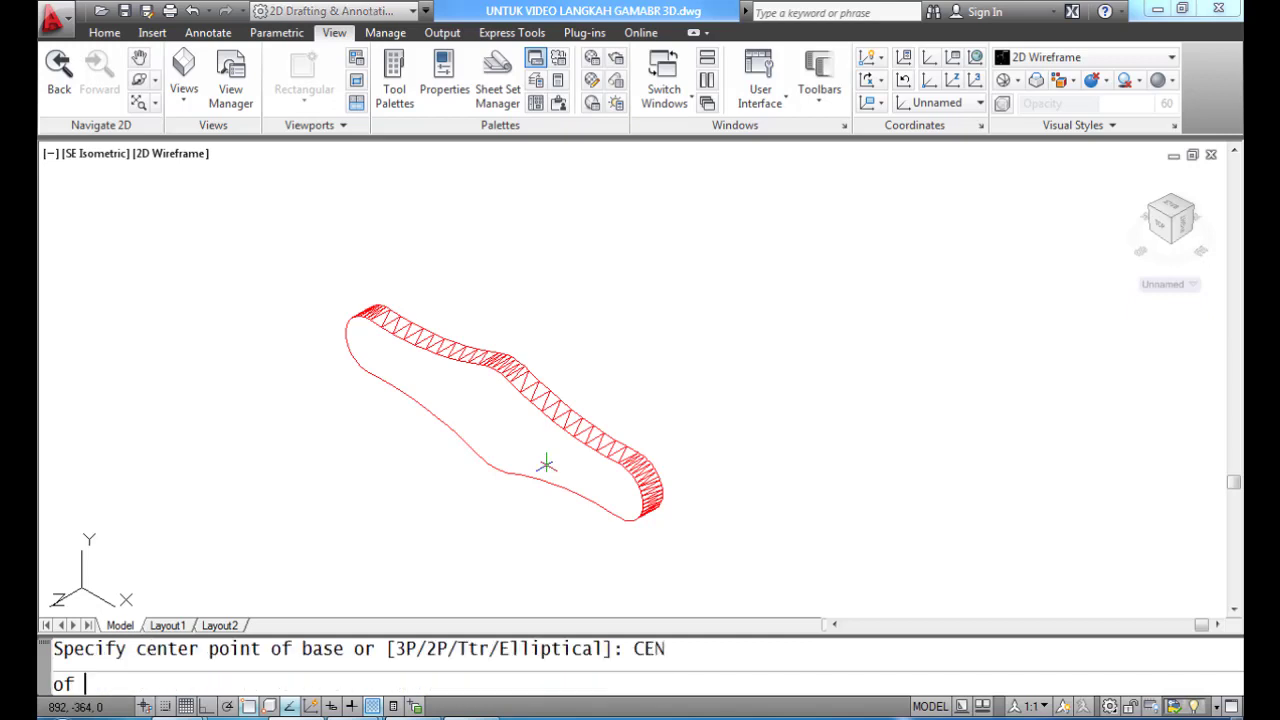
left_click(517, 355)
type("22")
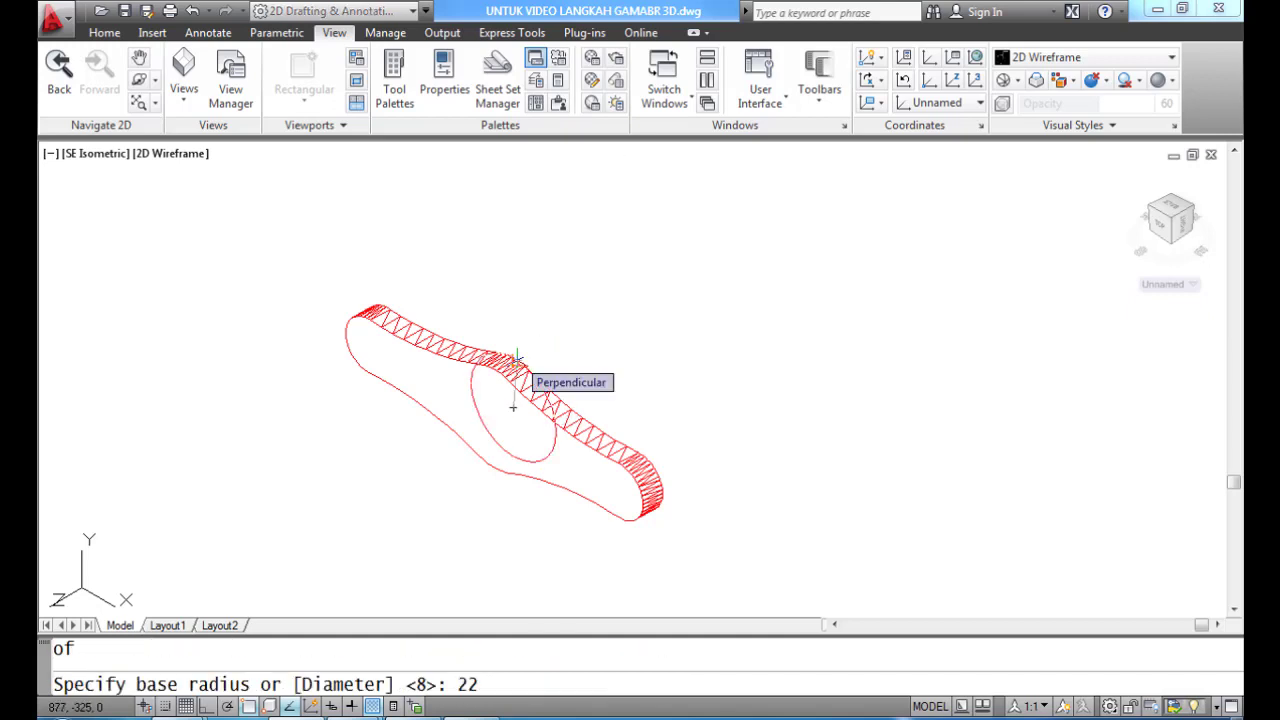
key("Return")
type("30")
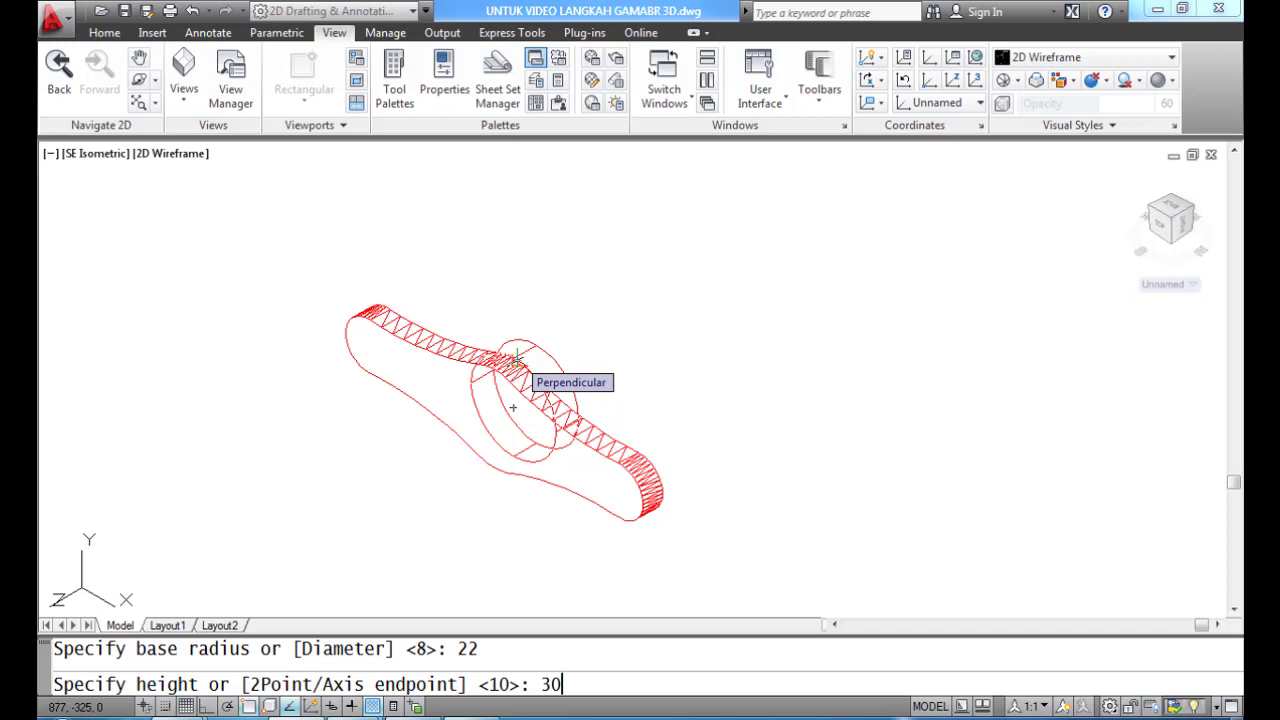
key("Return")
Step: Add a concentric inner cylinder of radius 16 and height 30 at the center of the link's middle arc
type("CYLINDER")
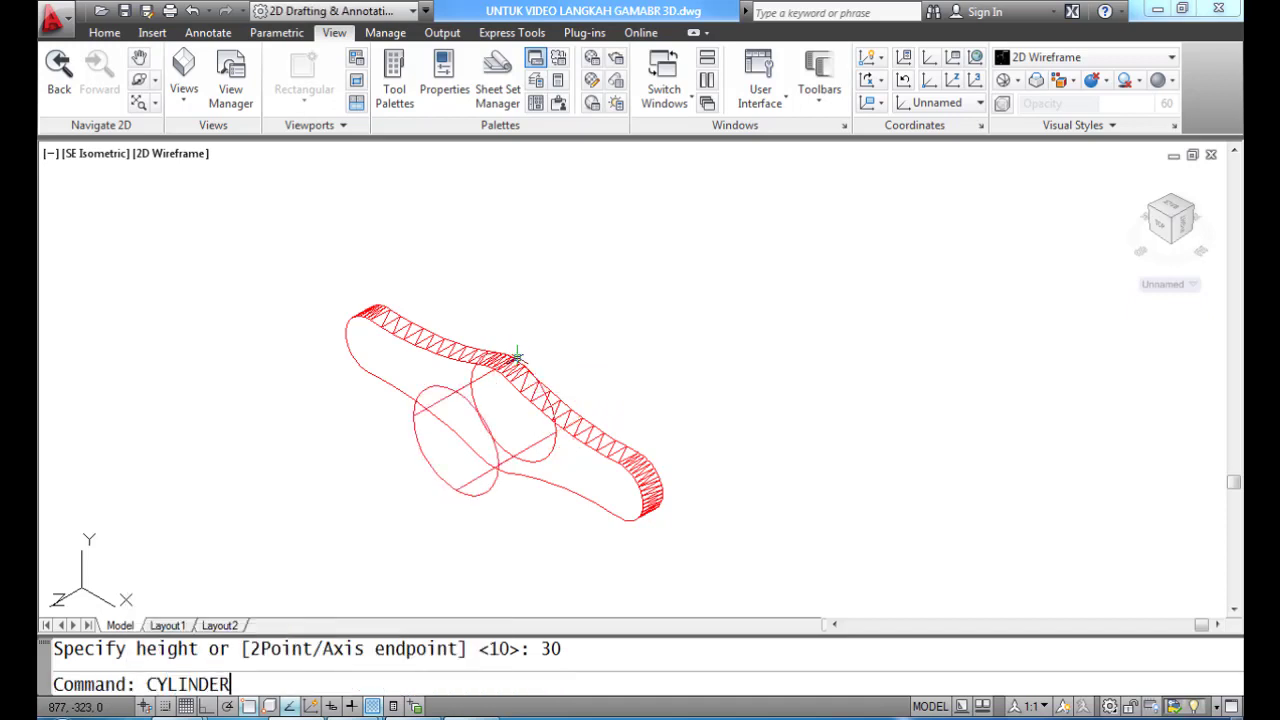
key("Return")
type("CEN")
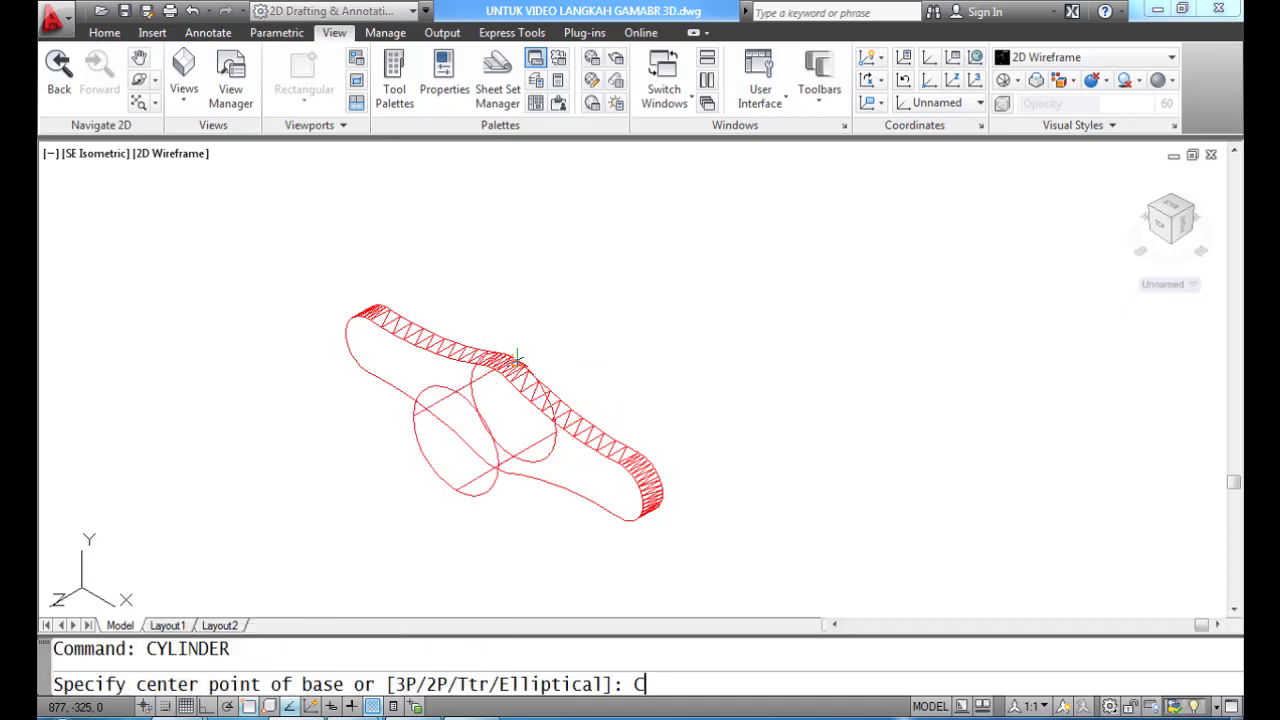
key("Return")
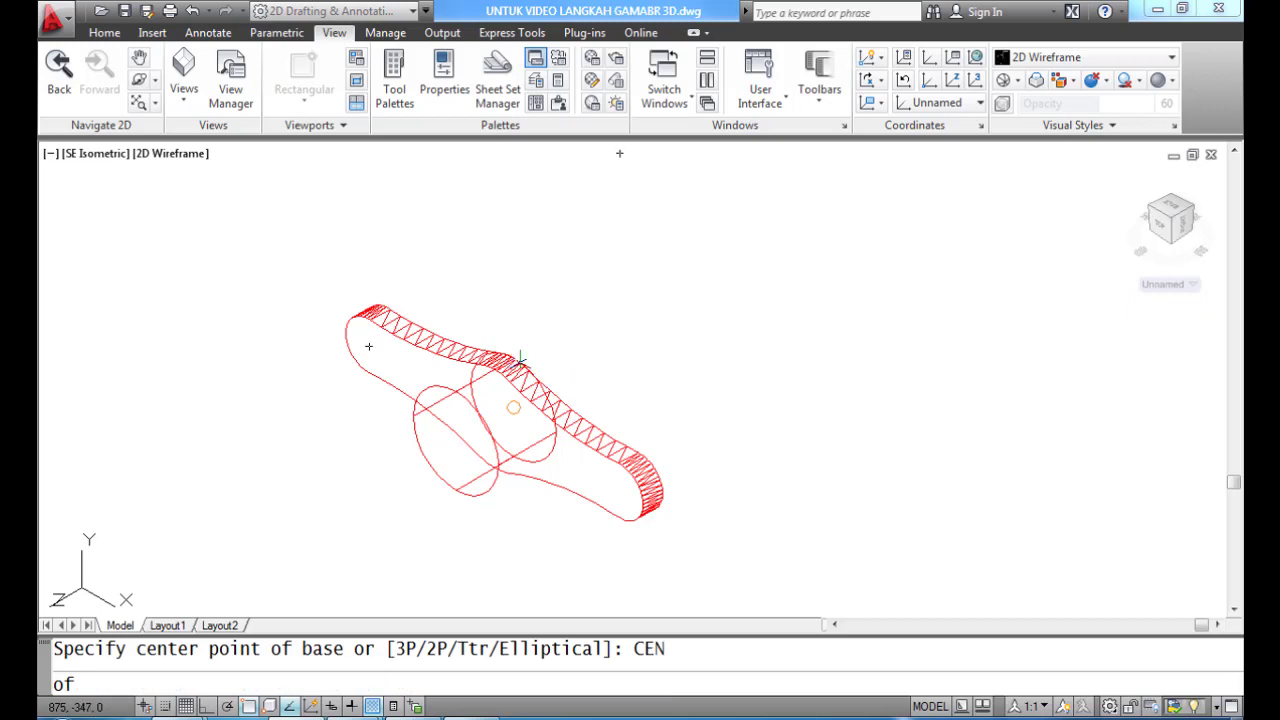
left_click(517, 358)
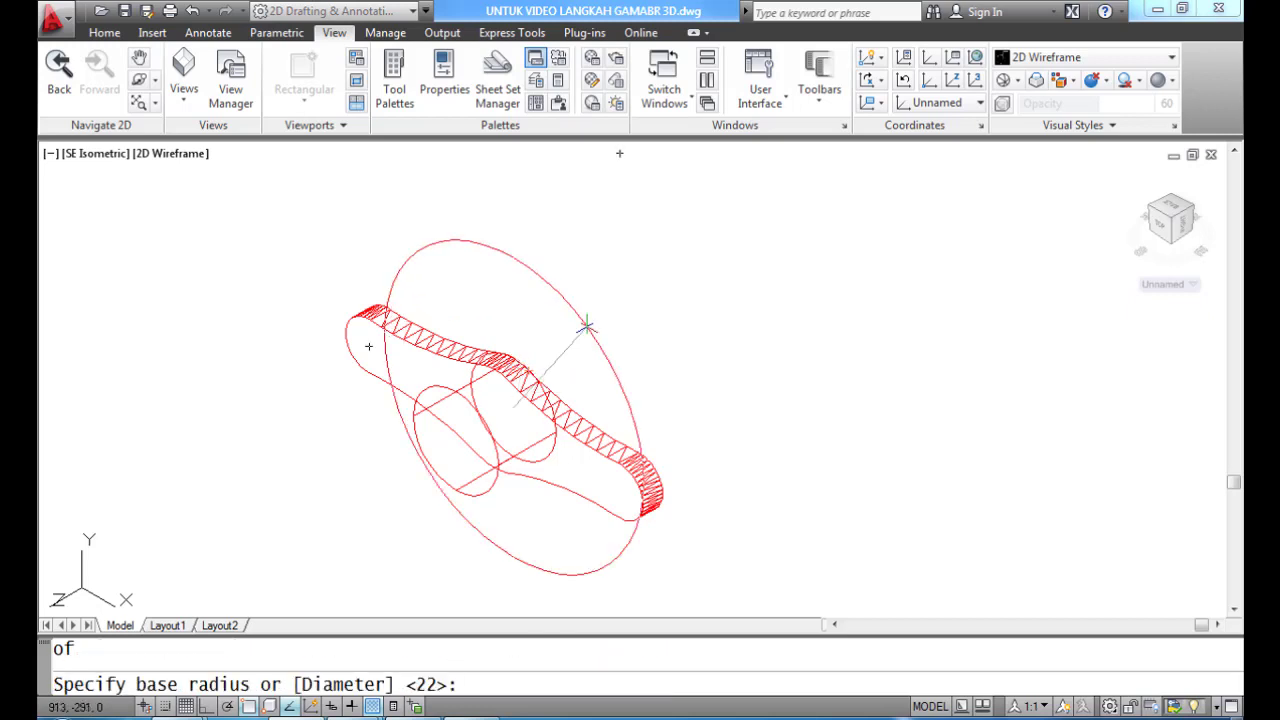
type("16")
key("Return")
type("30")
key("Return")
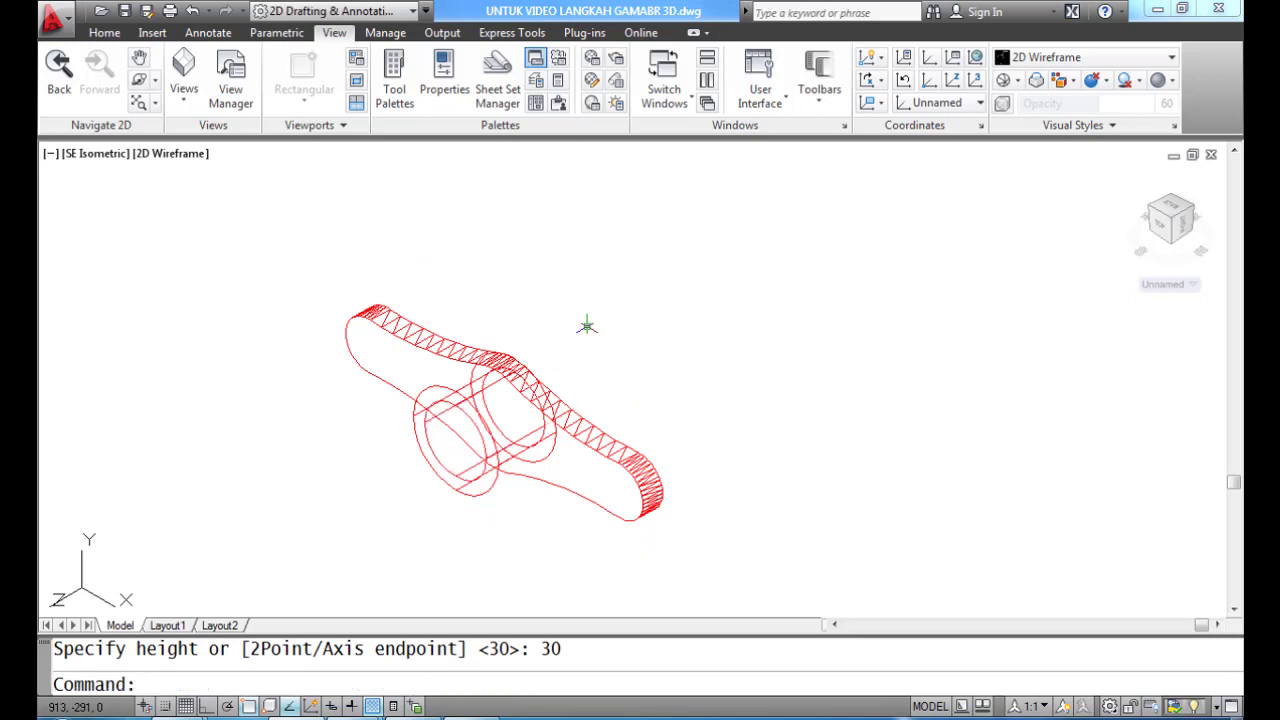
Step: Create a cylinder of radius 12 and height 15 centered on the back arc at the link's upper end
type("CYLINDER")
key("Return")
type("CE")
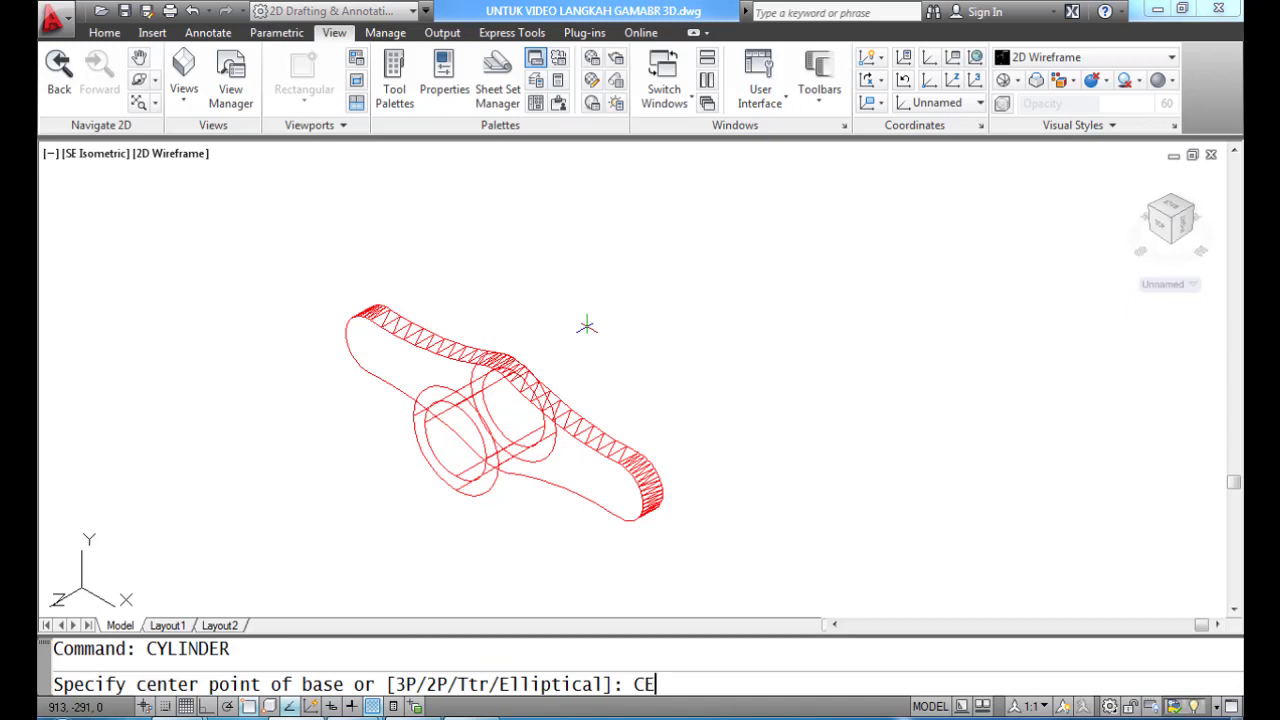
type("N")
key("Return")
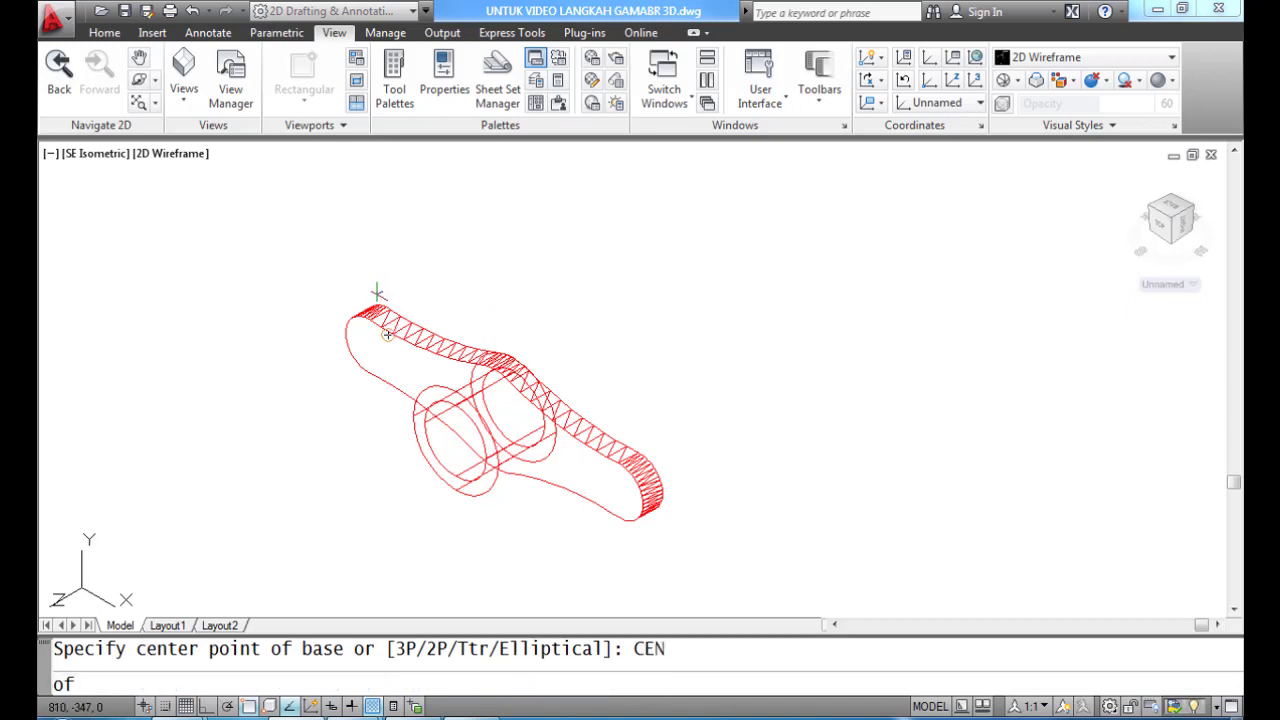
left_click(376, 294)
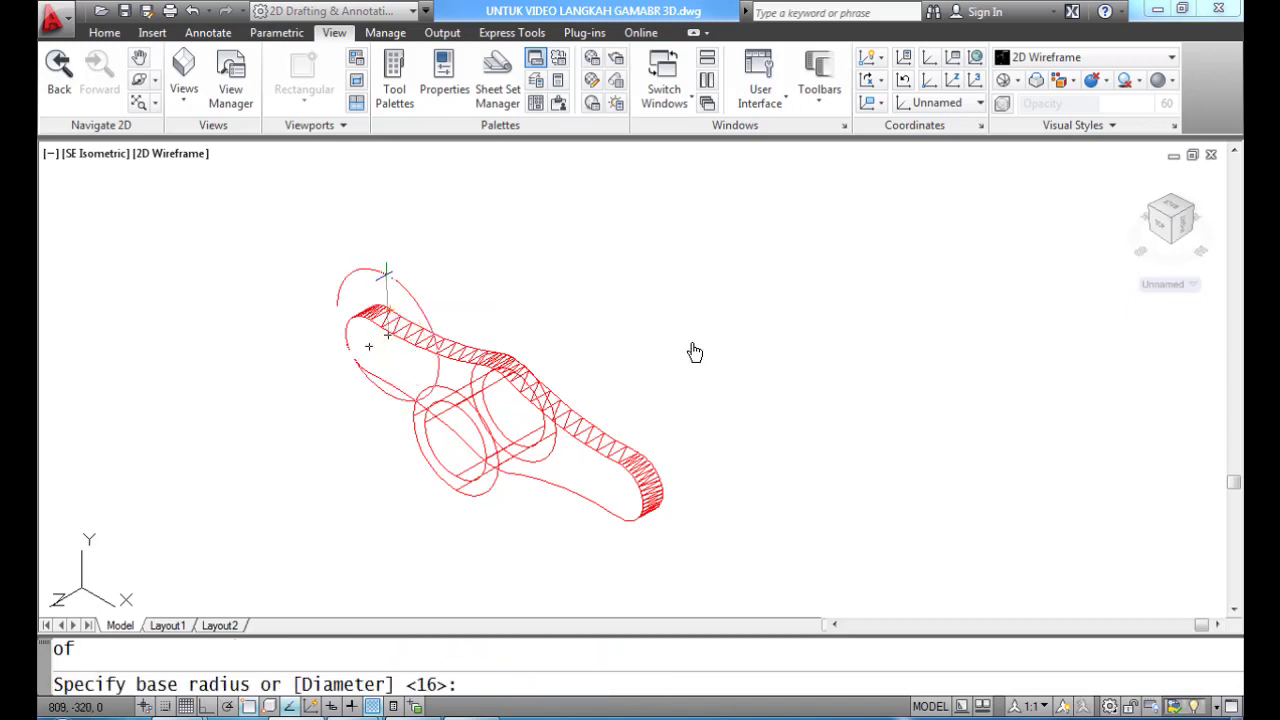
type("12")
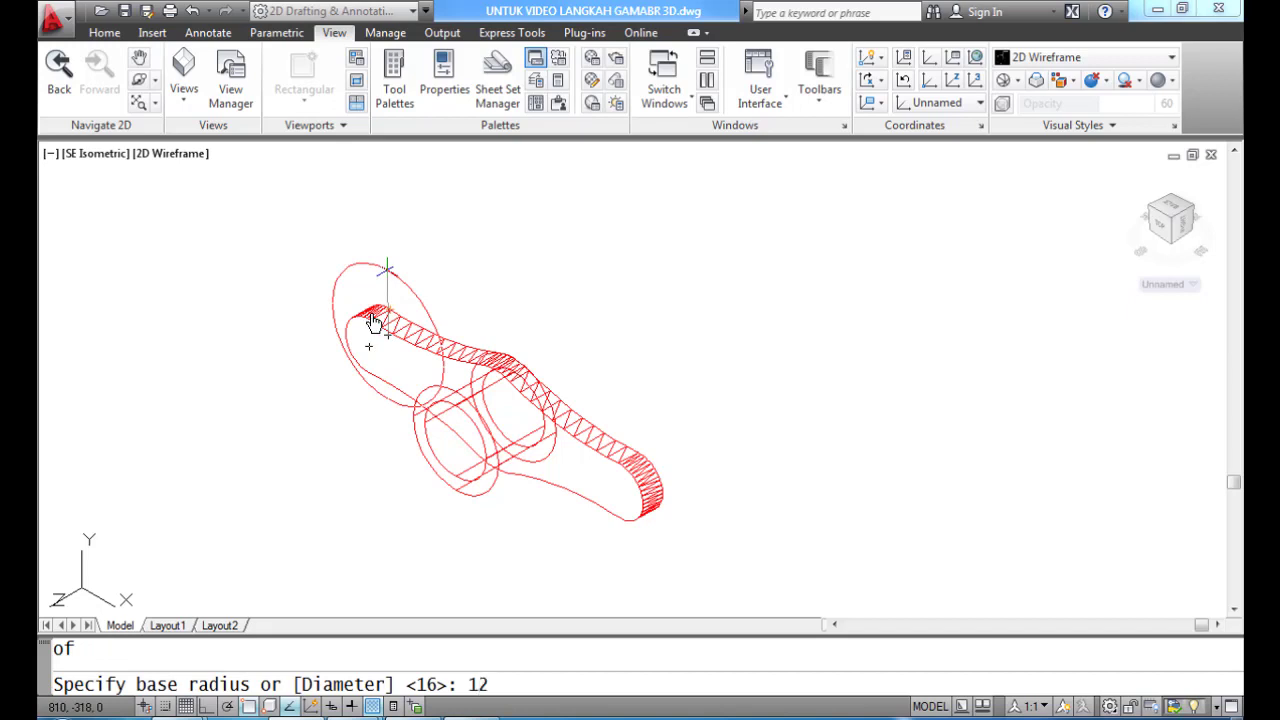
key("Return")
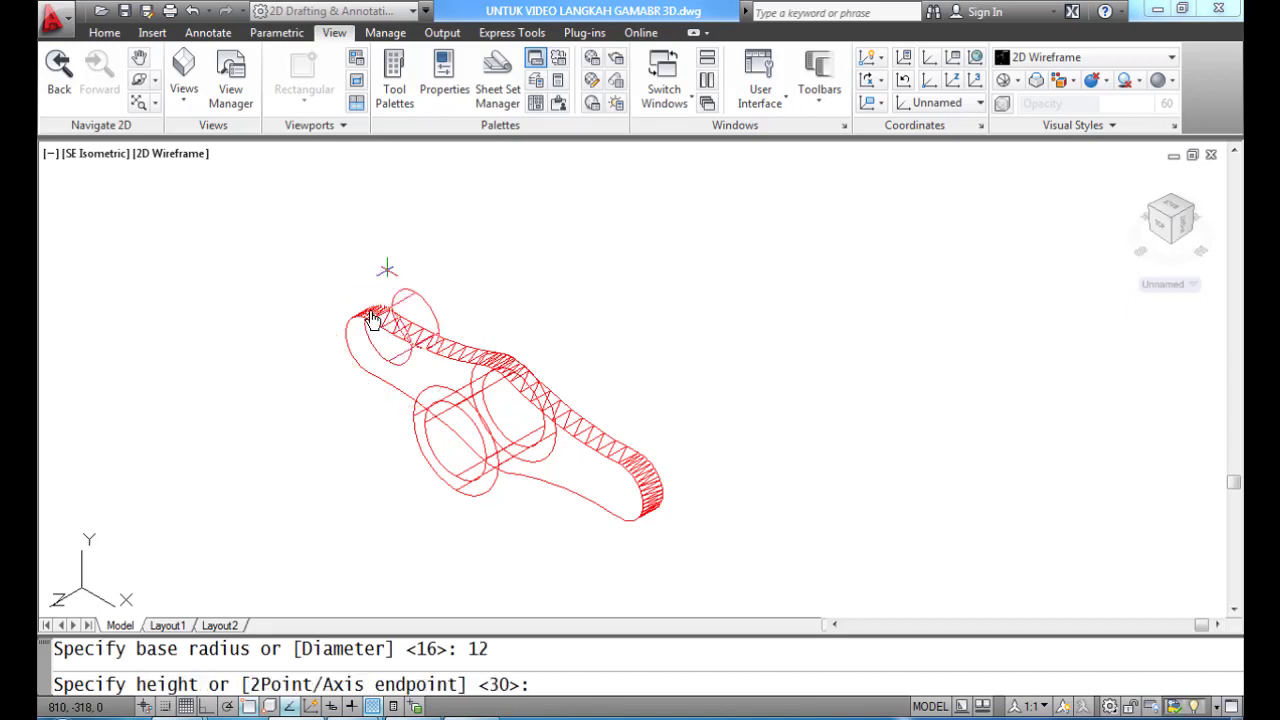
type("15")
key("Return")
Step: Create a matching cylinder of radius 12 and height 15 at the link's lower end, and display the model with hidden lines removed
type("C")
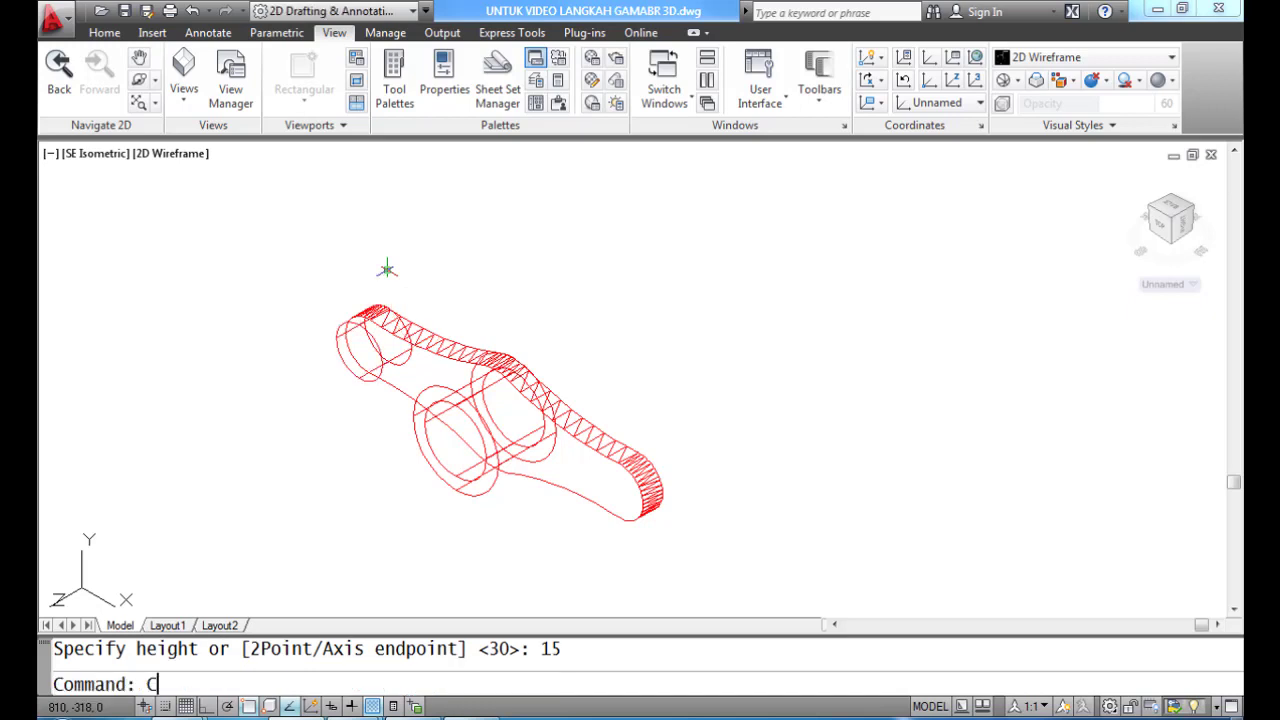
type("YLINDER")
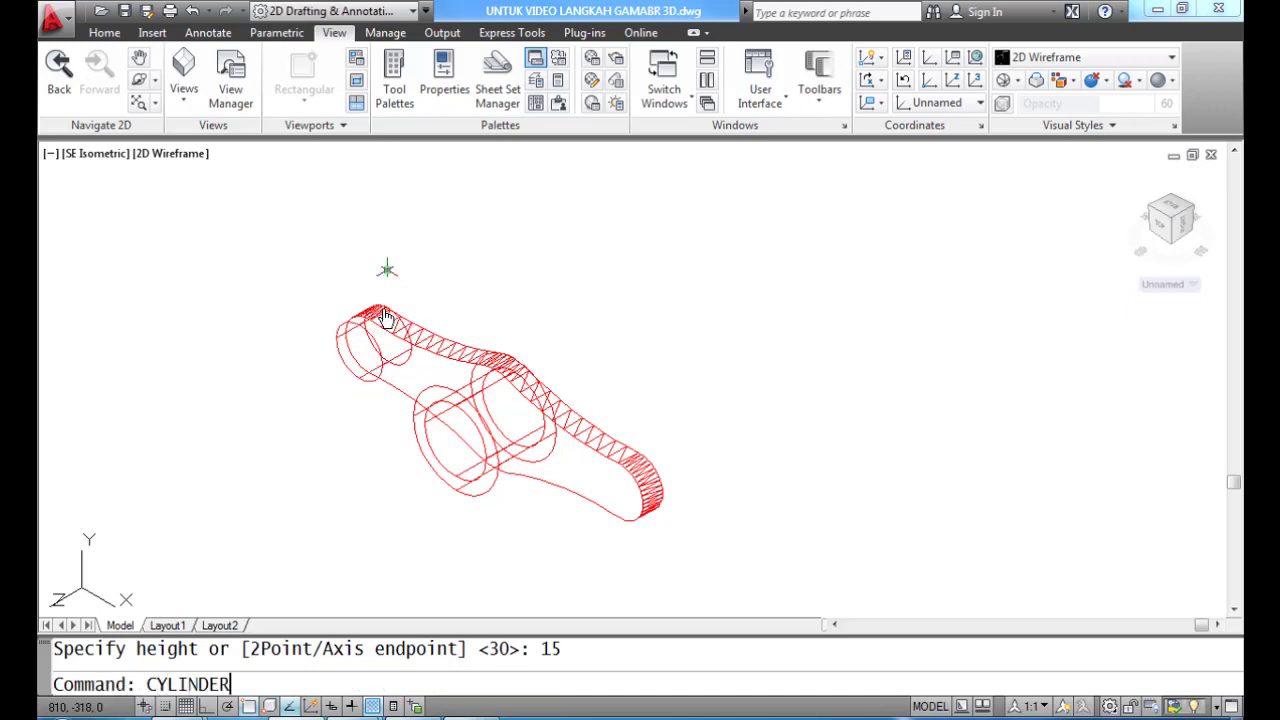
key("Return")
type("CEN")
key("Return")
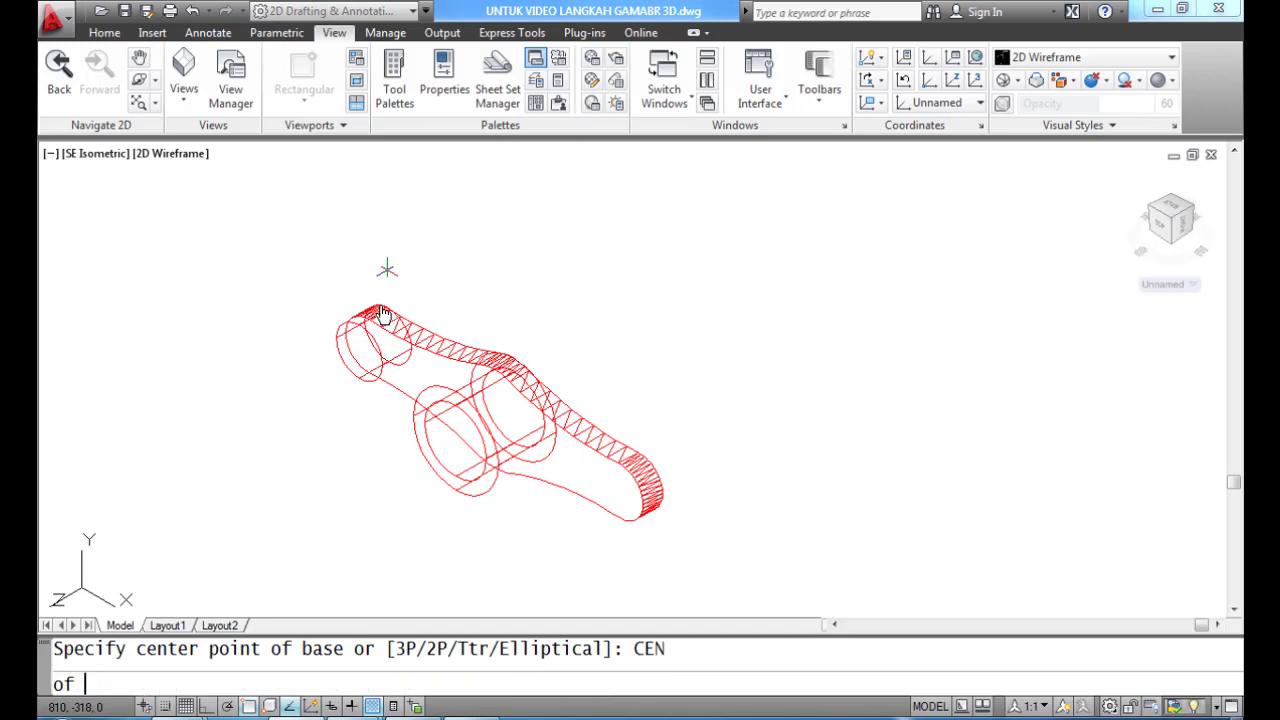
left_click(652, 471)
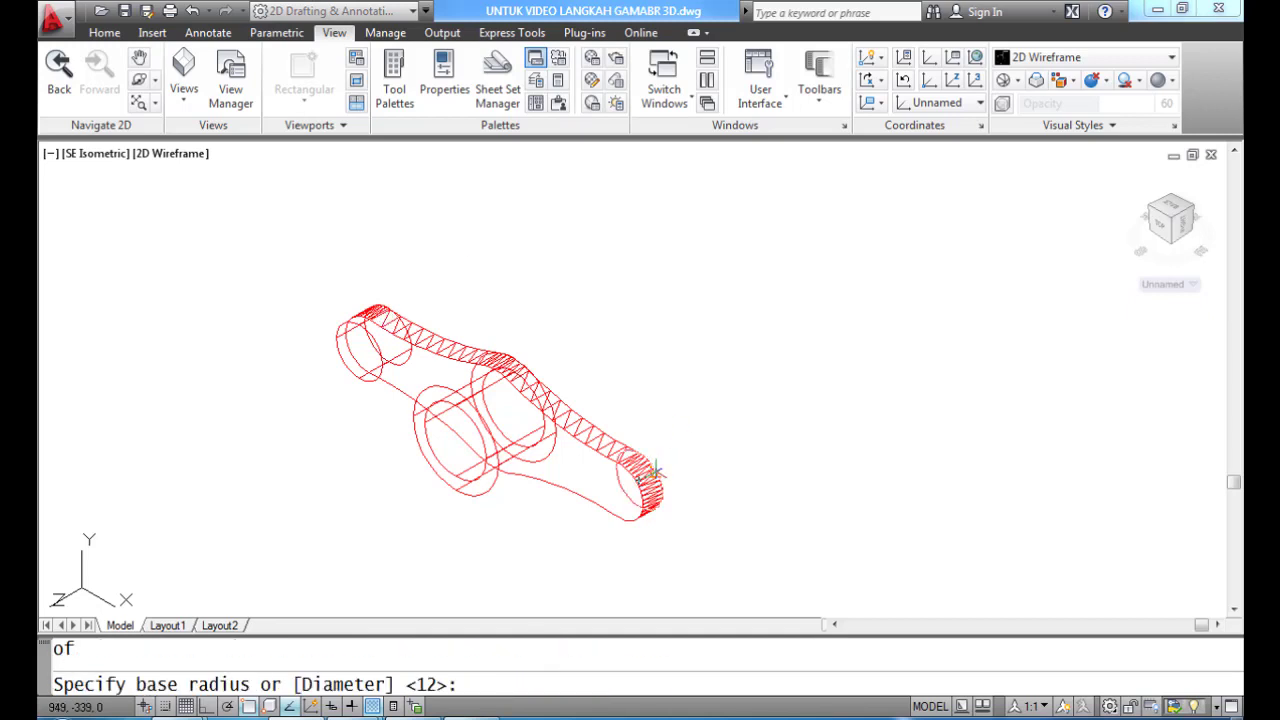
type("12")
key("Return")
type("15")
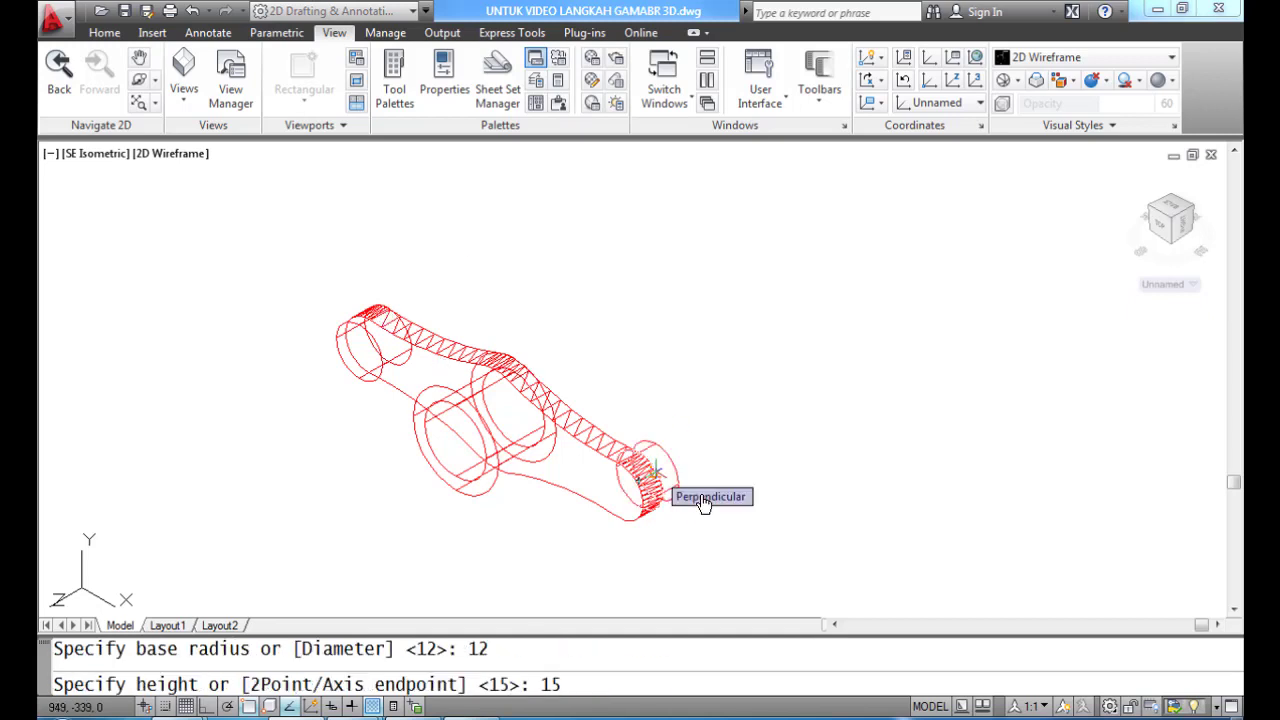
key("Return")
type("HIDE")
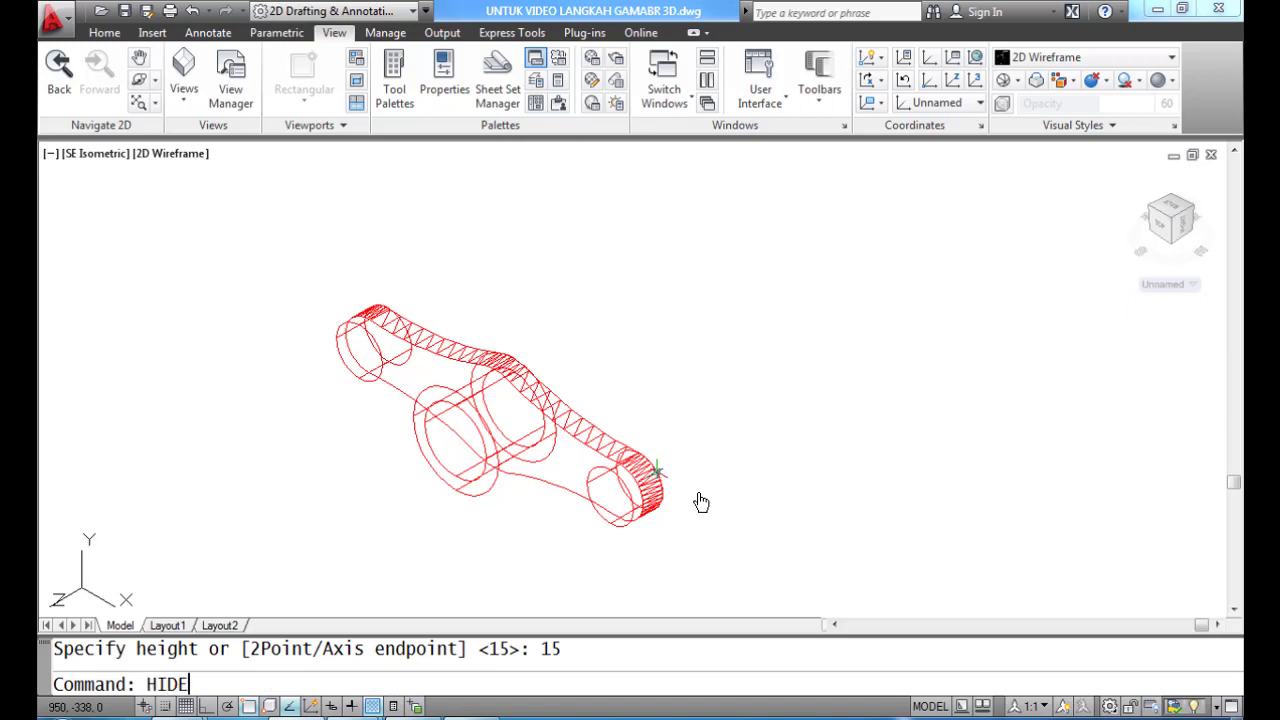
key("Return")
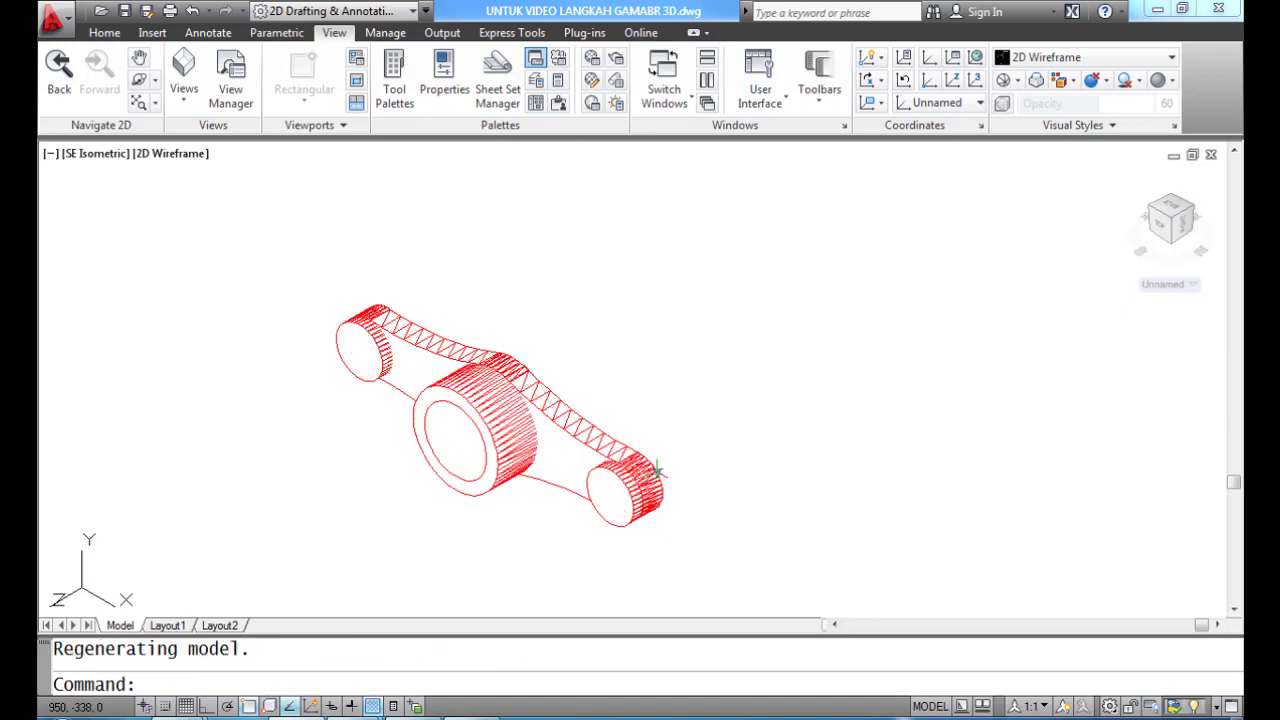
Step: Create a cylinder of radius 6 and height 30 centered on the back arc at the link's upper end
type("CYLINDER")
key("Return")
type("CEN")
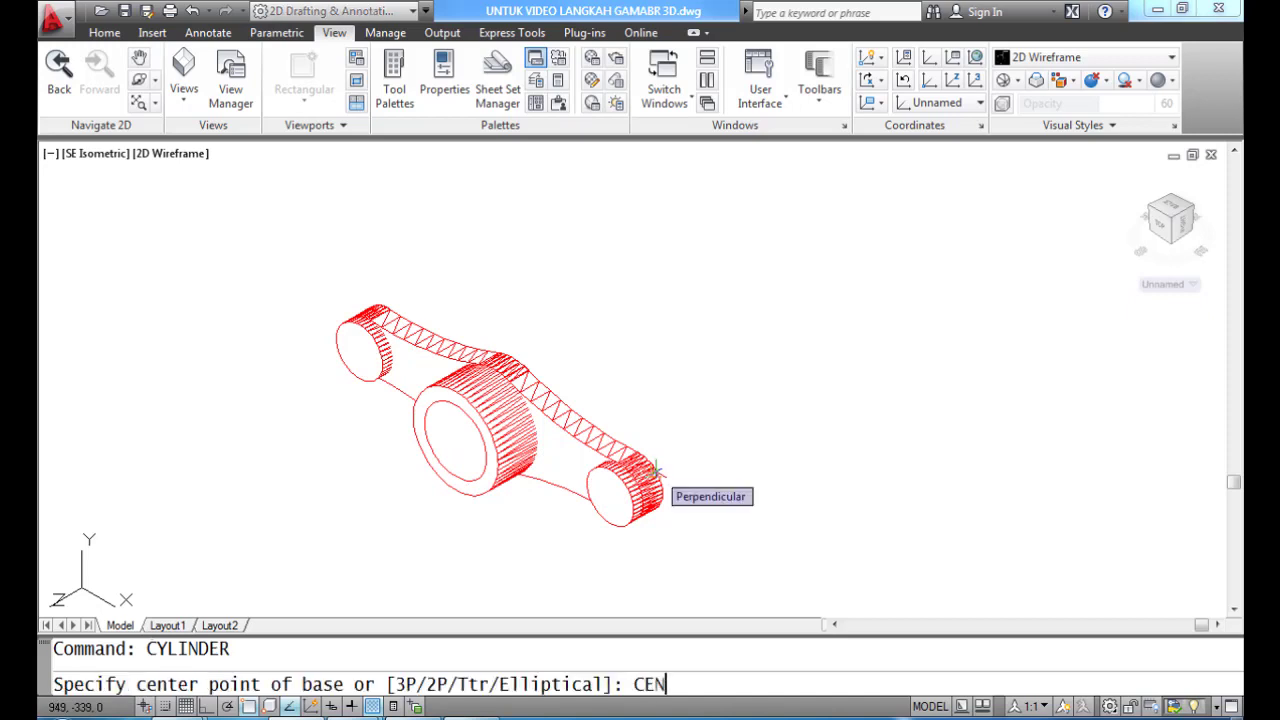
key("Return")
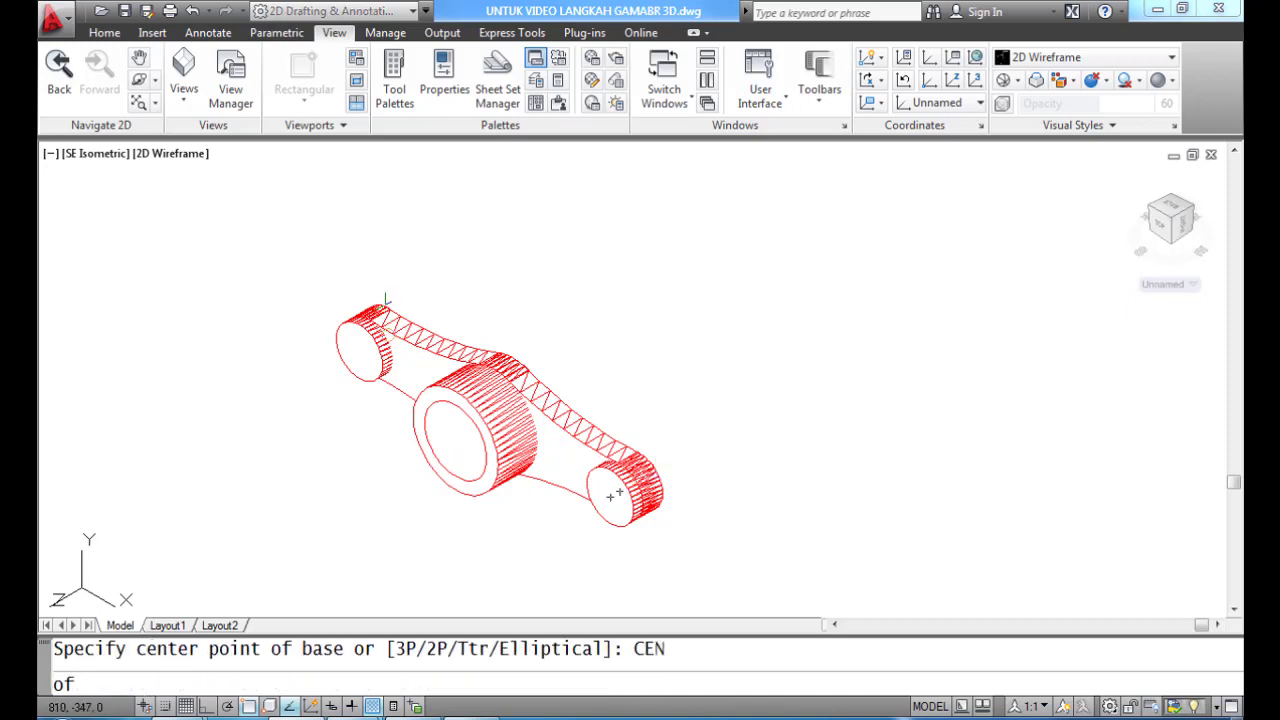
left_click(388, 302)
type("6")
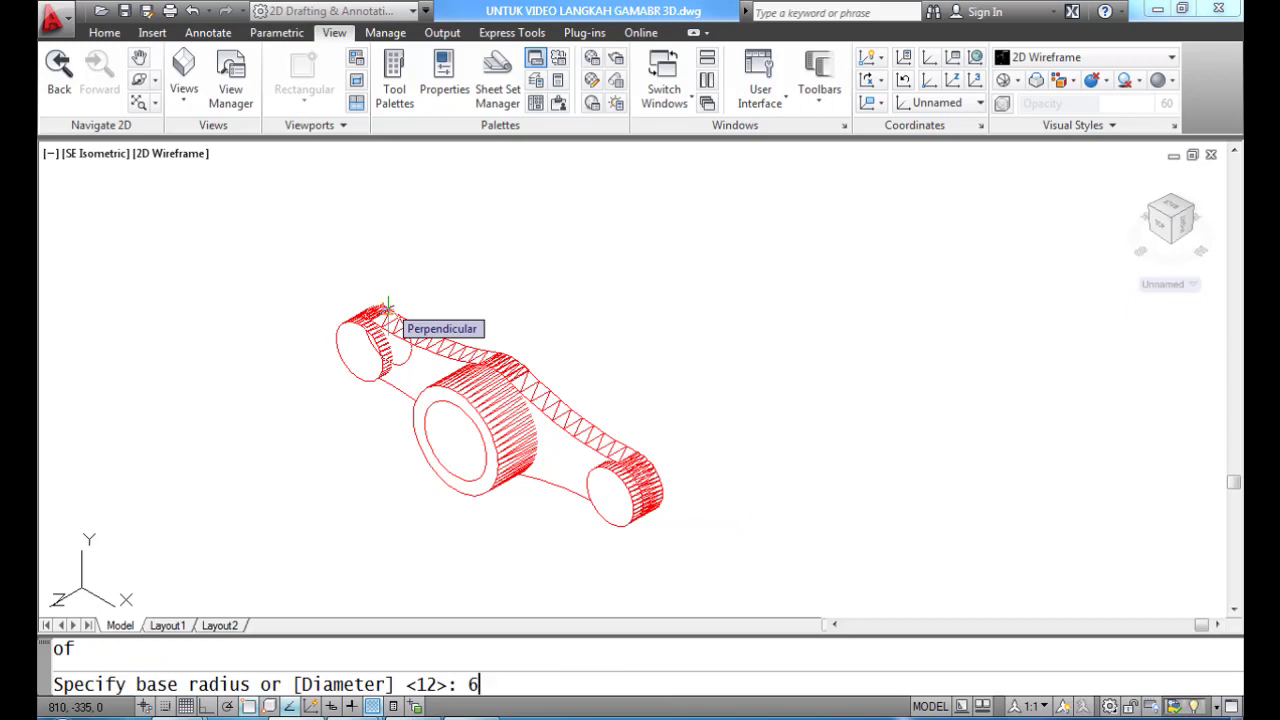
key("Return")
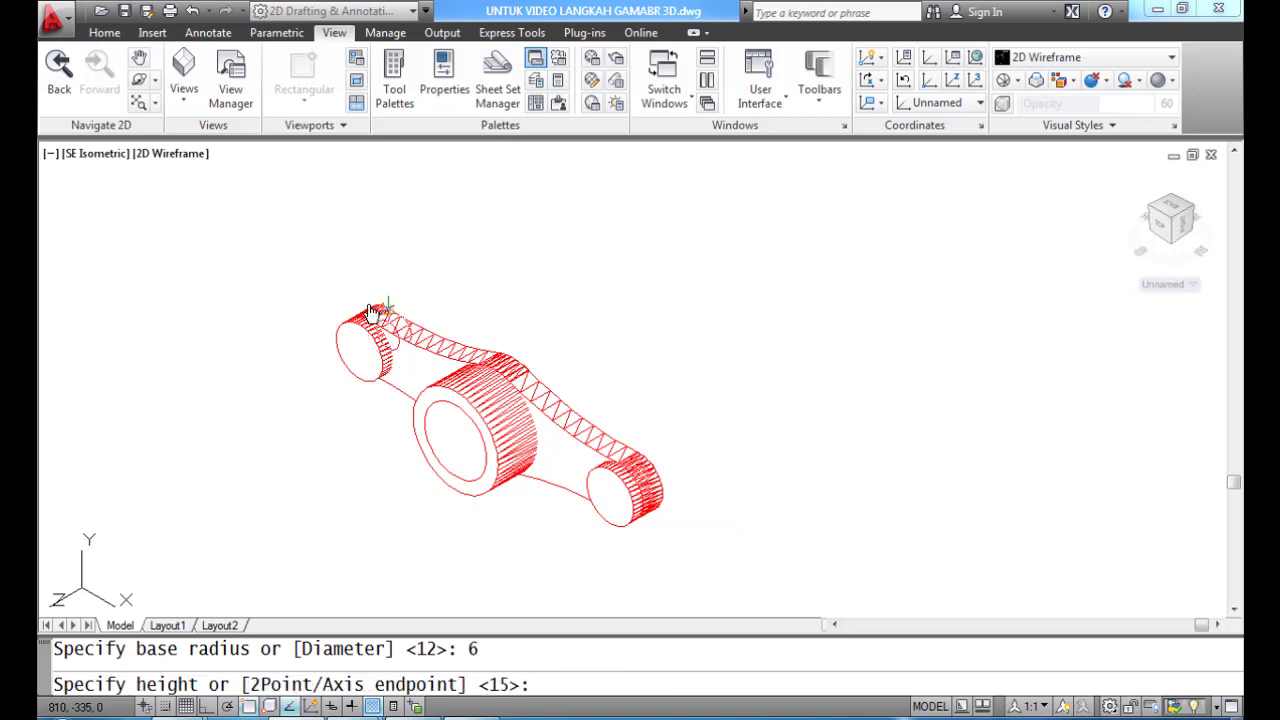
type("30")
key("Return")
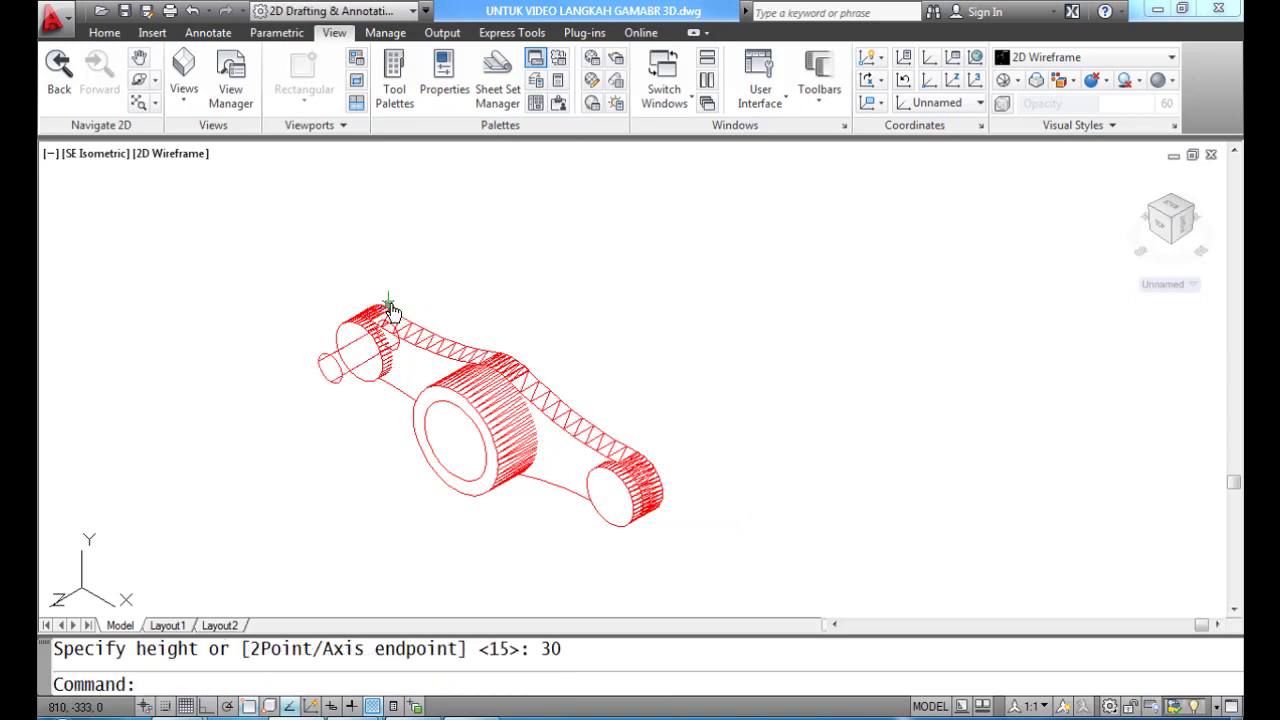
Step: Create a cylinder of radius 5 and height 15 centered on the back arc at the link's lower end
type("CYLINDER")
key("Return")
type("CEN")
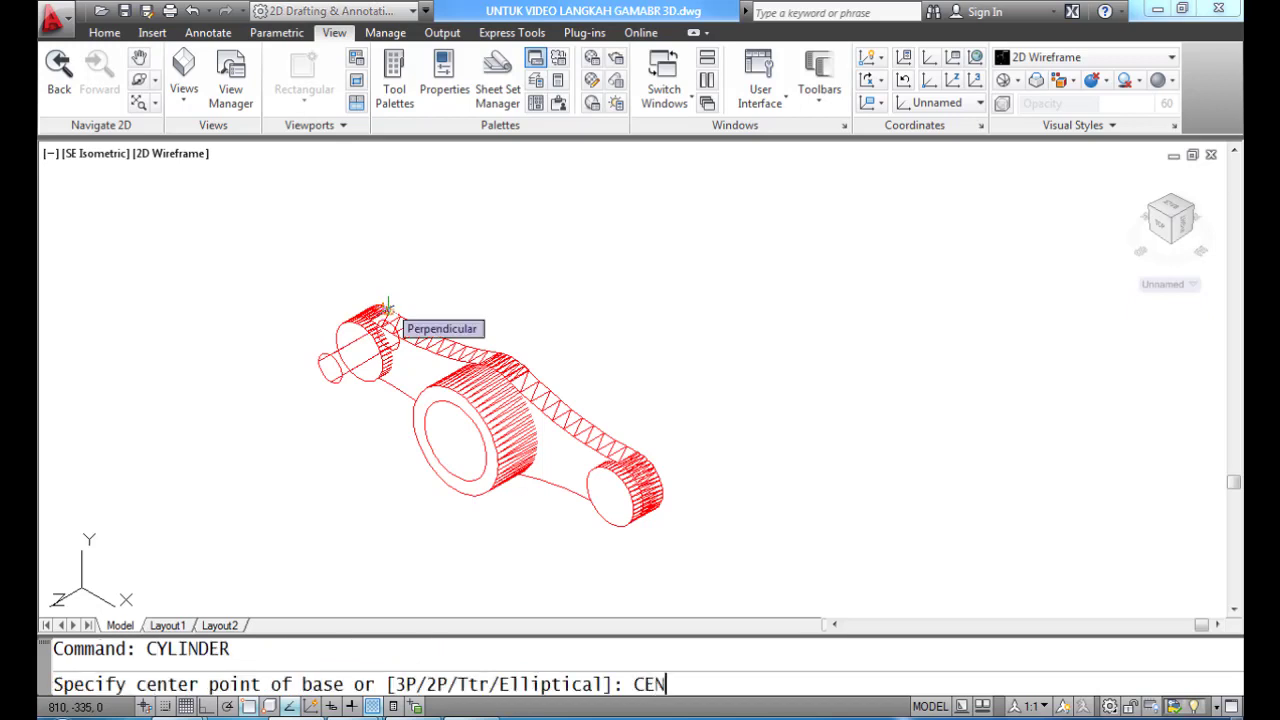
key("Return")
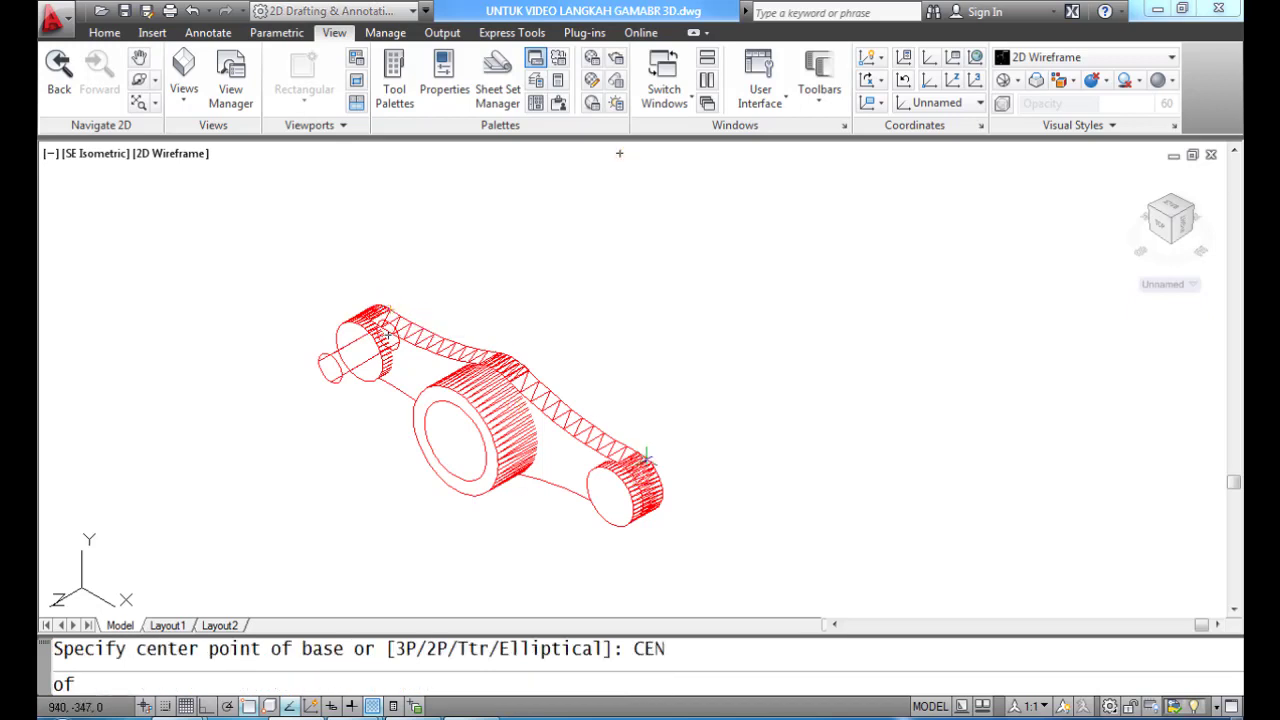
left_click(649, 458)
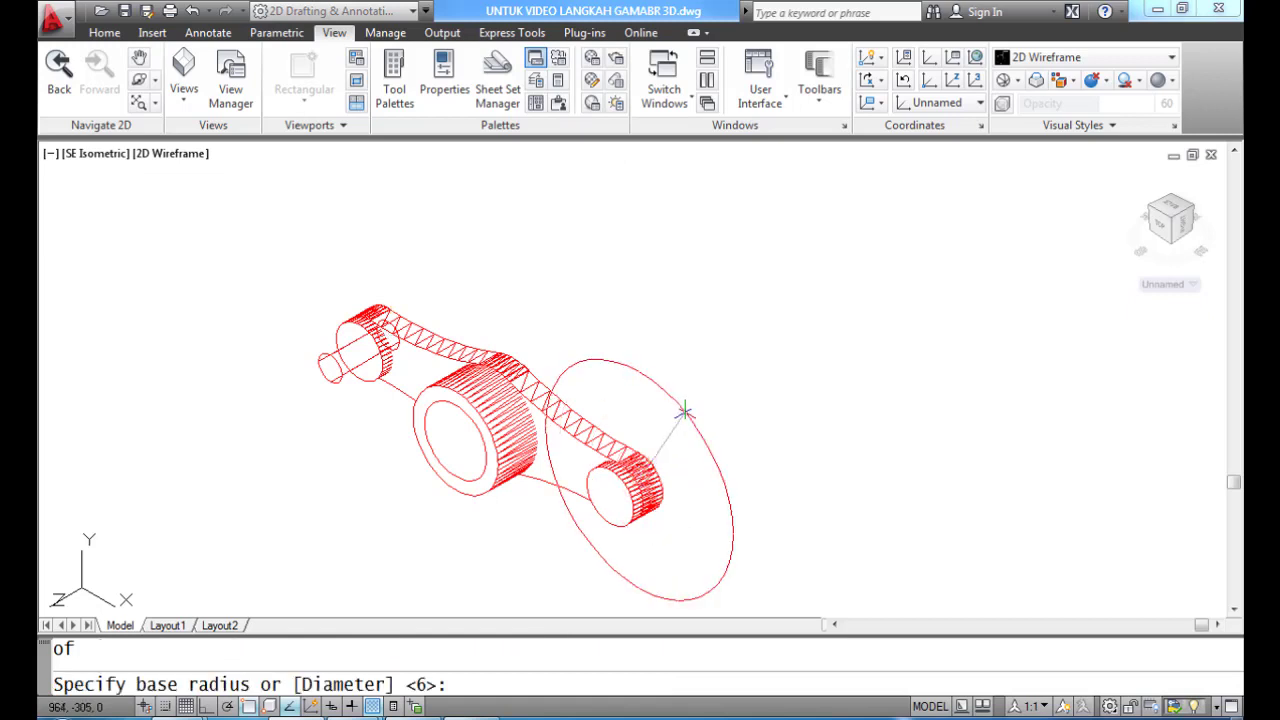
type("5")
key("Return")
type("15")
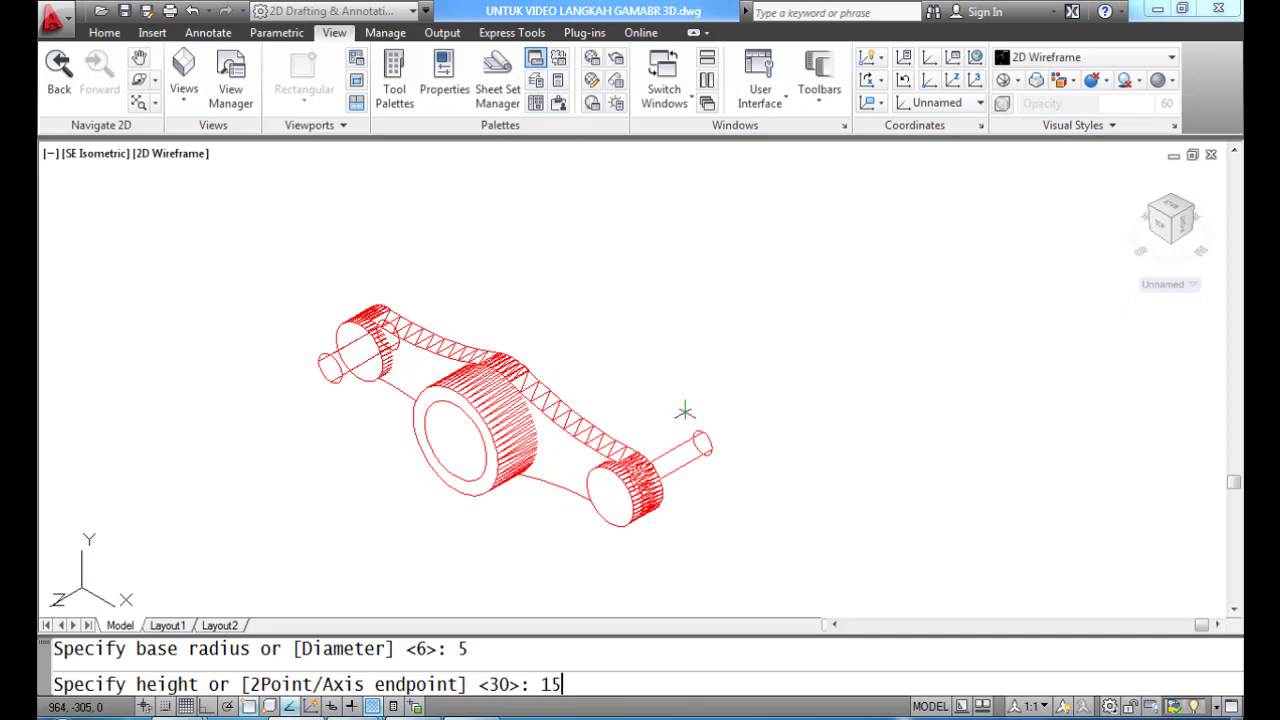
key("Return")
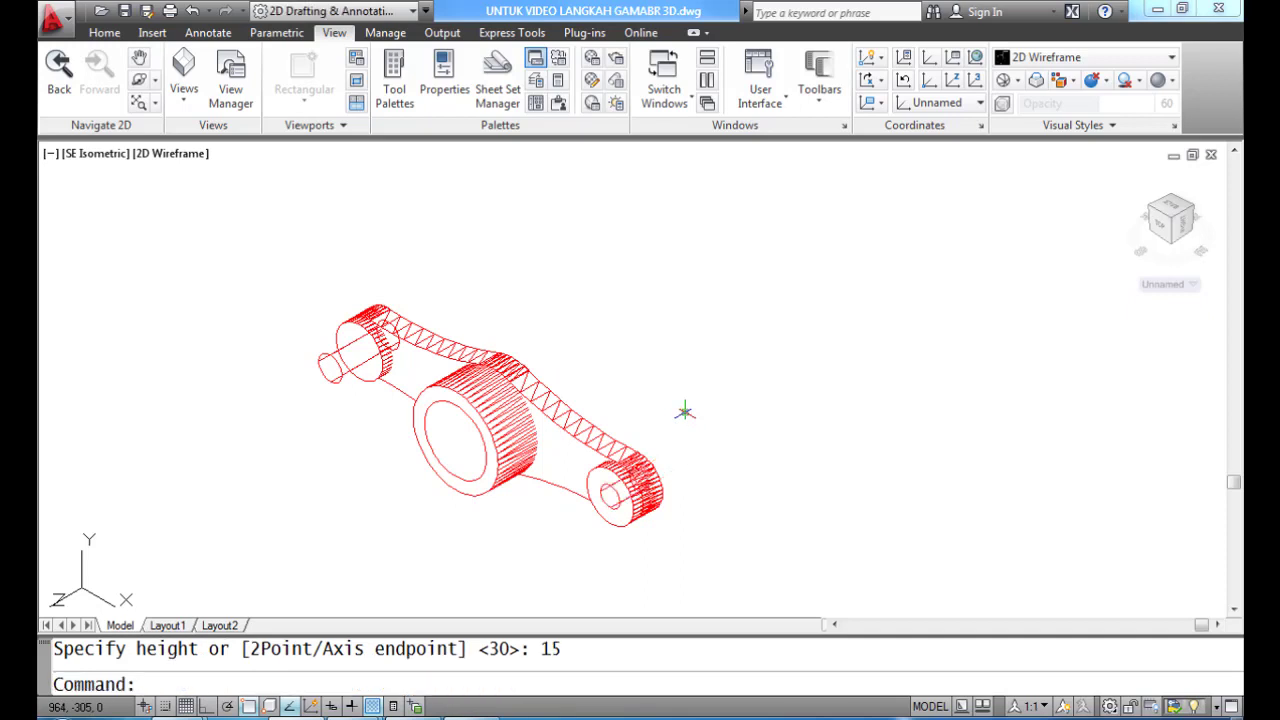
type("BOX")
key("Return")
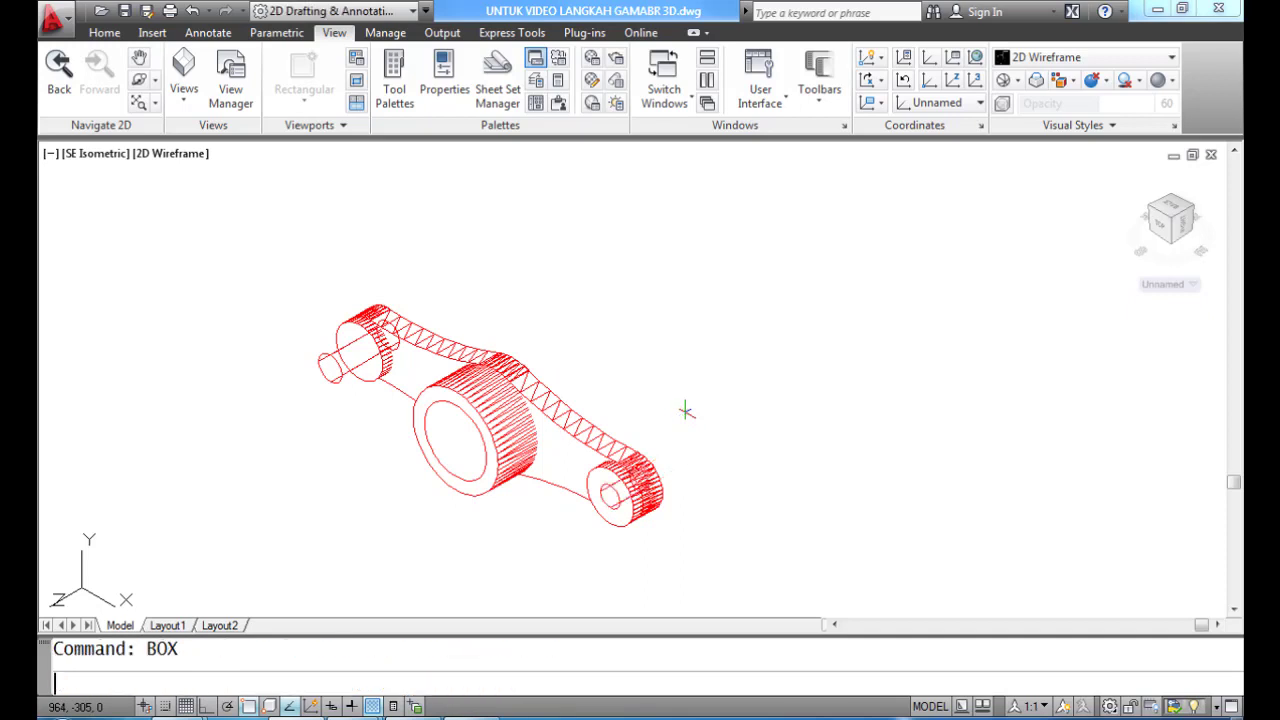
type("@")
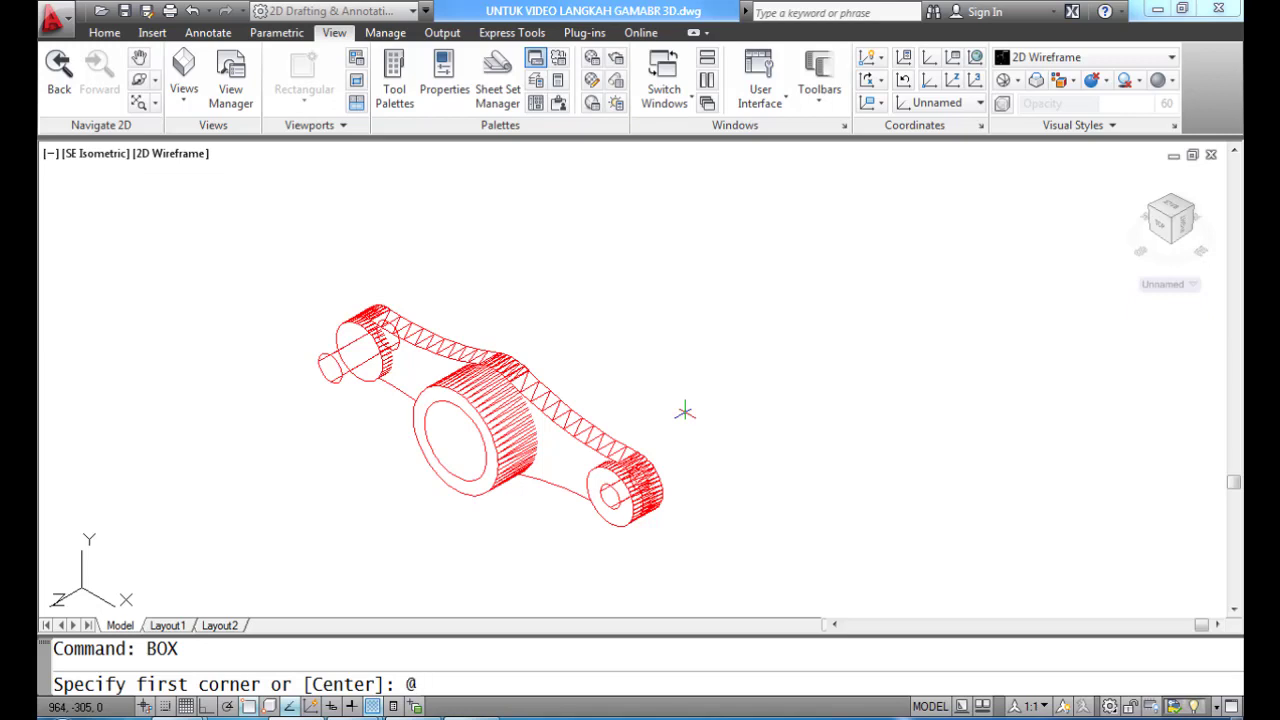
type("12,10,-15")
key("BackSpace")
key("BackSpace")
key("BackSpace")
key("BackSpace")
key("BackSpace")
key("BackSpace")
key("BackSpace")
key("BackSpace")
key("BackSpace")
key("BackSpace")
type("QUA")
key("Return")
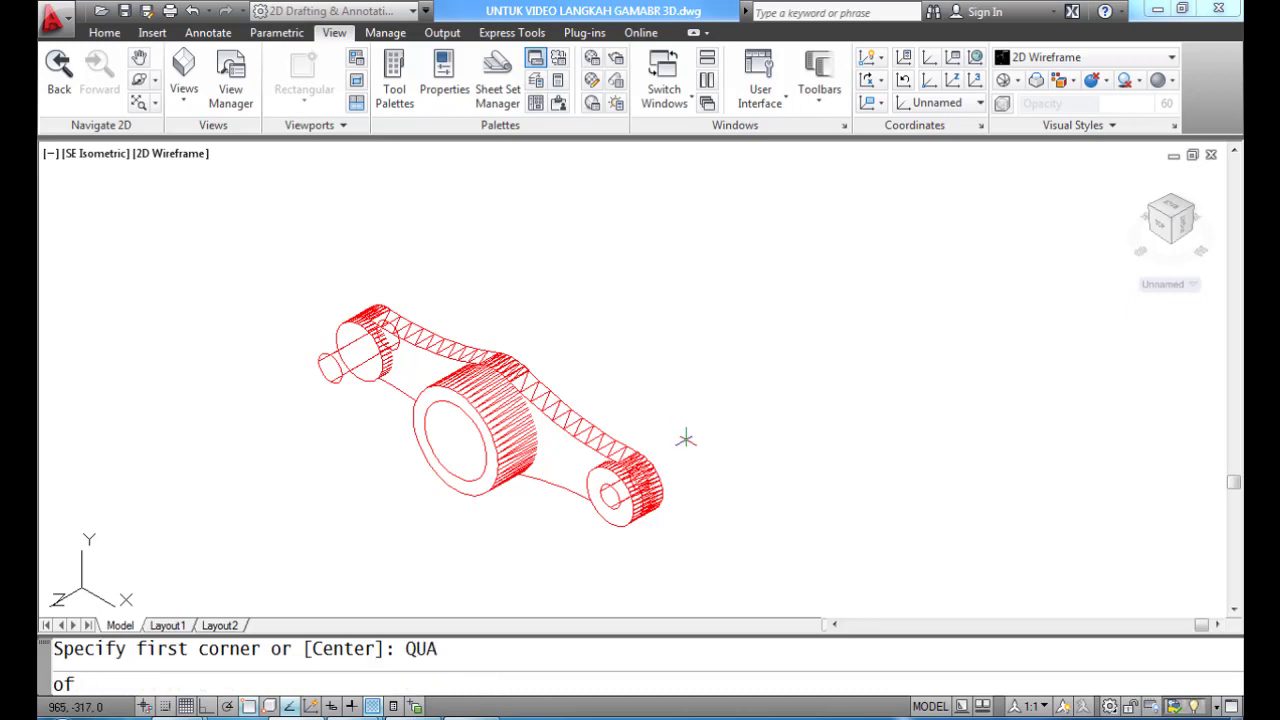
left_click(610, 518)
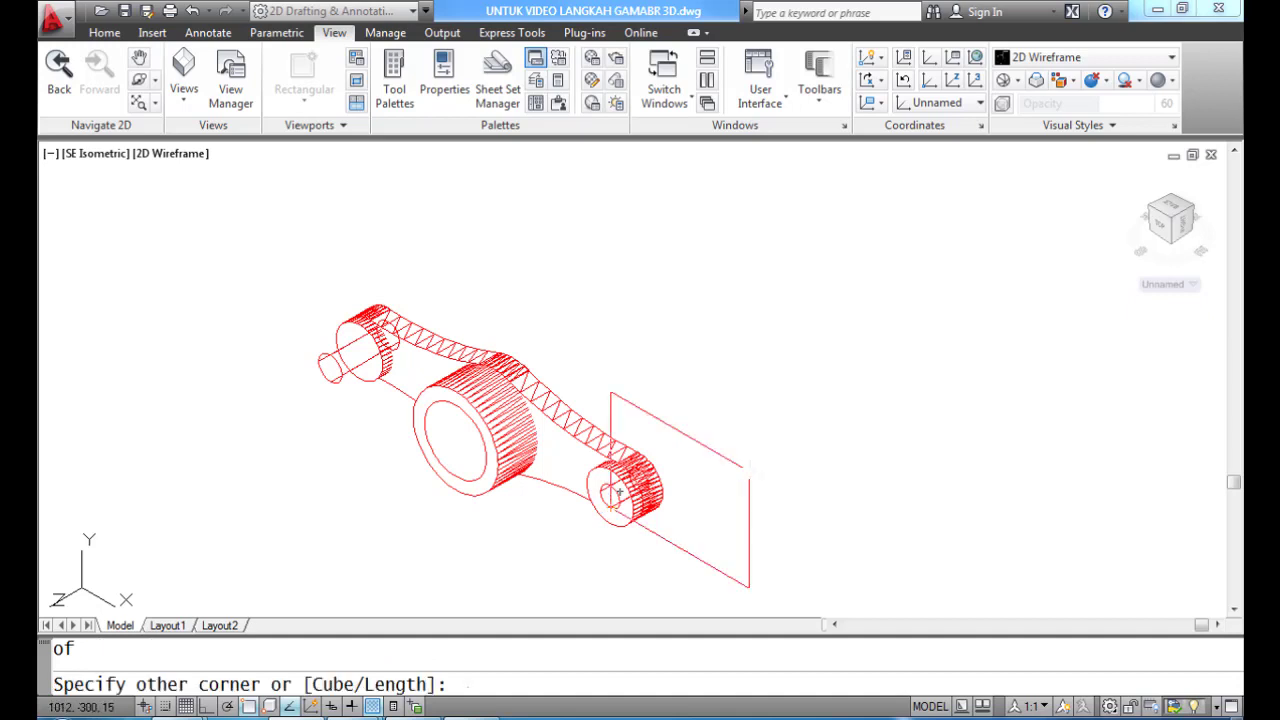
type("12,10,-15")
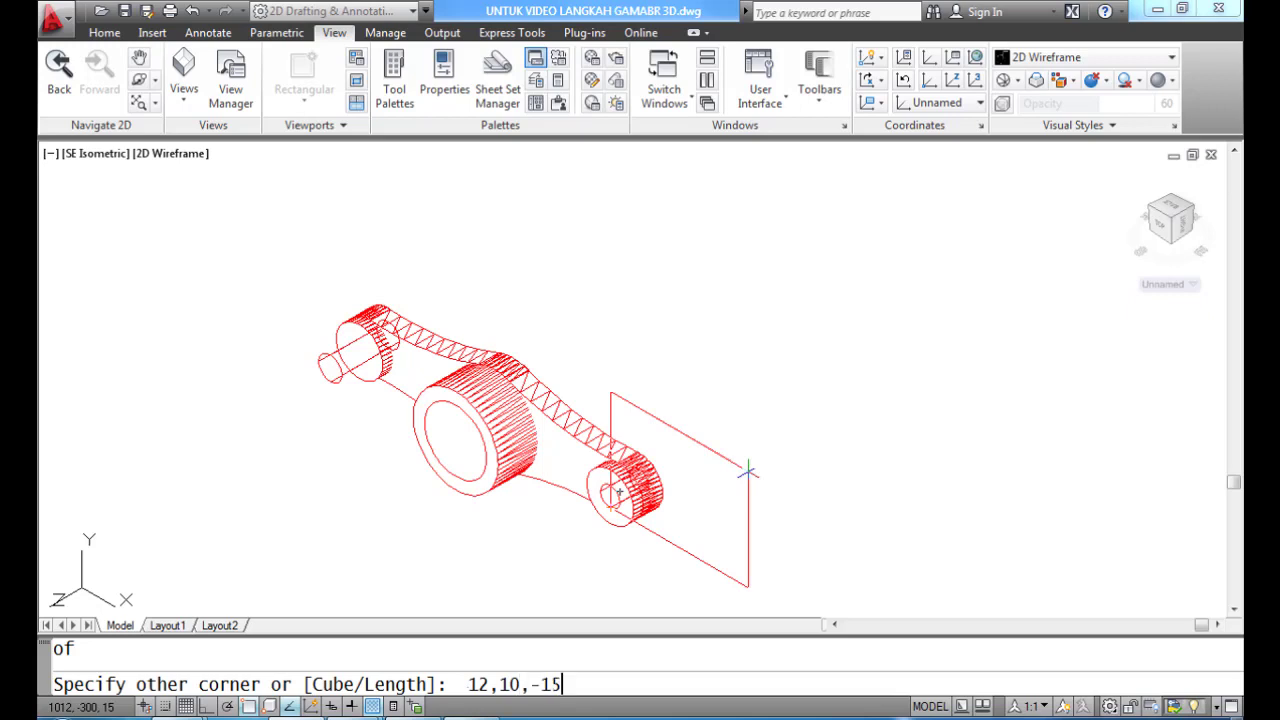
key("Return")
type("HIDE")
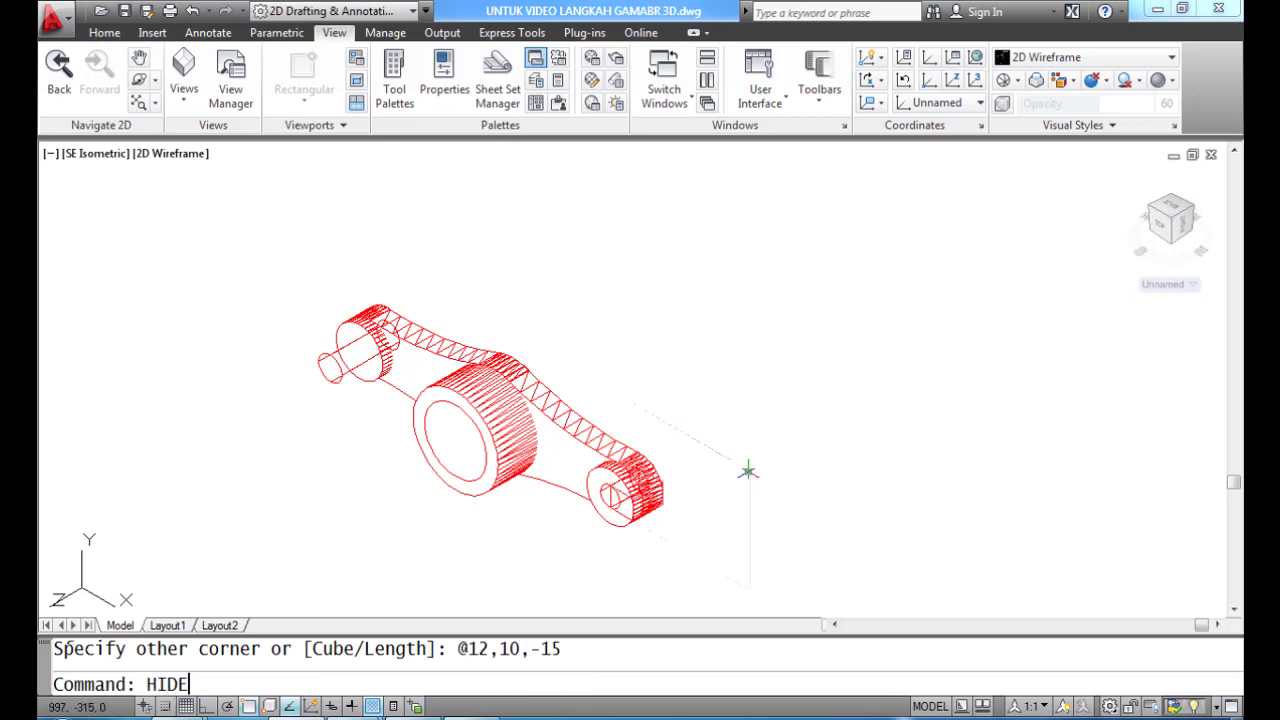
key("Return")
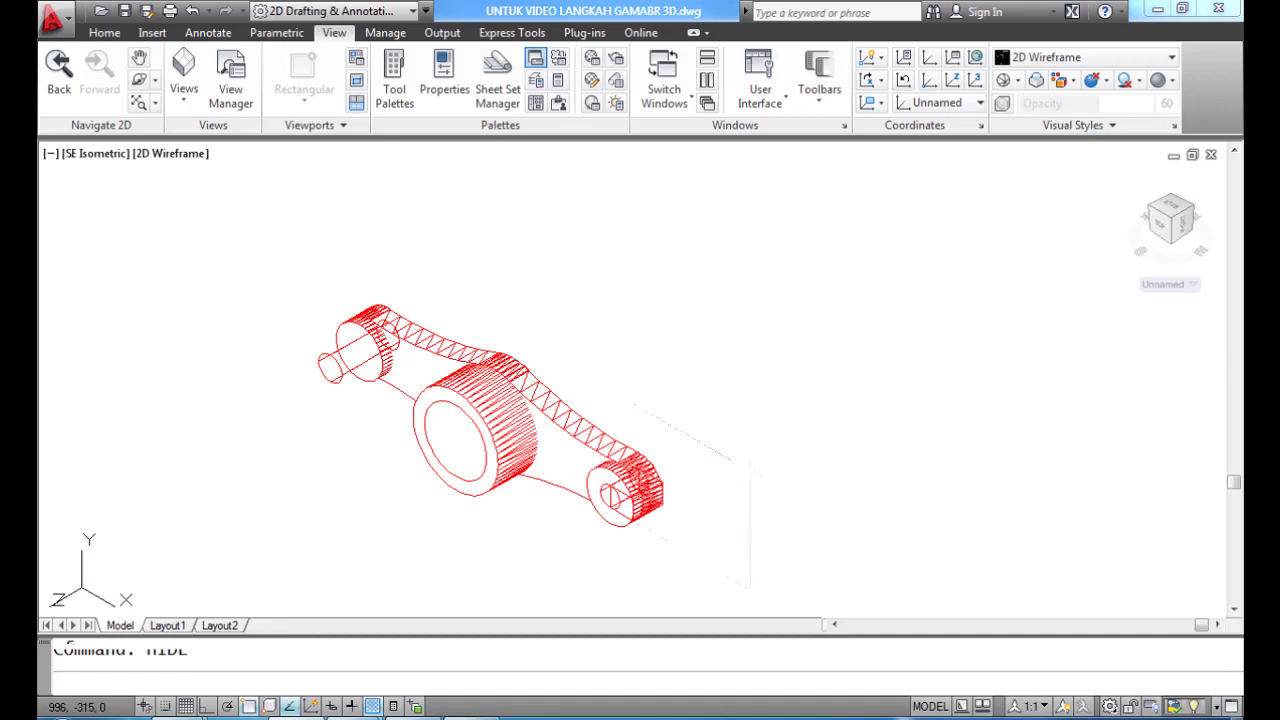
Step: Subtract the box, the radius 5 cylinder and the hub's inner cylinder from the link body, hub, both end bosses and upper pin
type("SUBTRACT")
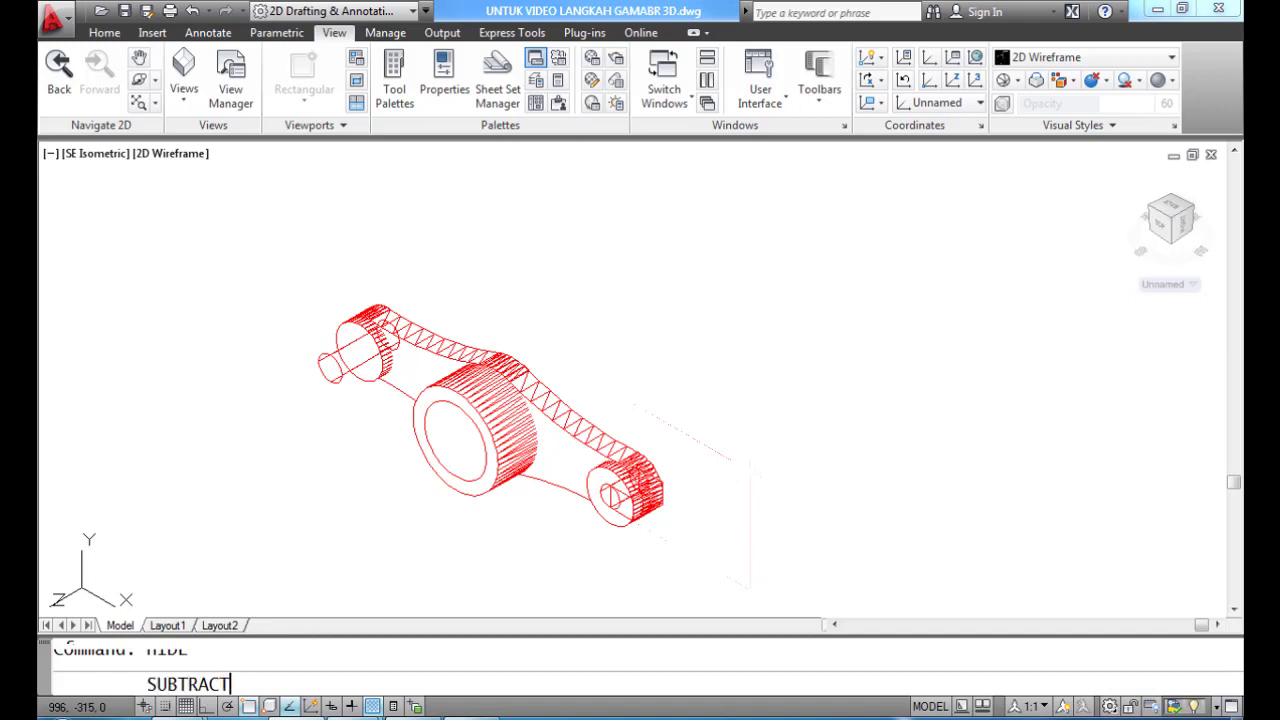
key("Return")
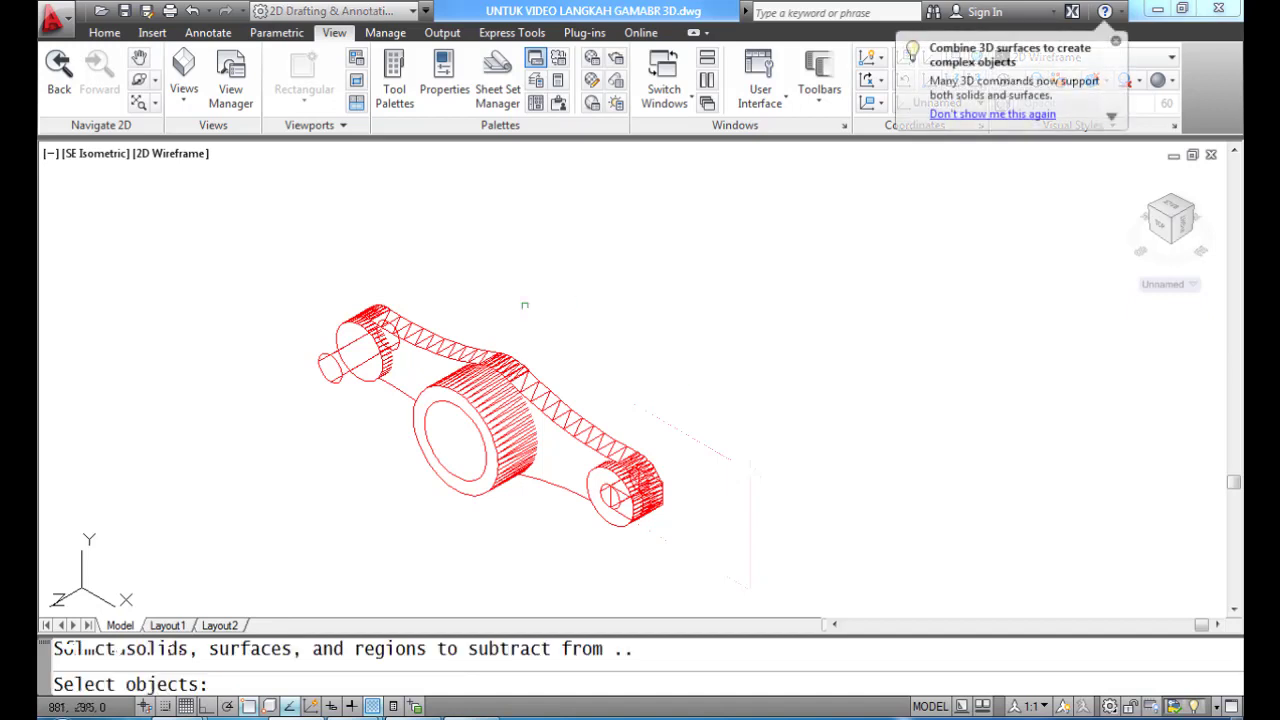
left_click(451, 330)
left_click(392, 352)
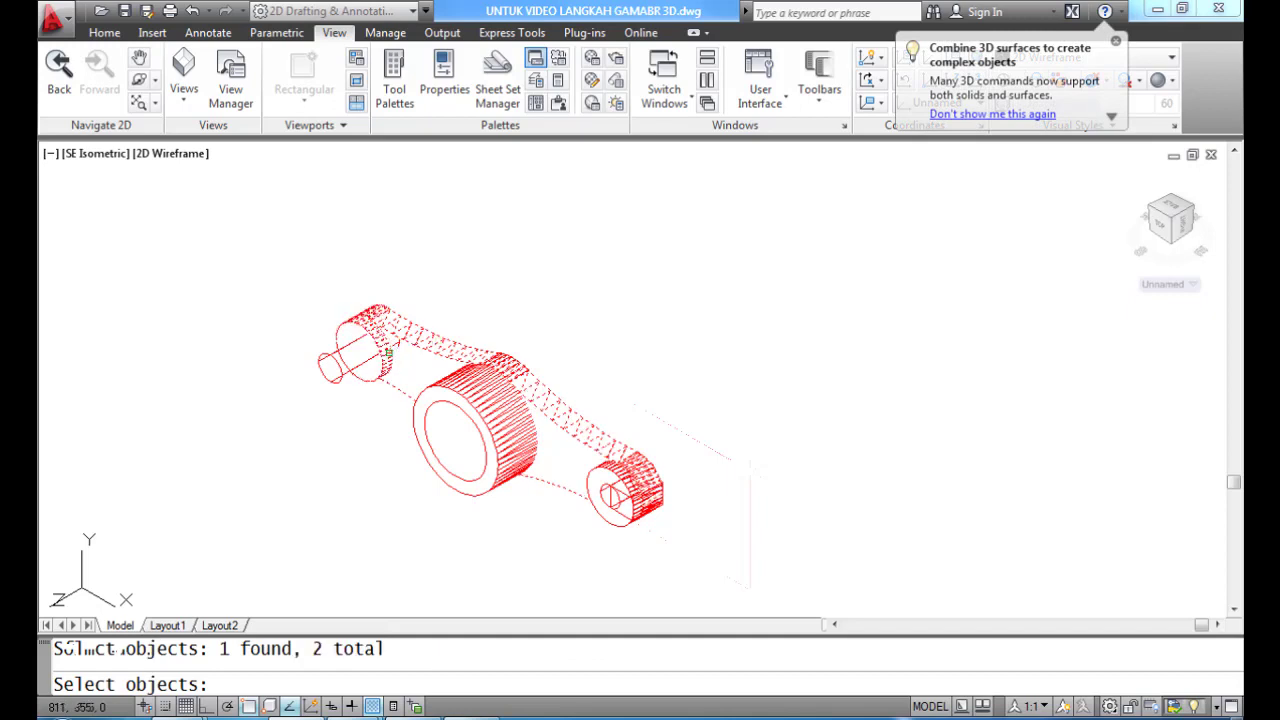
left_click(369, 356)
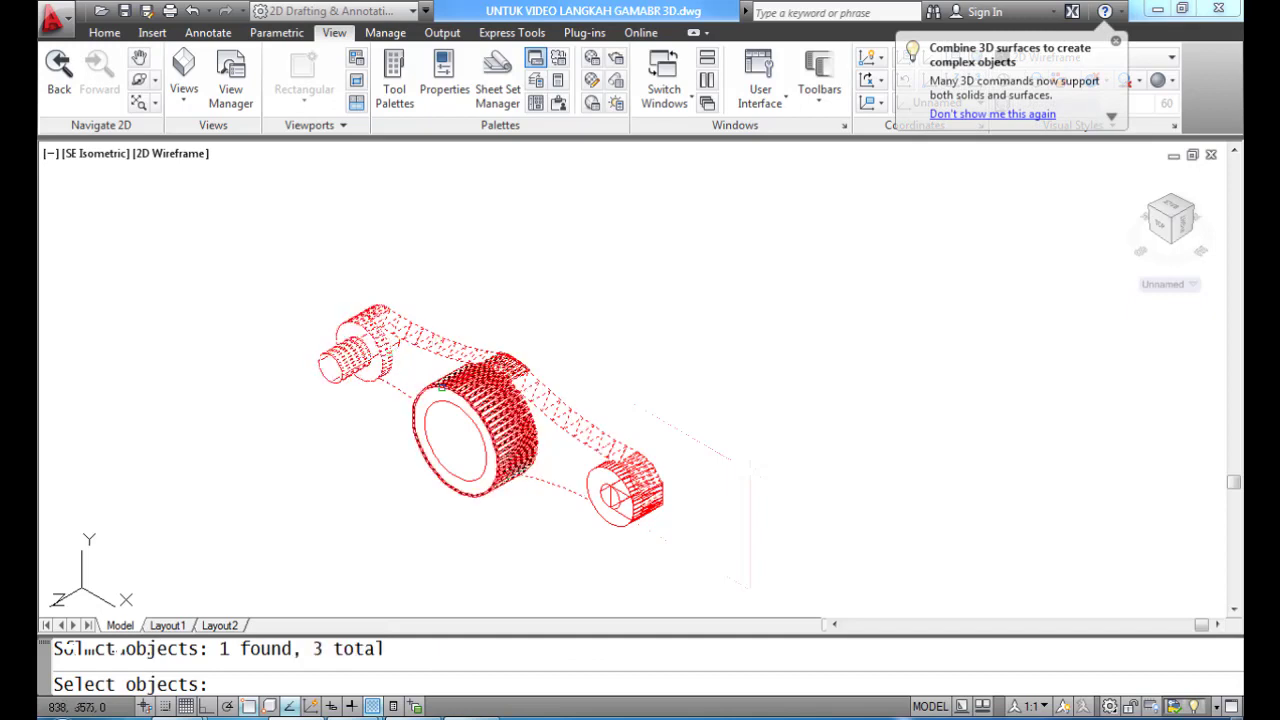
left_click(442, 385)
left_click(628, 478)
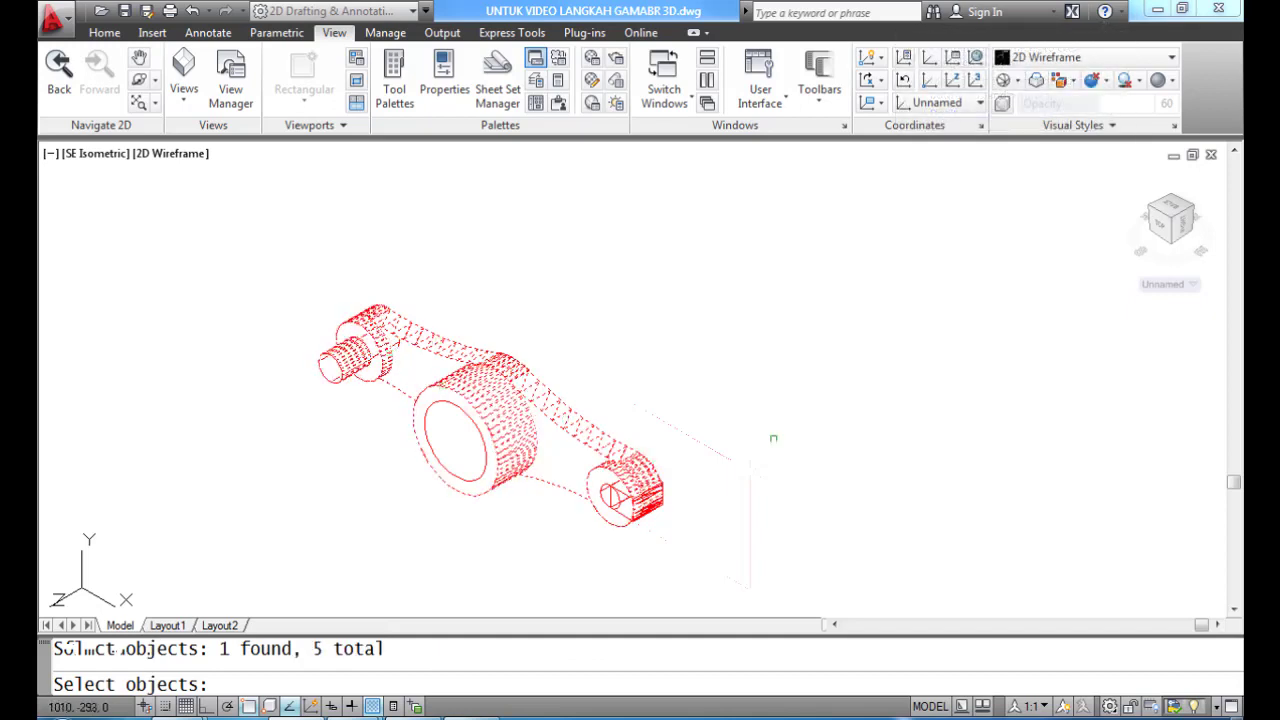
key("Return")
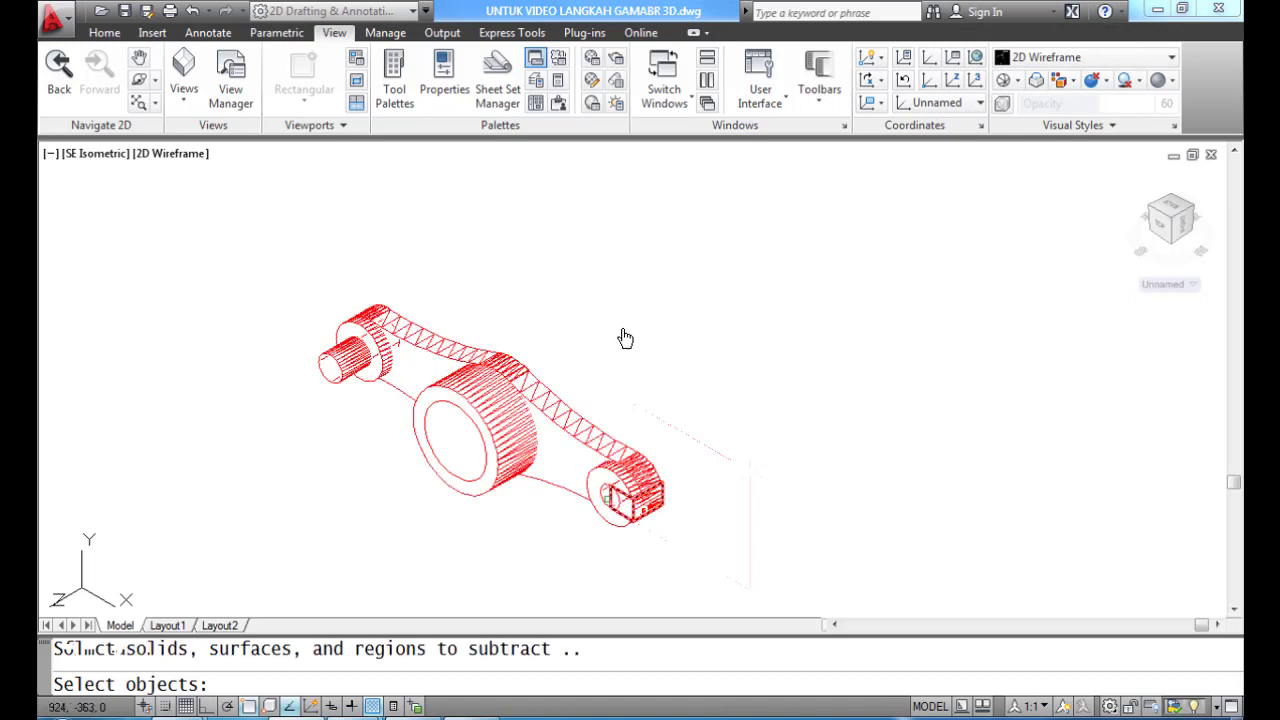
left_click(599, 494)
left_click(604, 496)
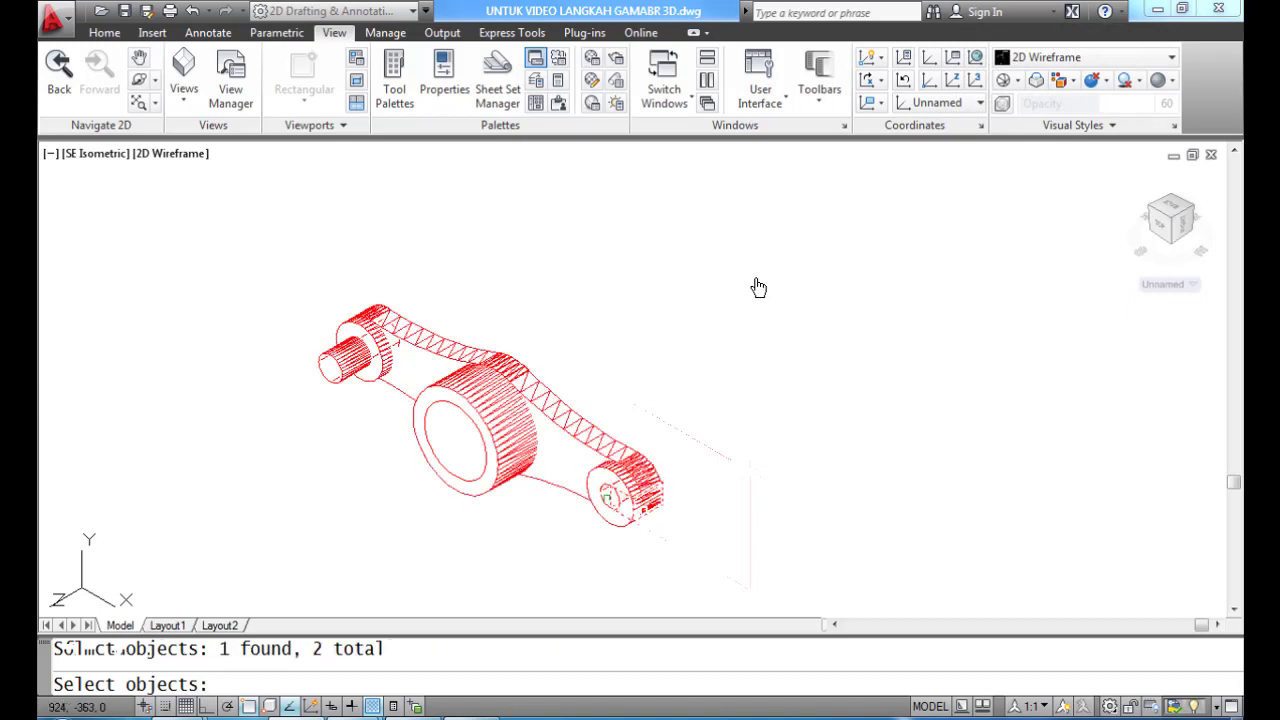
left_click(486, 467)
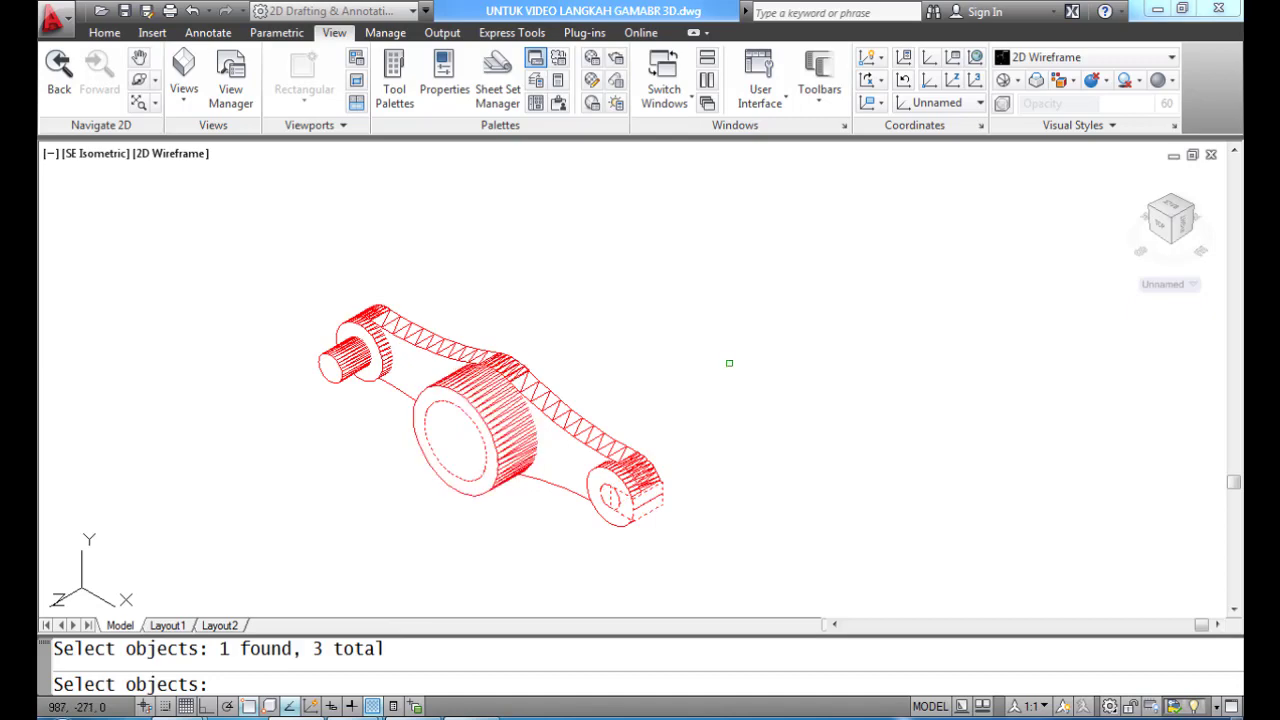
key("Return")
Step: Display the finished link enlarged with hidden lines removed to check its slot, bore and pin
type("HIDE")
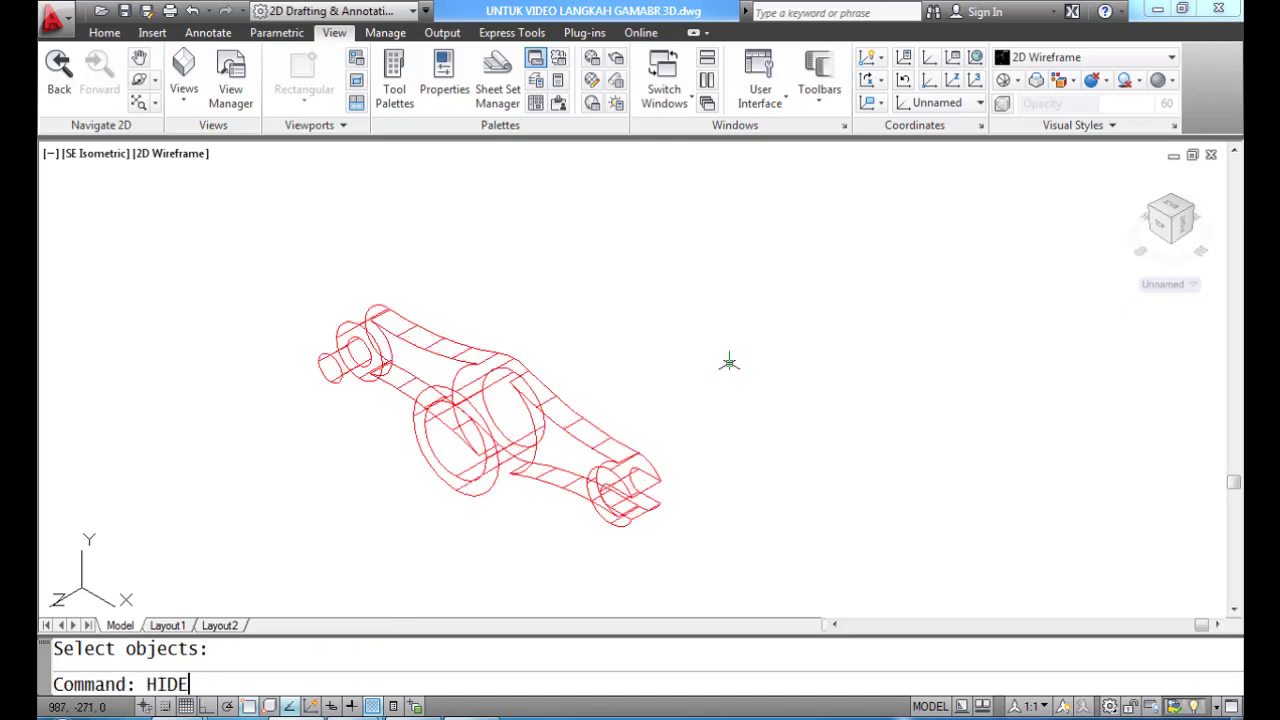
key("Return")
scroll(729, 362, "up", 2)
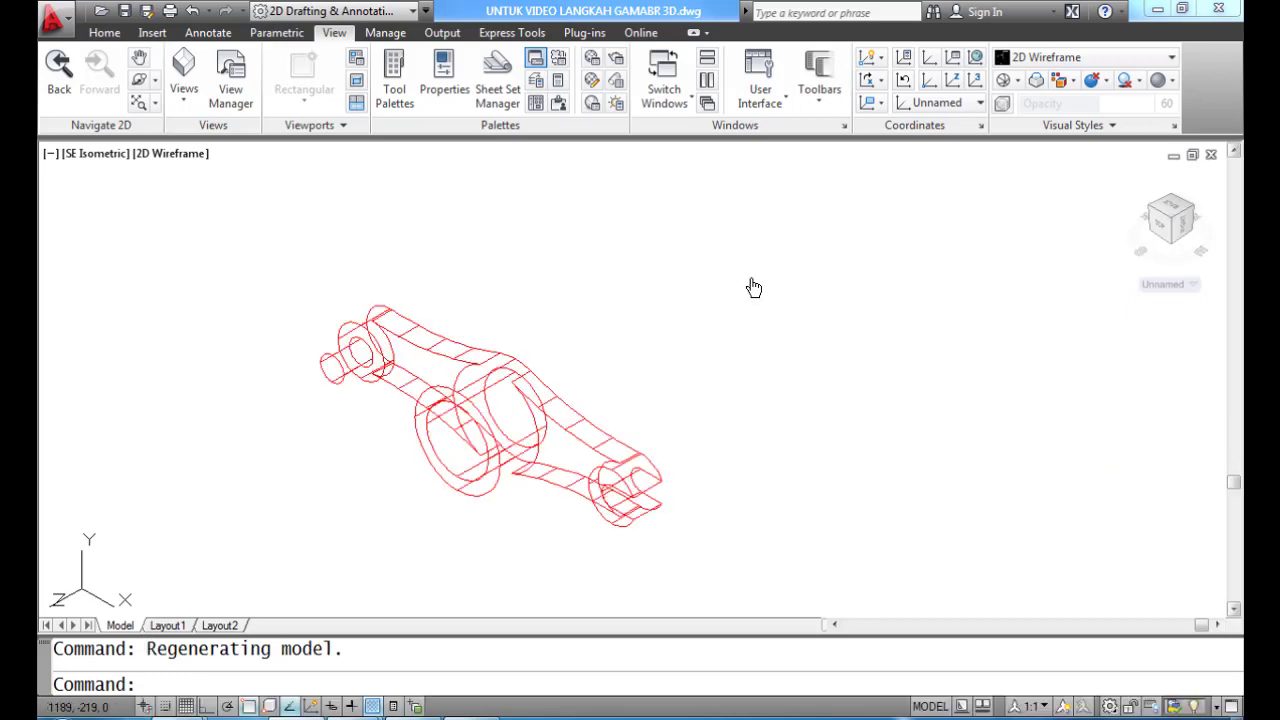
scroll(510, 436, "up", 4)
middle_click_drag(513, 433, 533, 413)
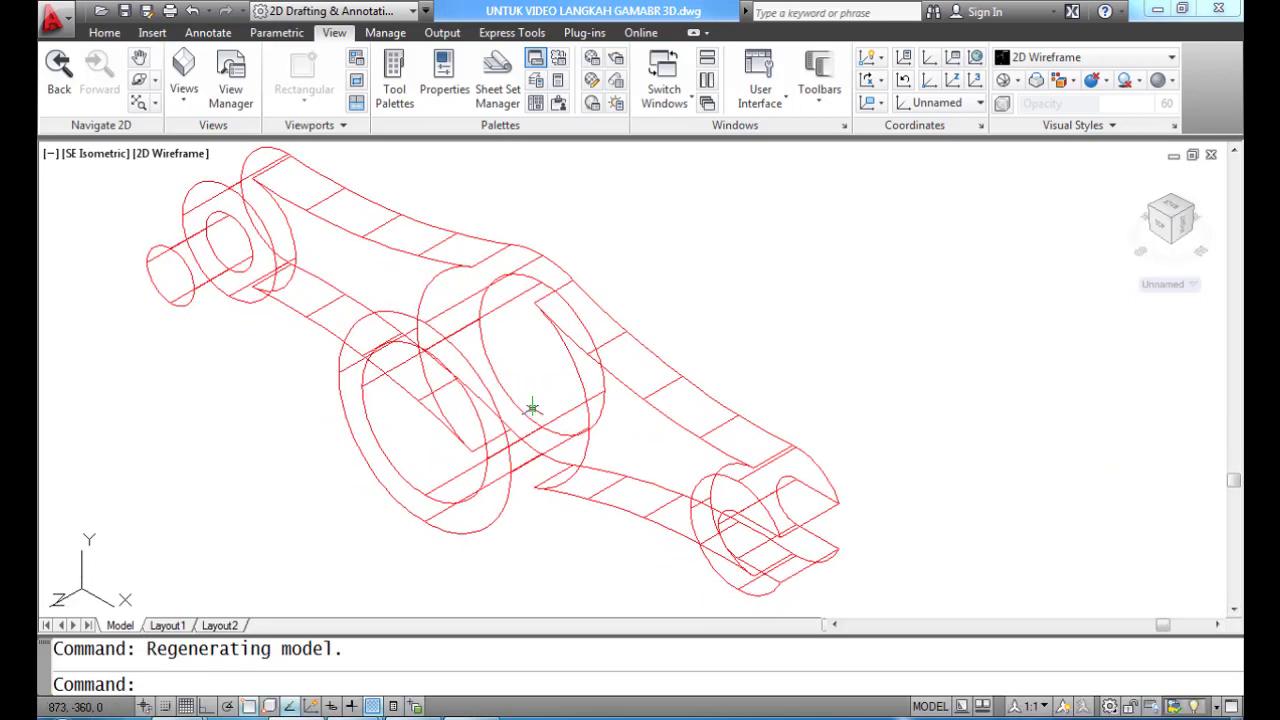
type("HI")
key("Return")
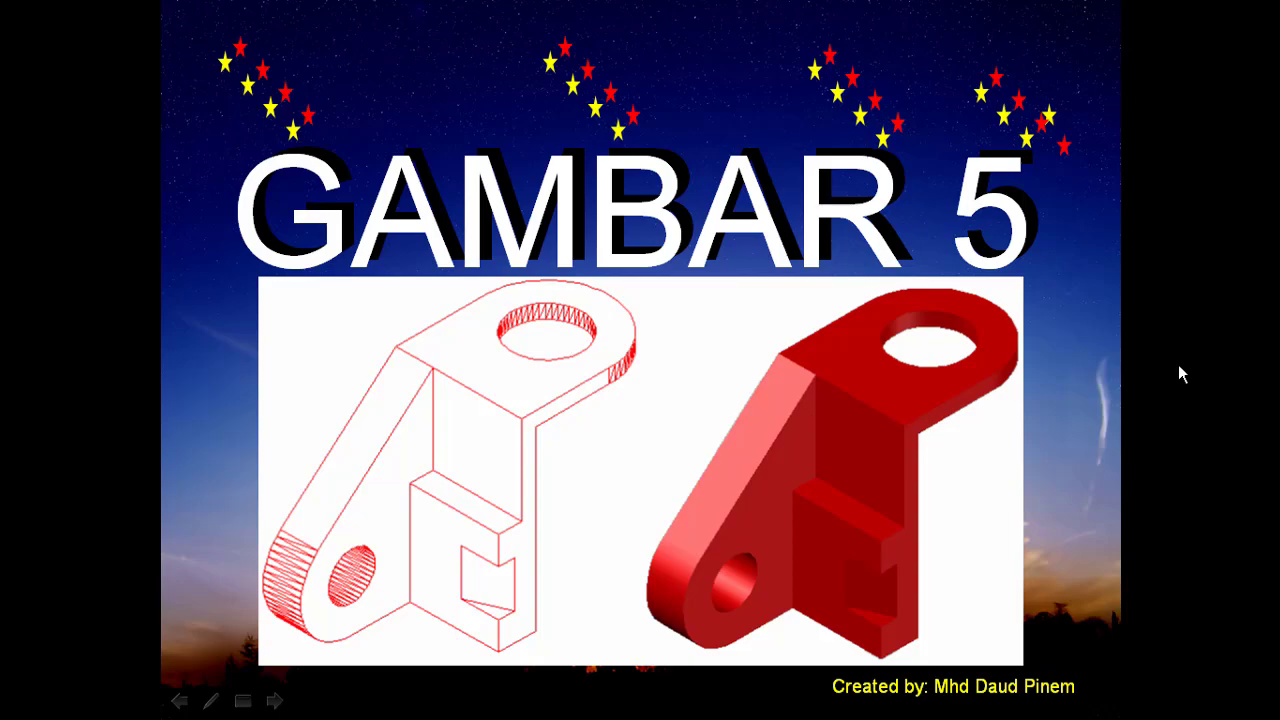
type("BOX")
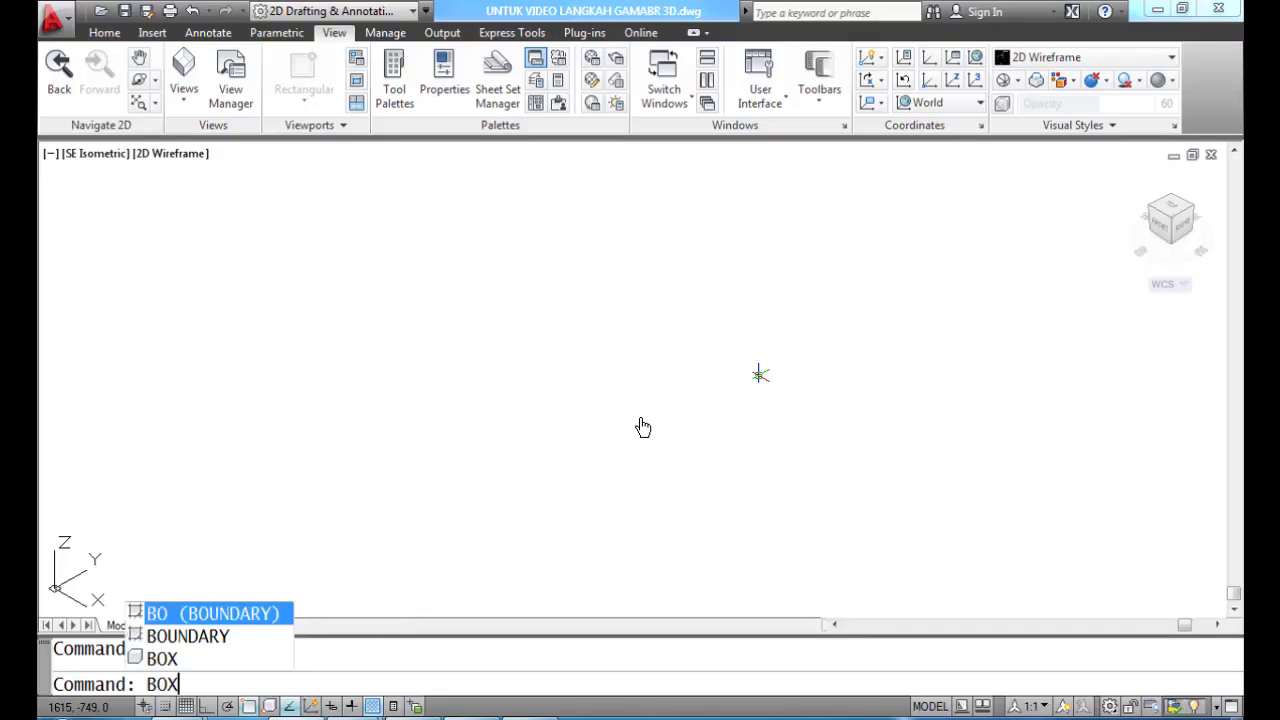
key("Return")
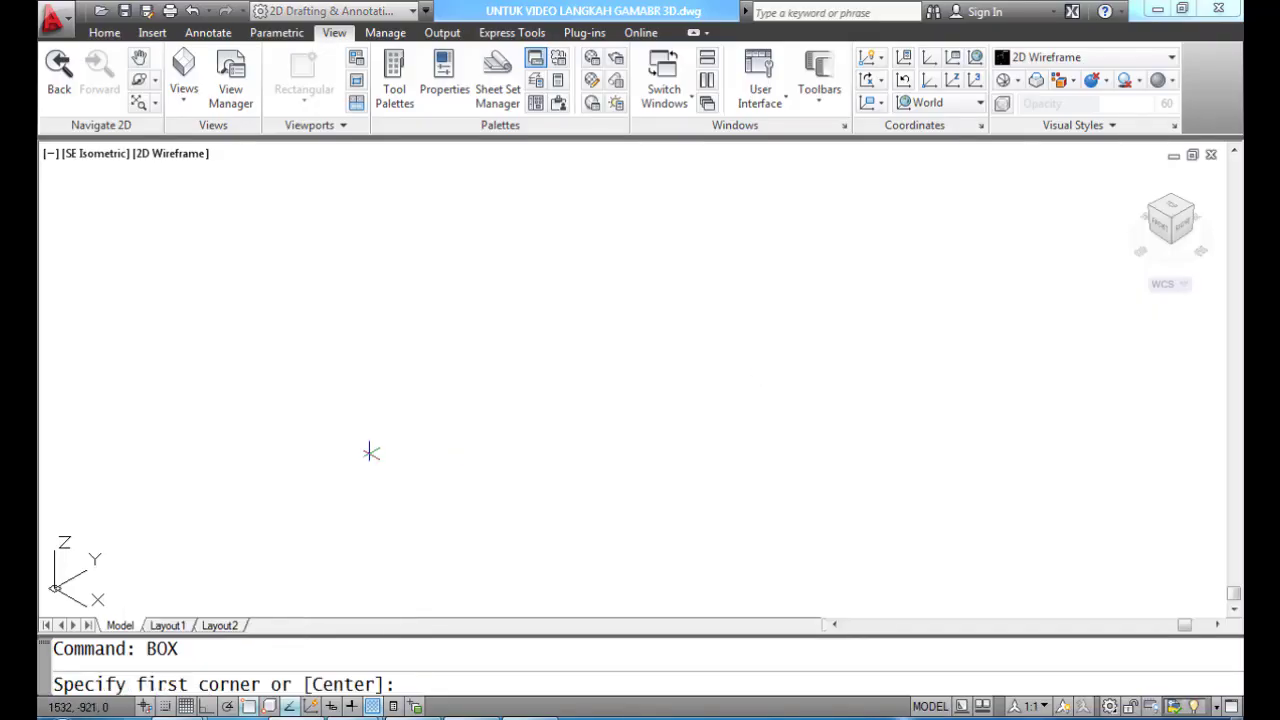
left_click(371, 453)
type("@")
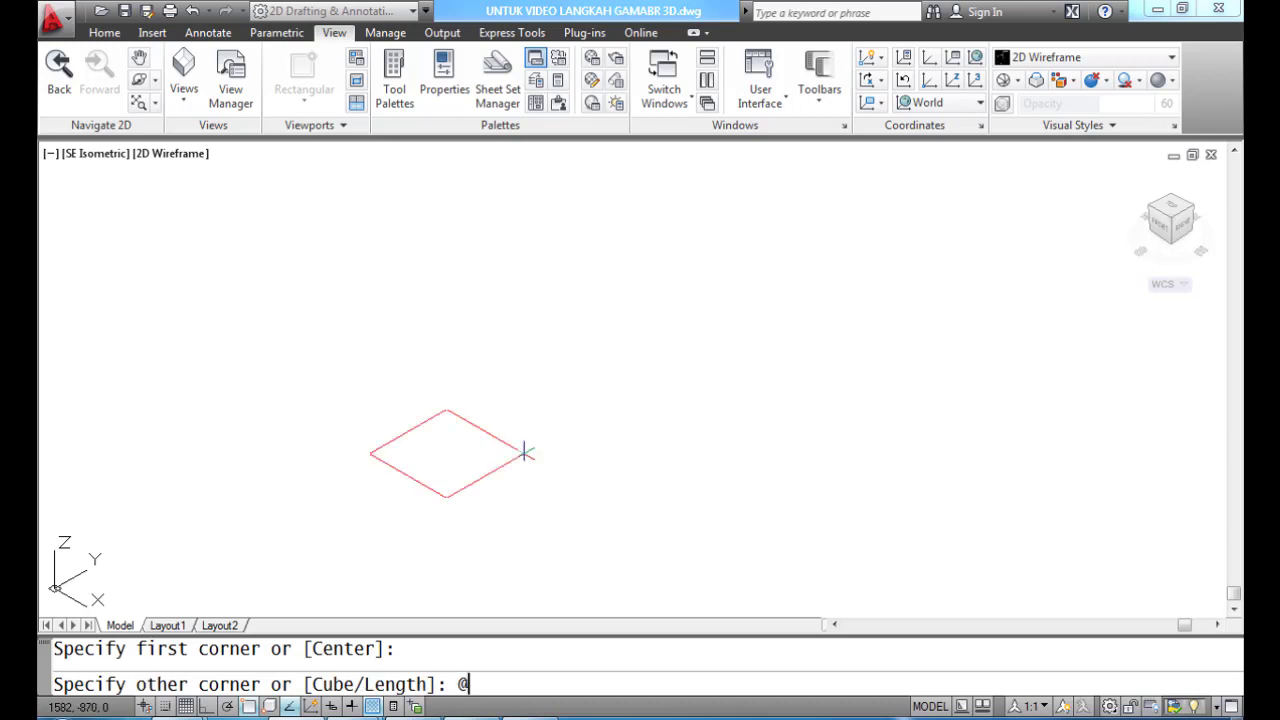
type("54,6,82")
key("Return")
type("BOX")
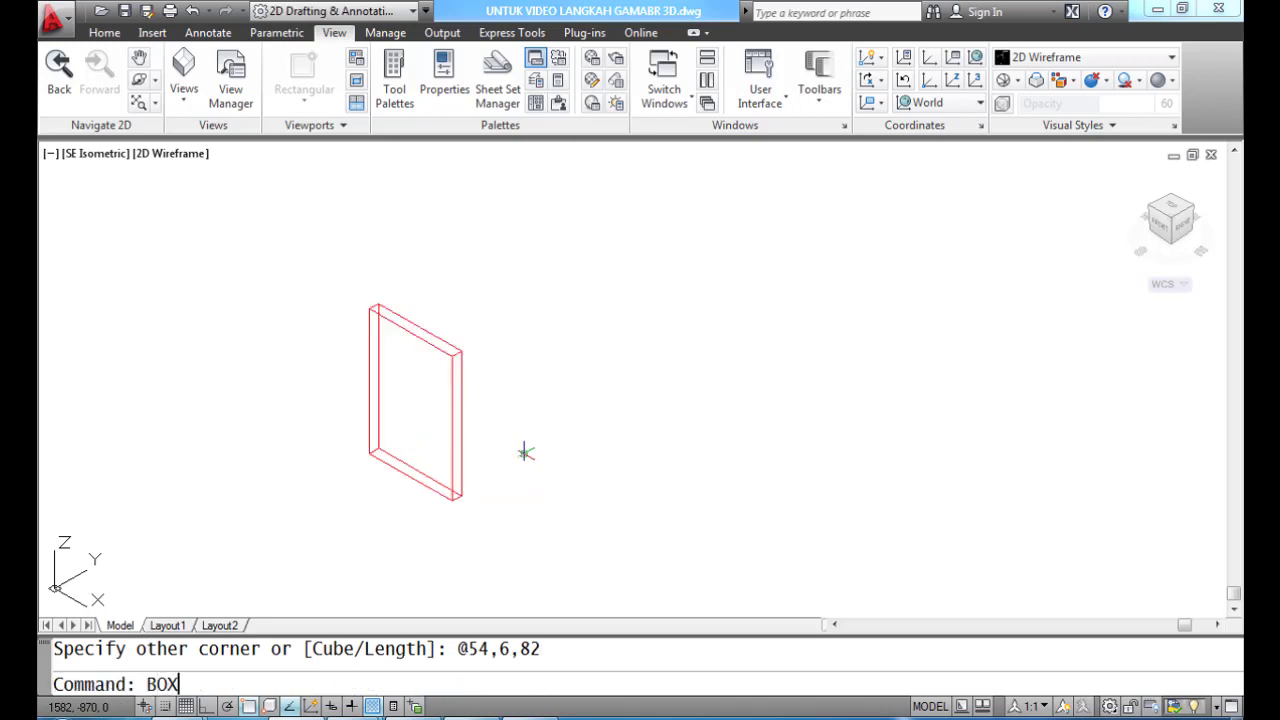
key("Return")
type("END")
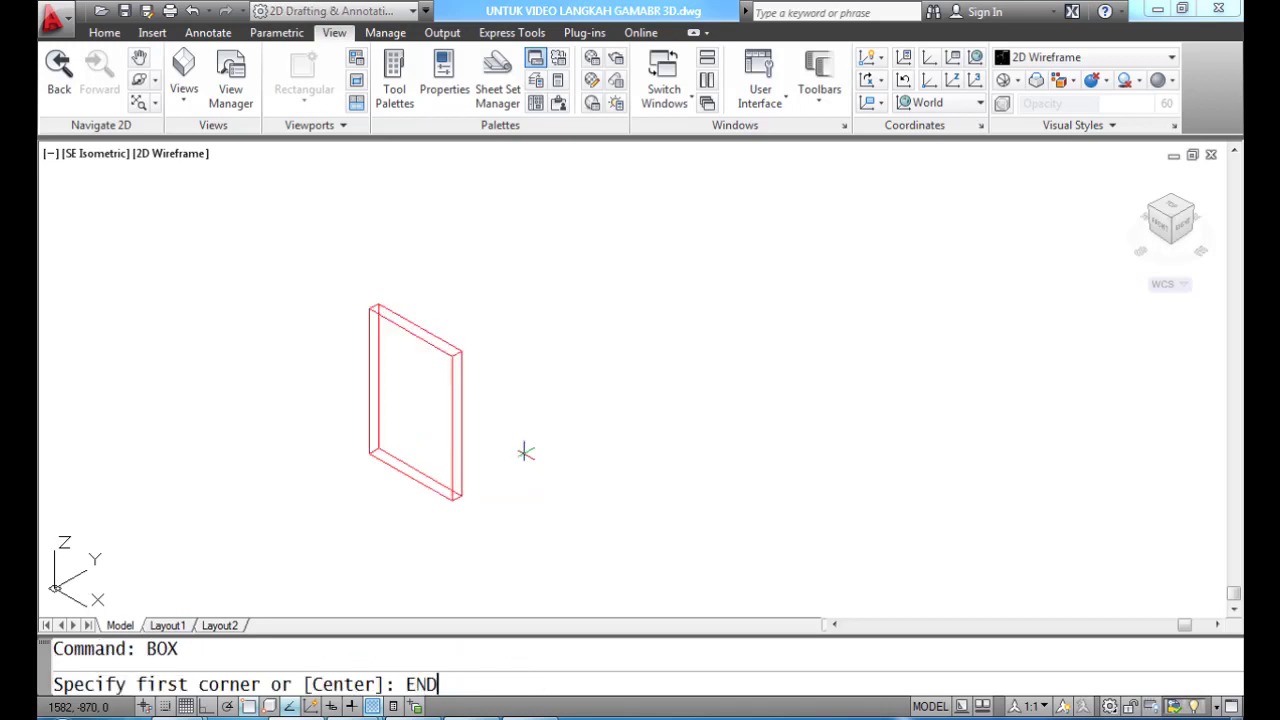
key("Return")
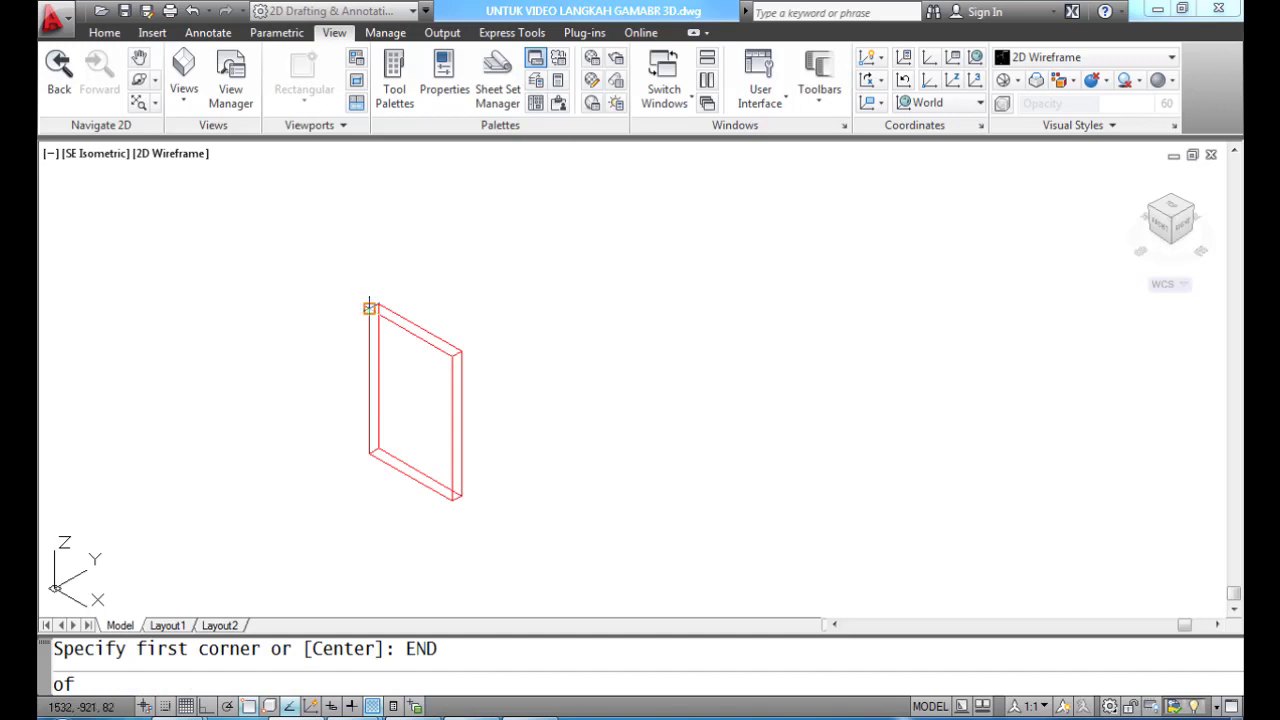
left_click(369, 307)
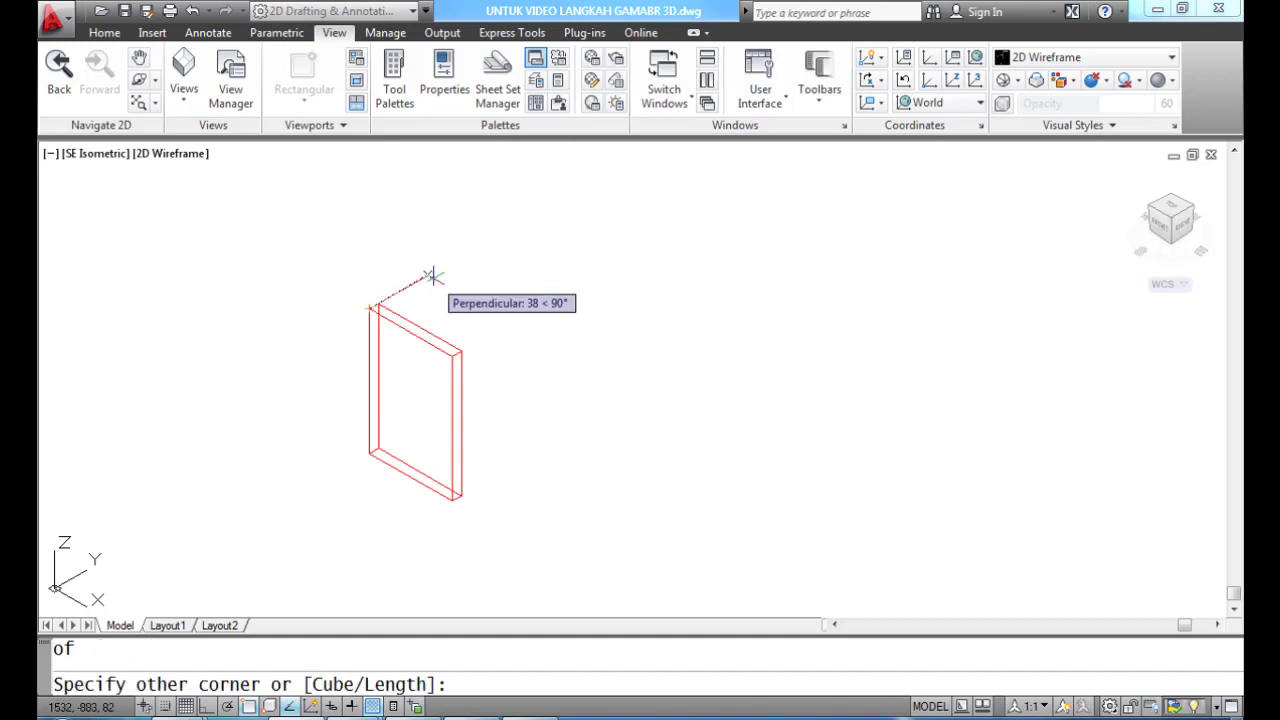
type("@54")
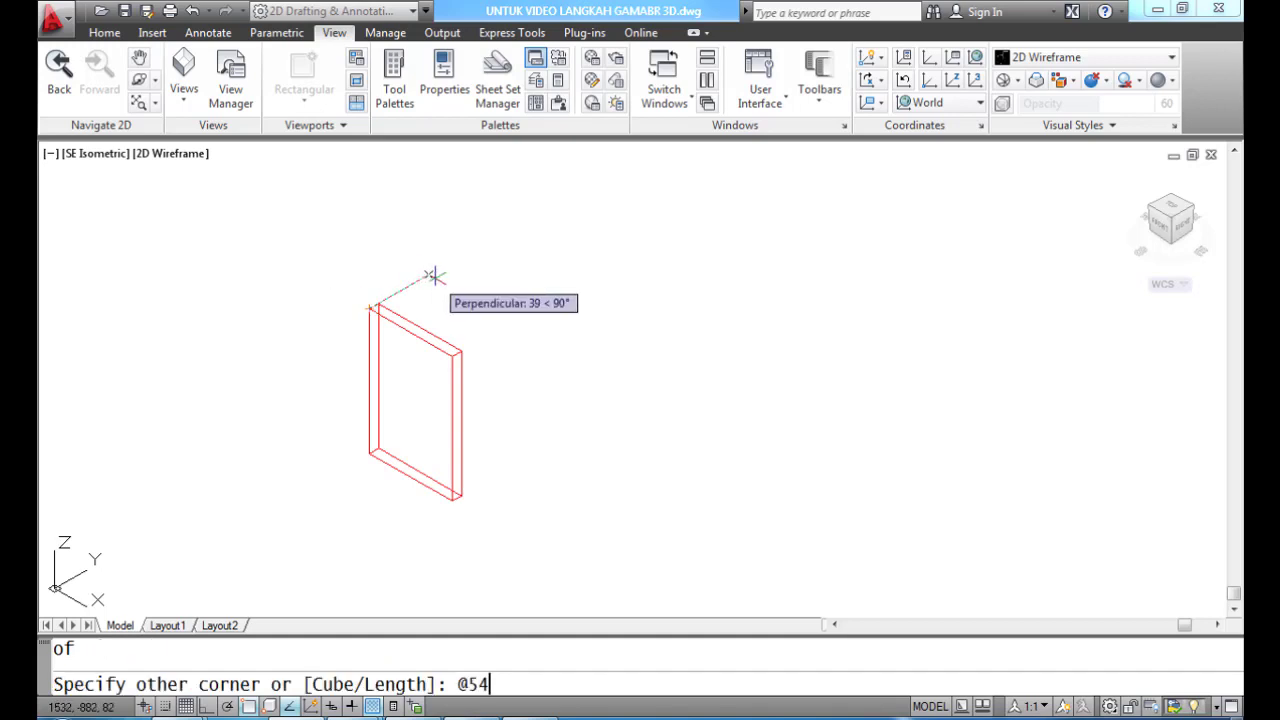
type(",38,-6")
key("Return")
type("HIDE")
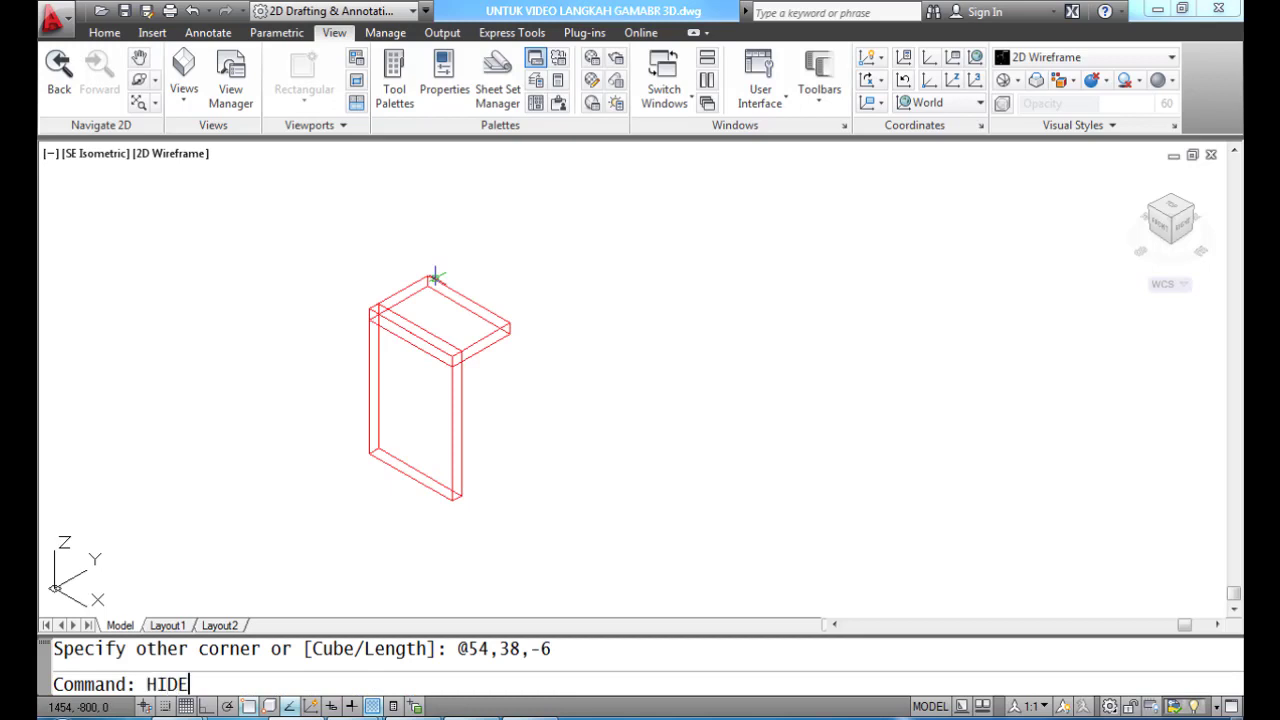
key("Return")
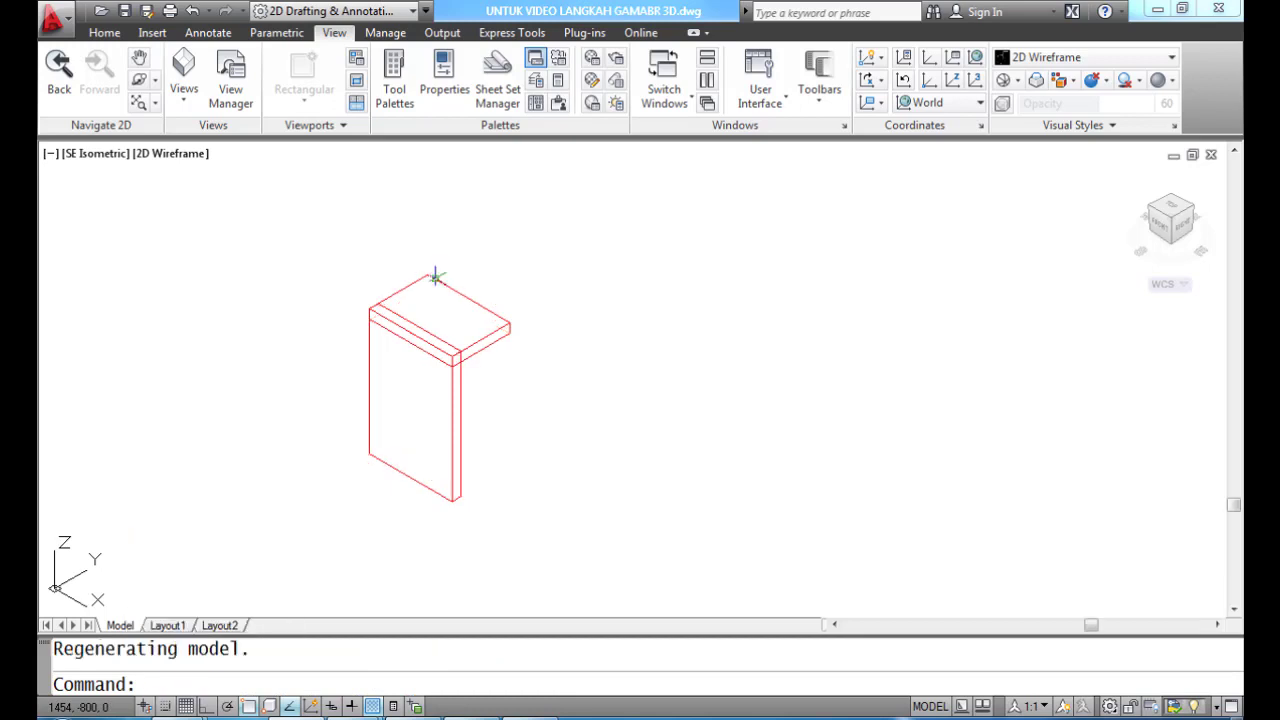
Step: Create a cylinder of radius 27 and height -6 centred on the midpoint of the top plate's upper rear edge
type("CYLINDER")
key("Return")
type("MID")
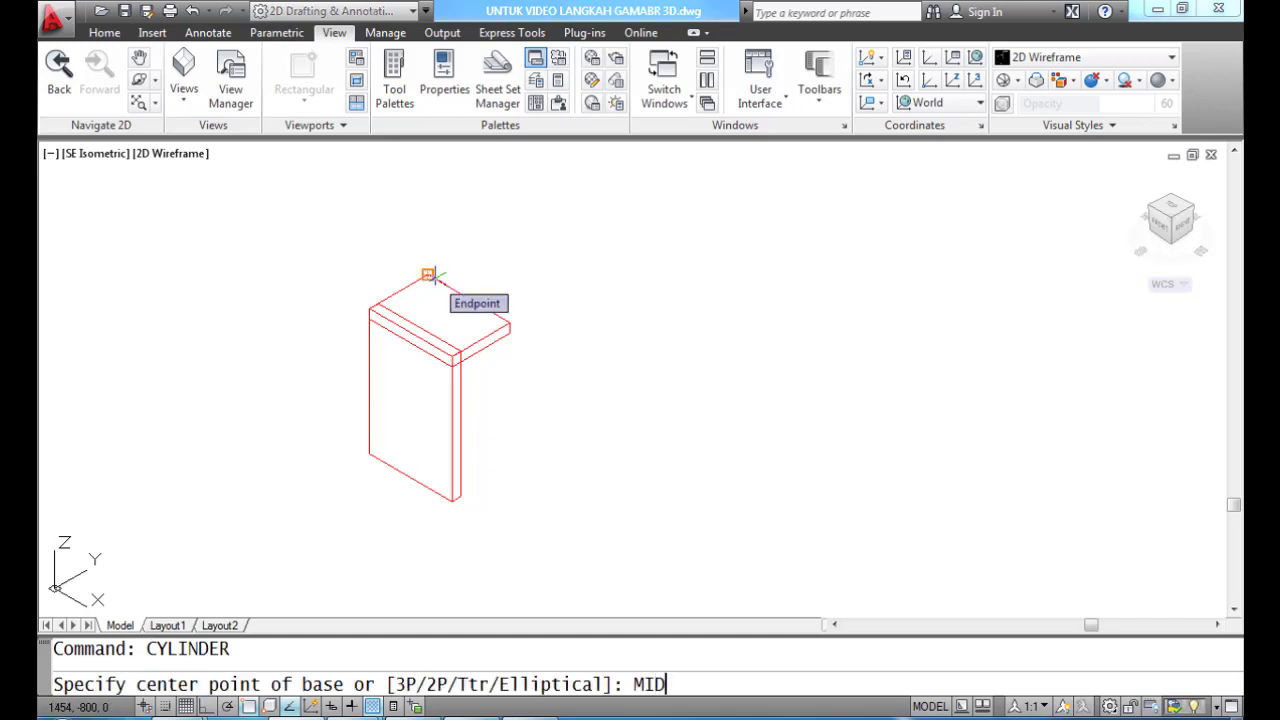
key("Return")
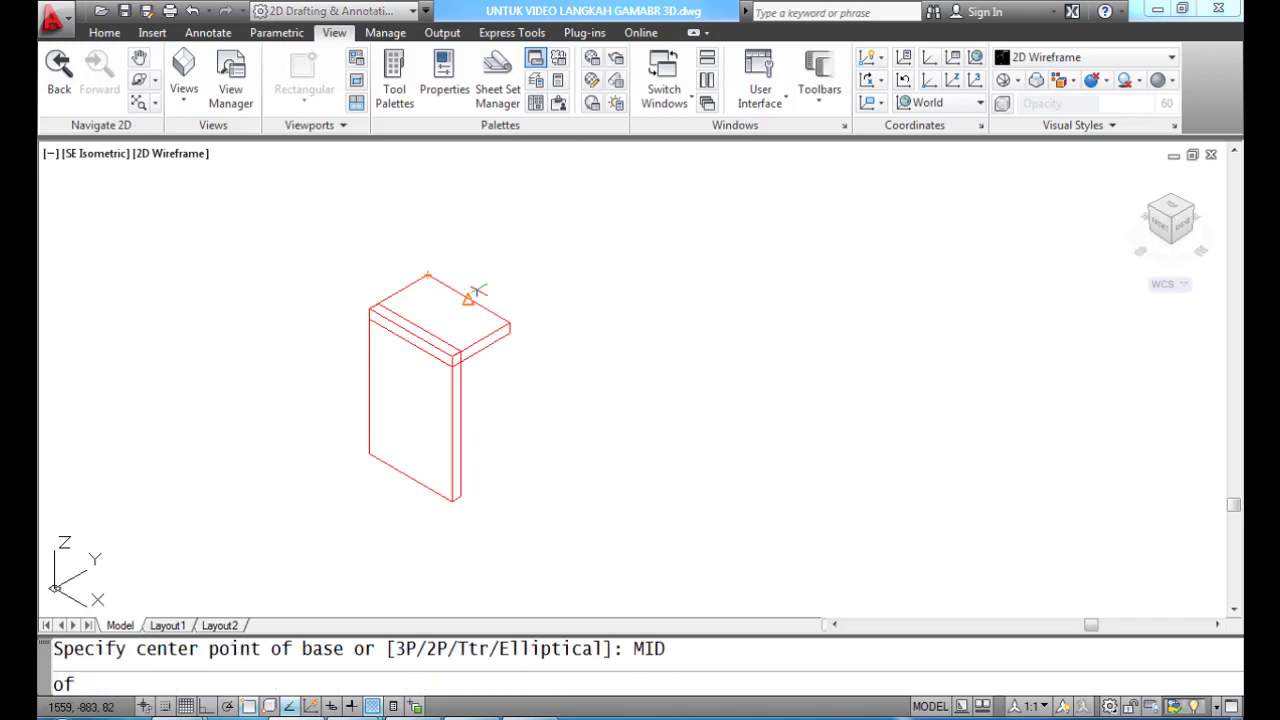
left_click(467, 296)
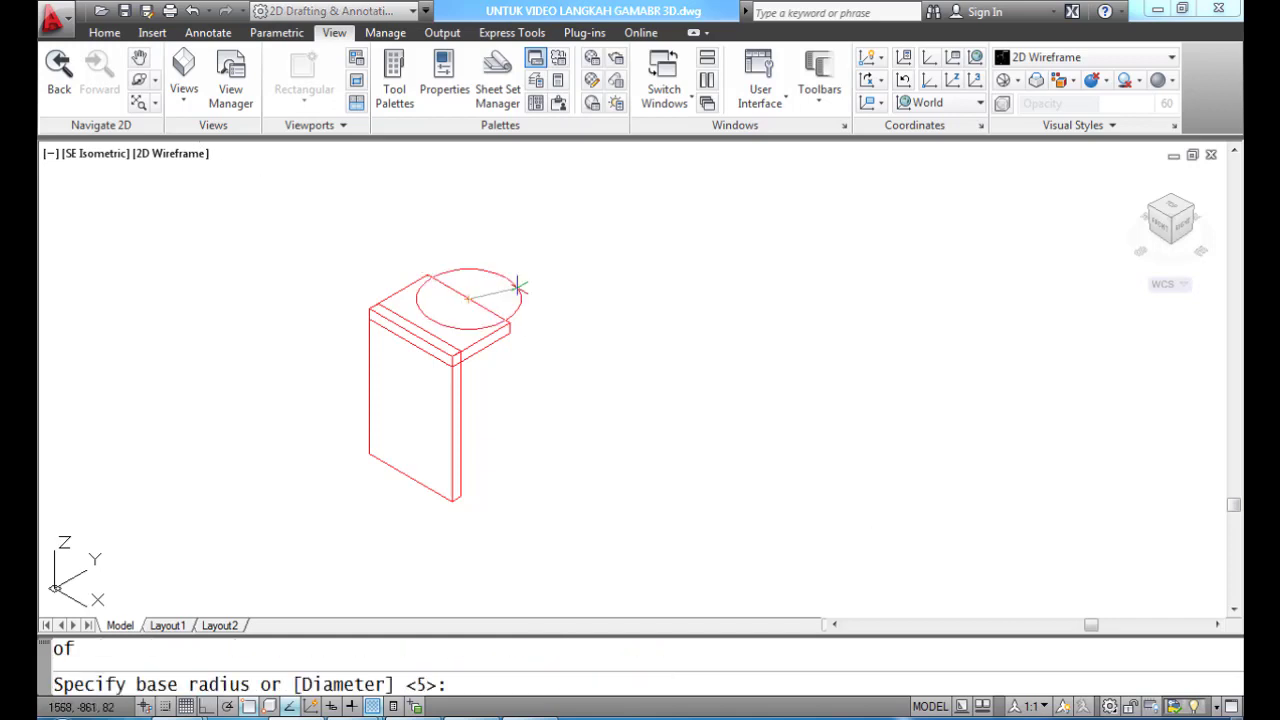
type("27")
key("Return")
type("-6")
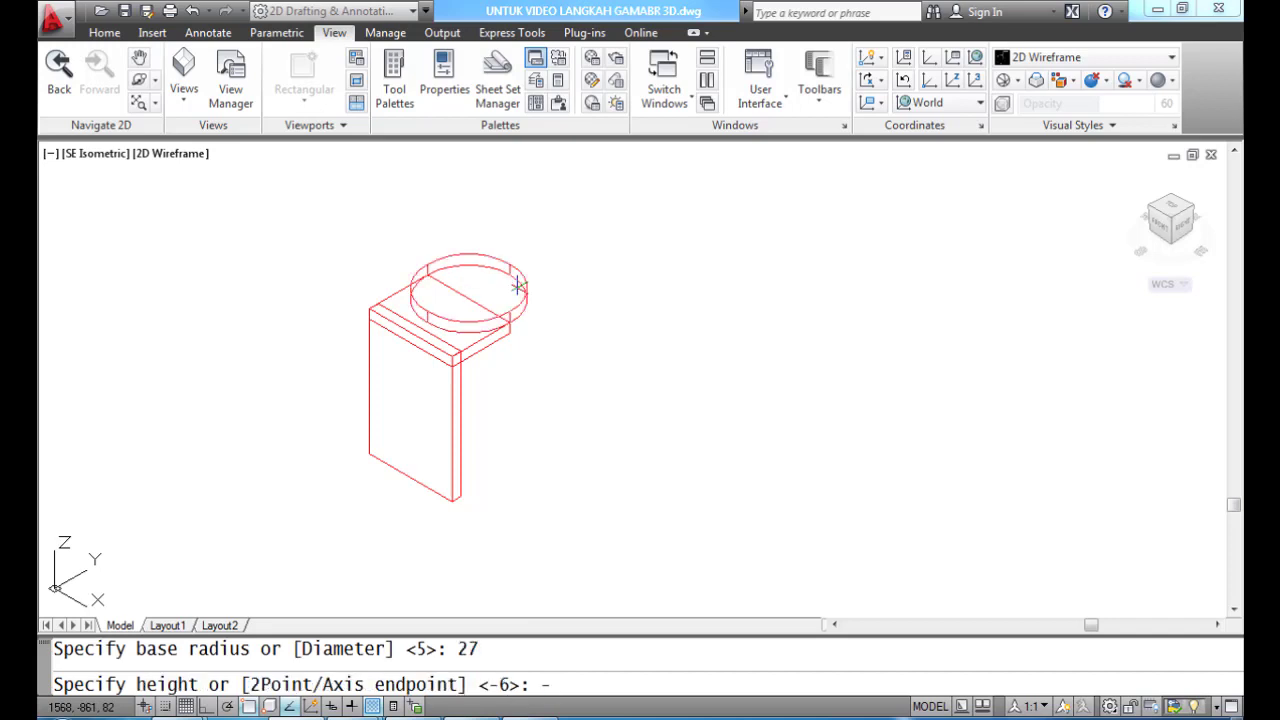
key("Return")
Step: Create a concentric cylinder of radius 15 and height -6 at the same edge midpoint, and remove hidden lines from the display
type("CYLINDER")
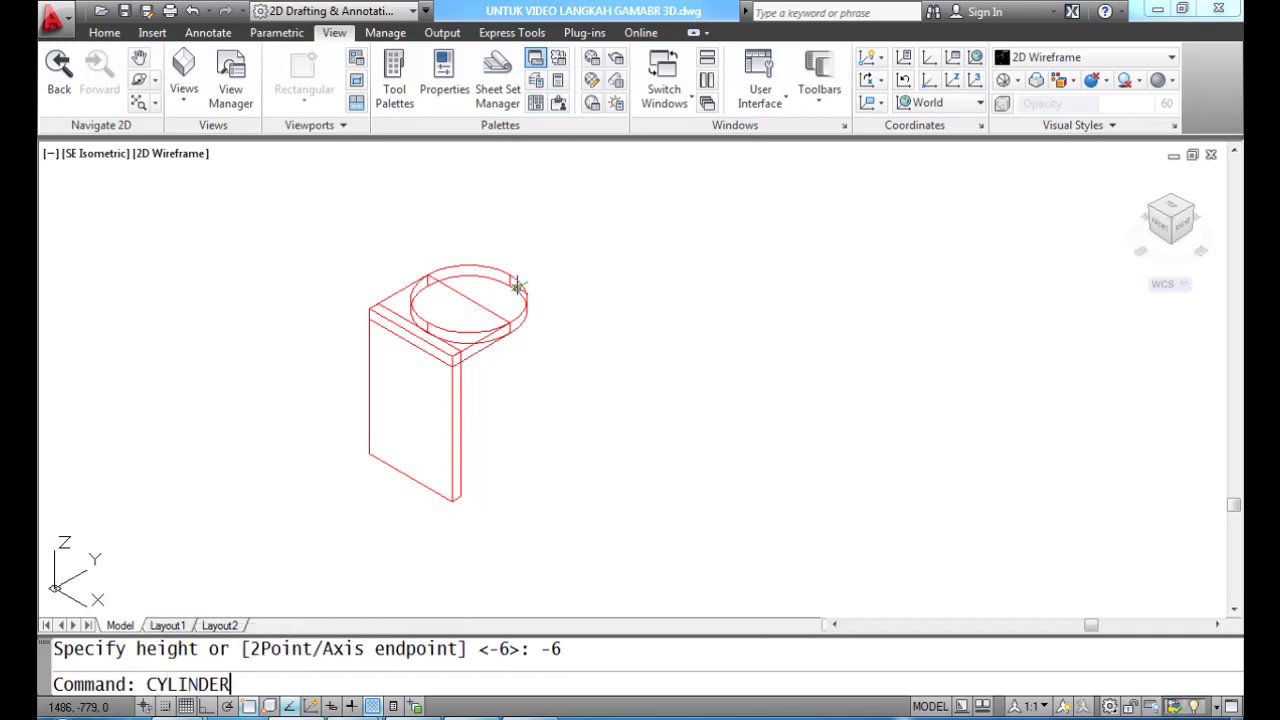
key("Return")
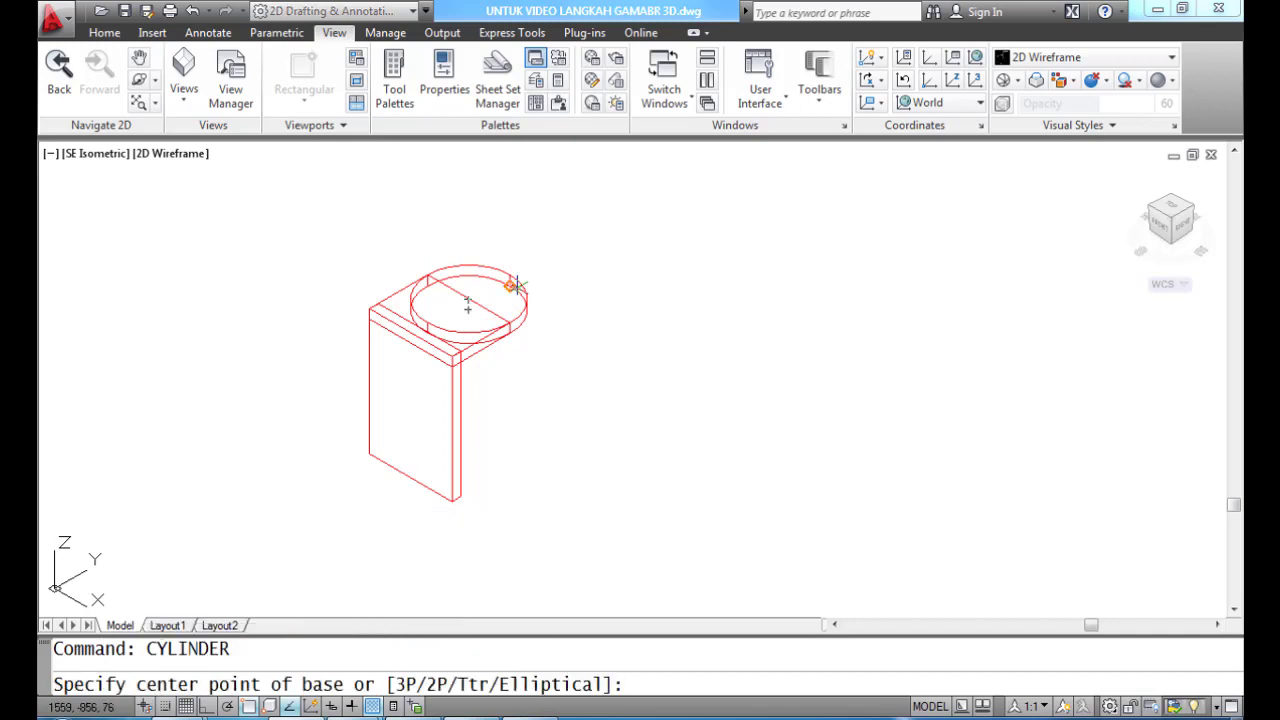
type("MID")
key("Return")
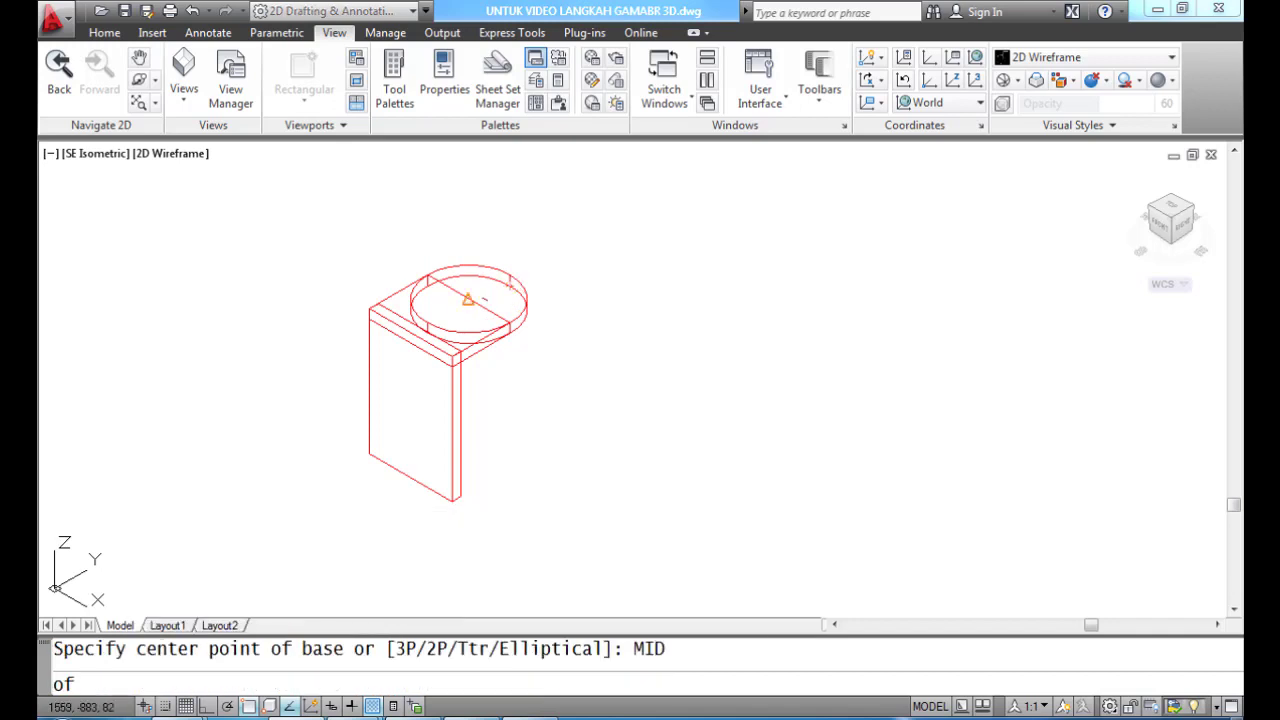
left_click(468, 298)
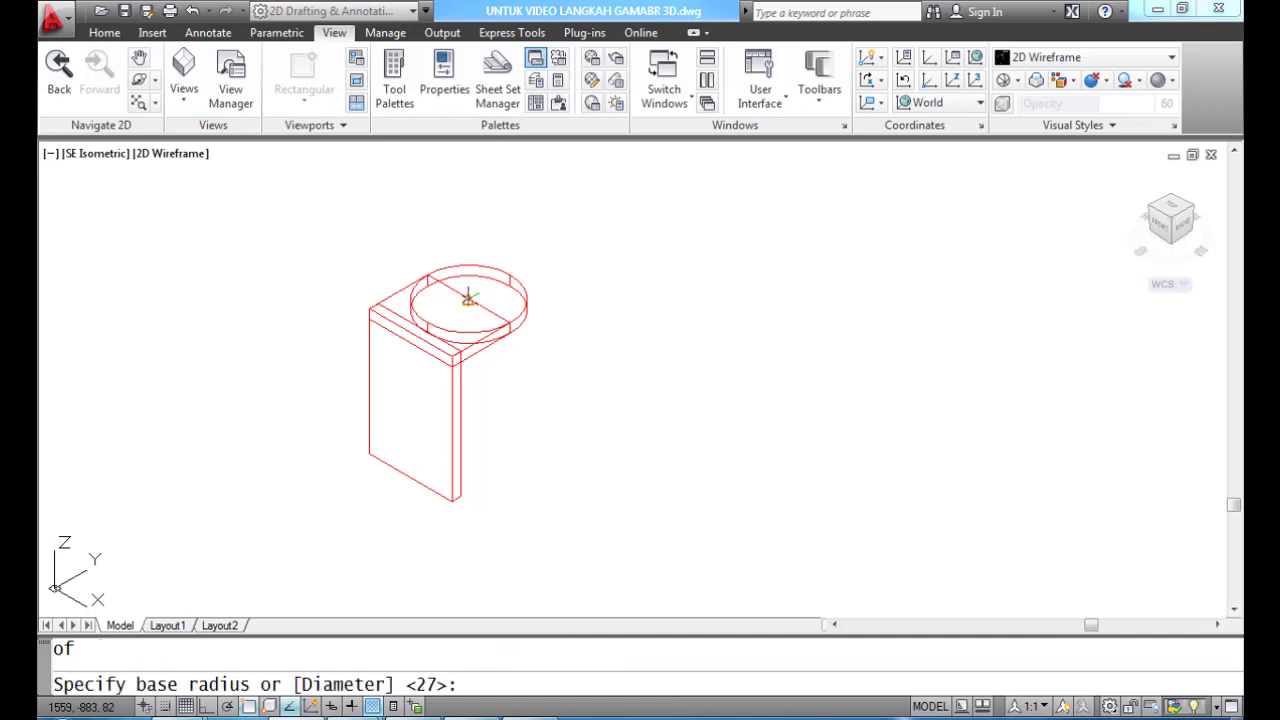
type("15")
key("Return")
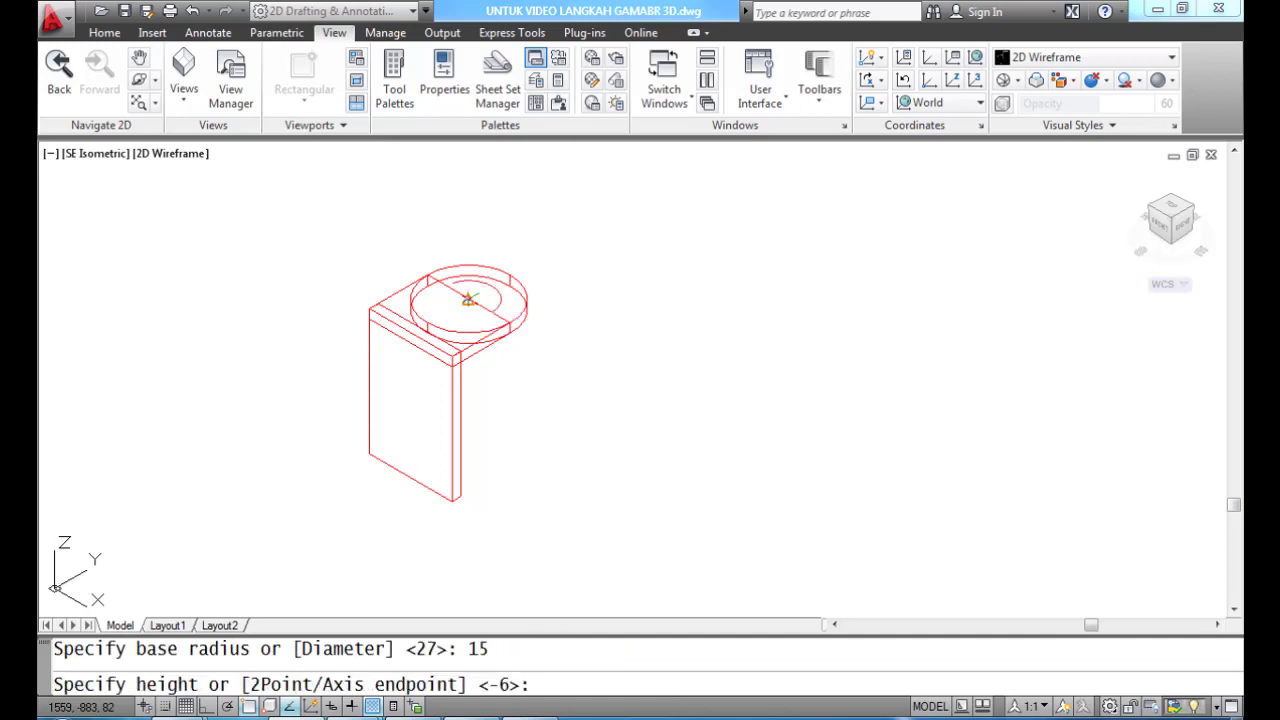
type("-6")
key("Return")
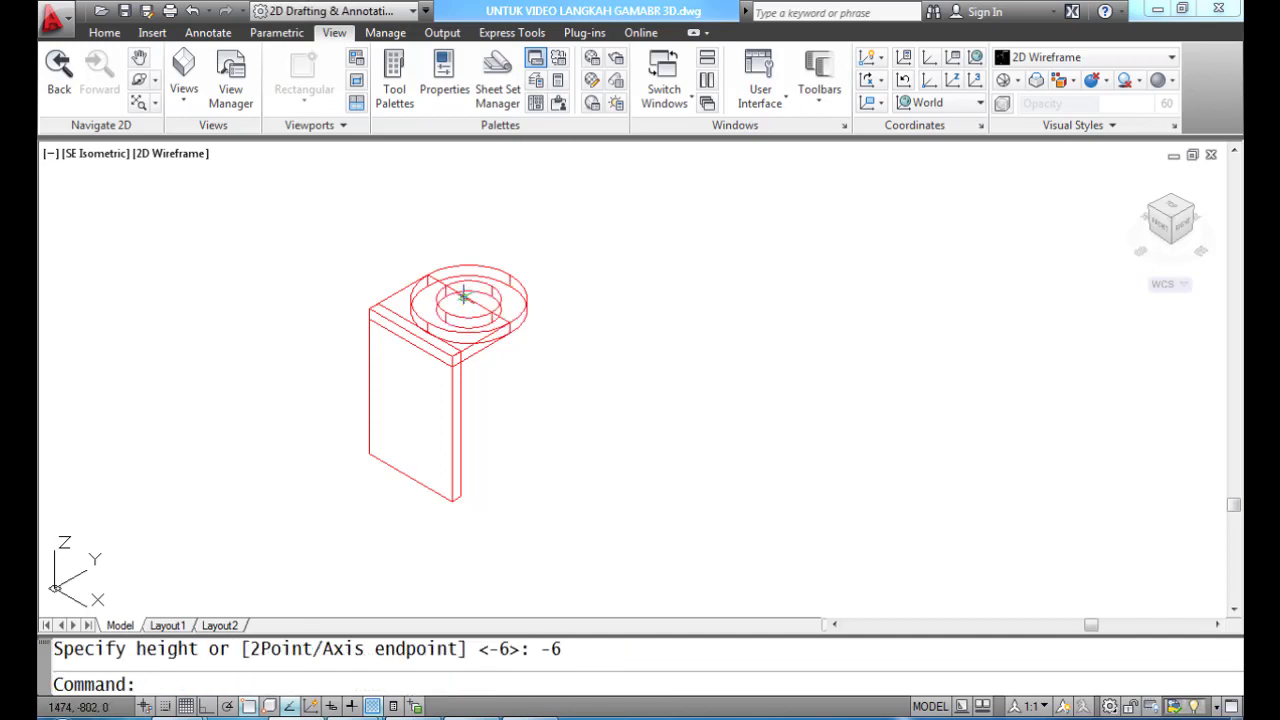
type("HIDE")
key("Return")
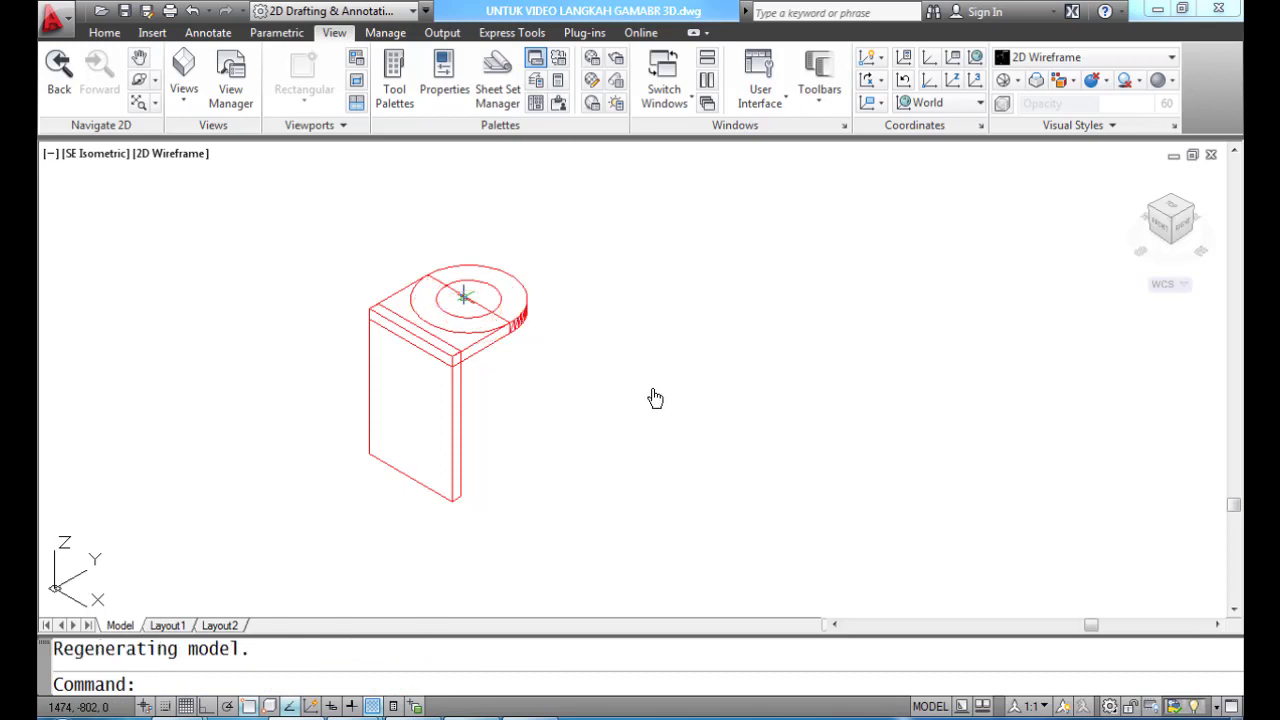
type("BOX")
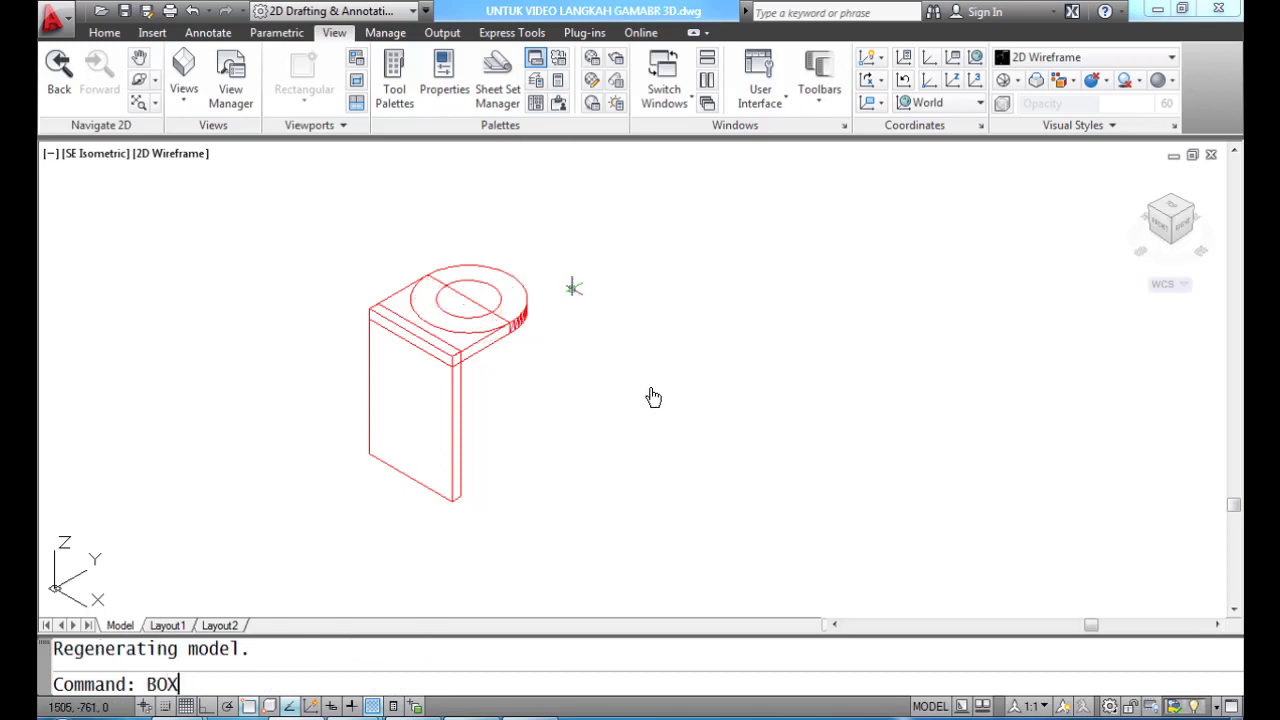
key("Return")
type("END")
key("Return")
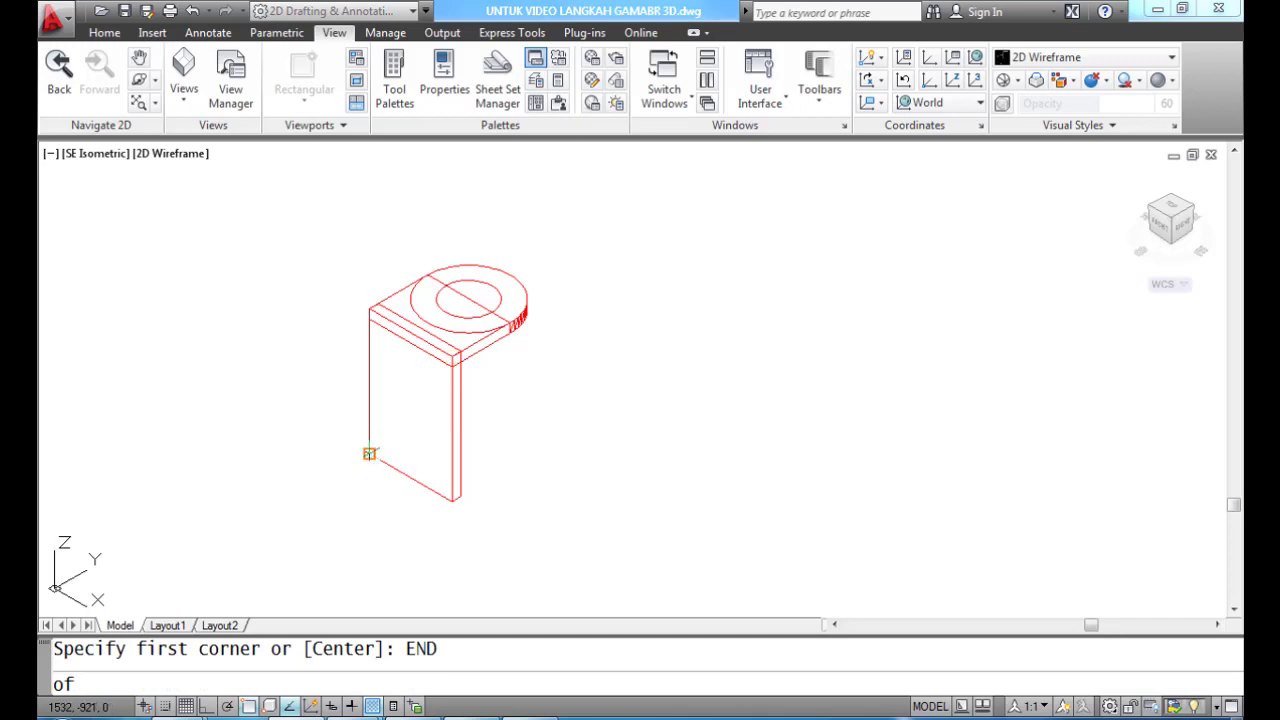
left_click(369, 453)
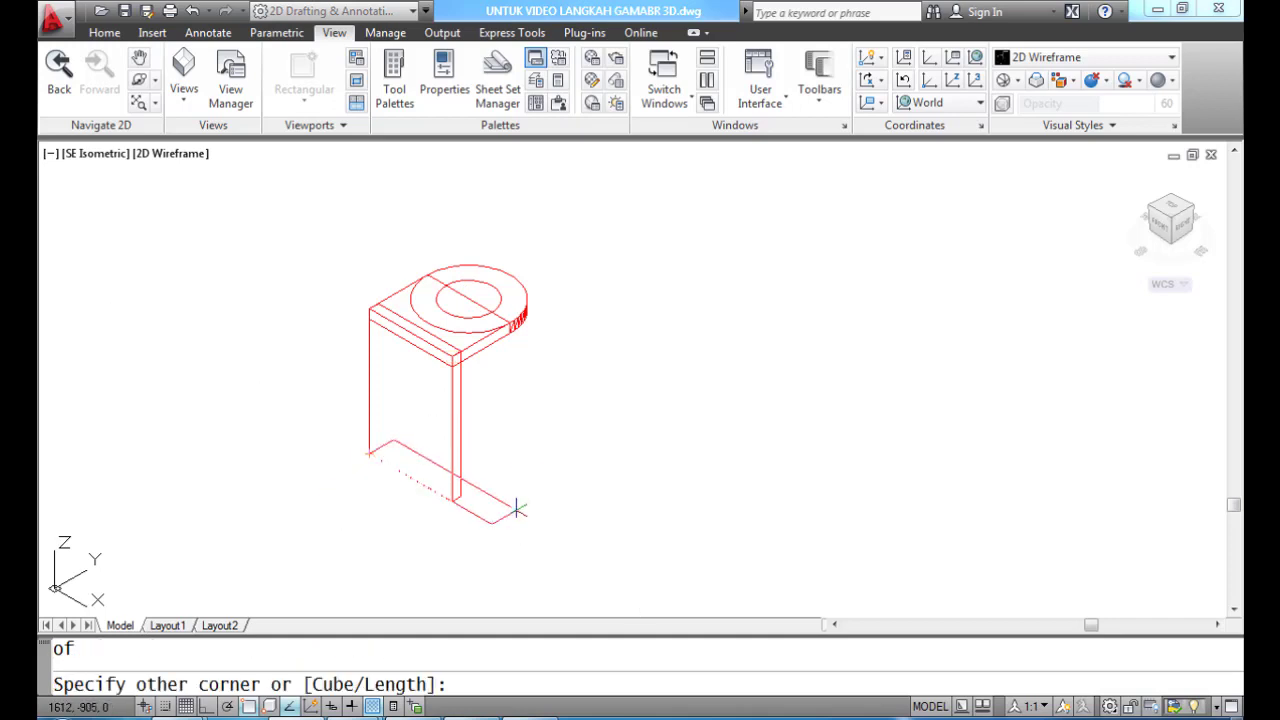
type("@54,-10,")
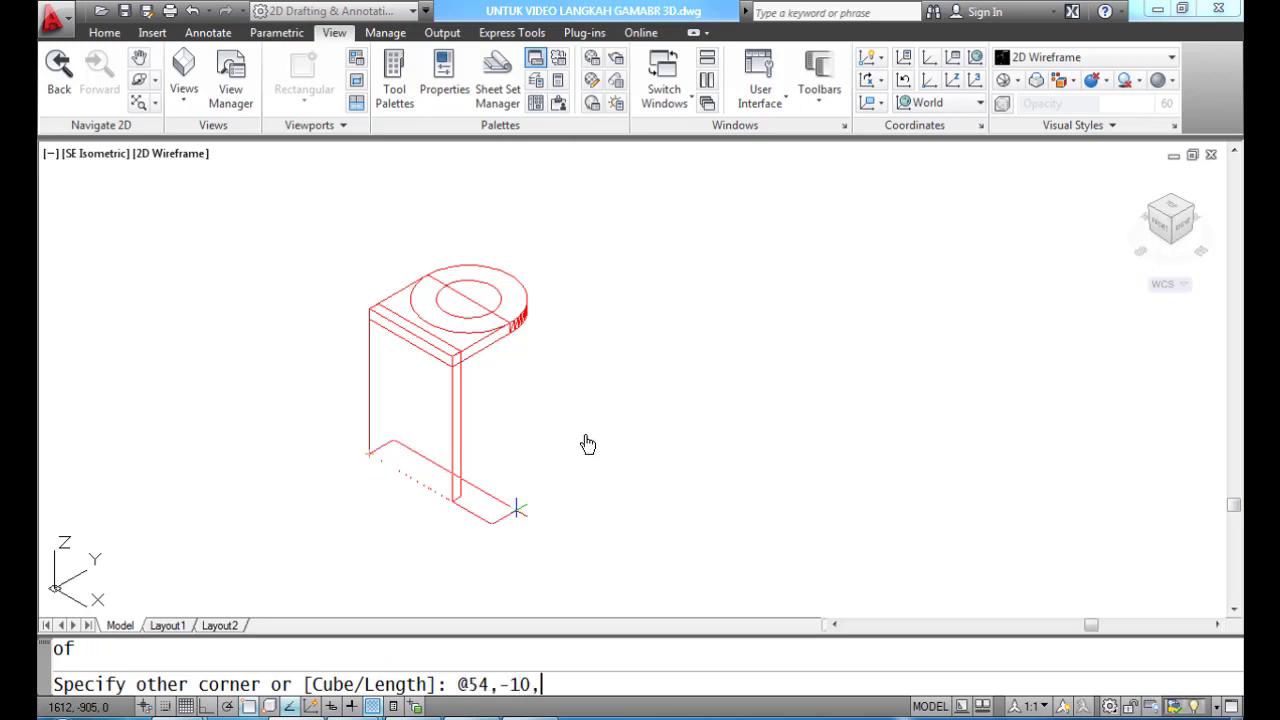
type("44")
key("Return")
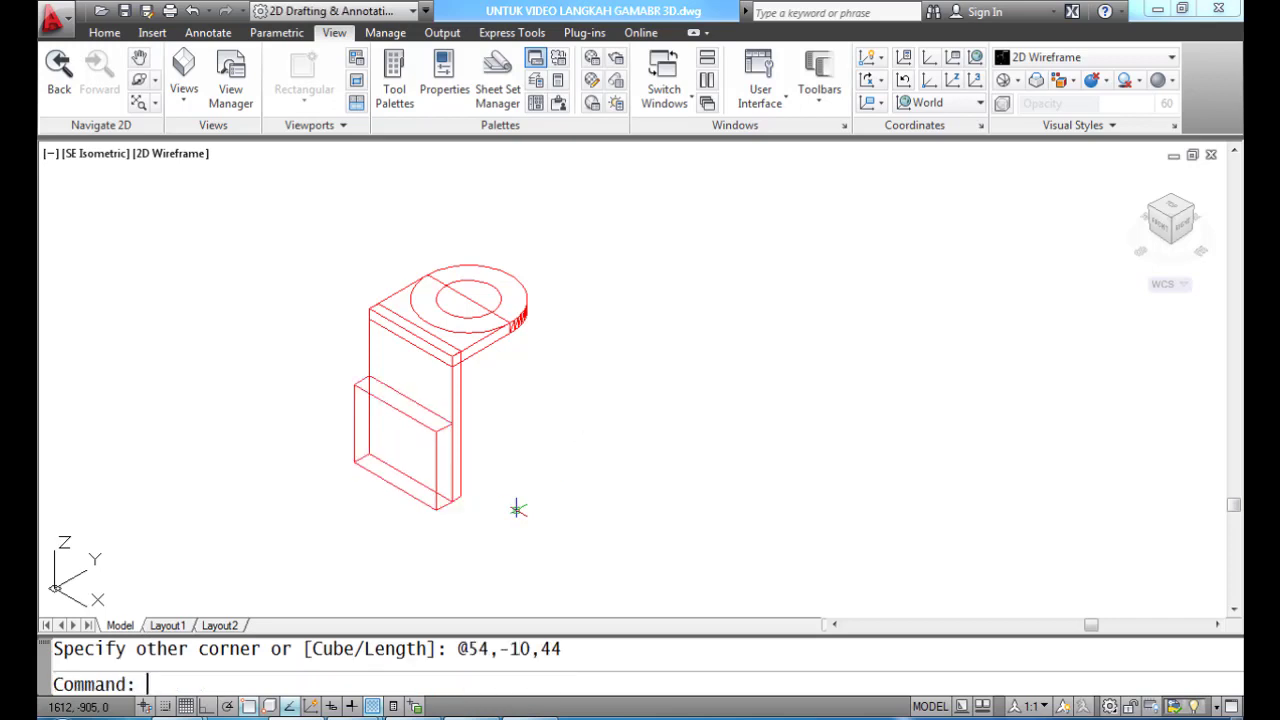
type("HIDE")
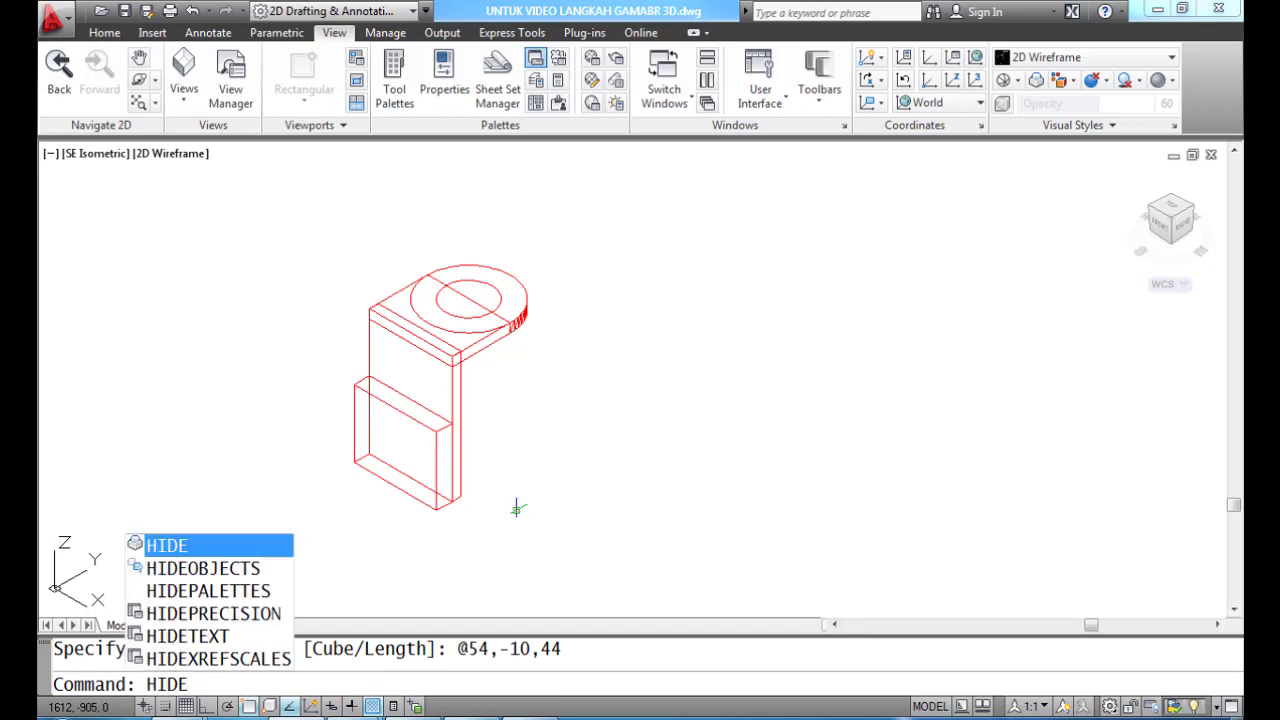
key("Return")
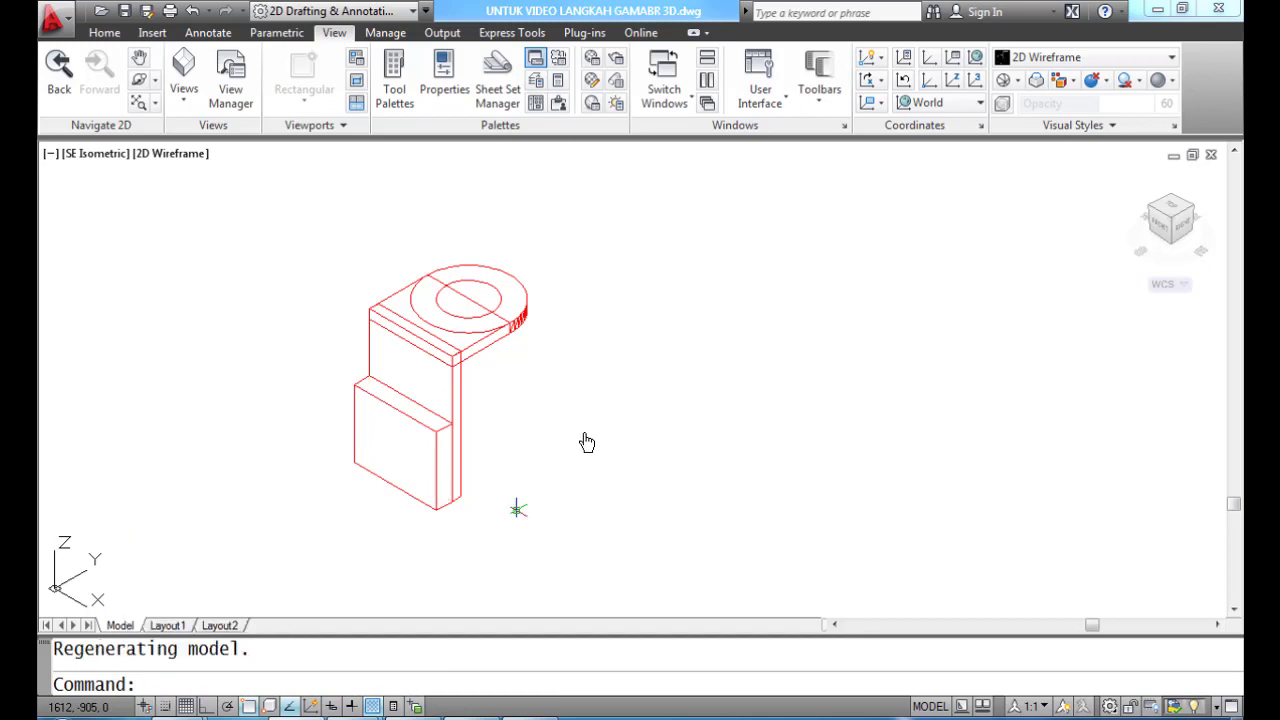
type("PLINE")
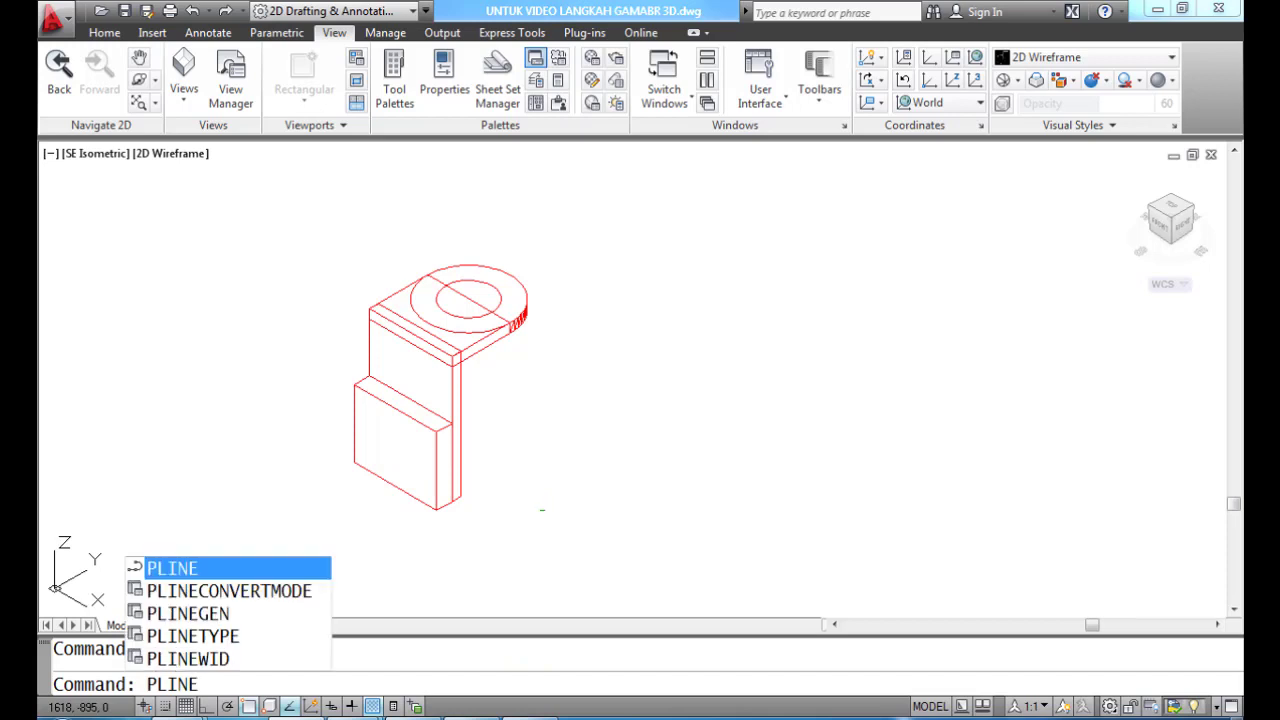
key("Return")
type("END")
key("Return")
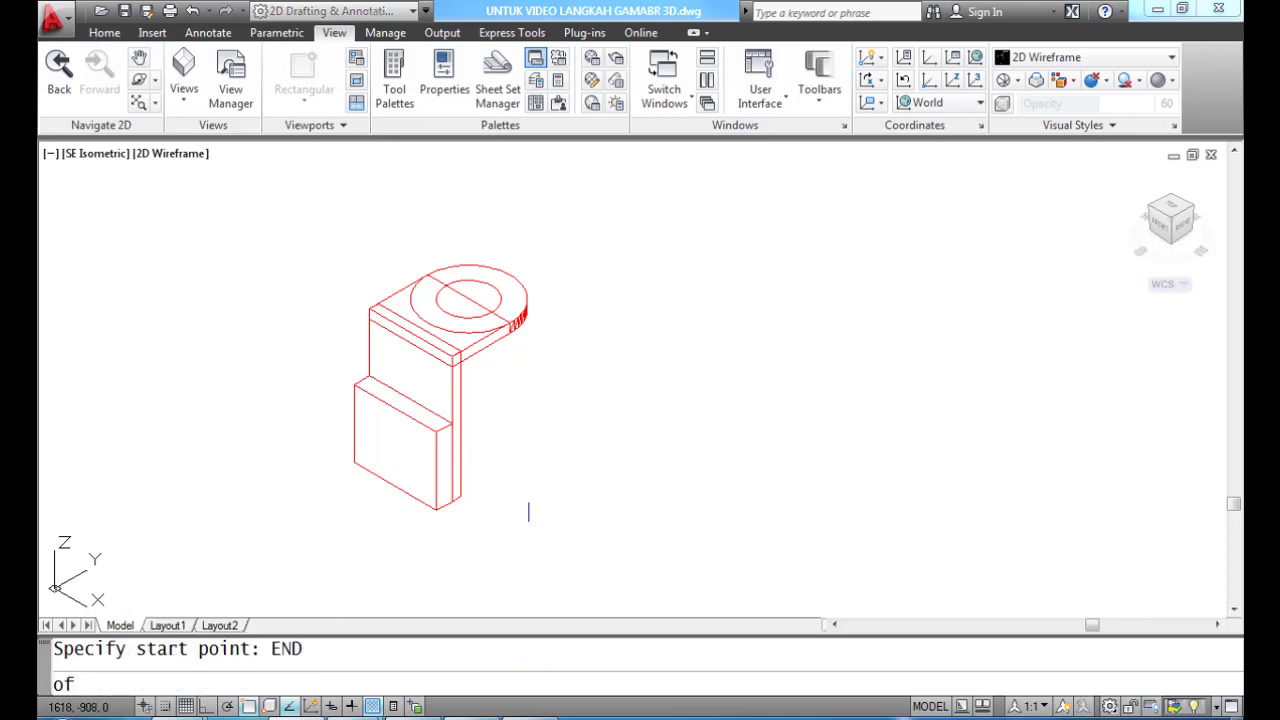
left_click(437, 510)
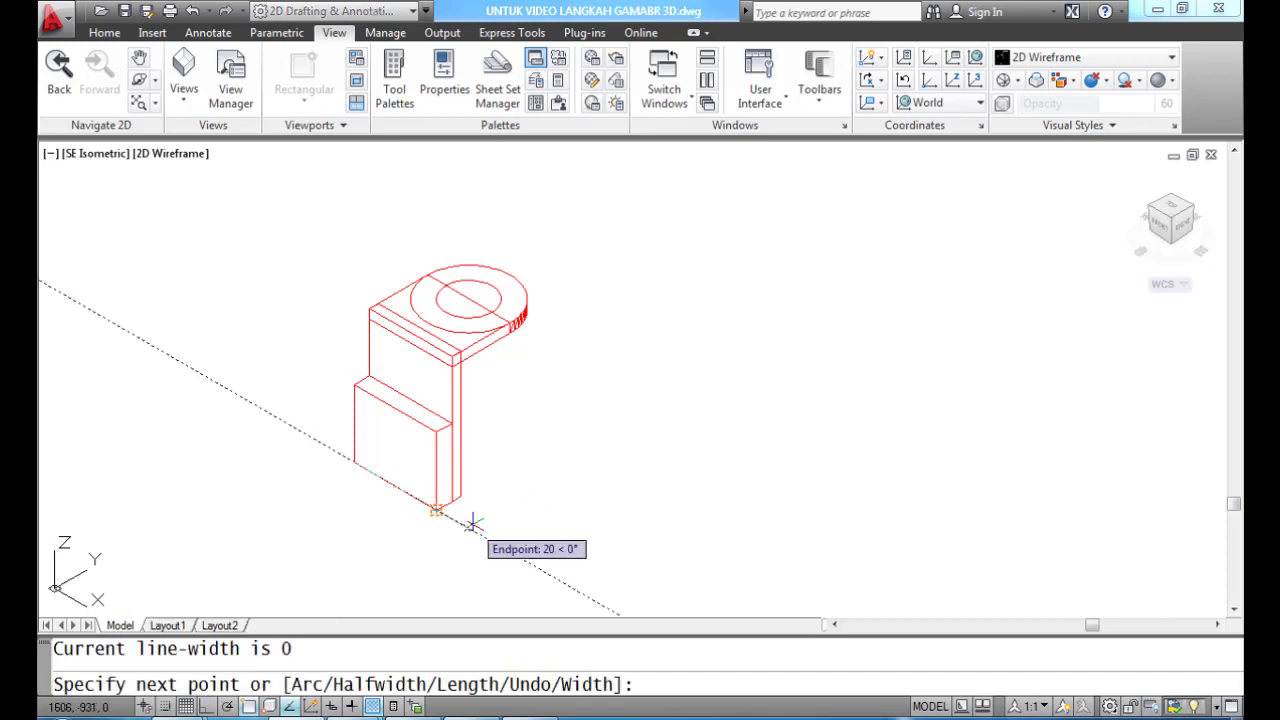
type("@16<180")
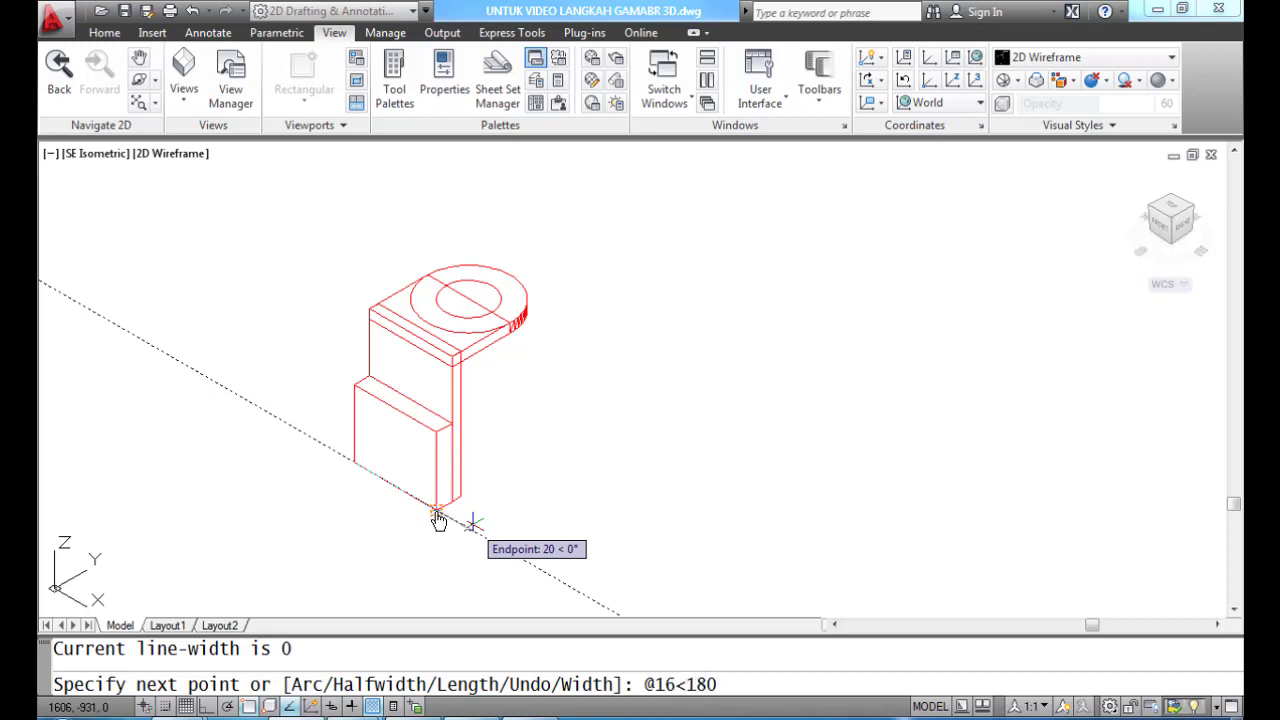
key("Return")
type("@")
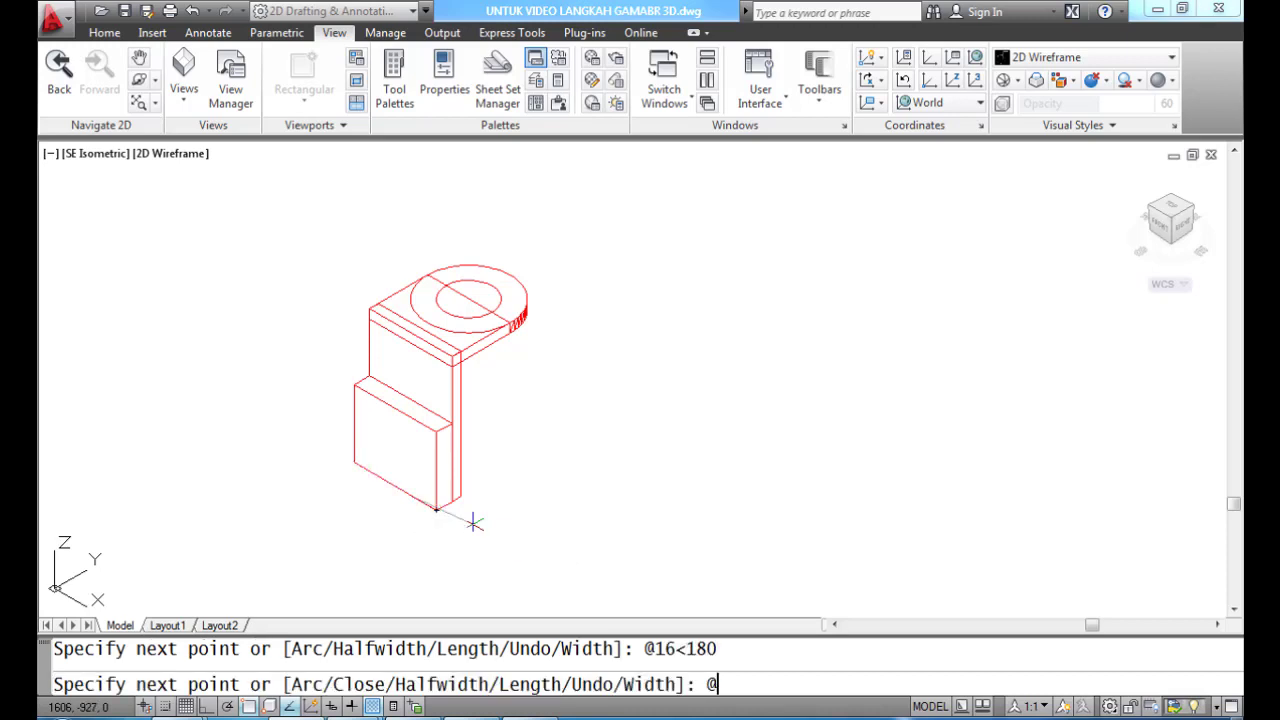
type("7,")
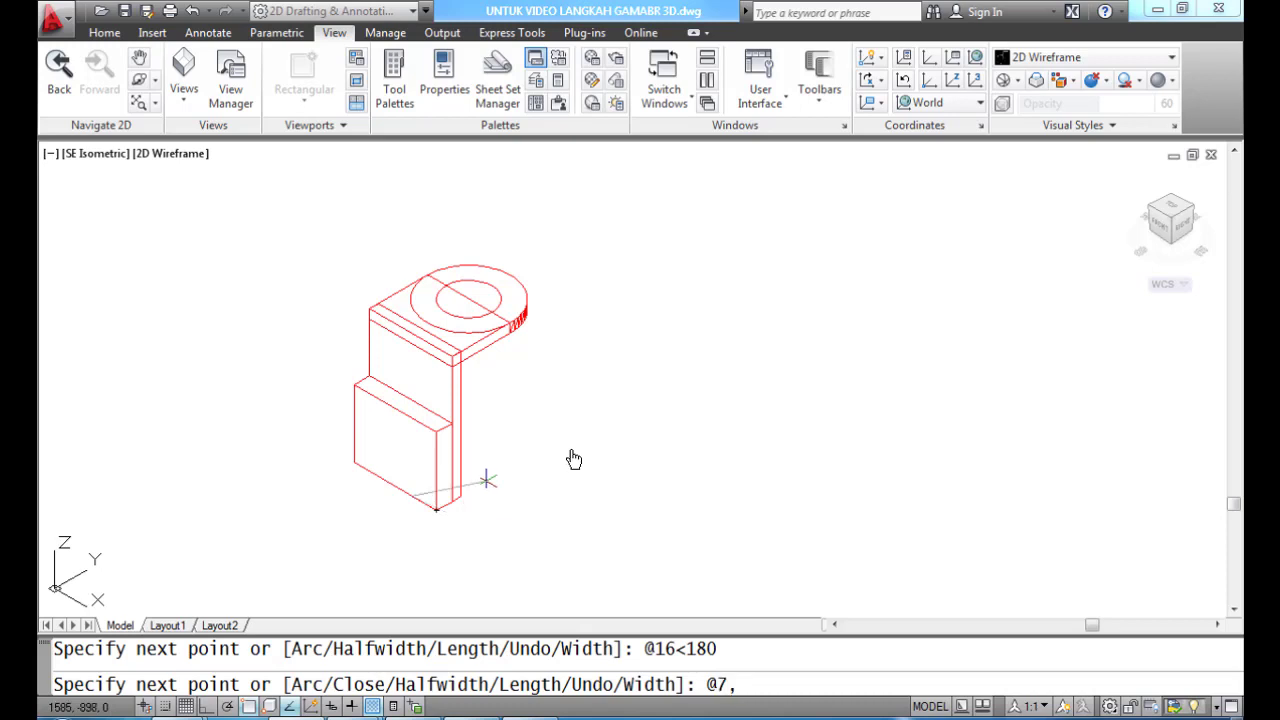
type("-16")
key("Return")
type("U")
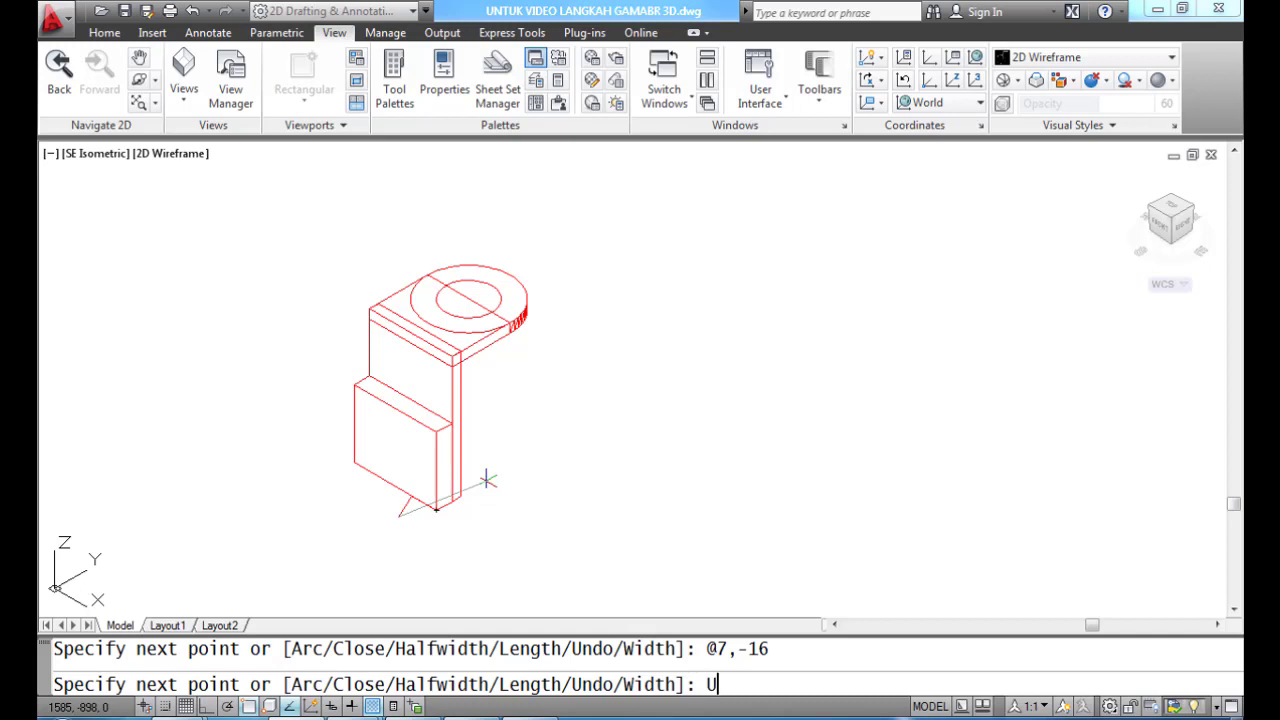
key("Return")
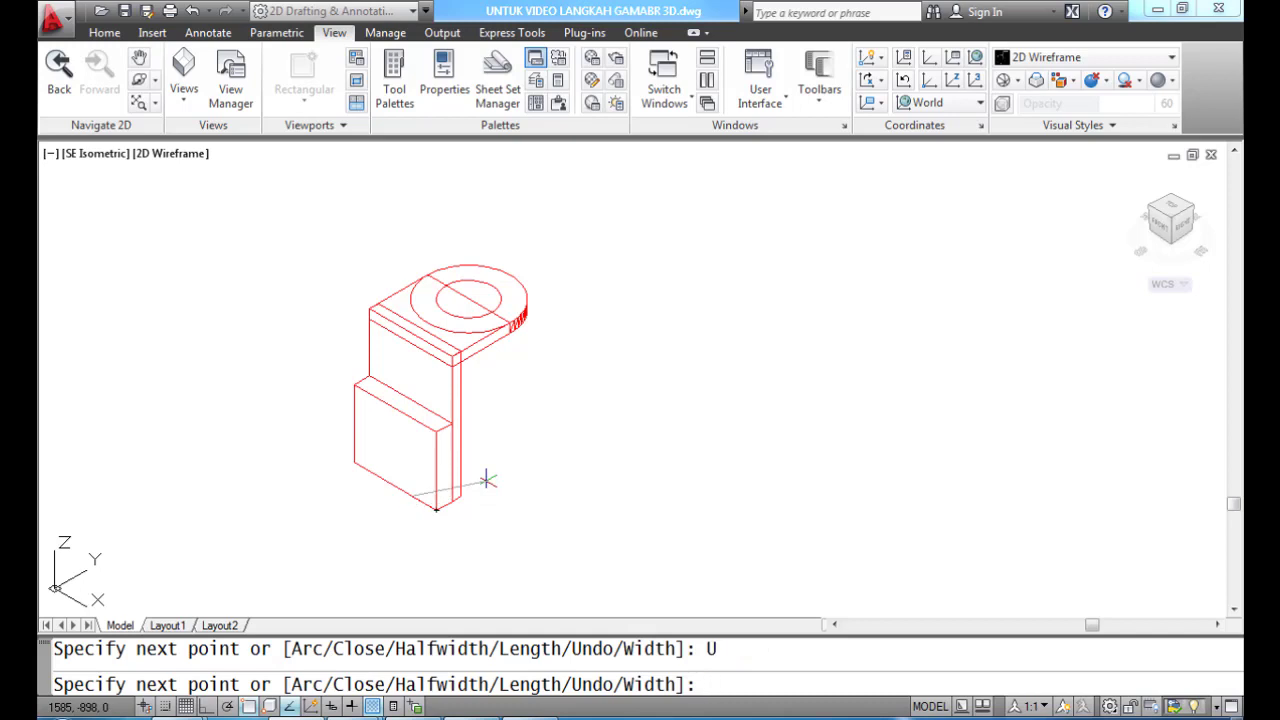
type("-16,7")
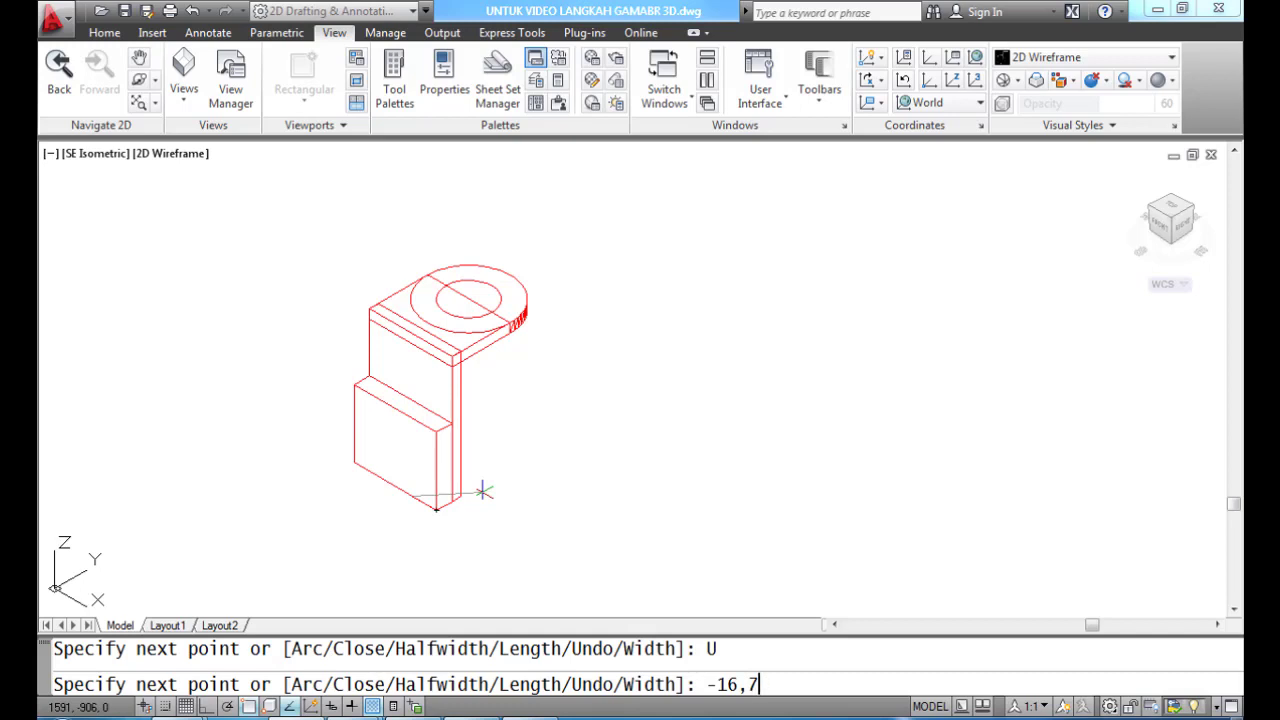
key("BackSpace")
key("BackSpace")
key("BackSpace")
key("BackSpace")
key("BackSpace")
type("1")
key("BackSpace")
type("@16,7")
key("Return")
type("C")
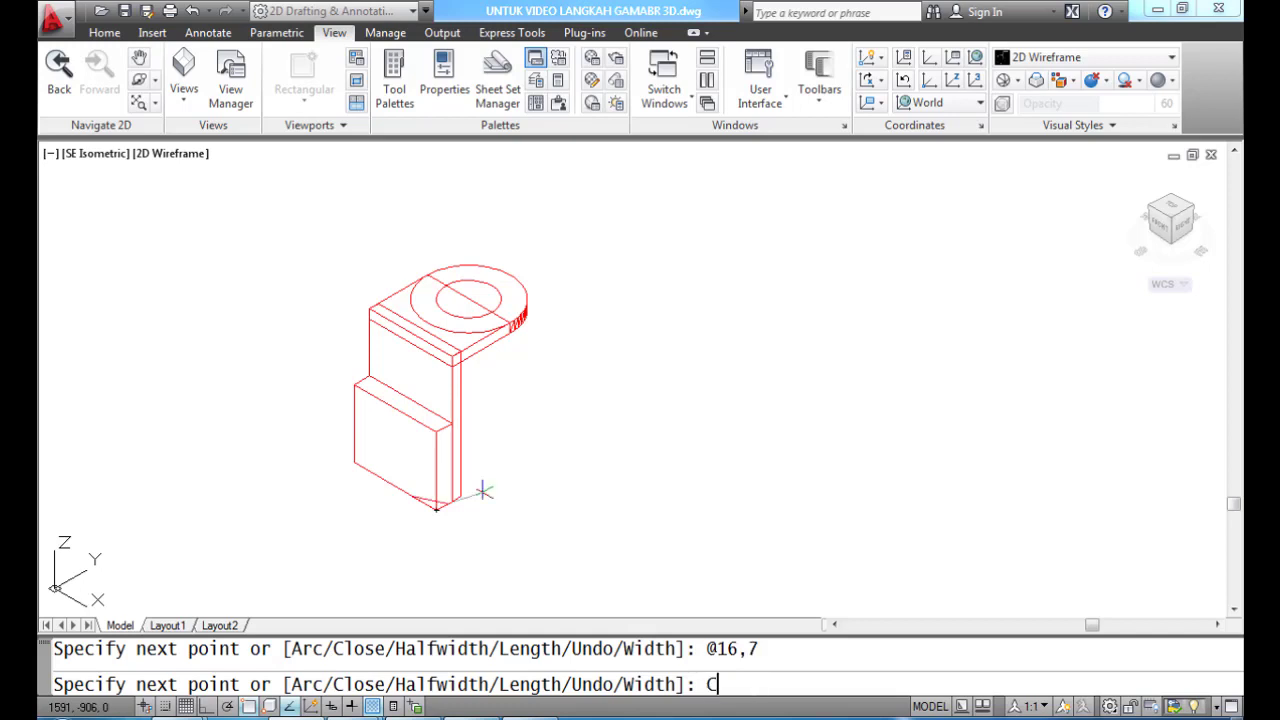
key("Return")
Step: Move the triangular outline up along Z by @0,0,12 from base point 0,0,0
type("MOVE")
key("Return")
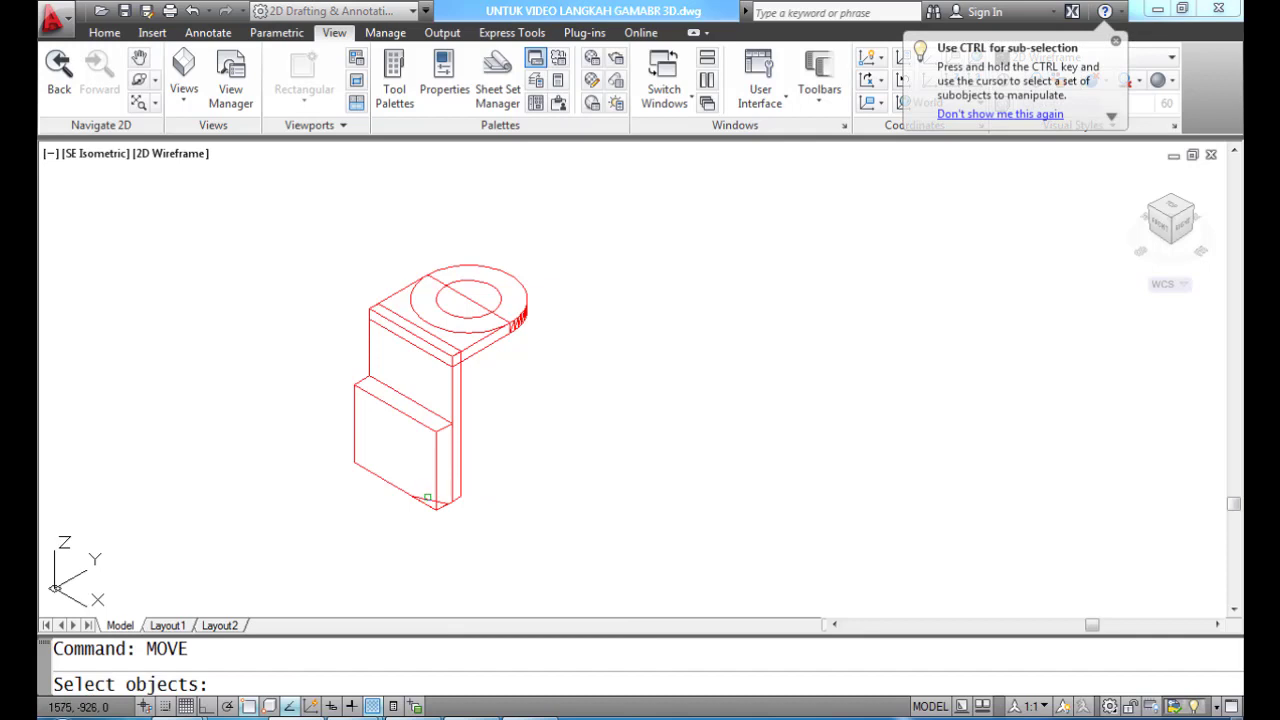
left_click(427, 497)
key("Return")
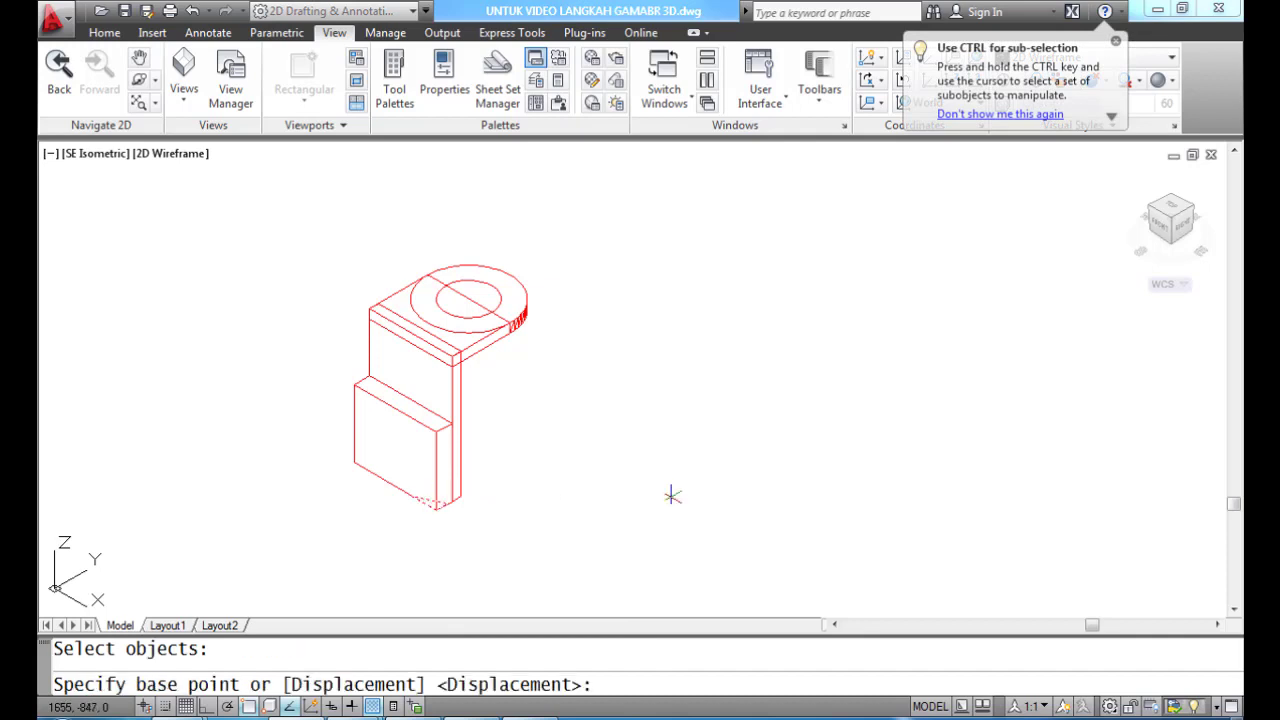
type("0,0,0")
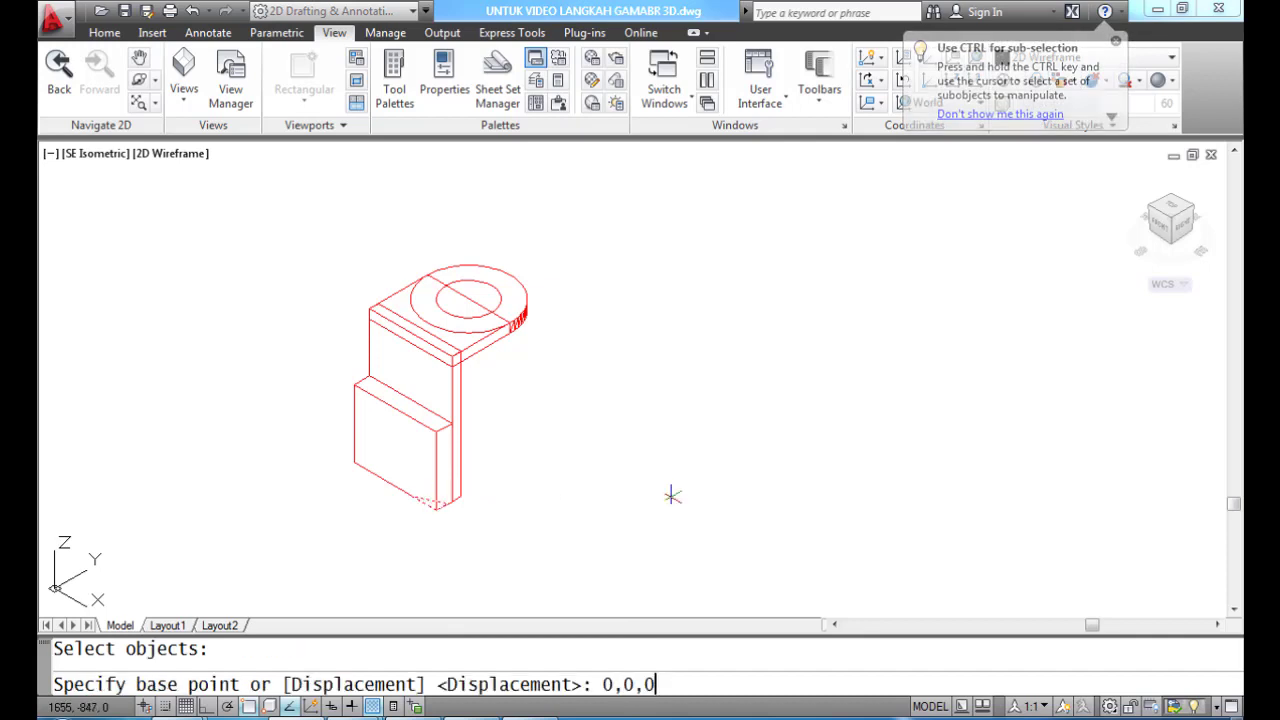
key("Return")
type("@0,")
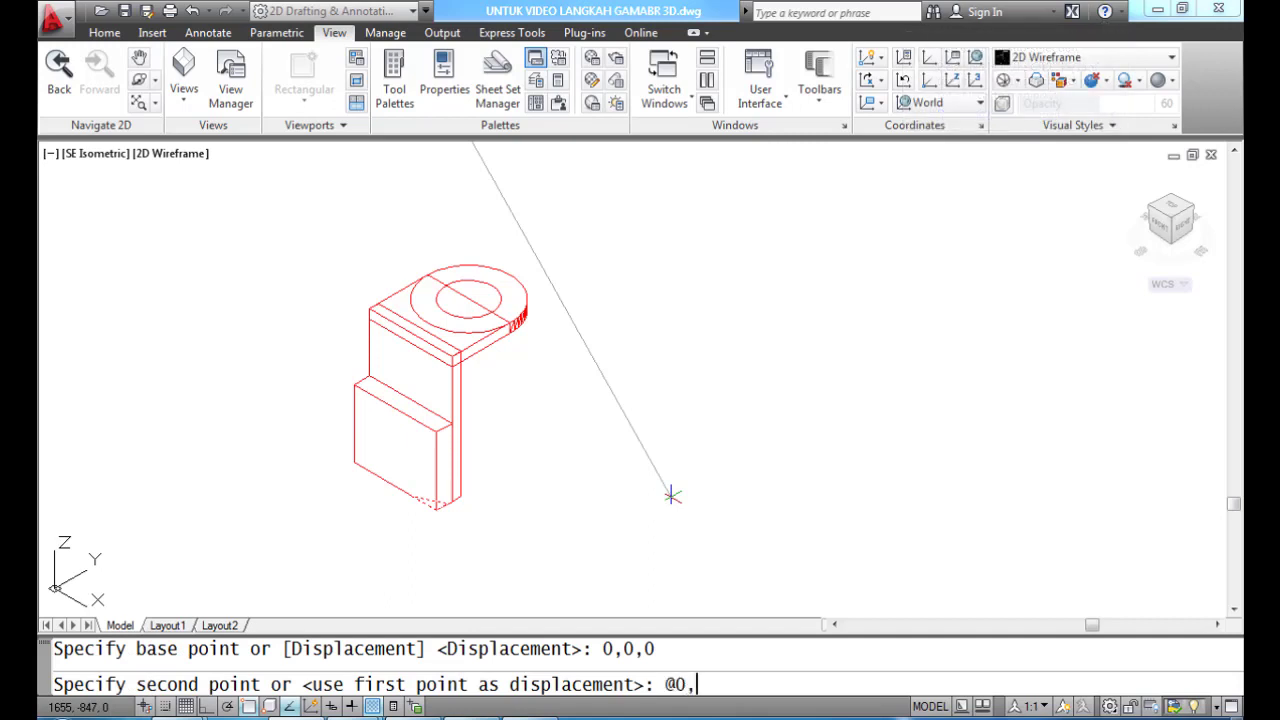
type("0,12")
key("Return")
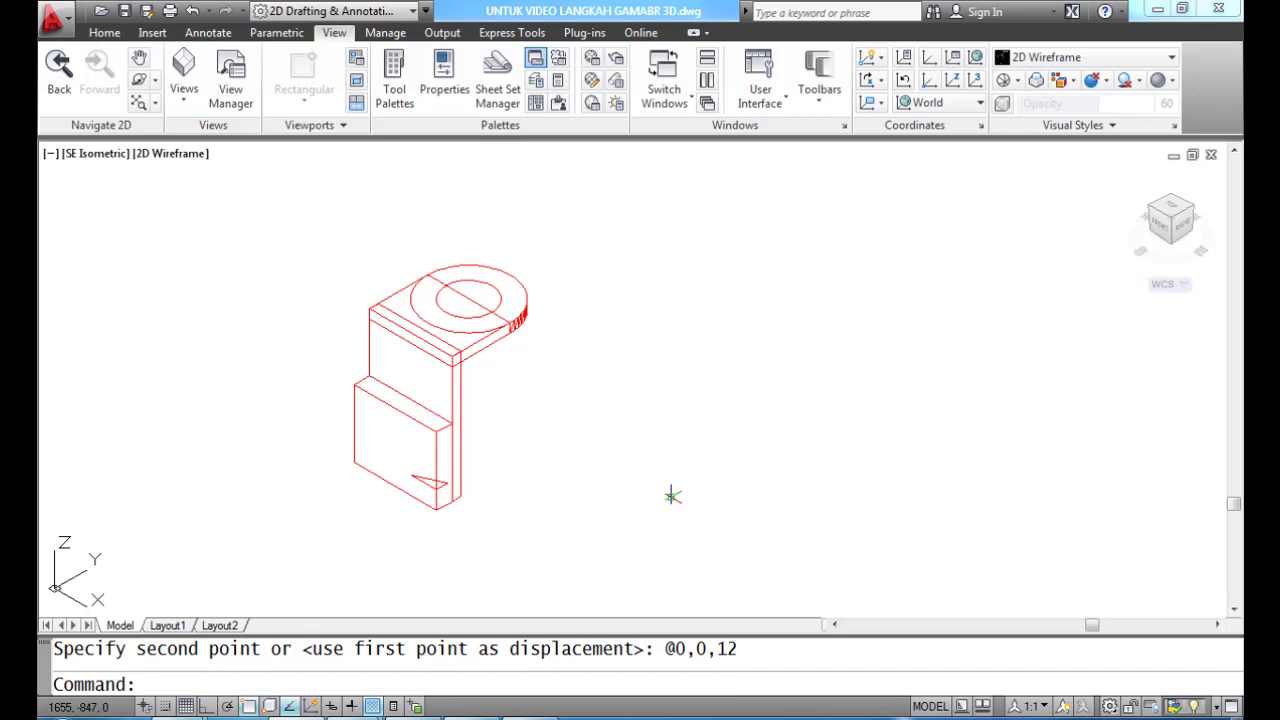
Step: Extrude the triangular outline at the front block's corner to a height of 20, and remove hidden lines from the display
type("EXTRUDE")
key("Return")
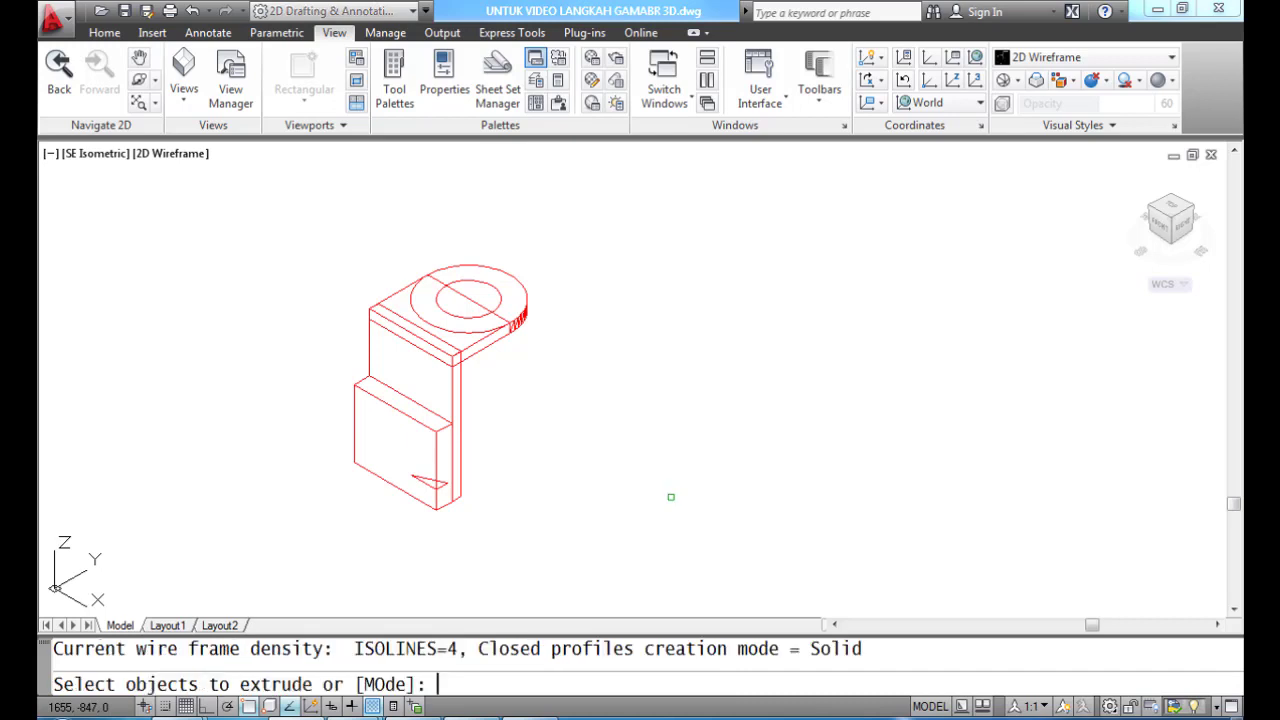
left_click(432, 484)
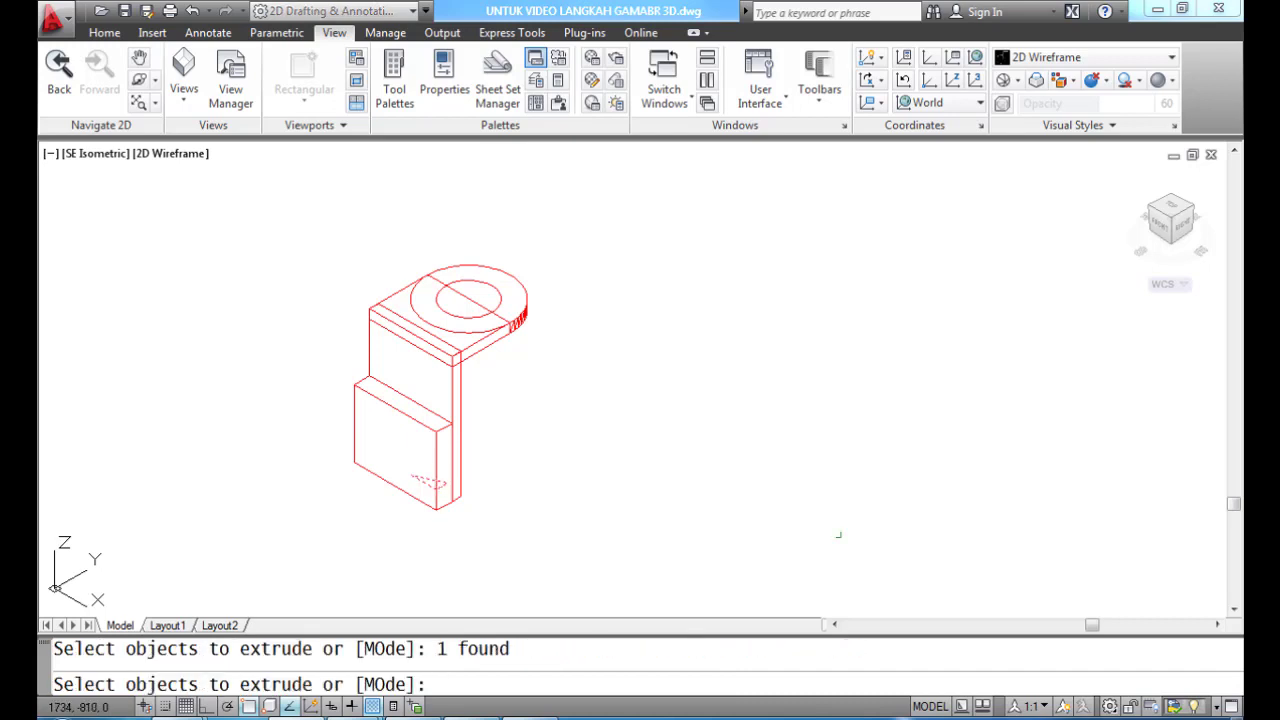
key("Return")
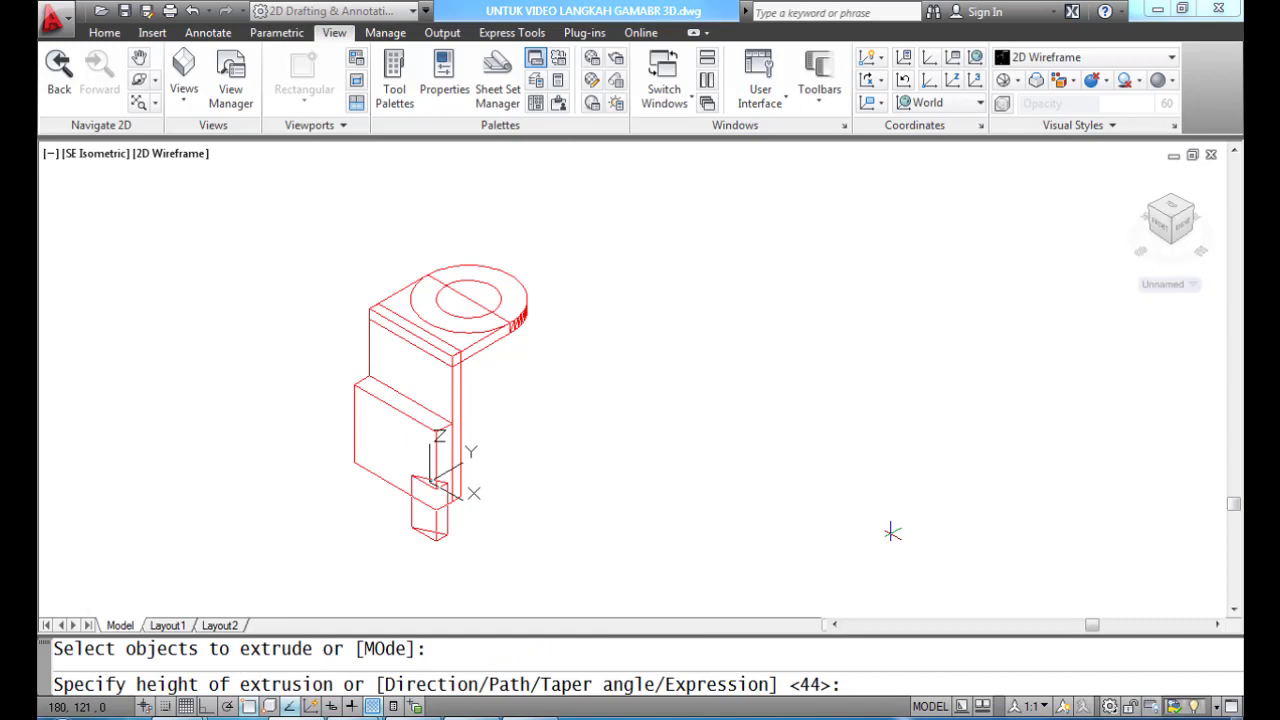
type("20")
key("Return")
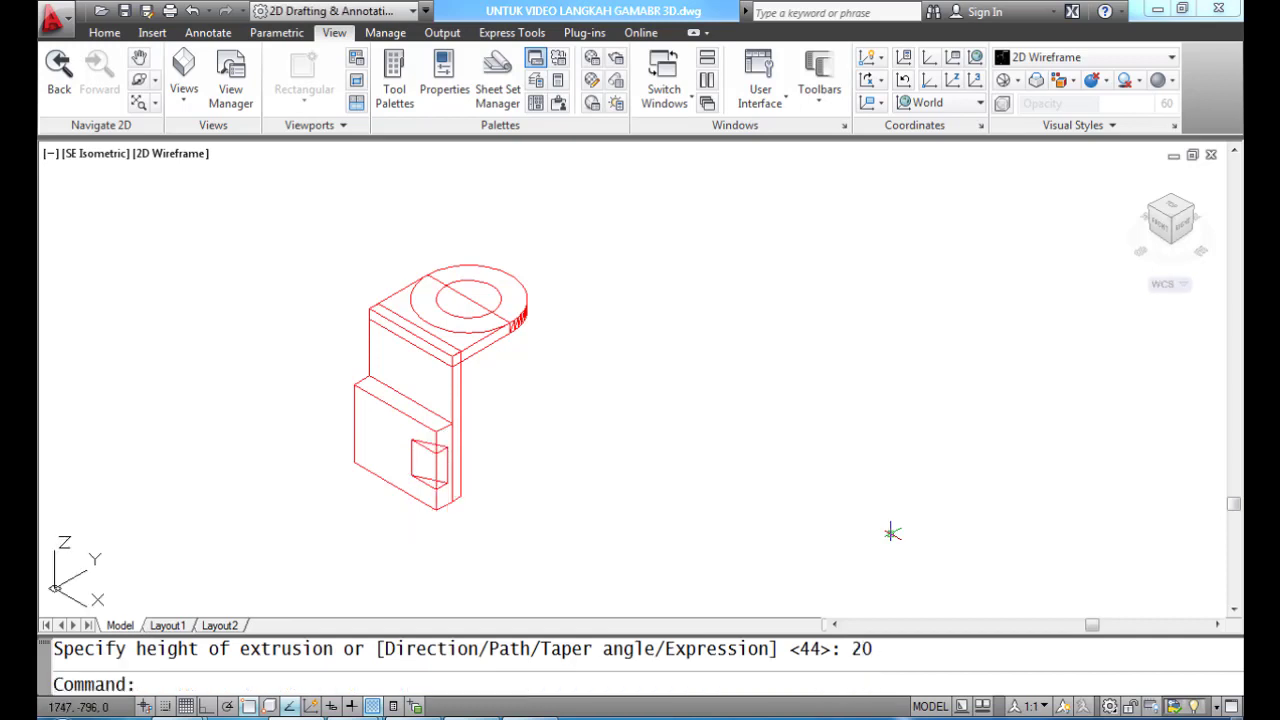
type("HIDE")
key("Return")
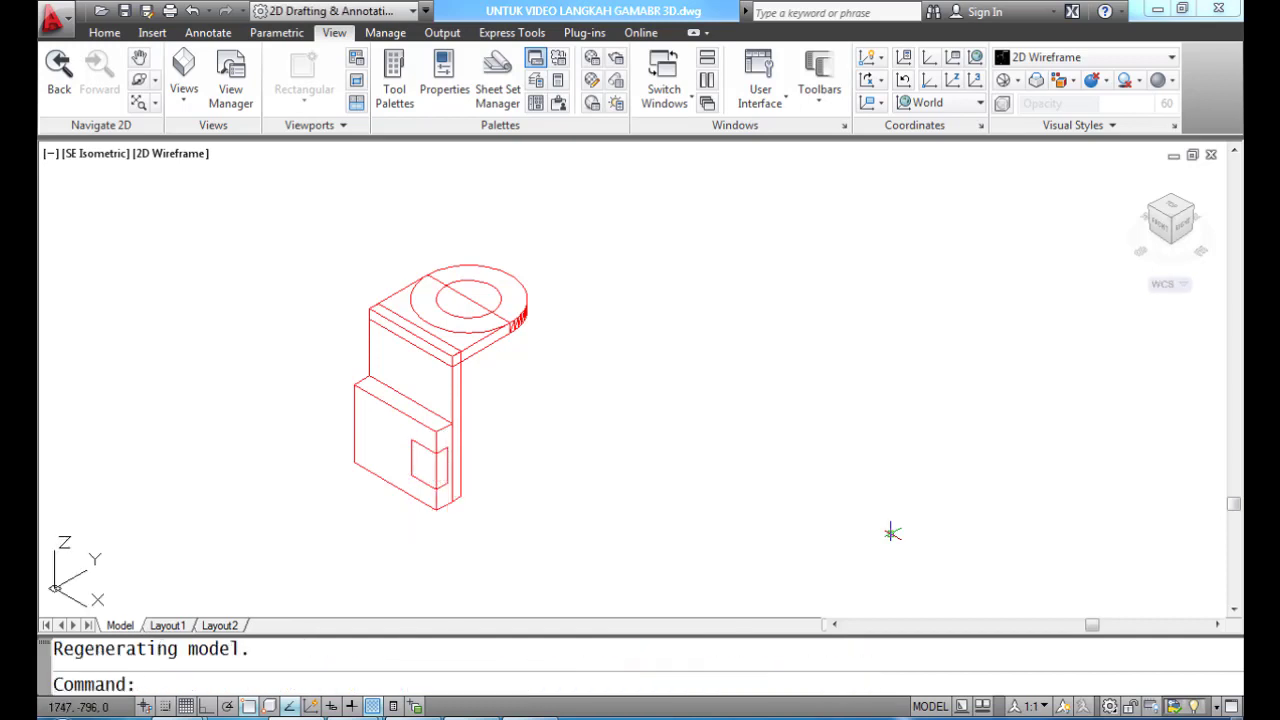
scroll(424, 387, "up", 2)
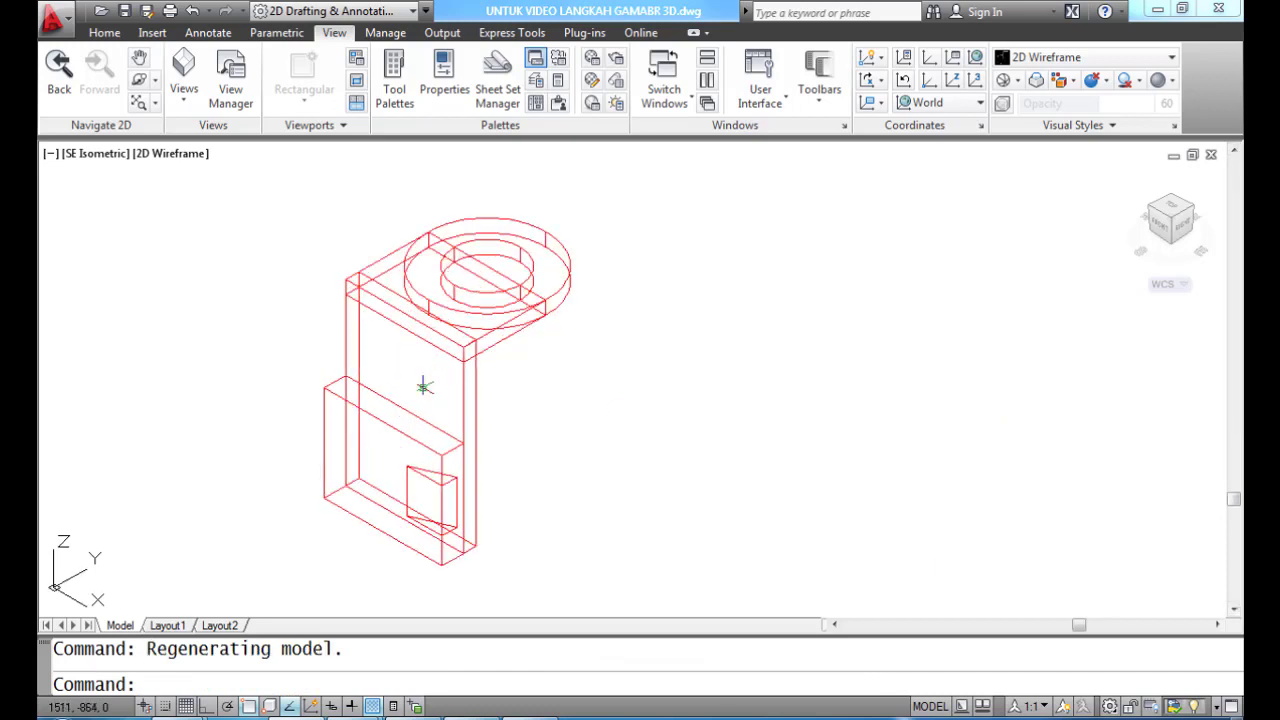
middle_click_drag(424, 387, 476, 372)
type("HIDE")
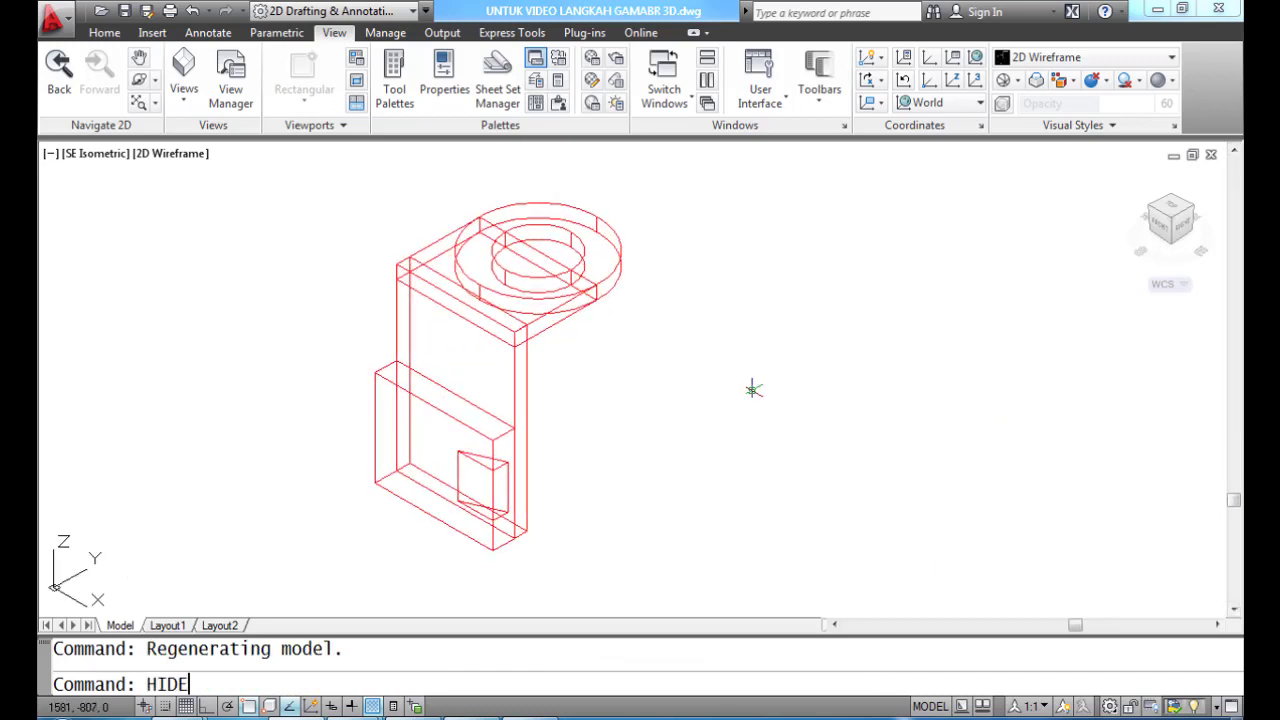
key("Return")
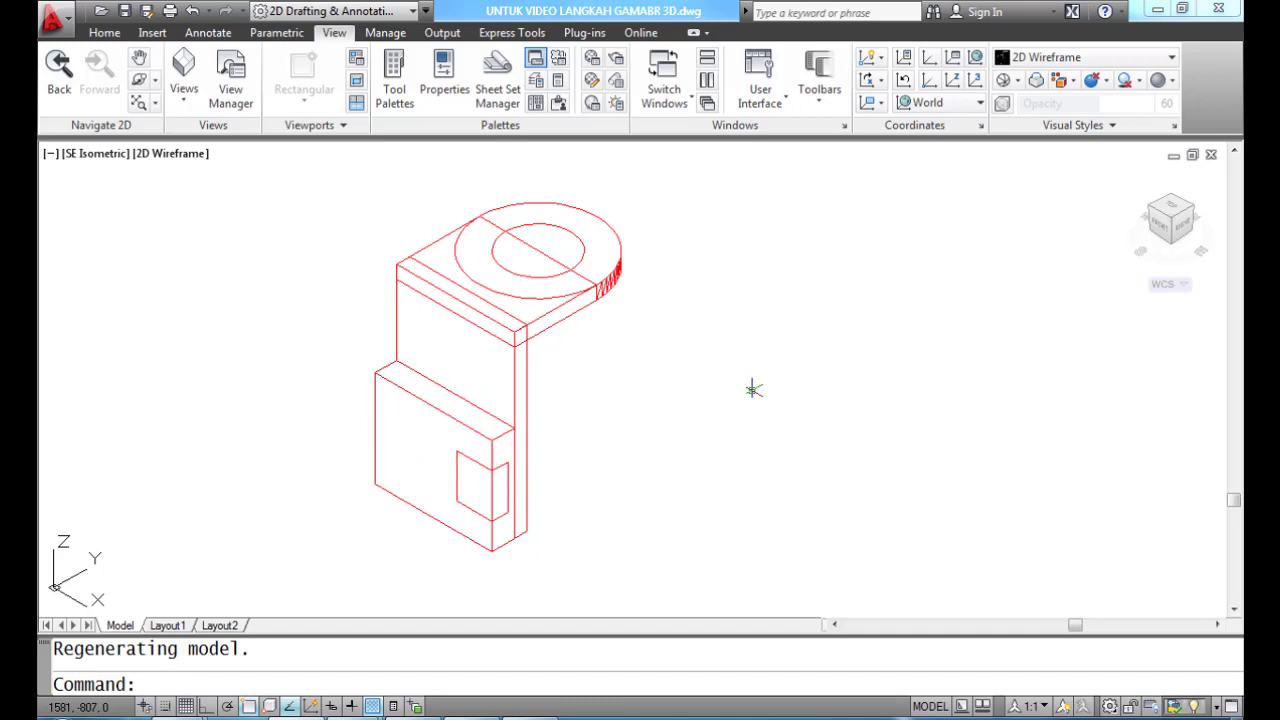
Step: Rotate the user coordinate system 90 degrees about the Y axis
type("UCS")
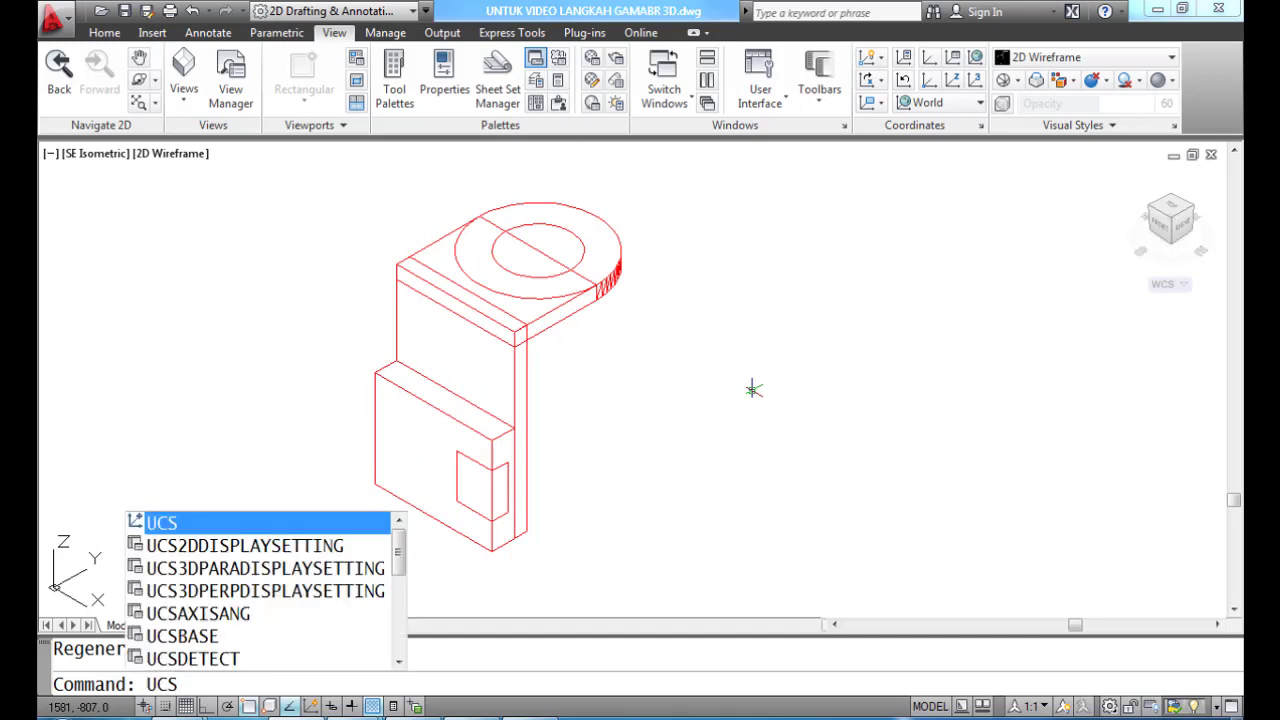
key("Return")
type("Y")
key("Return")
type("90")
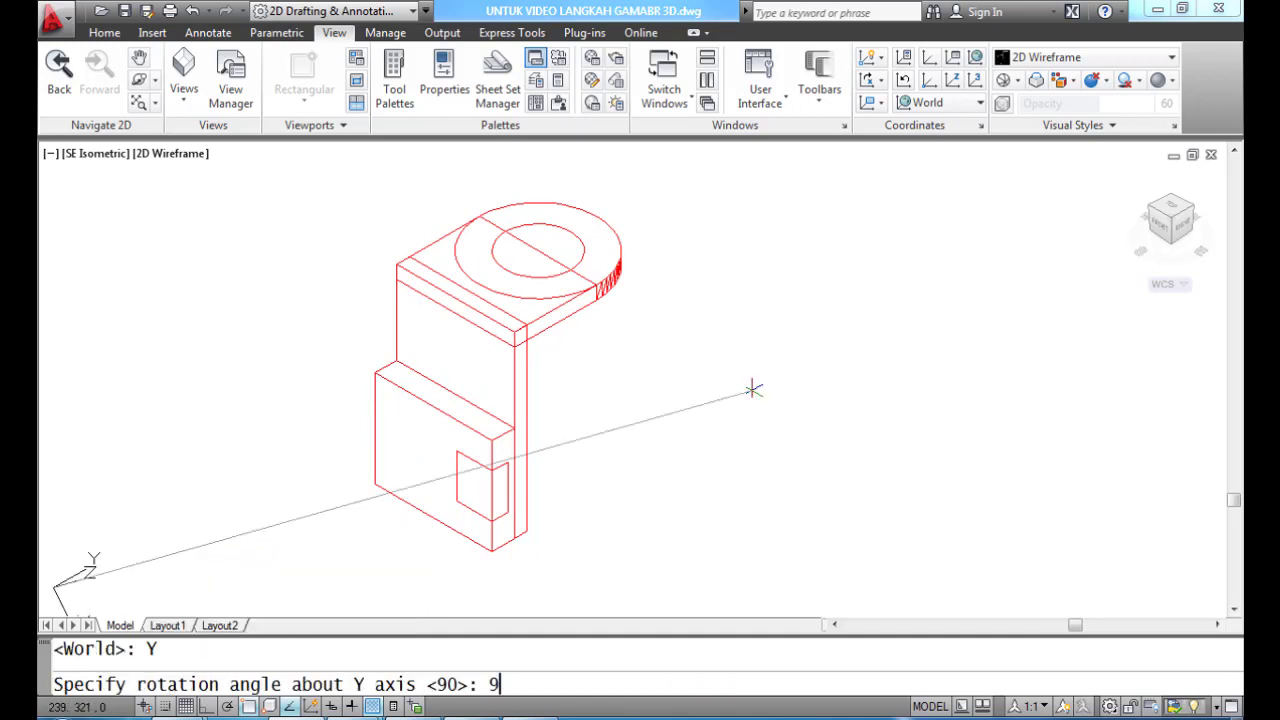
key("Return")
Step: Draw a circle of radius 22 in the empty space beside the bracket
type("C")
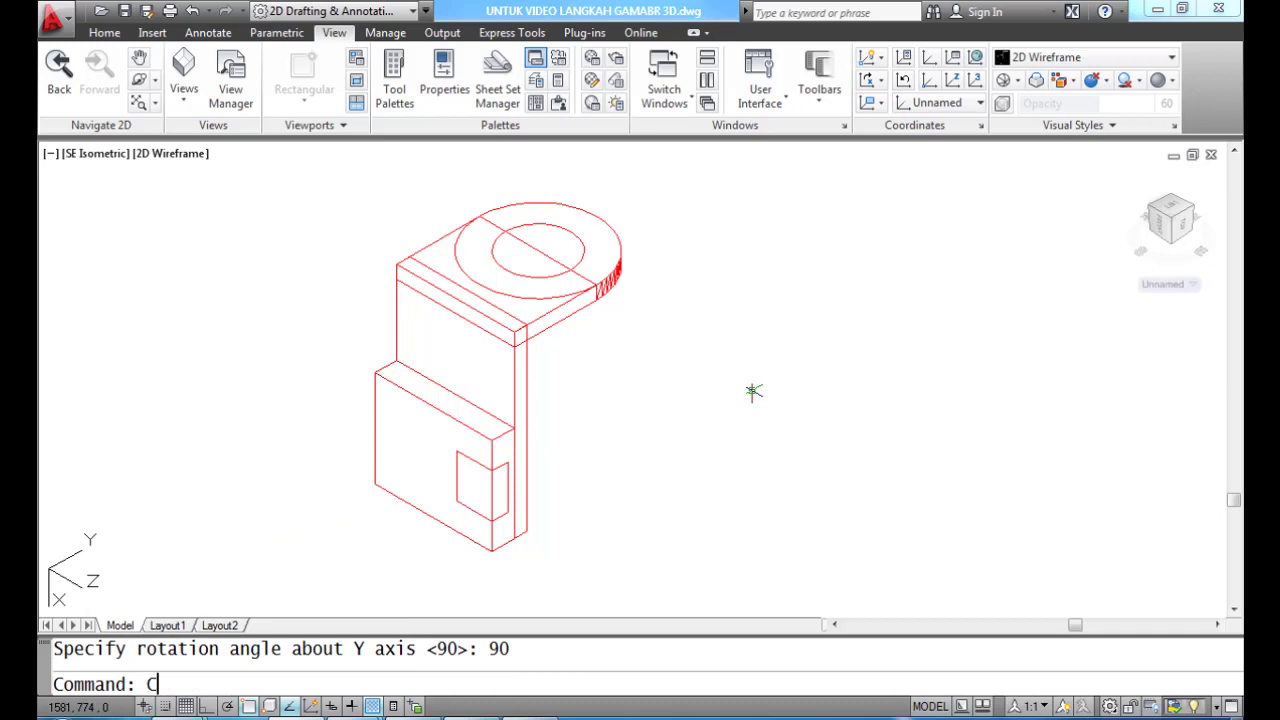
type("IRC")
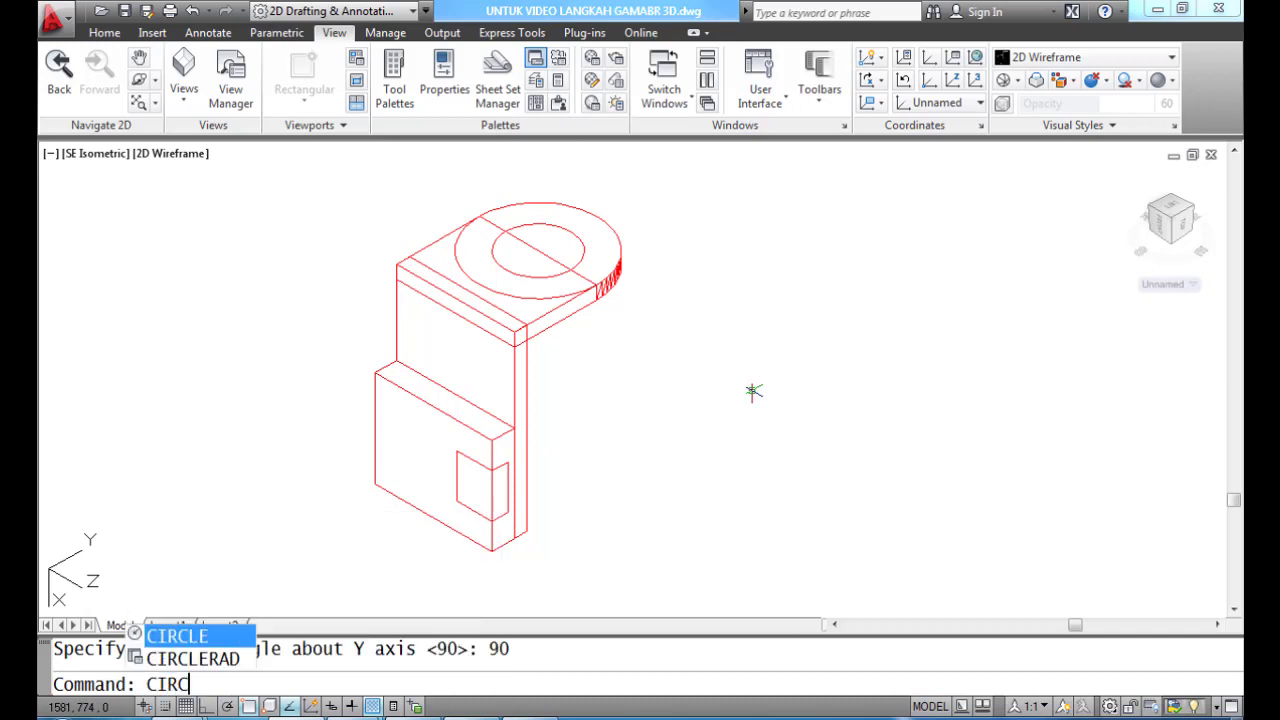
type("LE")
key("Return")
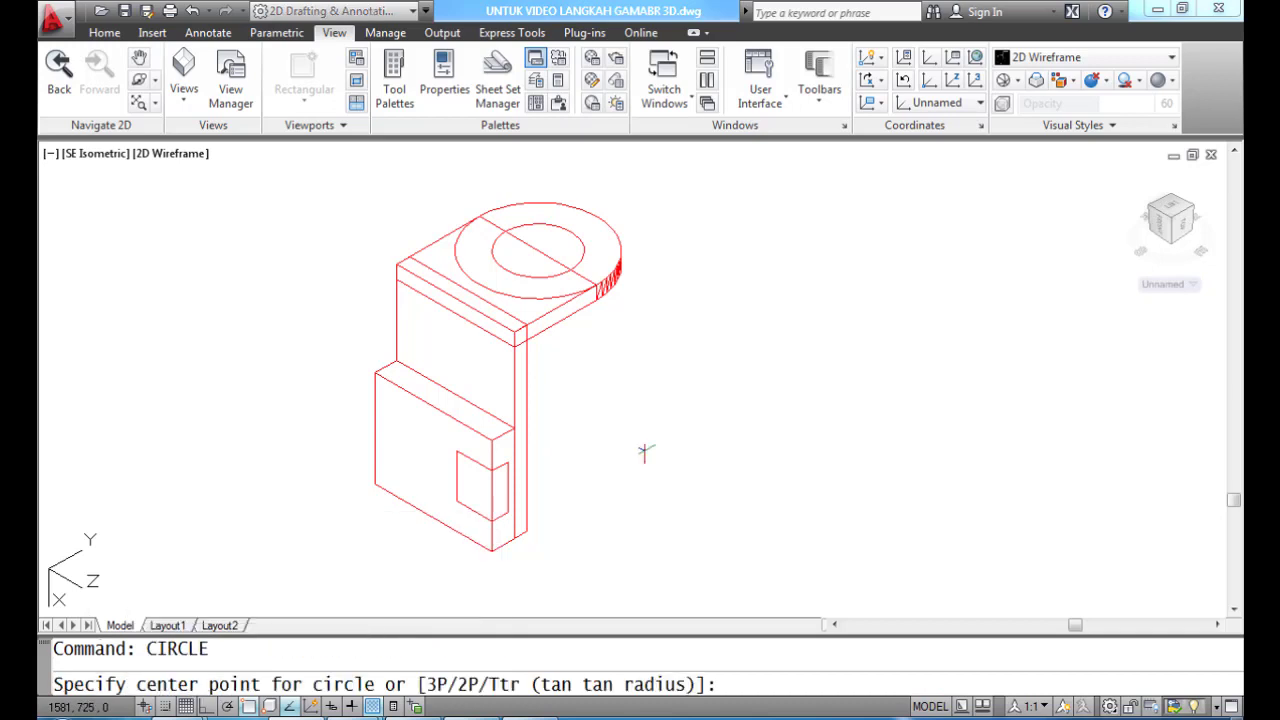
left_click(700, 449)
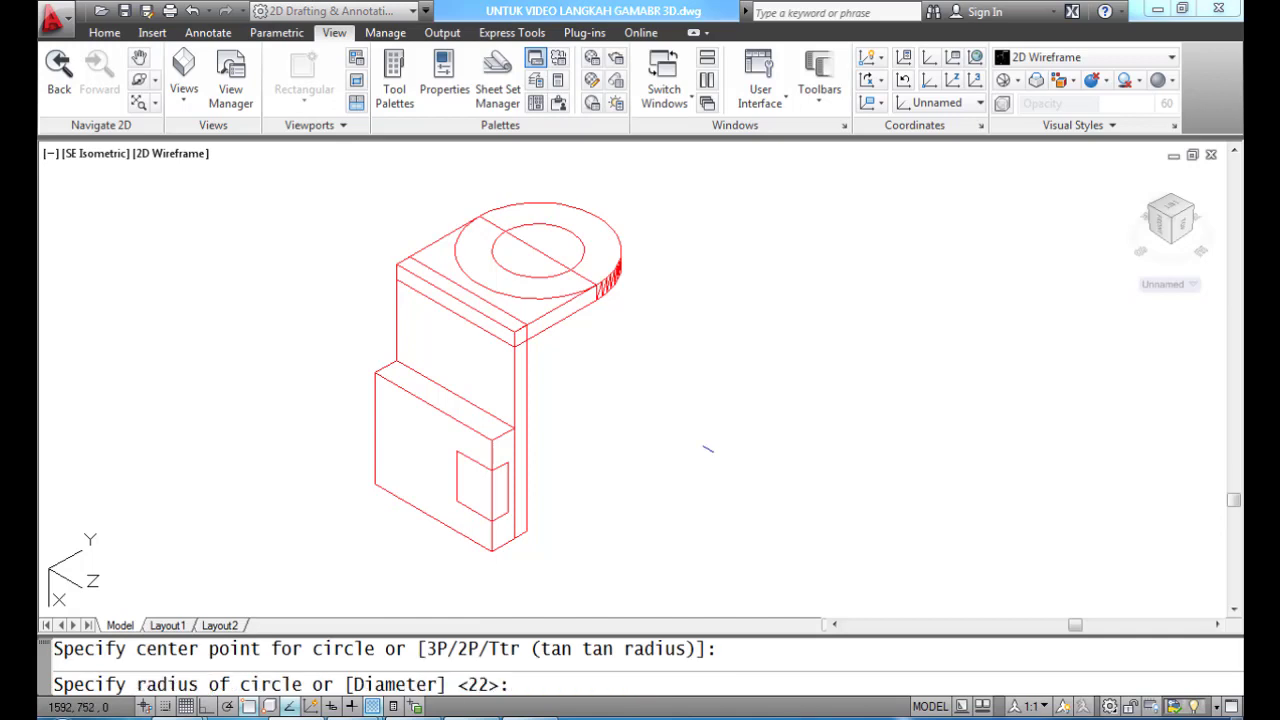
type("22")
key("Return")
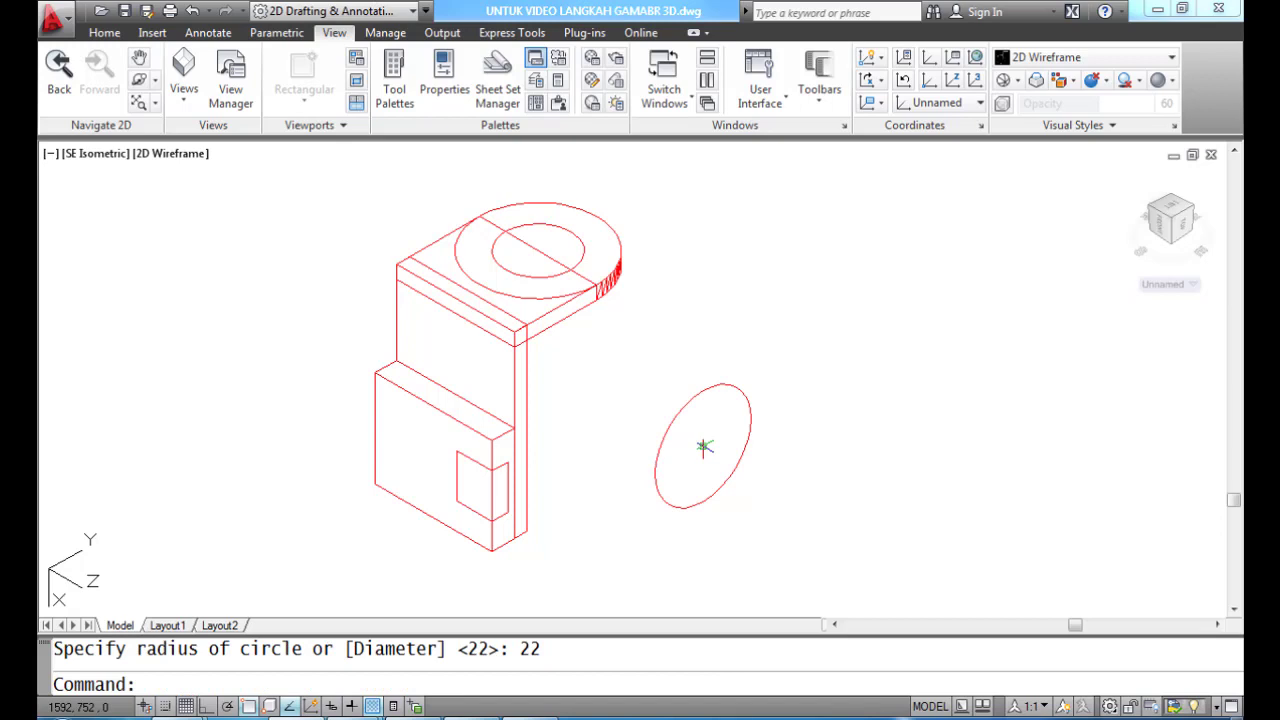
type("LINE")
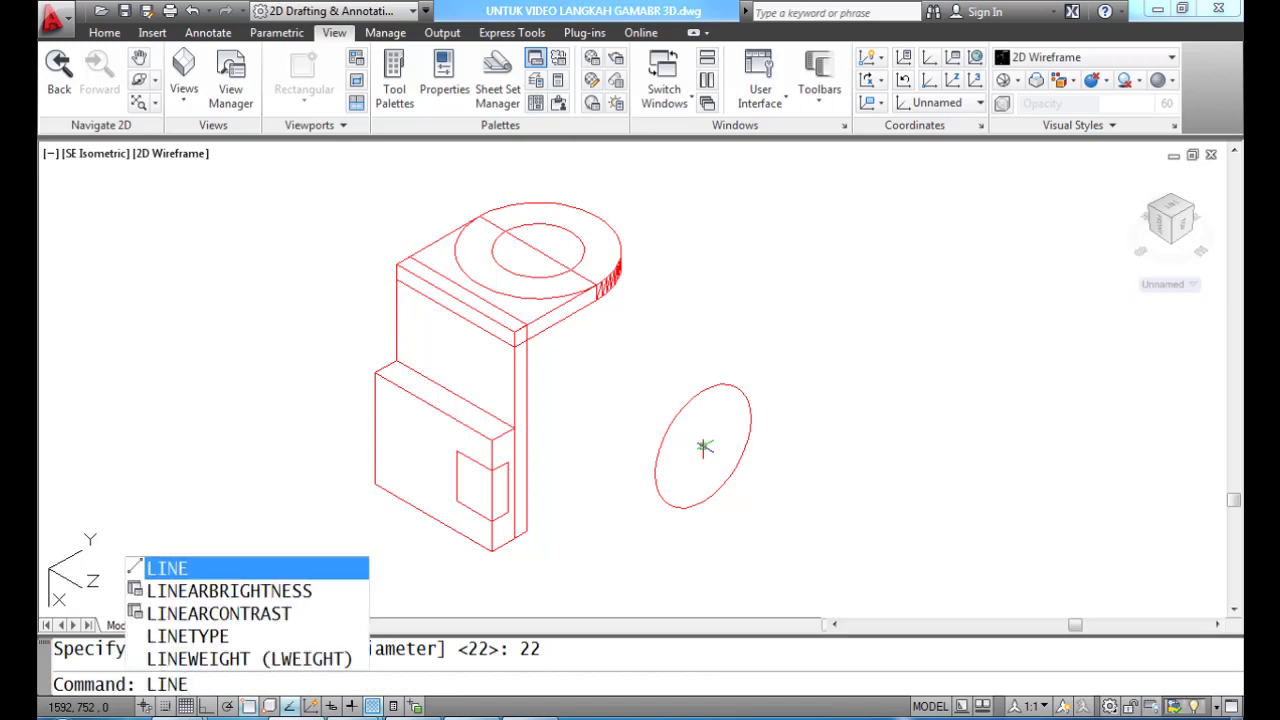
key("Return")
type("QUA")
key("Return")
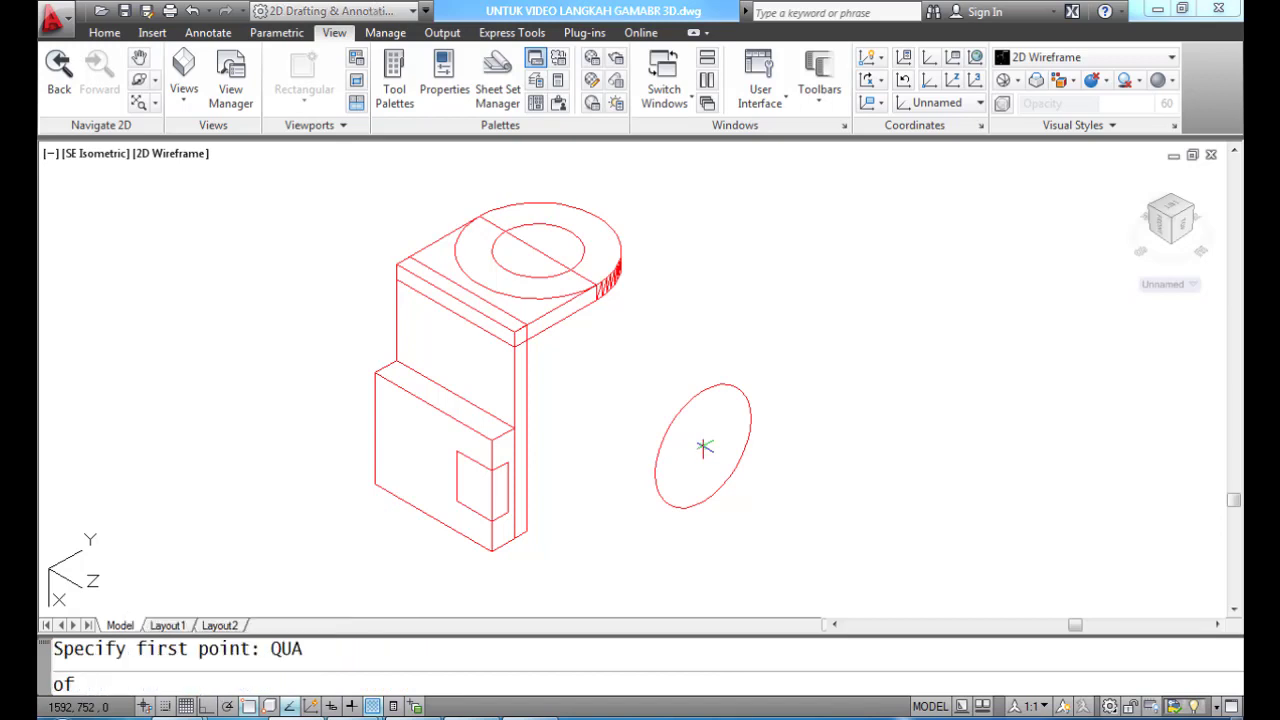
left_click(703, 504)
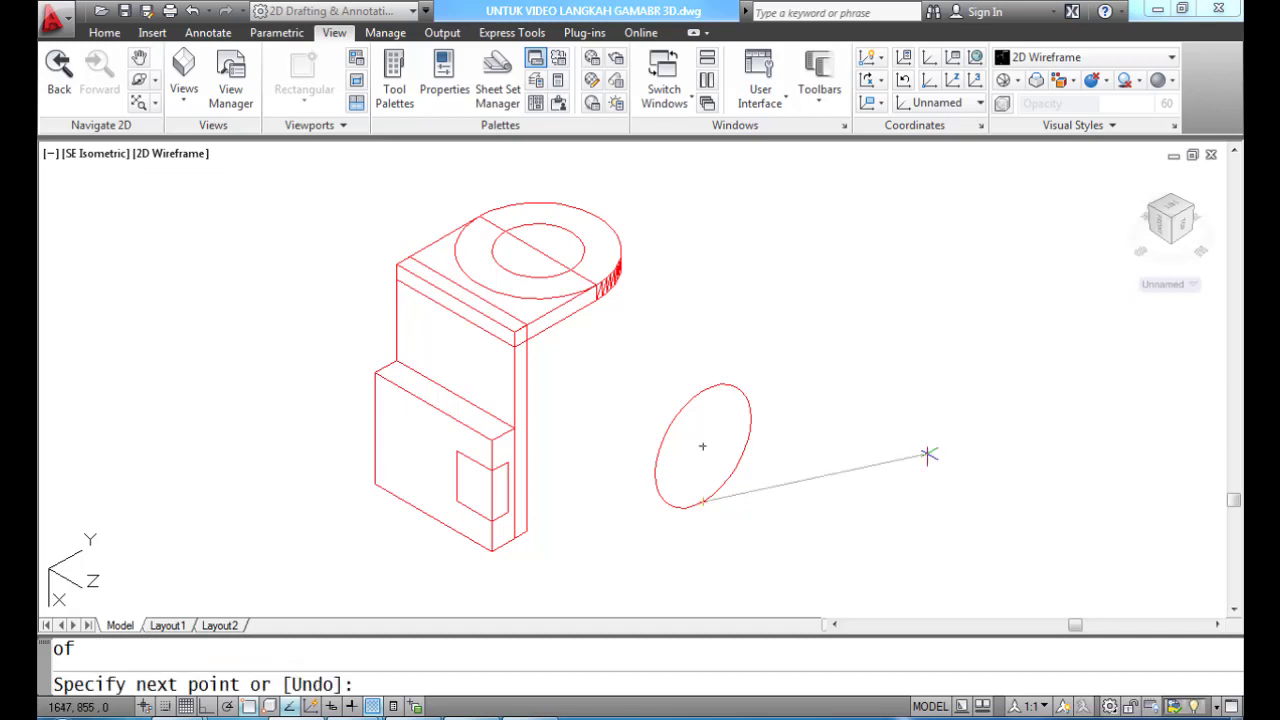
type("@35<90")
key("Return")
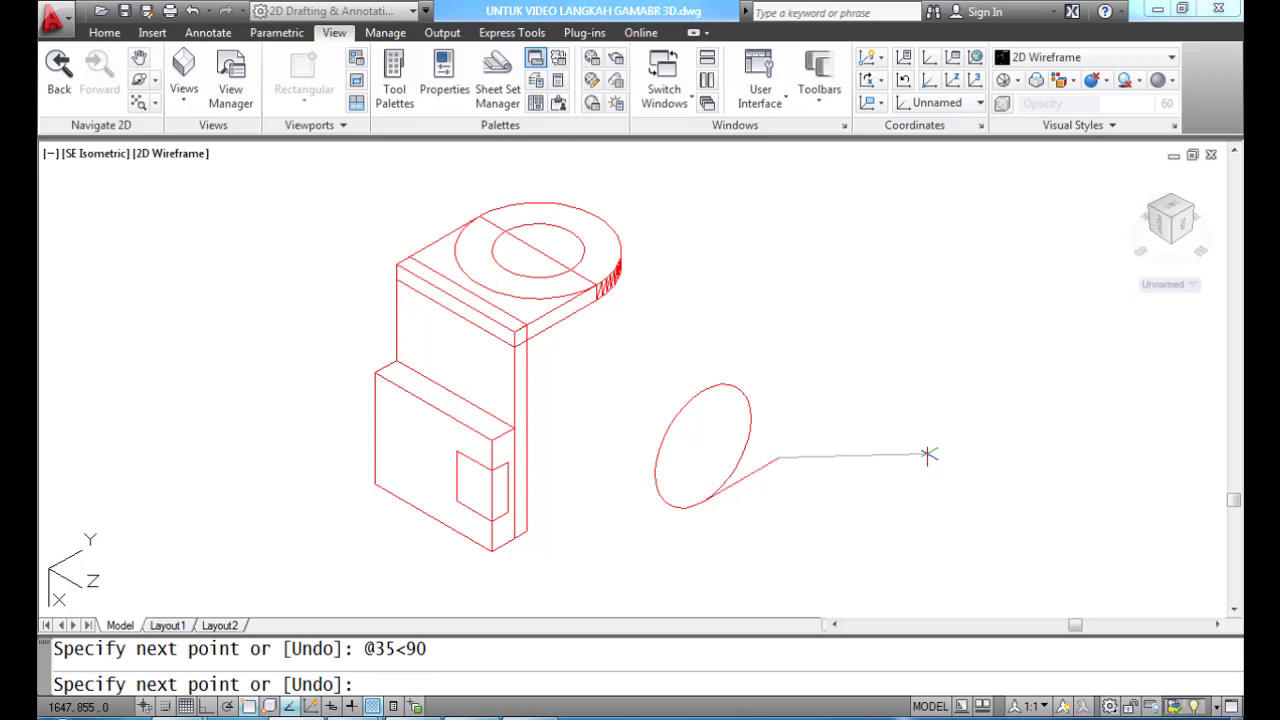
type("@82<180")
key("Return")
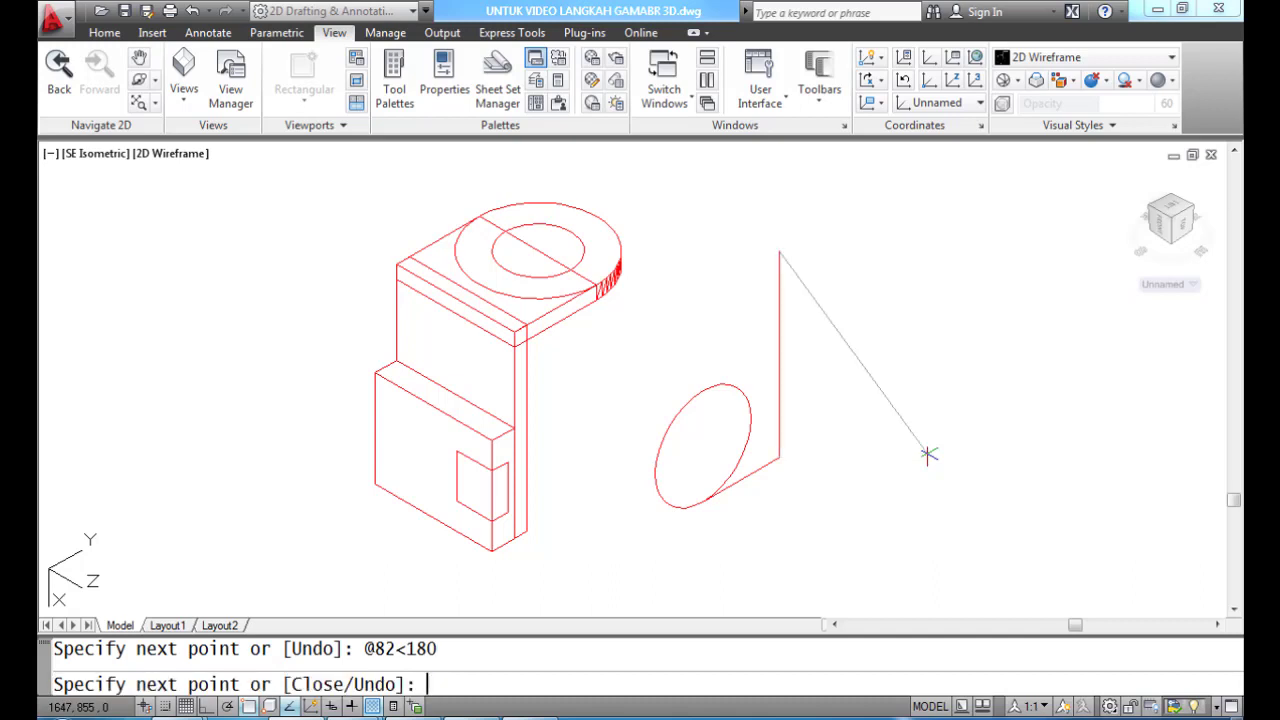
Step: Finish the line chain with a segment from the apex tangent to the circle's far side
type("TAN")
key("Return")
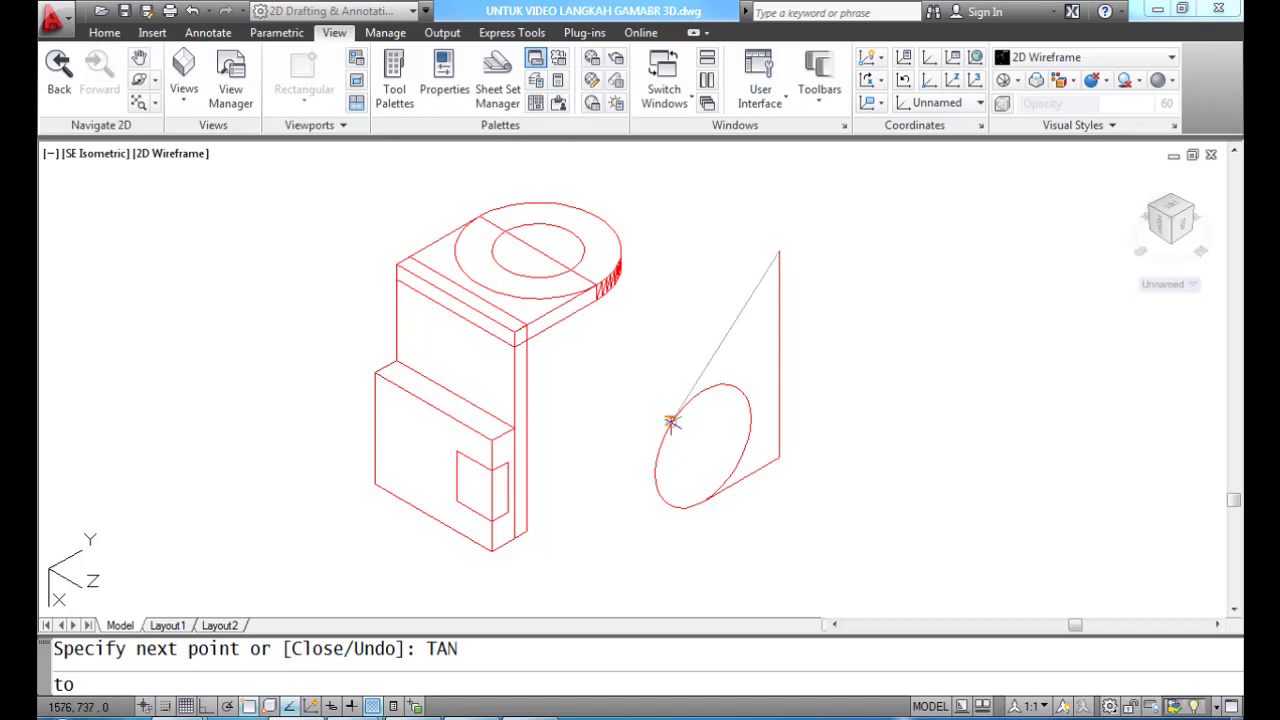
left_click(672, 421)
key("Return")
Step: Trim away the circle's inner arc between the tangent line and the base line, using all objects as cutting edges
type("TRI")
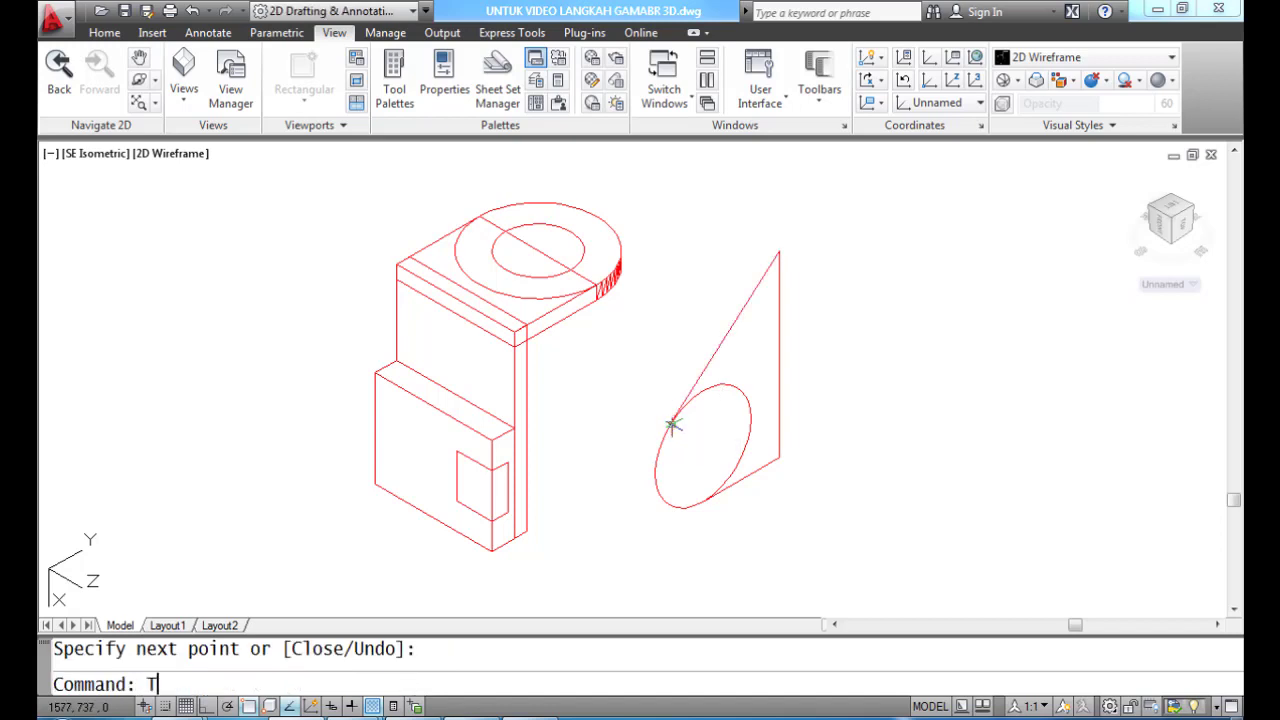
type("M")
key("Return")
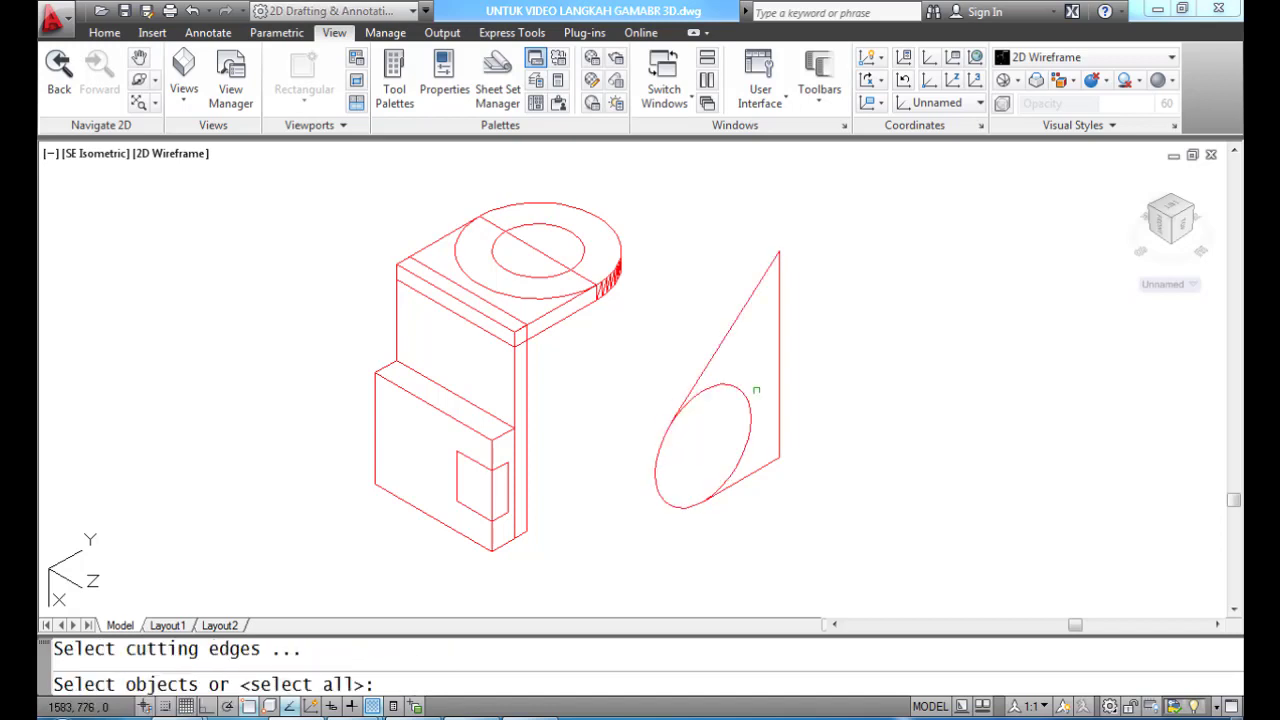
key("Return")
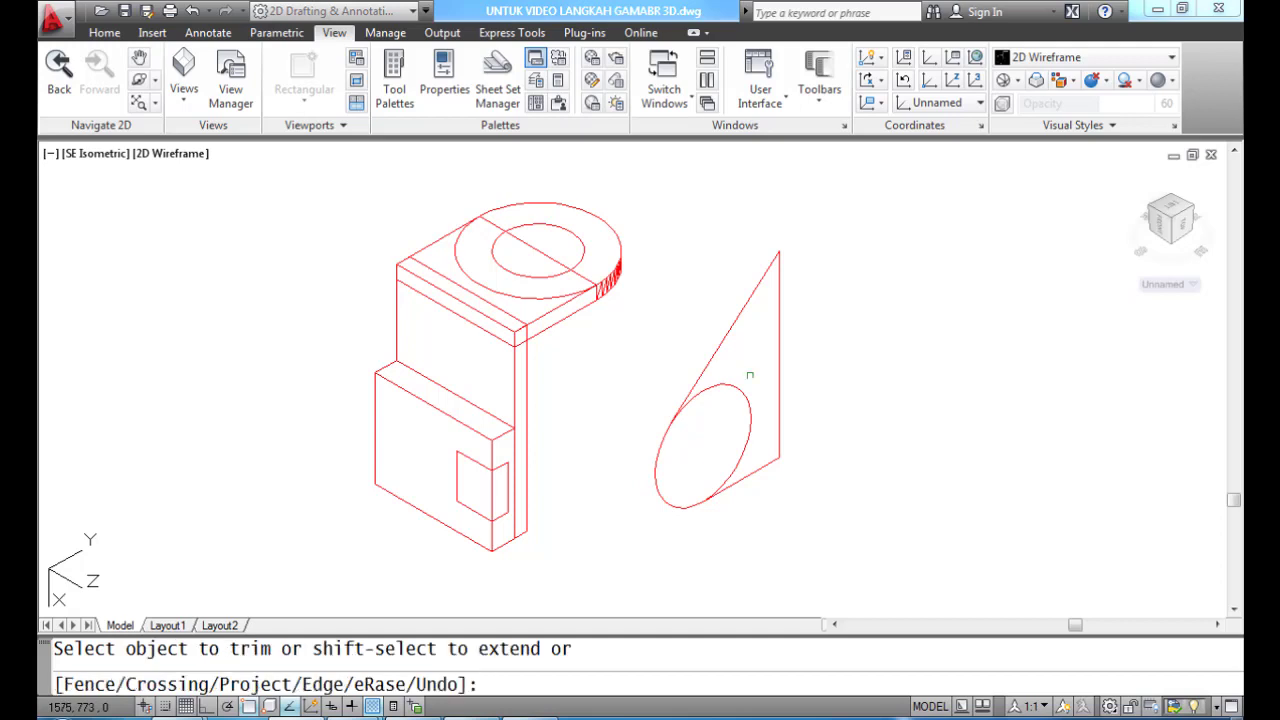
left_click(743, 389)
key("Return")
Step: Convert the vertical line to a polyline and join the base line, arc and tangent line into one closed profile
type("PEDIT")
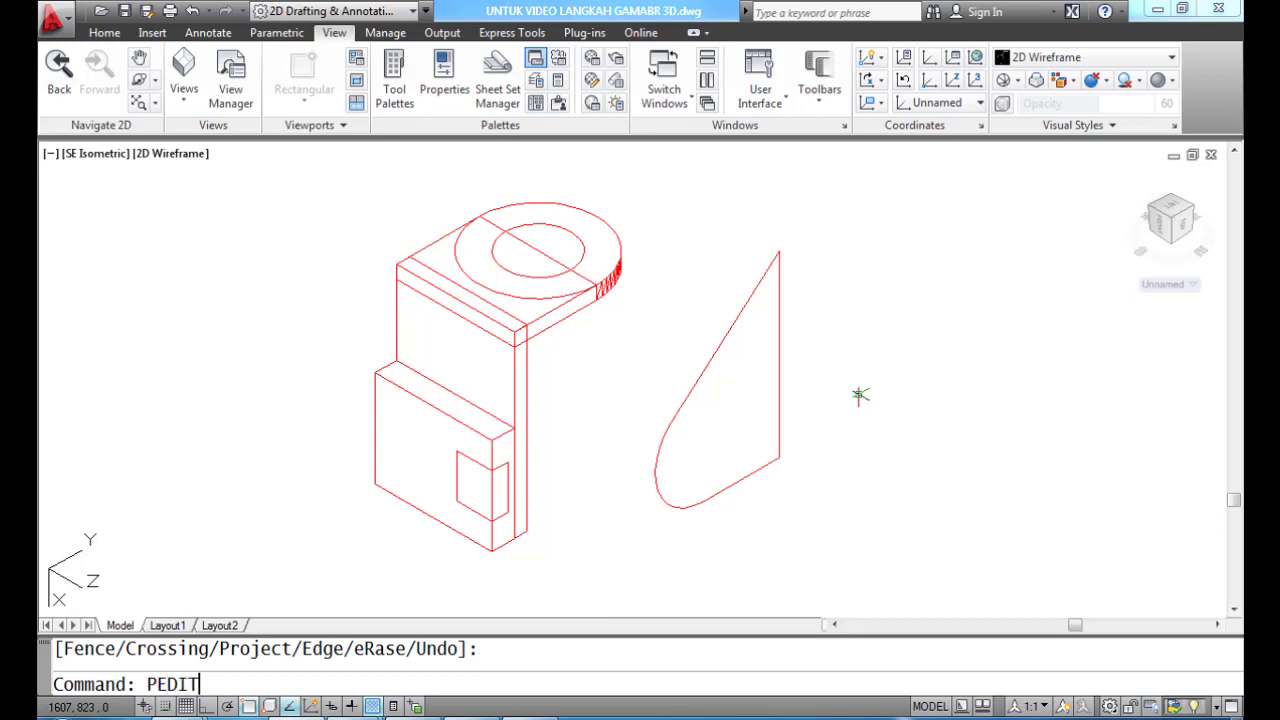
key("Return")
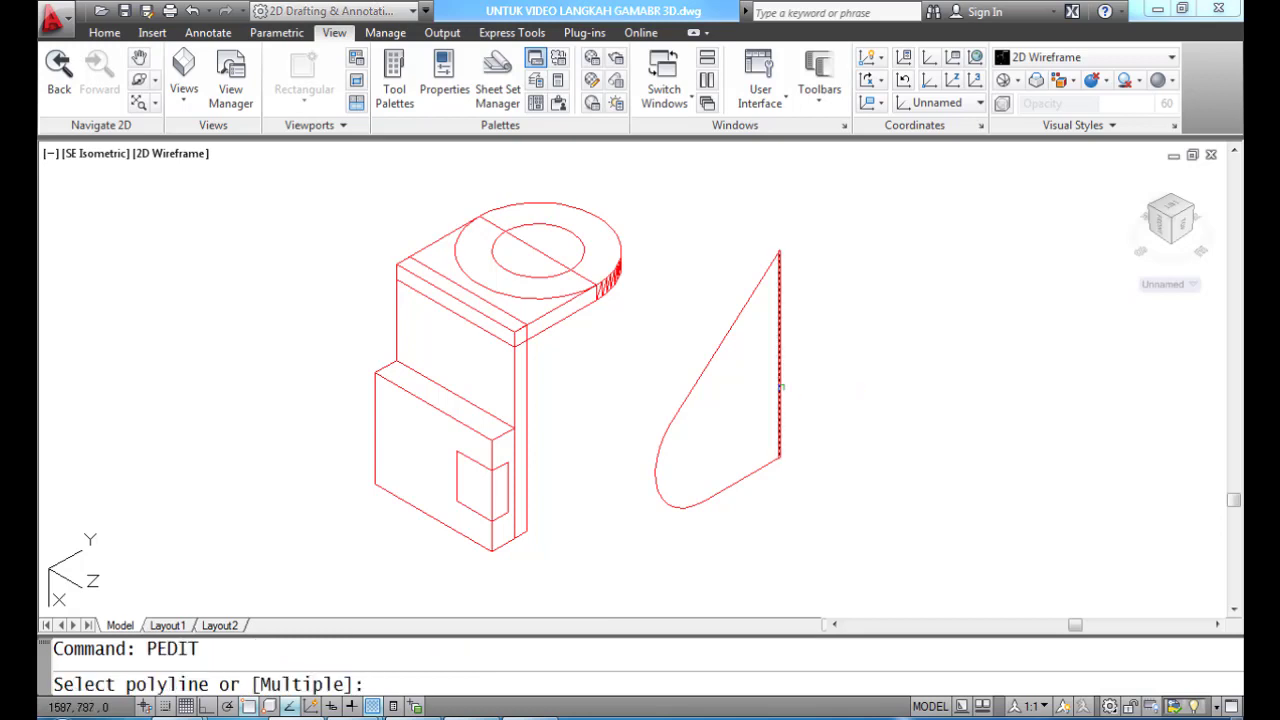
left_click(781, 386)
key("Return")
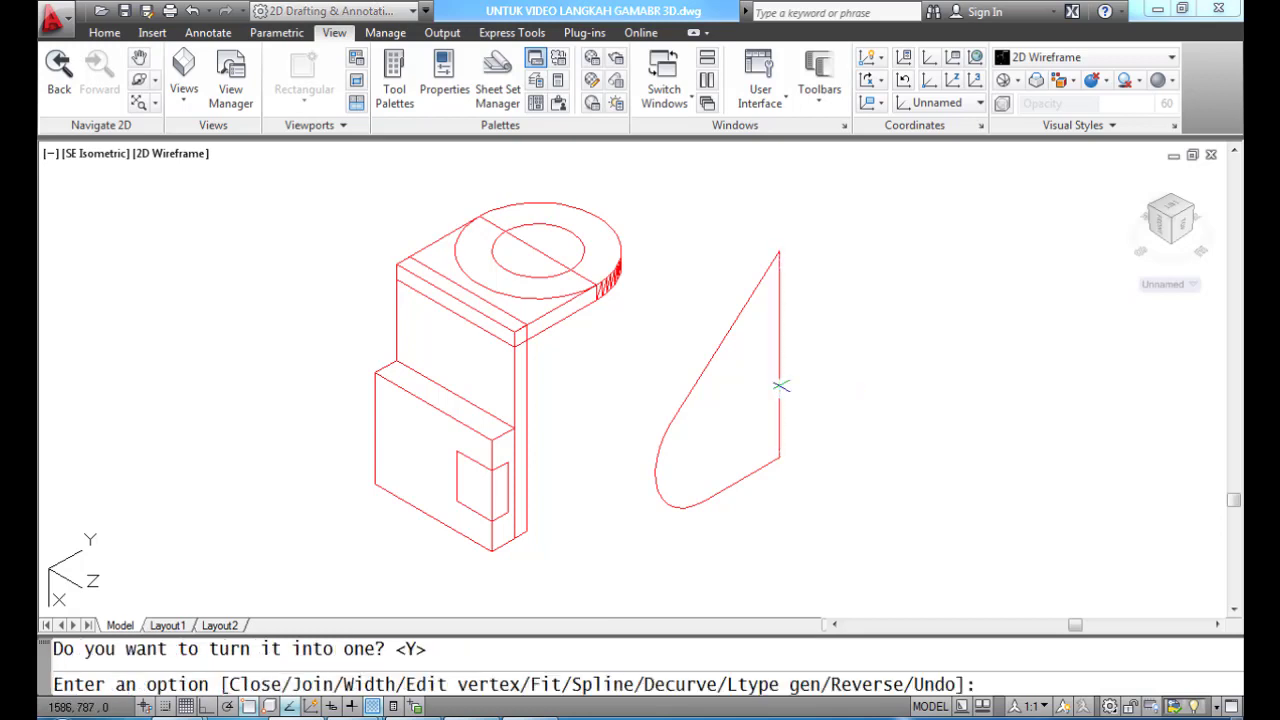
type("J")
key("Return")
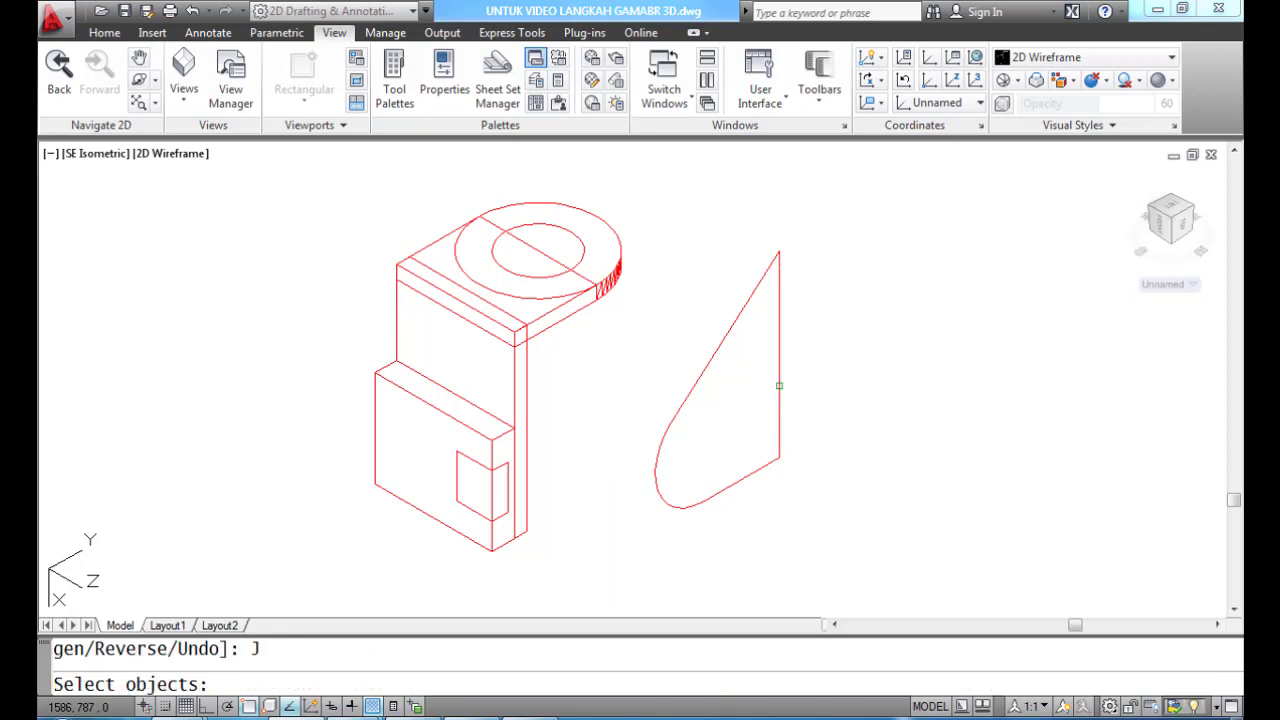
left_click(633, 210)
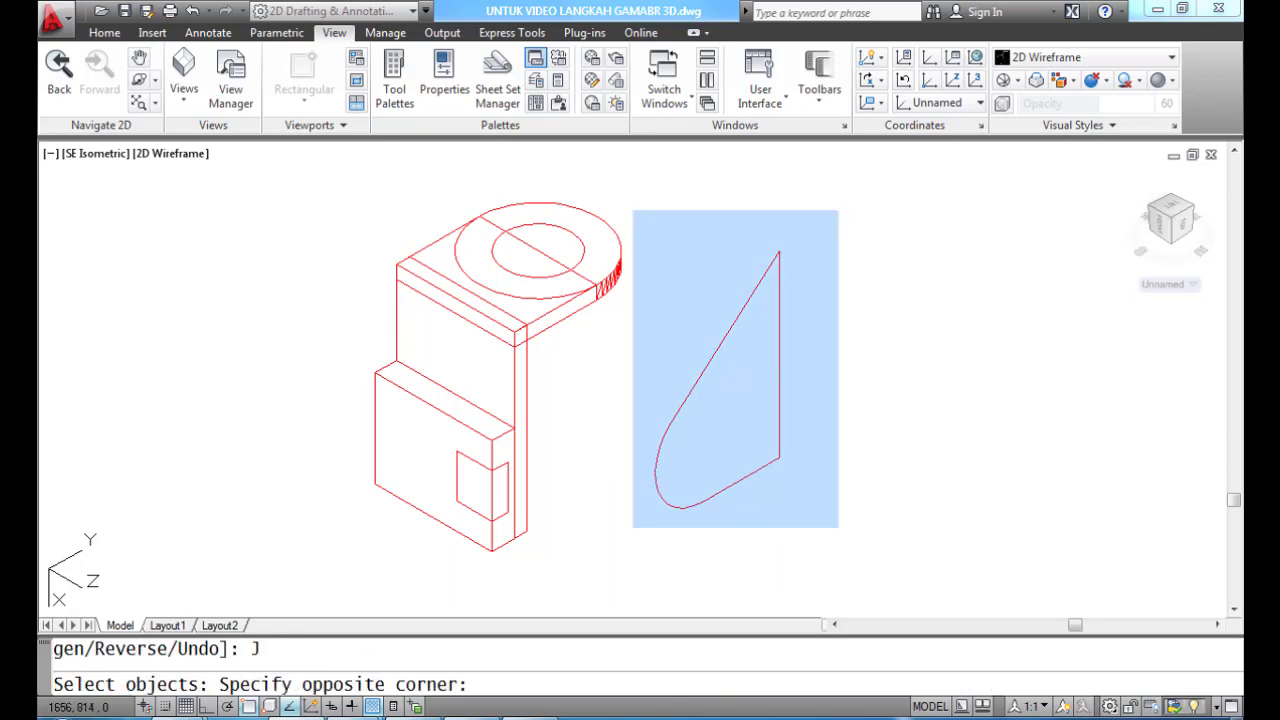
left_click(838, 527)
key("Return")
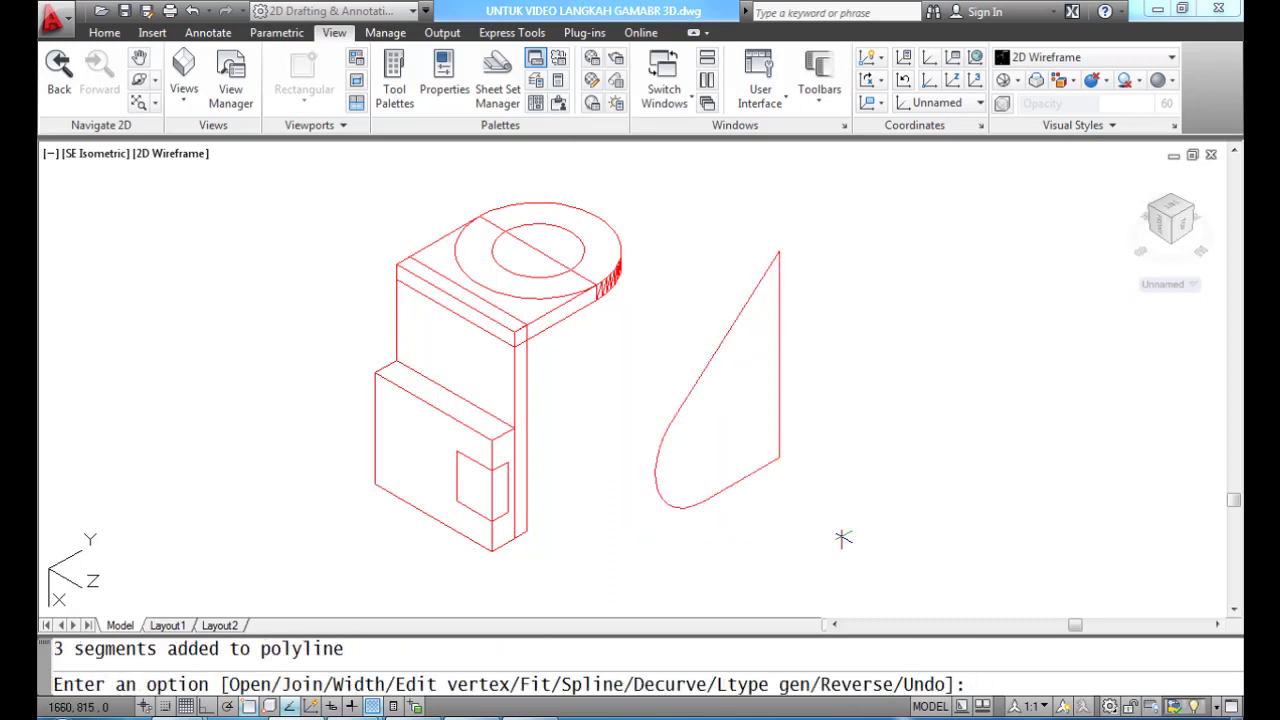
key("Return")
Step: Extrude the closed rounded triangular profile to a height of 16
type("EXTRUDE")
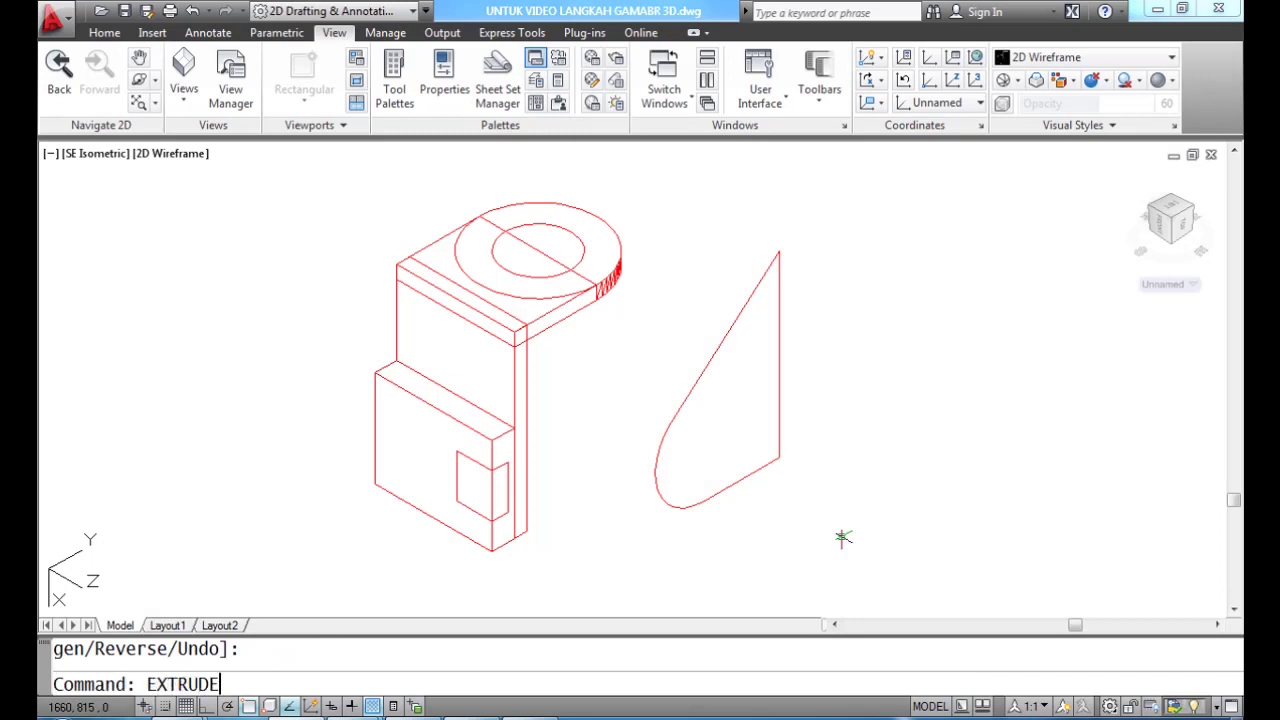
key("Return")
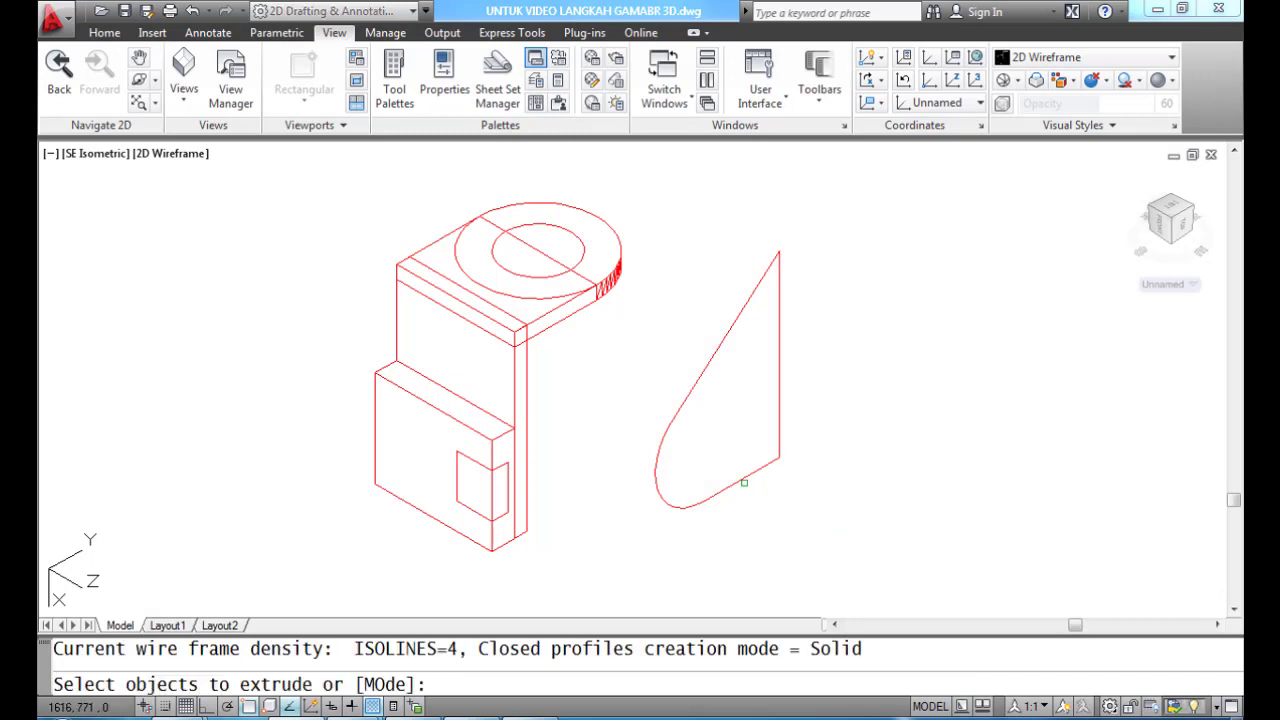
left_click(744, 480)
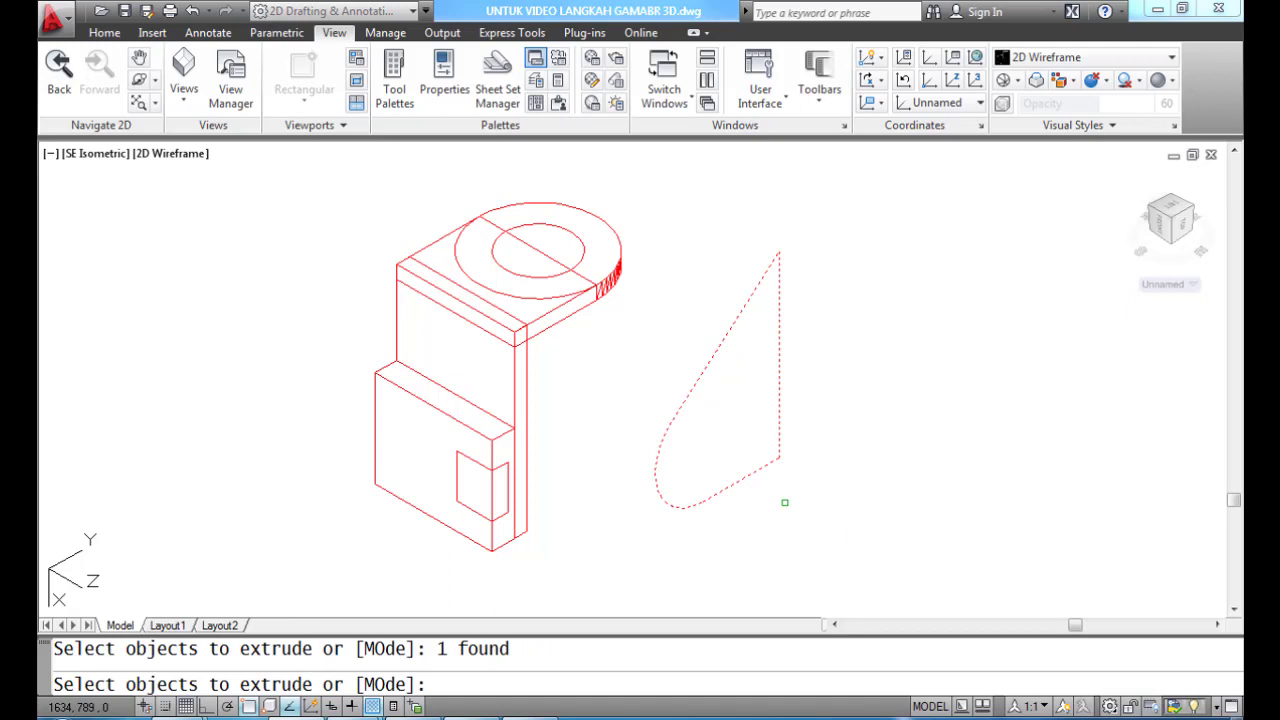
right_click(785, 502)
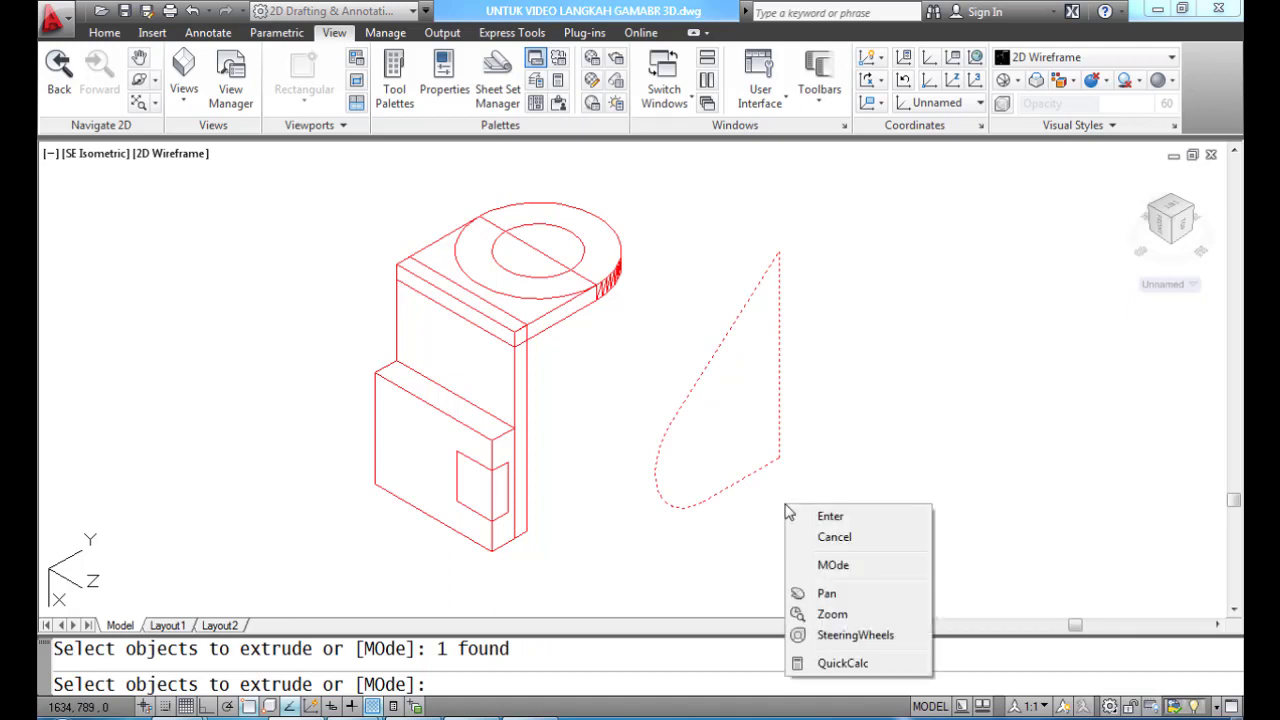
left_click(785, 502)
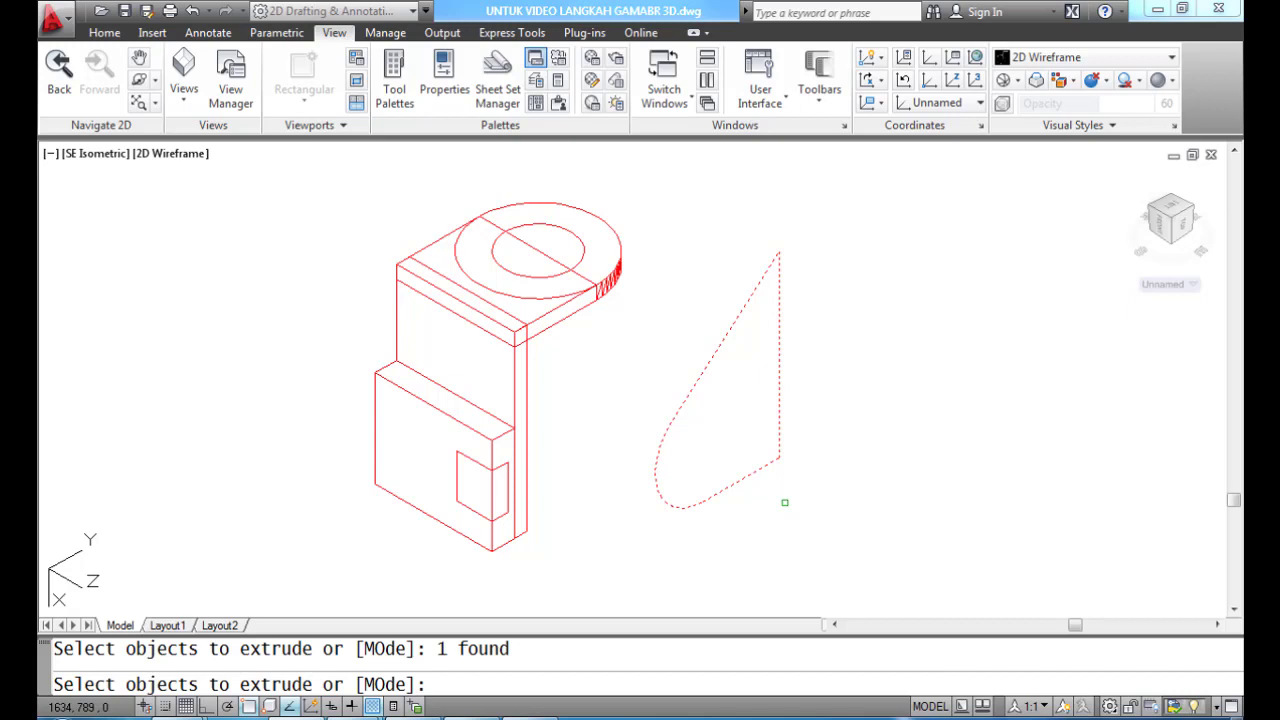
key("Return")
type("16")
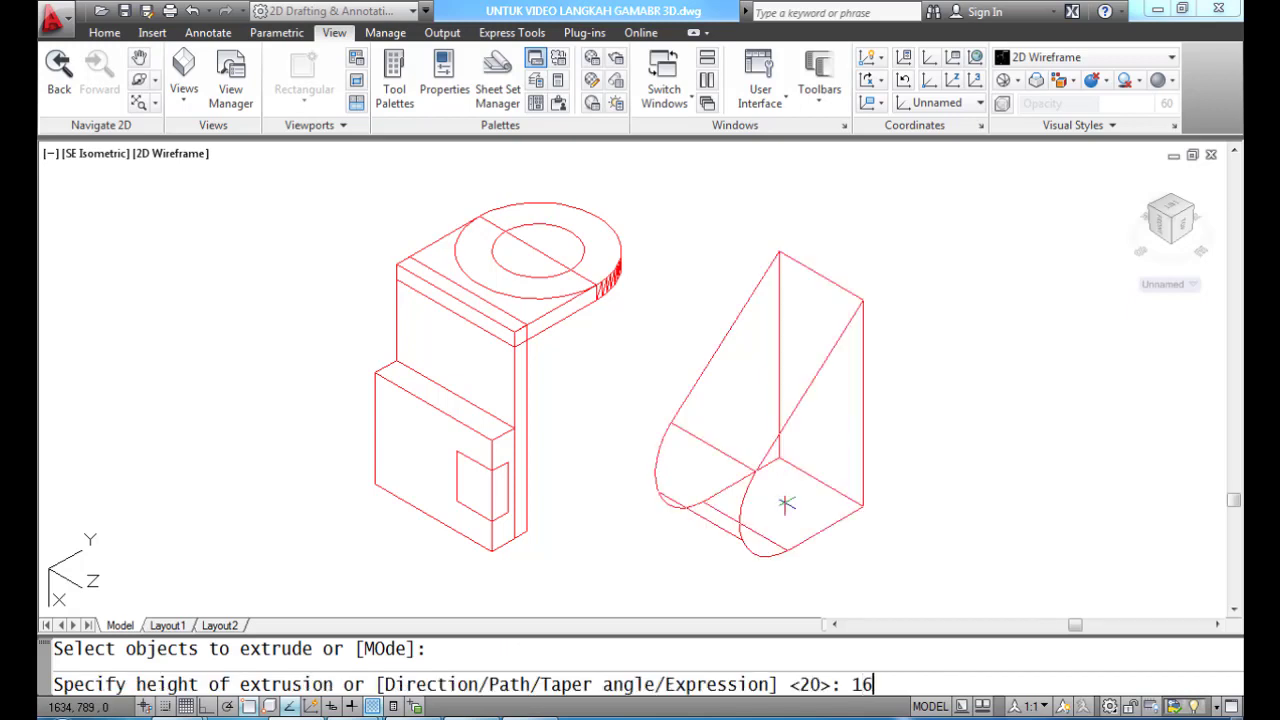
key("Return")
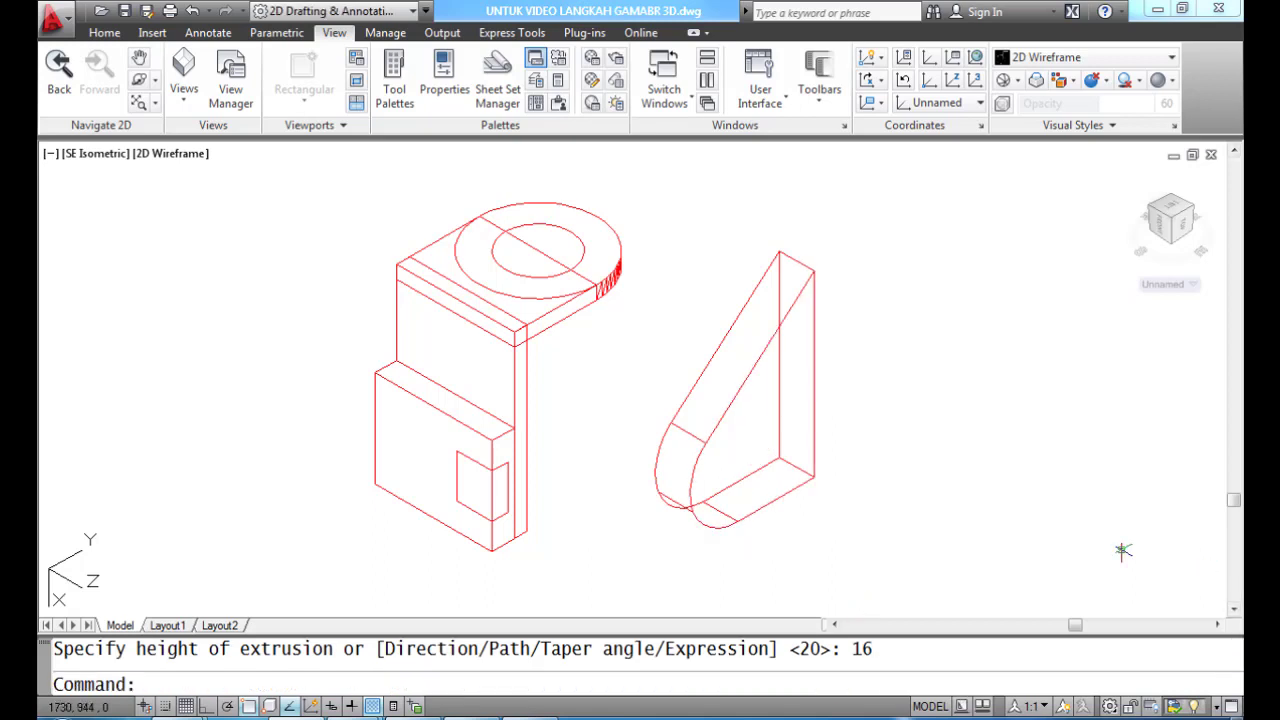
Step: Move the extruded side piece by its inner lower corner onto the upright plate's lower corner behind the front block, and hide the hidden lines
middle_click(1187, 553)
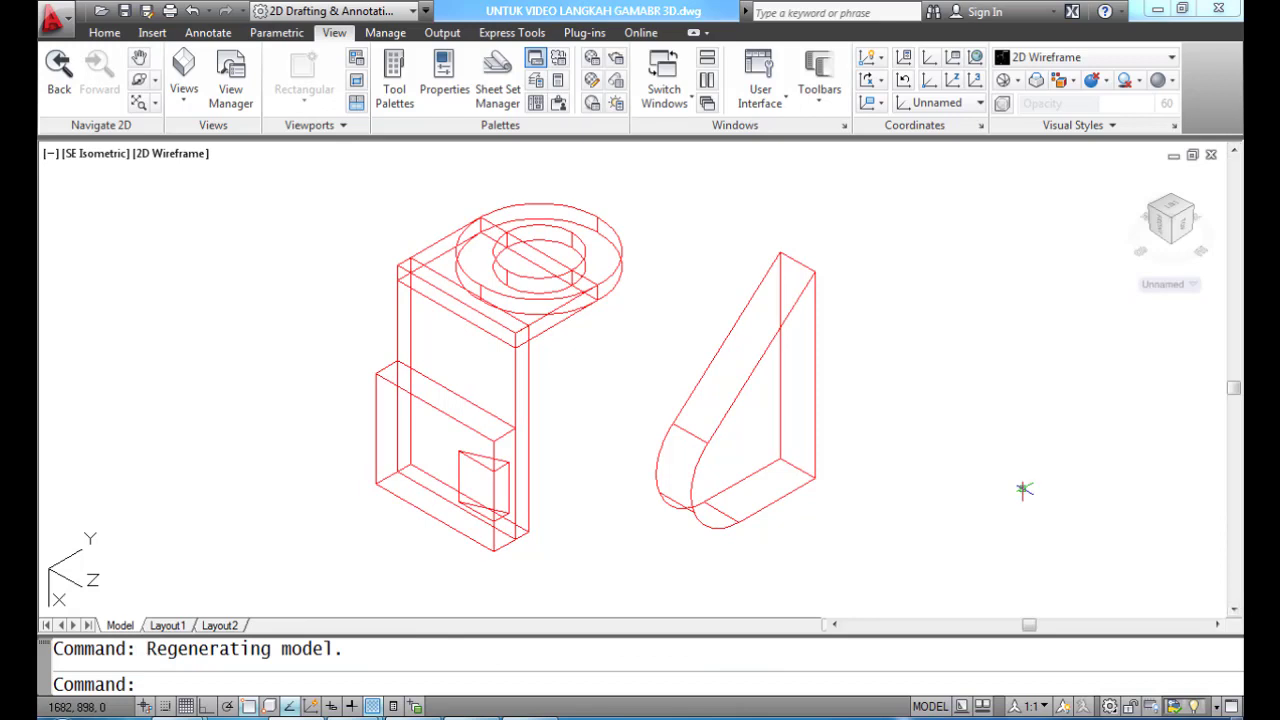
type("MOVE")
key("Return")
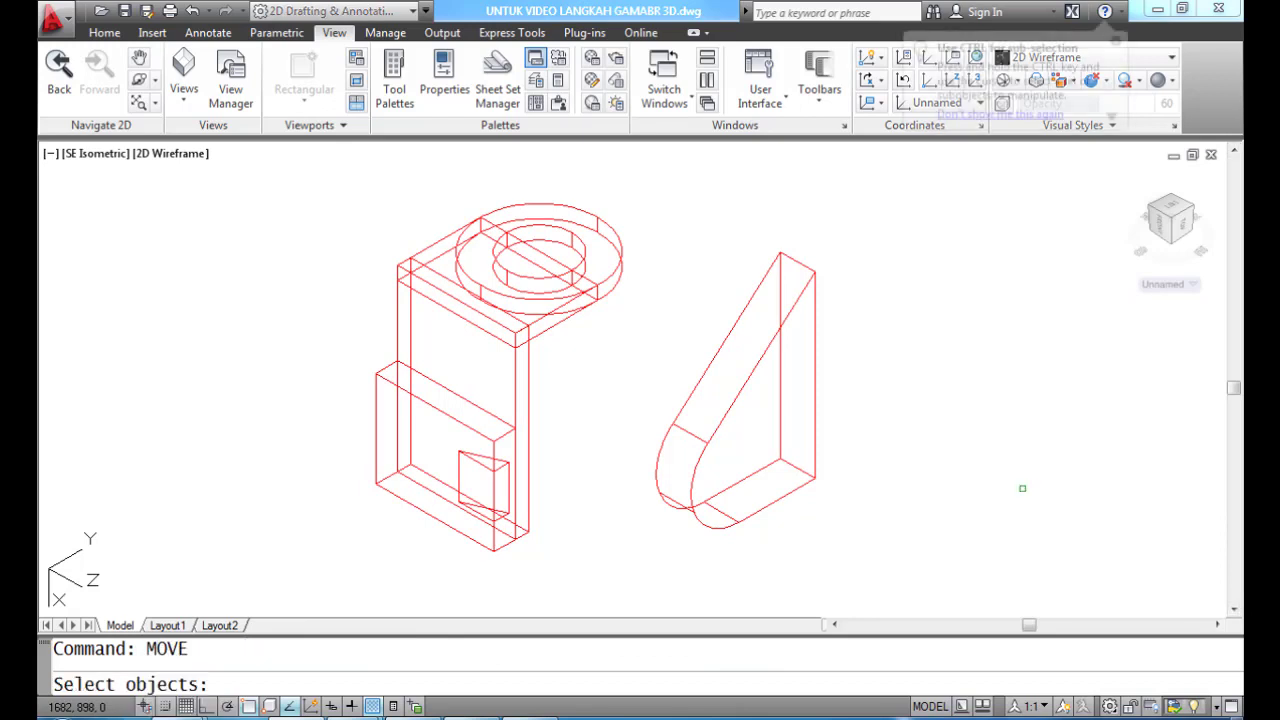
left_click(805, 484)
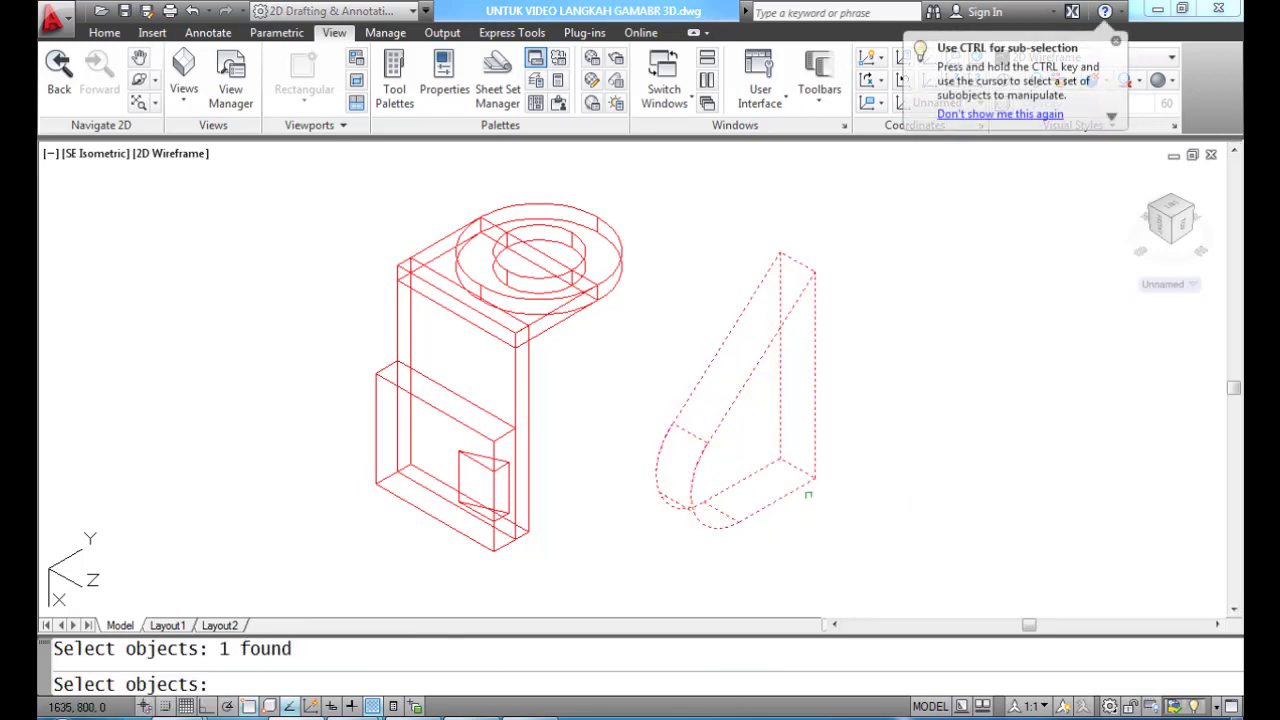
key("Return")
left_click(780, 458)
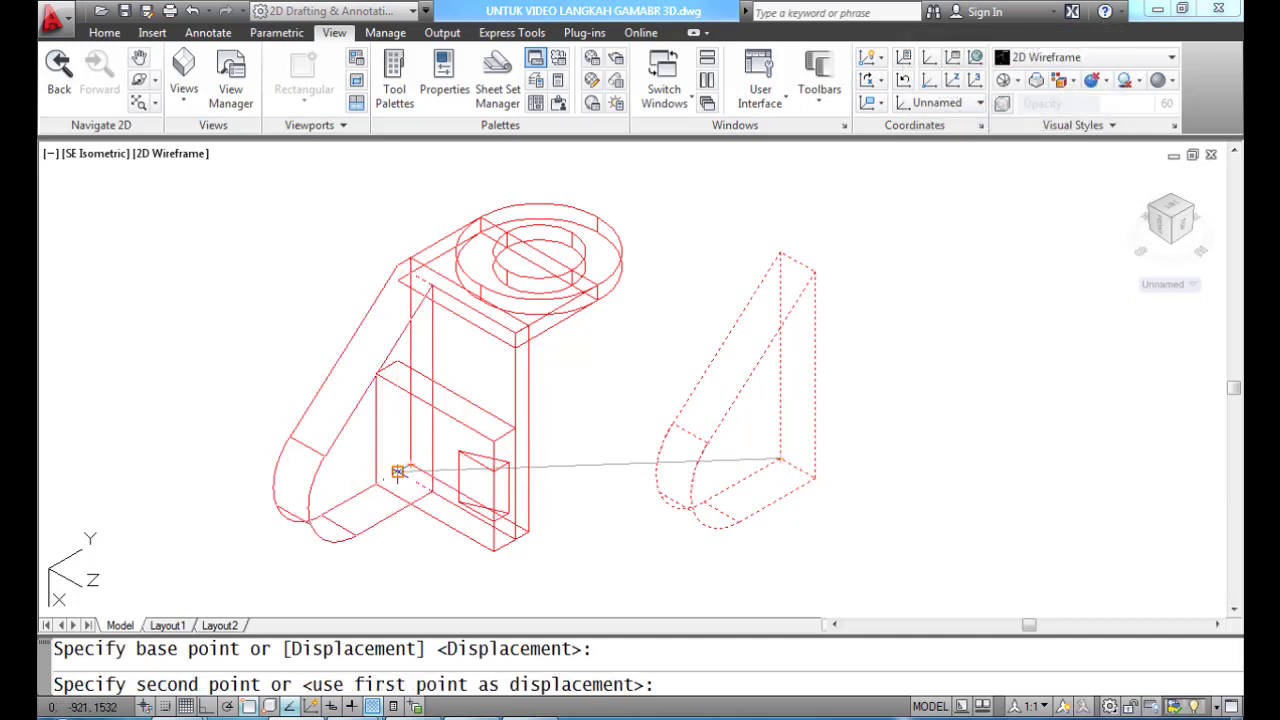
left_click(411, 464)
type("HIDE")
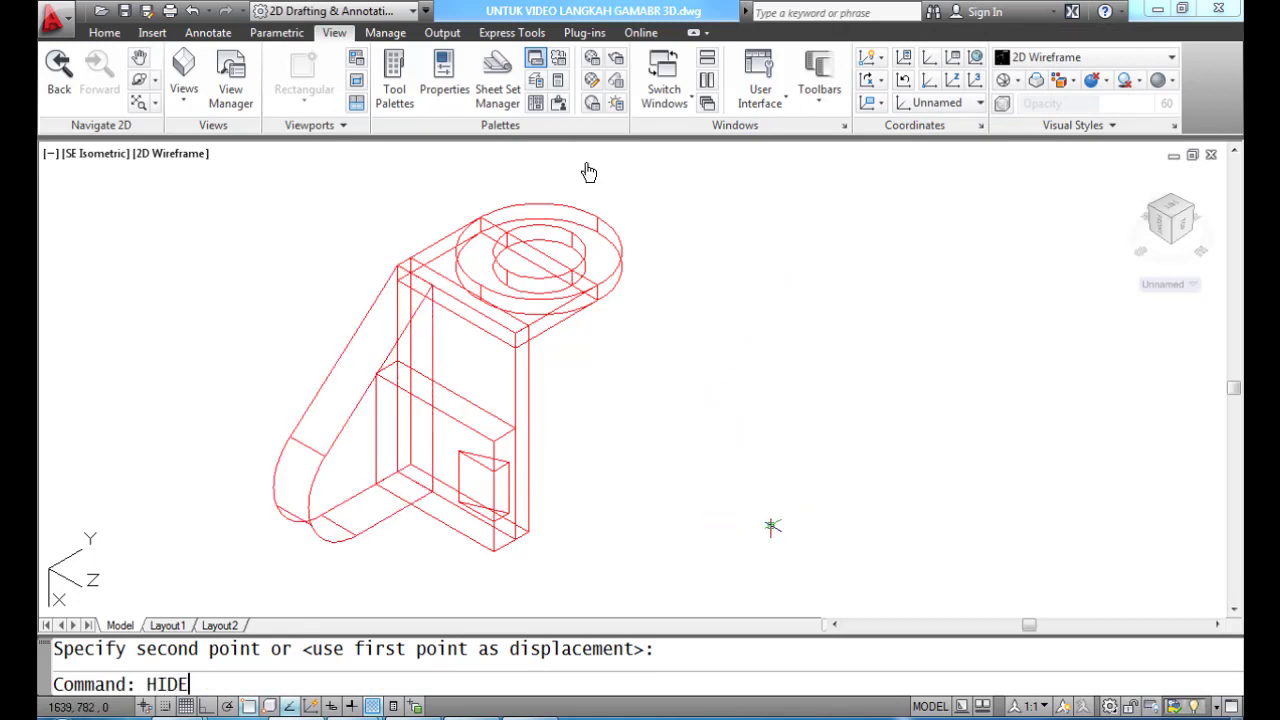
key("Return")
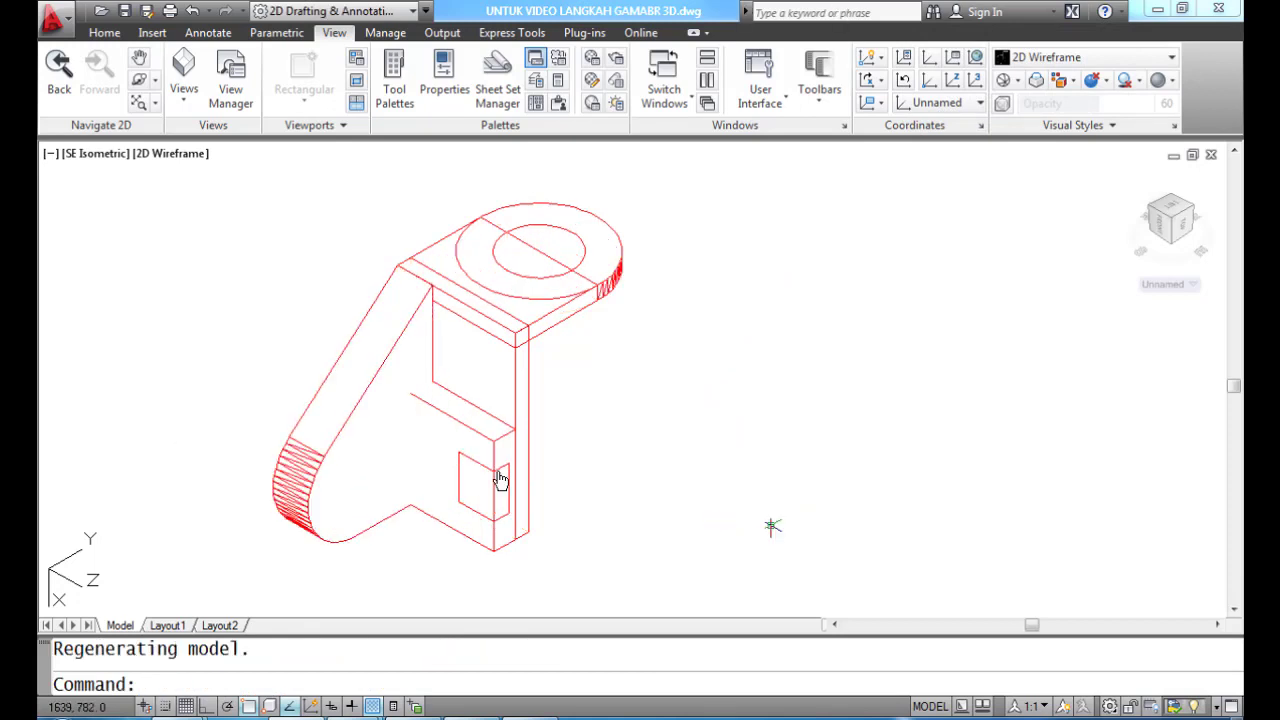
Step: Create a cylinder of radius 10 and height 16 centred on the side piece's rounded end, and hide the hidden lines
type("CYLI")
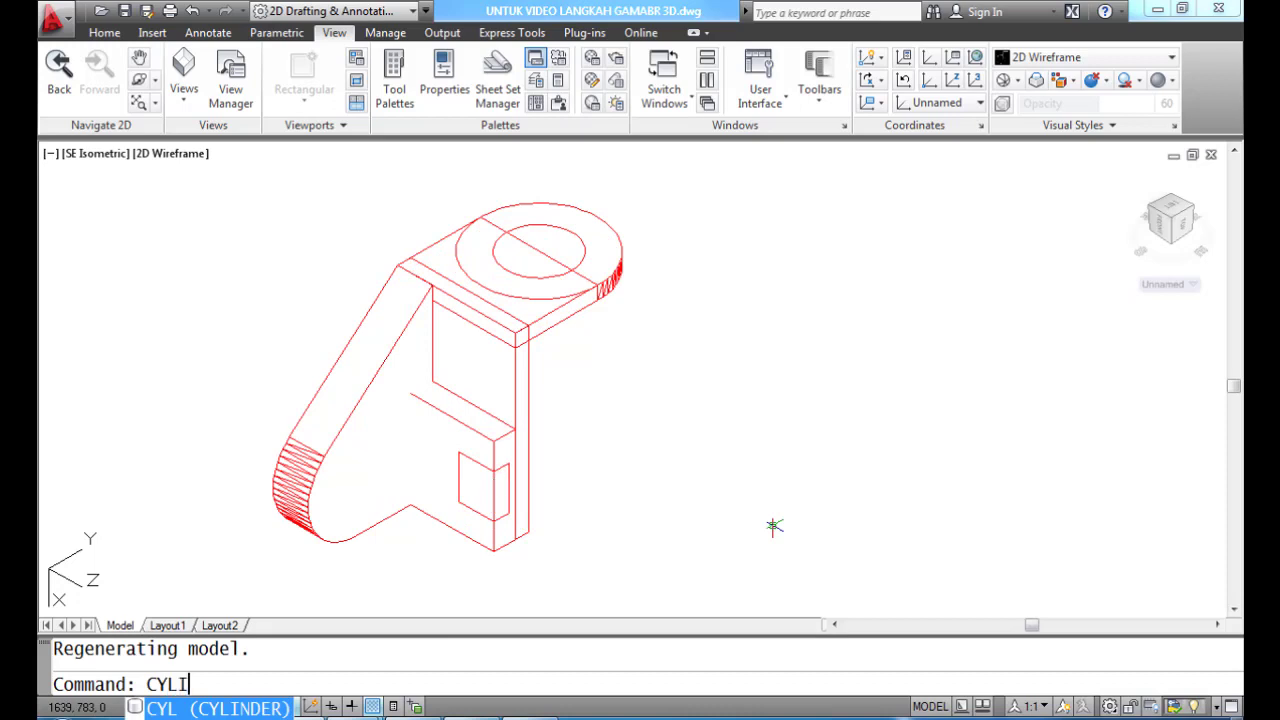
type("NDER")
key("Return")
type("CEN")
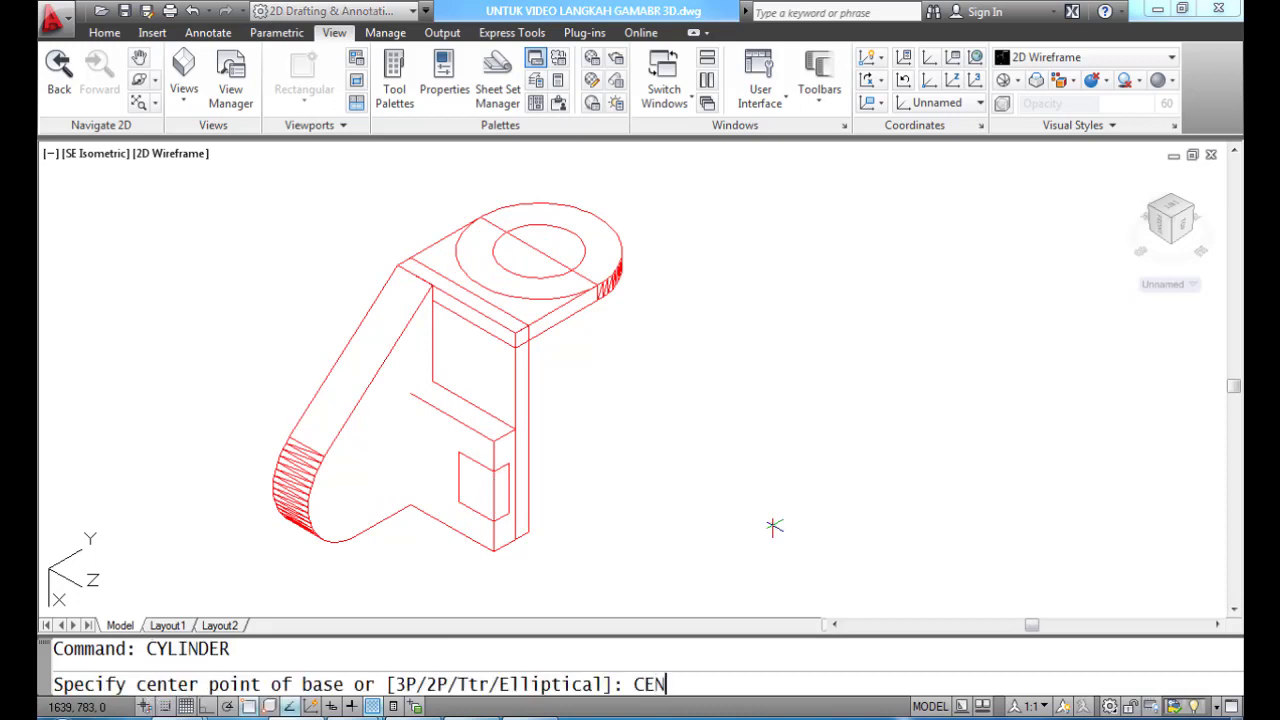
key("Return")
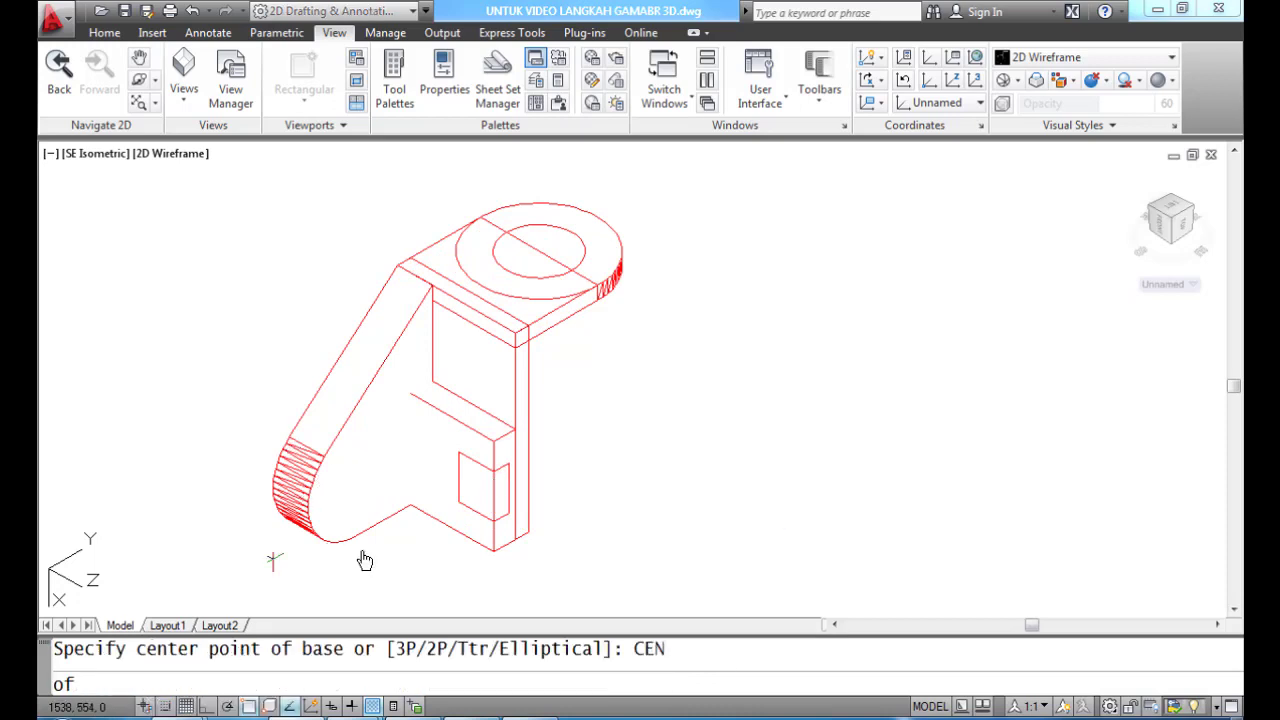
left_click(326, 518)
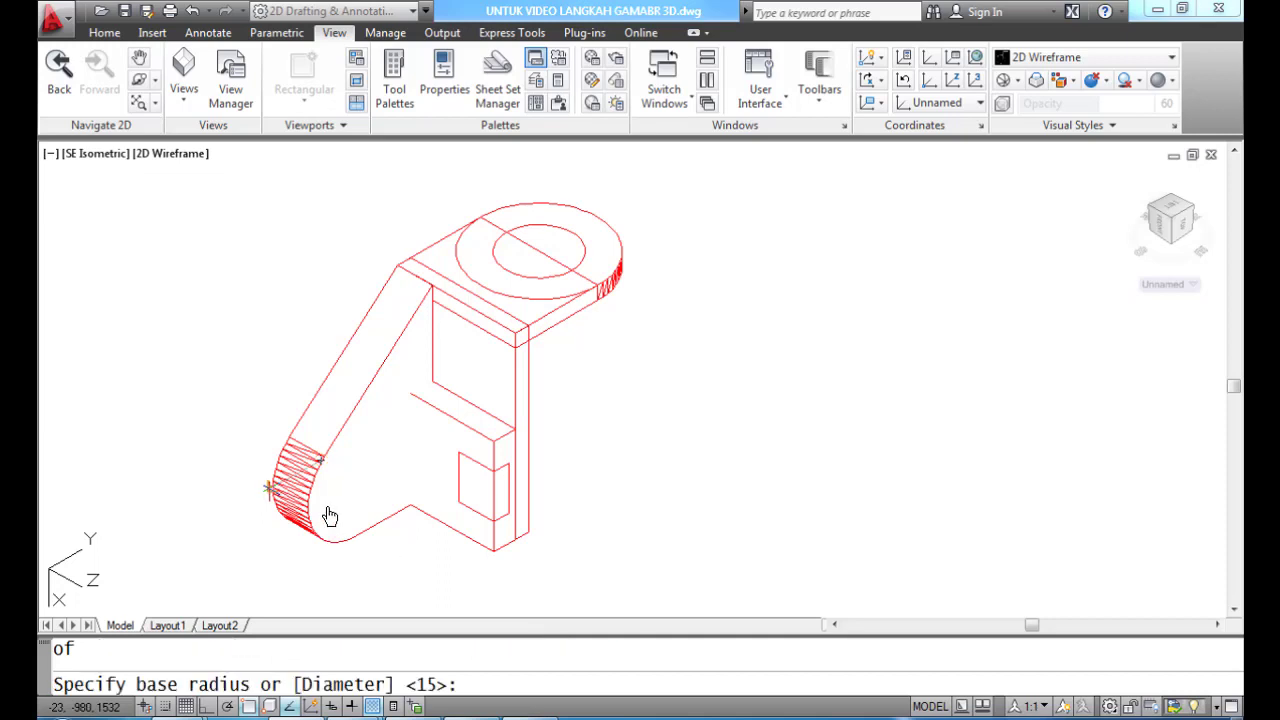
type("10")
key("Return")
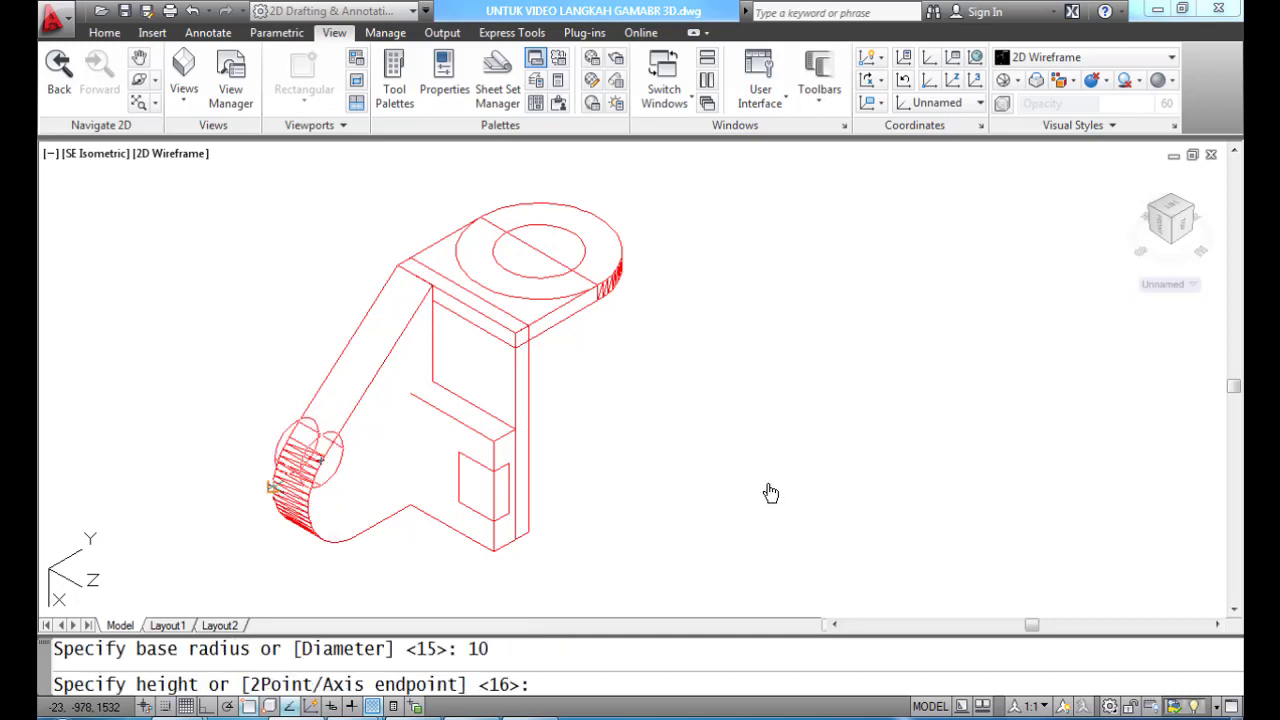
type("16")
key("Return")
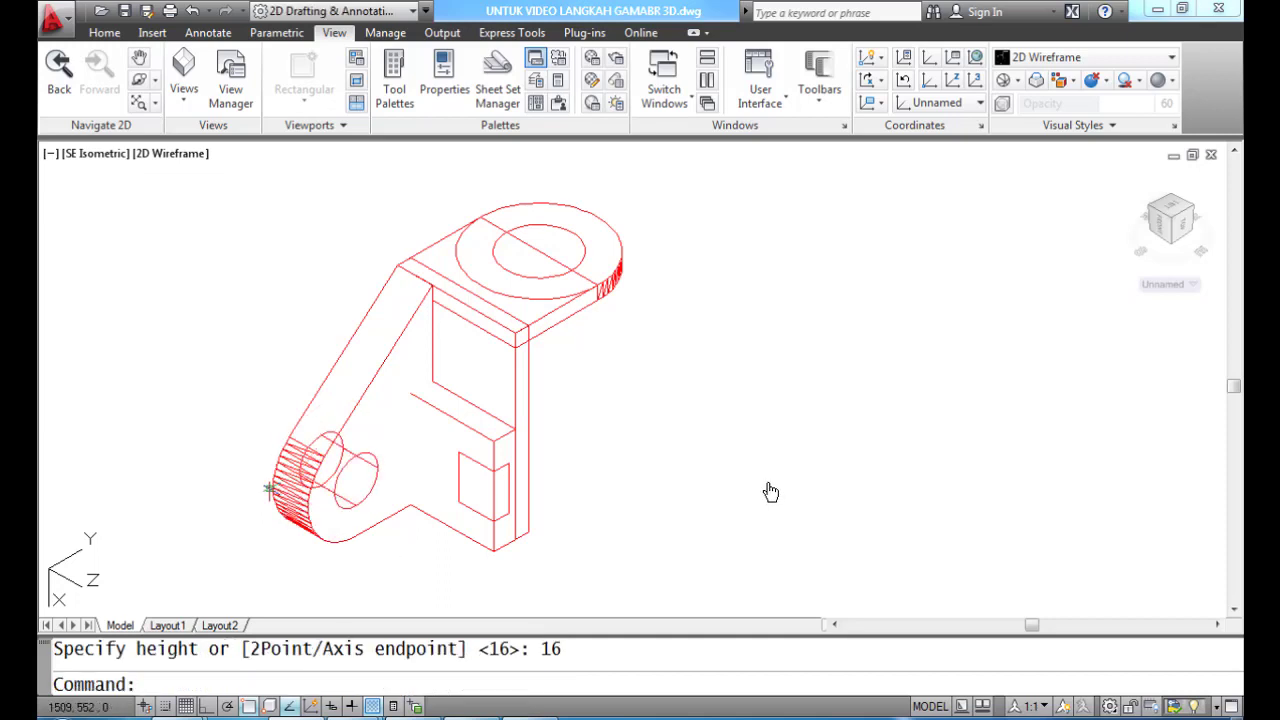
type("HID")
key("Return")
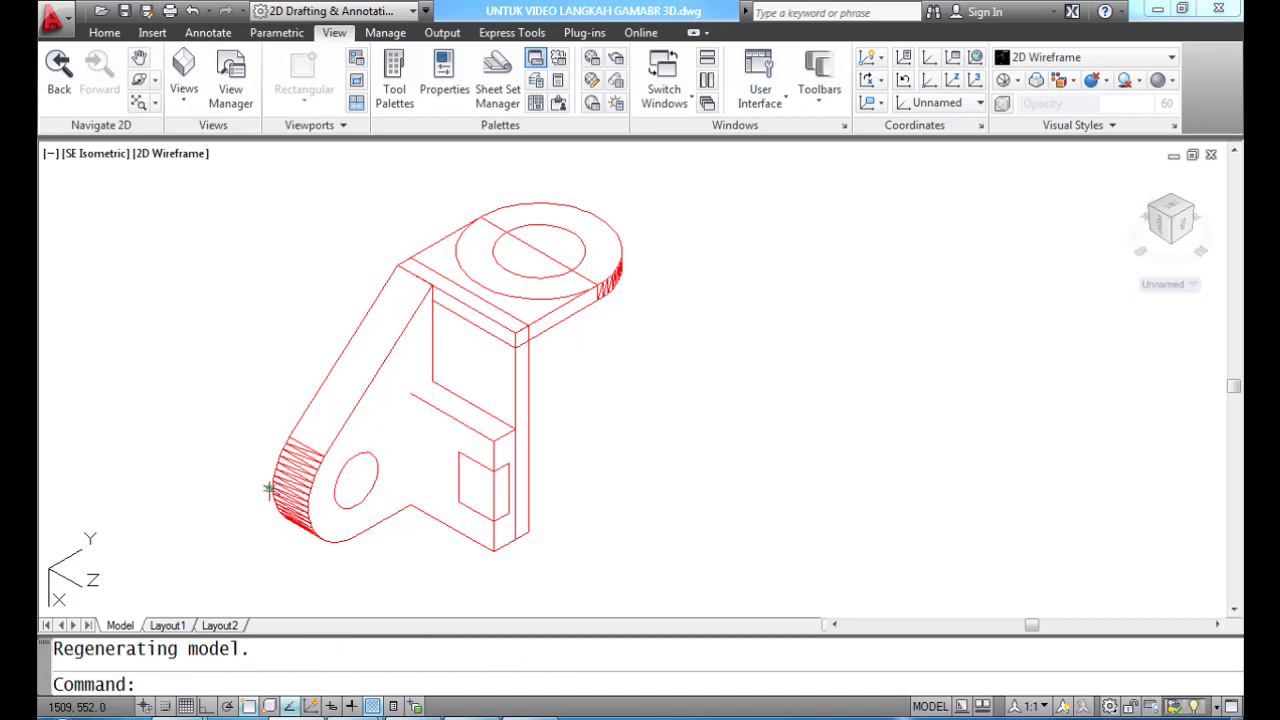
Step: Subtract the front block's corner cut body, the side cylinder and the top plate's inner cylinder from the five bracket solids, and hide the hidden lines
type("SUBTRACT")
key("Return")
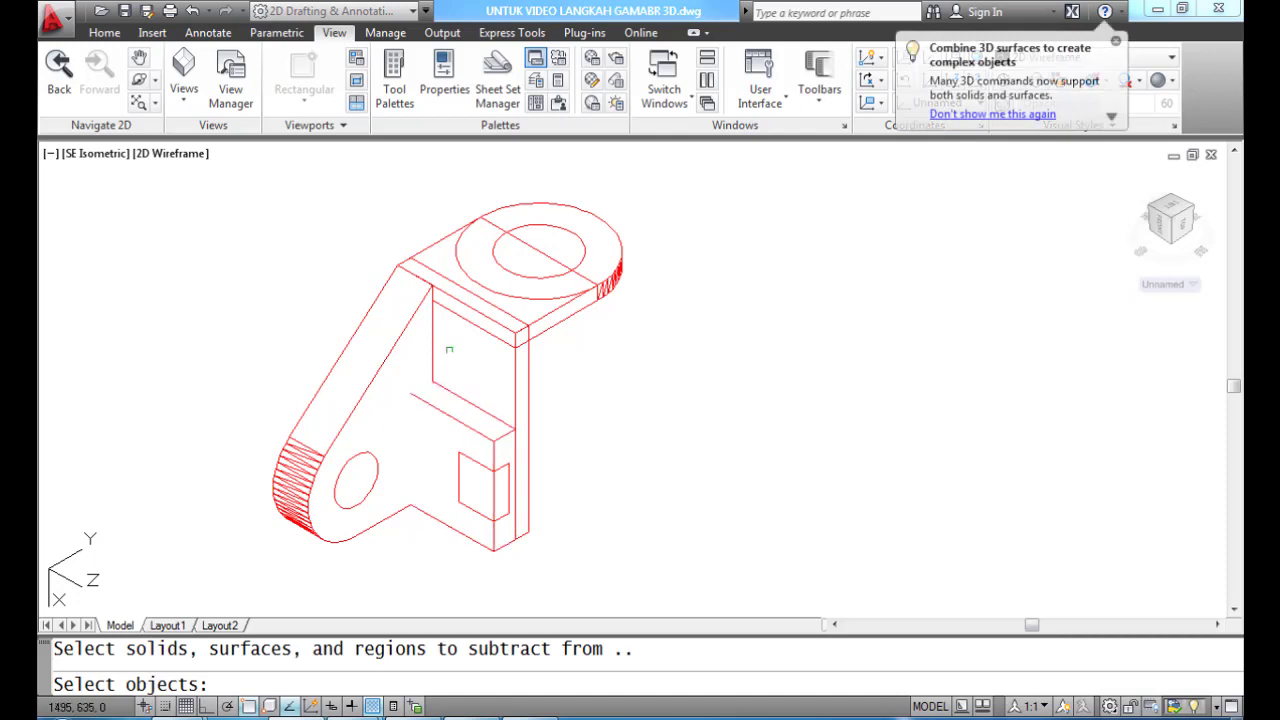
left_click(411, 323)
left_click(507, 341)
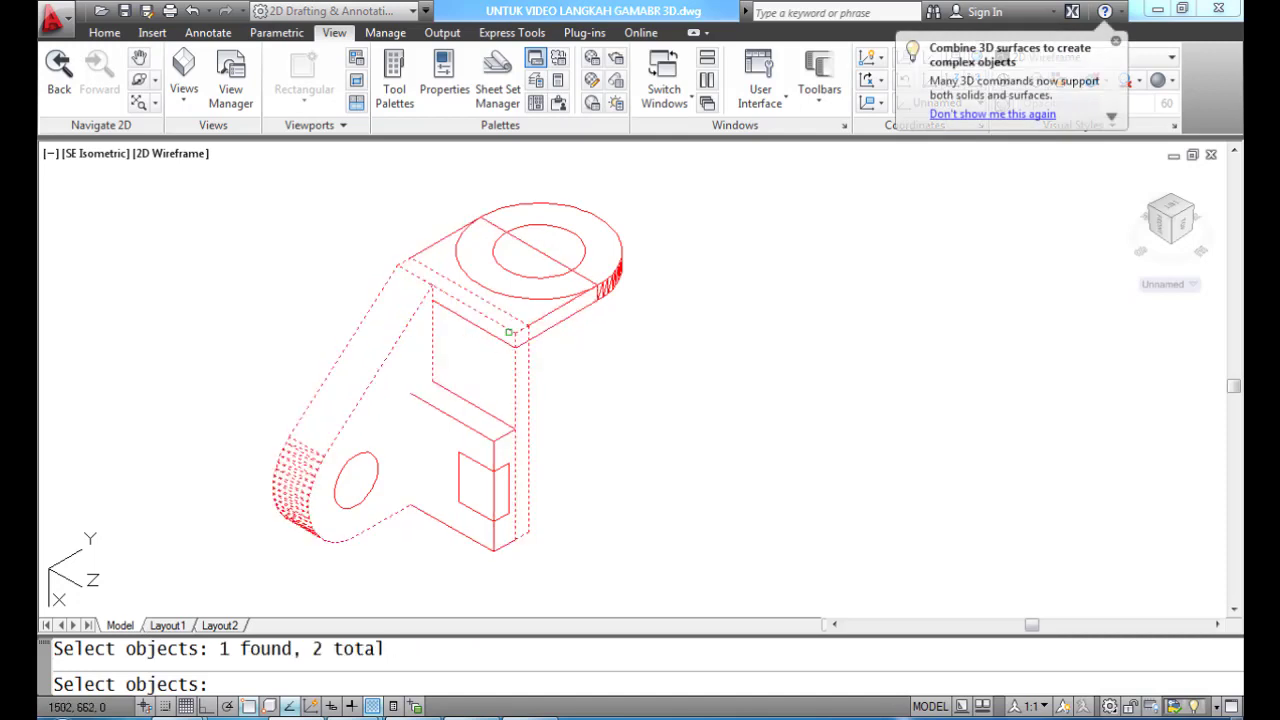
left_click(507, 341)
left_click(618, 270)
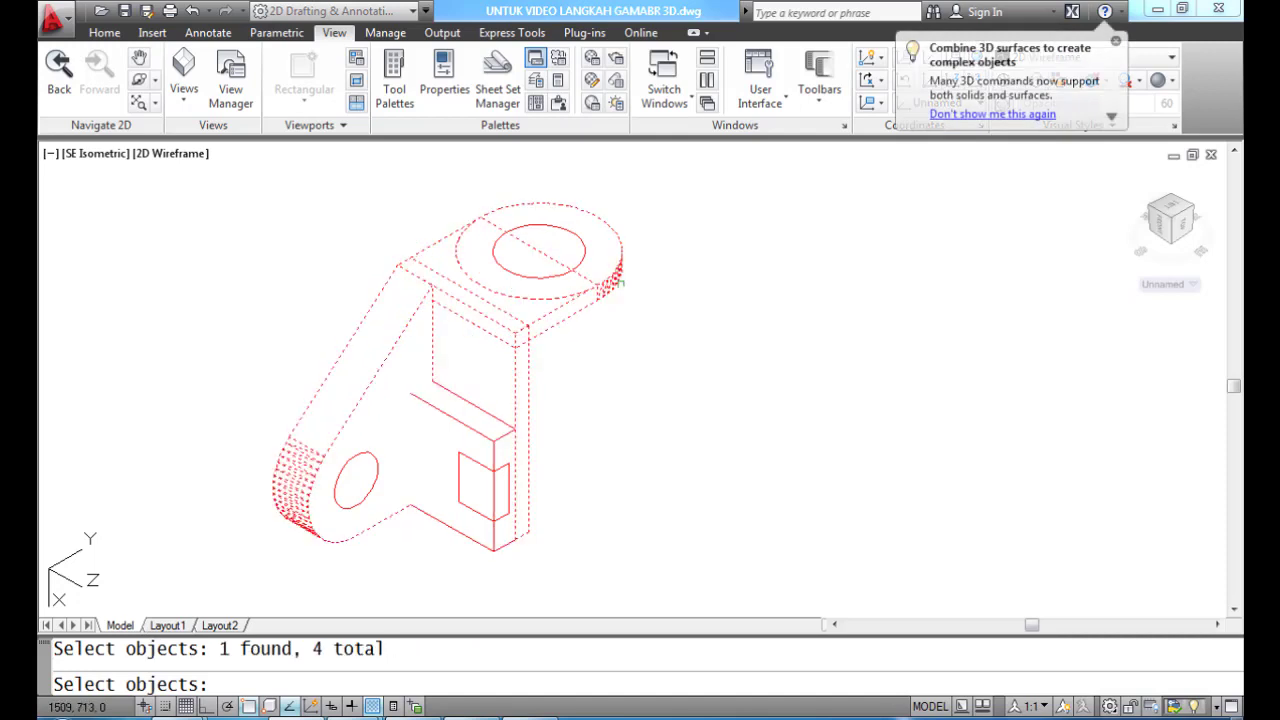
left_click(515, 428)
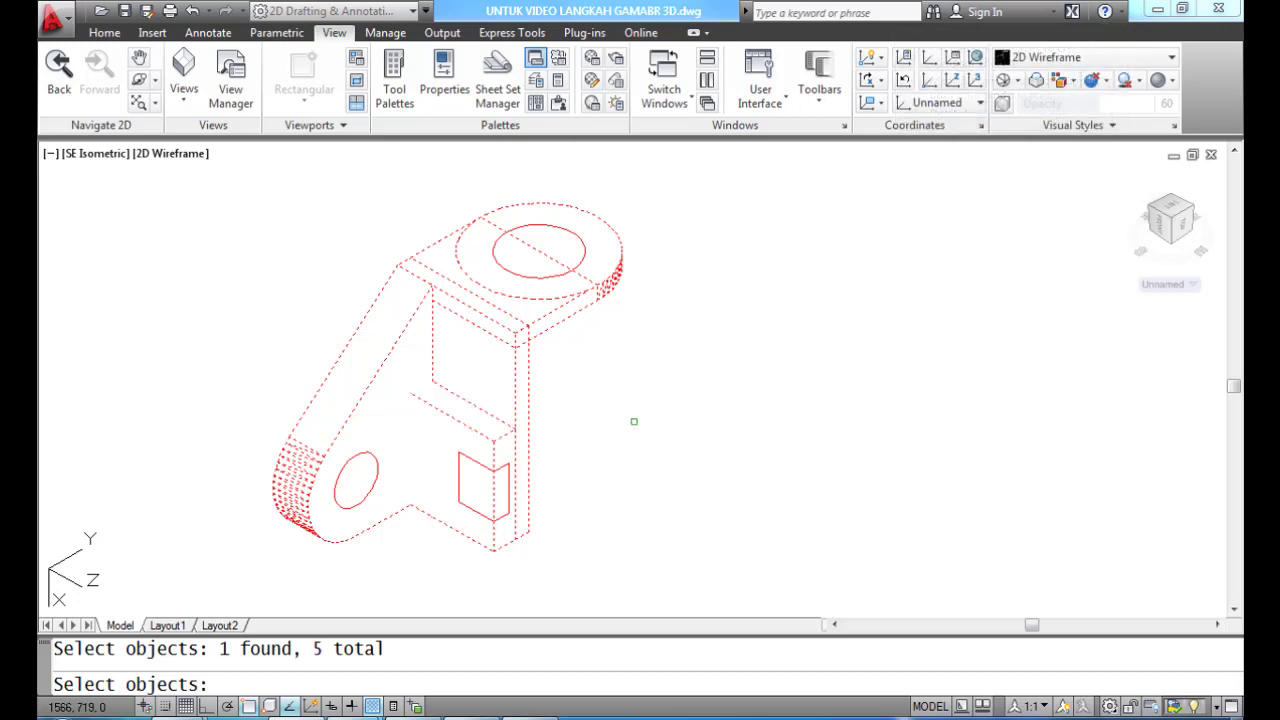
key("Return")
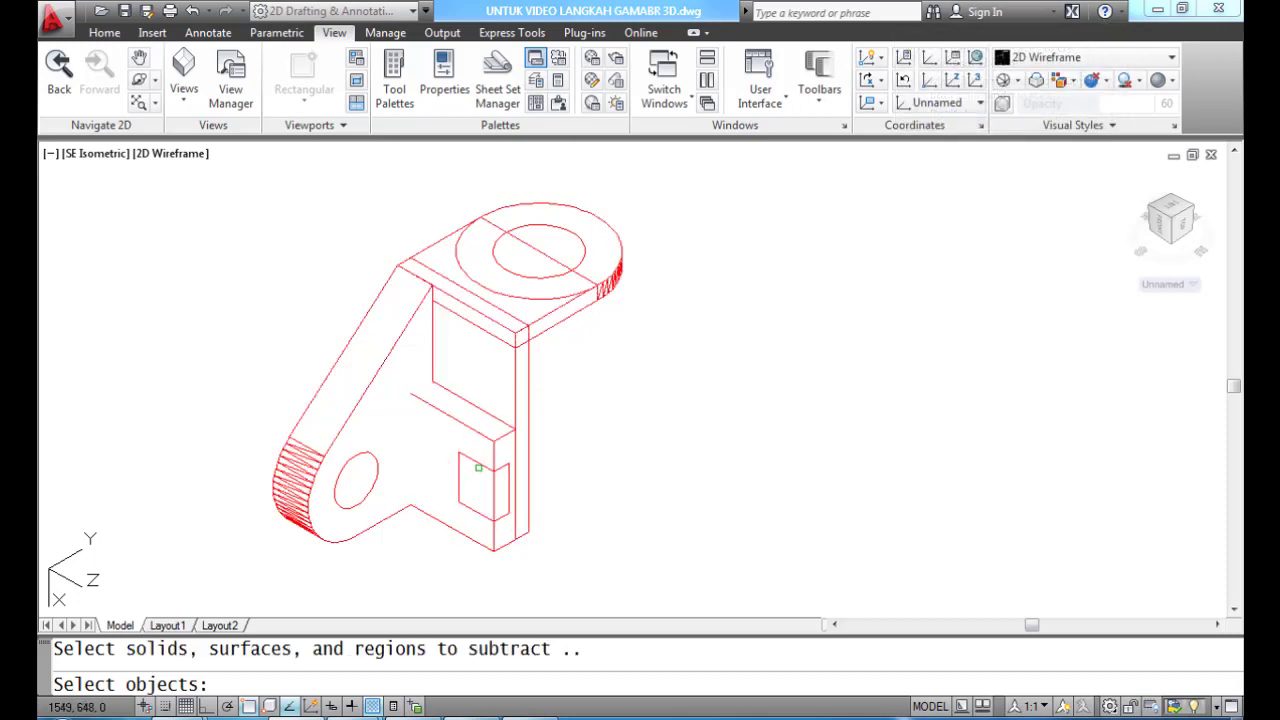
left_click(478, 464)
left_click(379, 454)
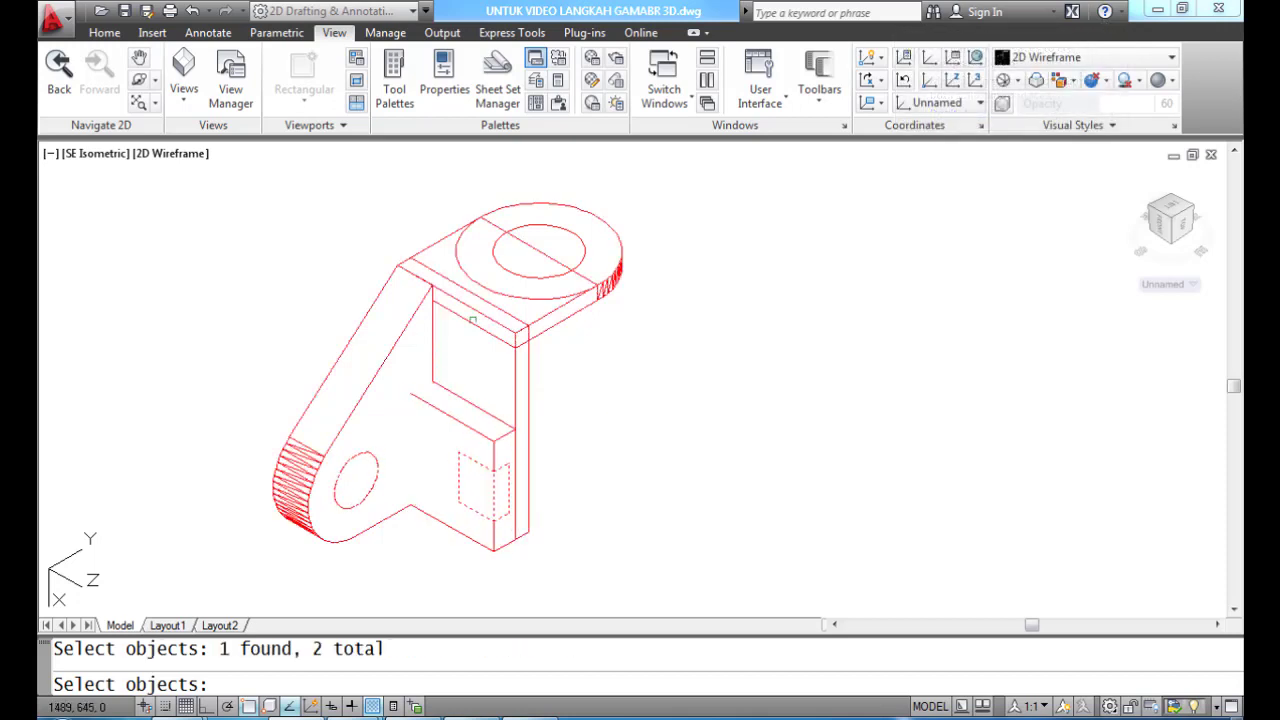
left_click(514, 282)
key("Return")
type("HIDE")
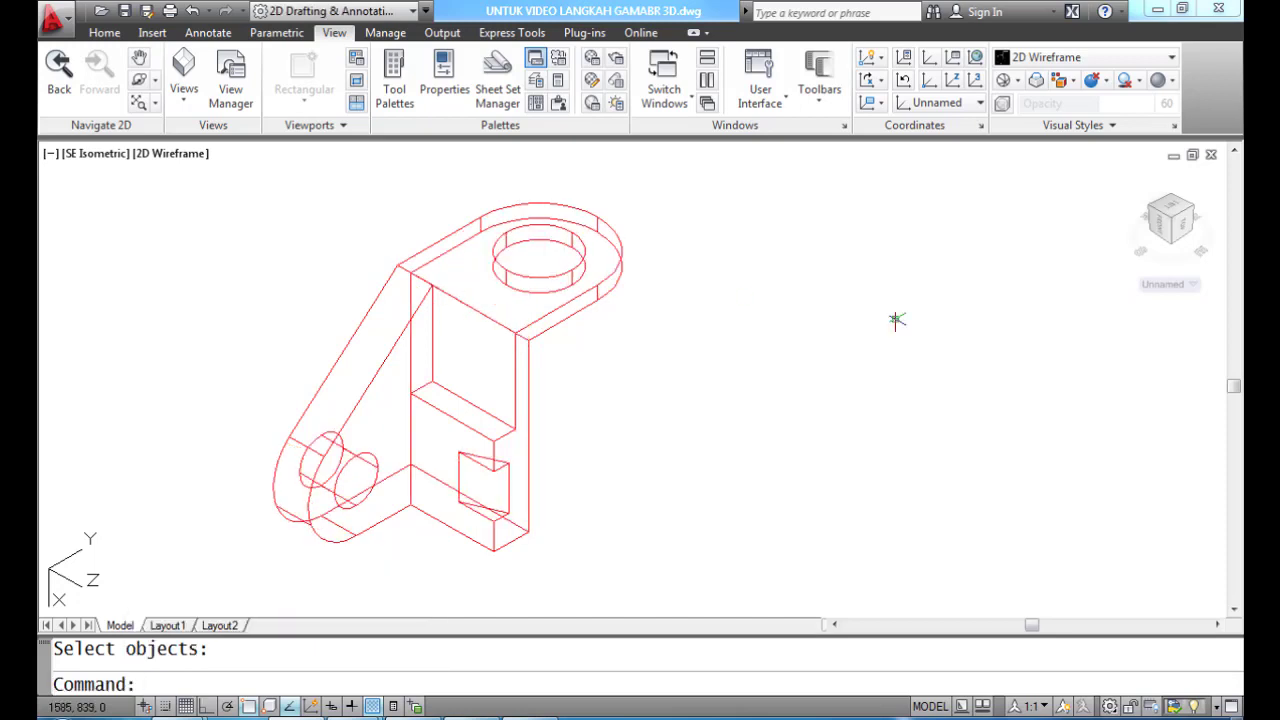
key("Return")
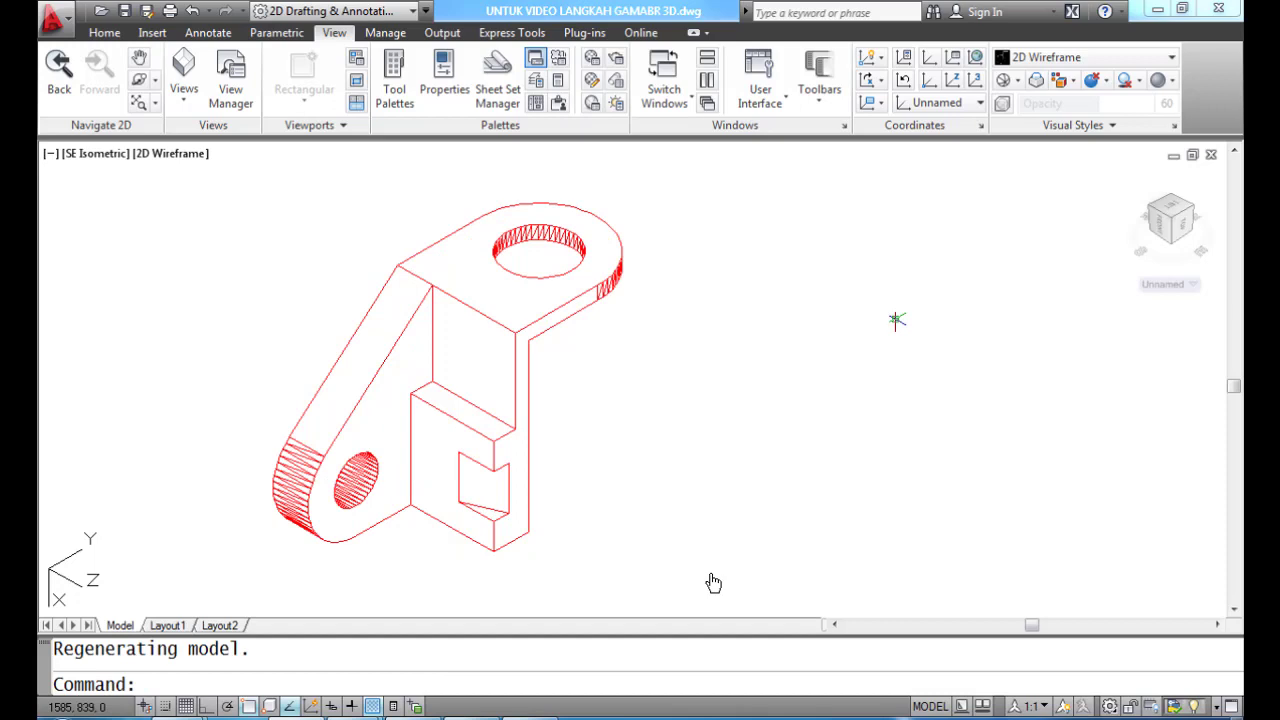
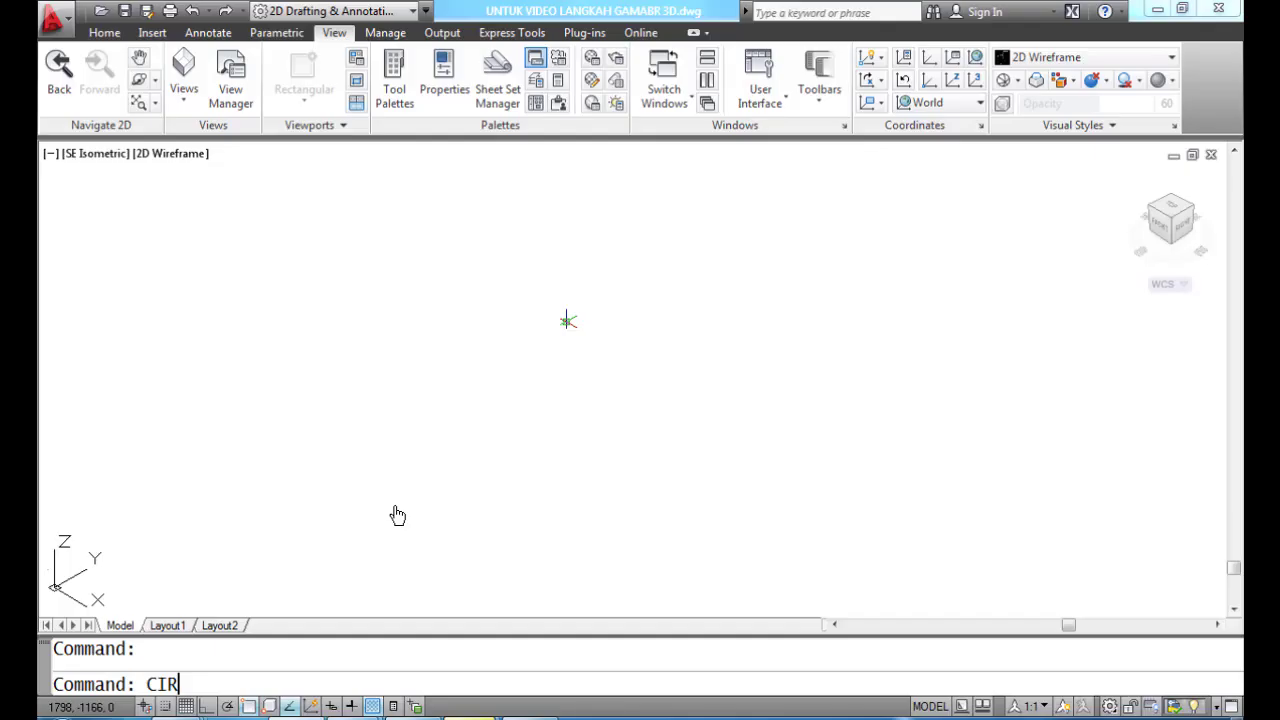
Step: Draw a circle of radius 15 in the empty drawing area
type("CLE")
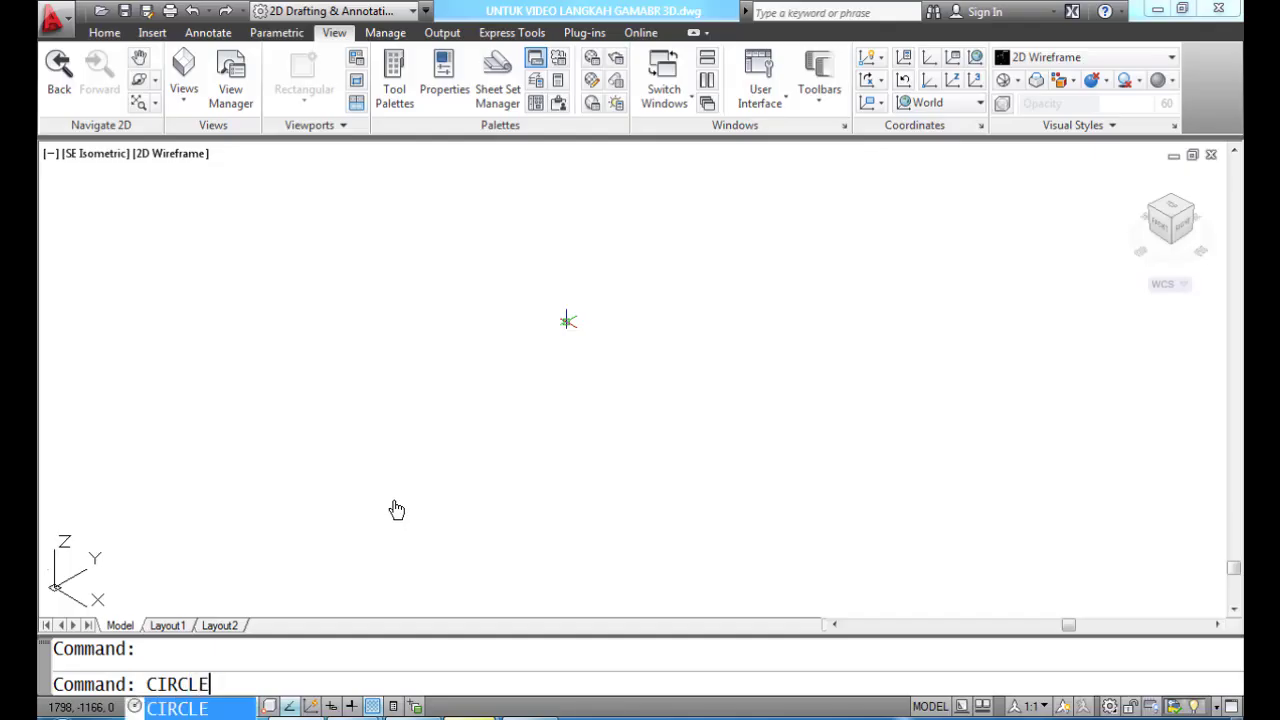
key("Return")
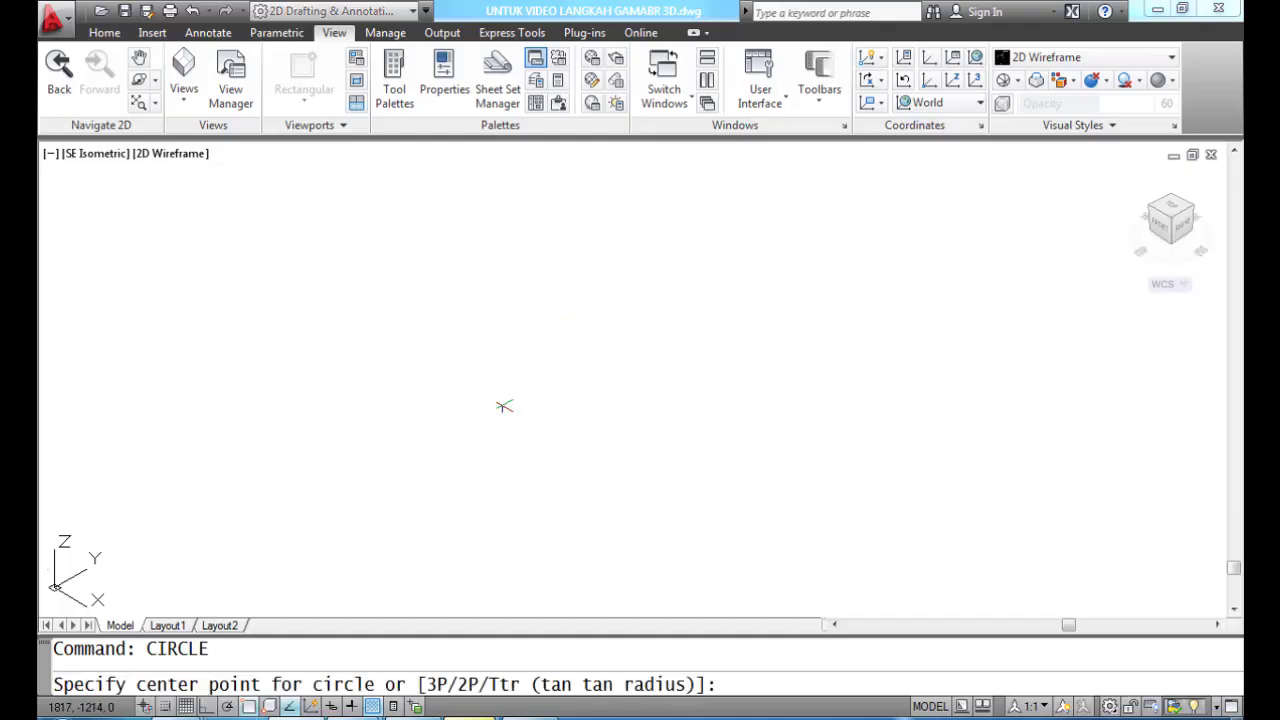
left_click(466, 423)
type("15")
key("Return")
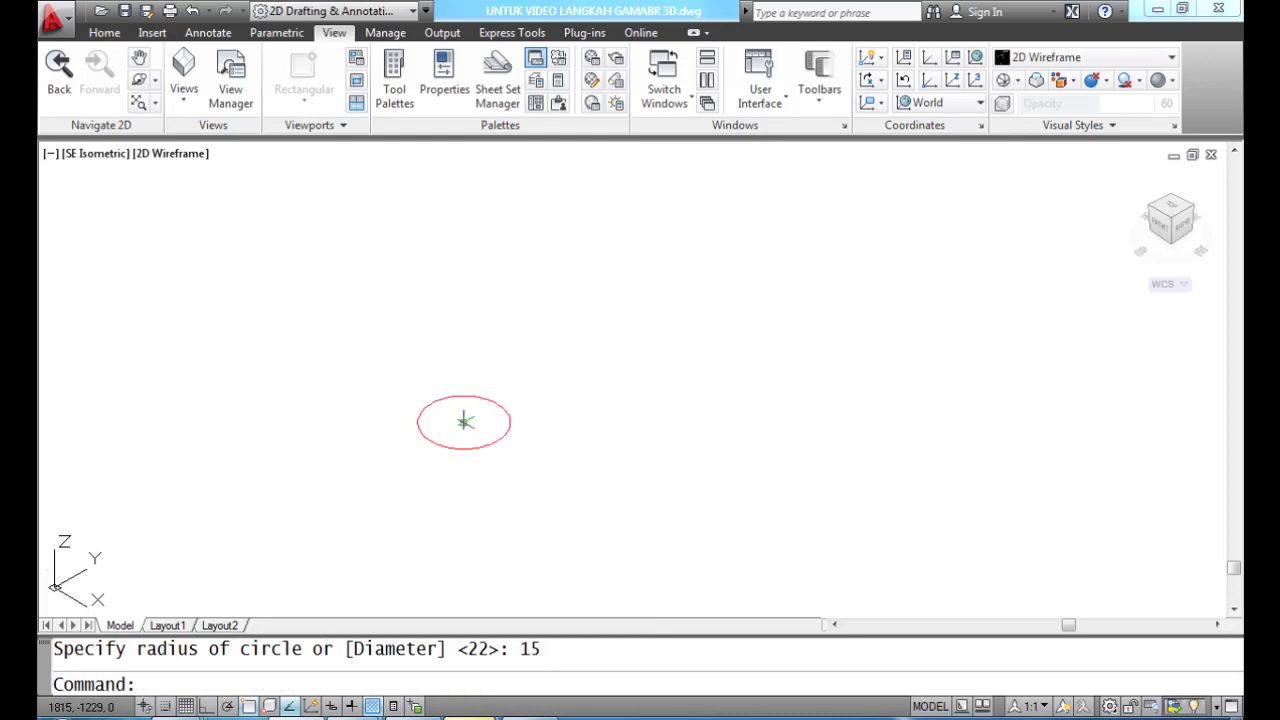
Step: Draw a circle of radius 24 concentric with the radius 15 circle
type("CIRCLE")
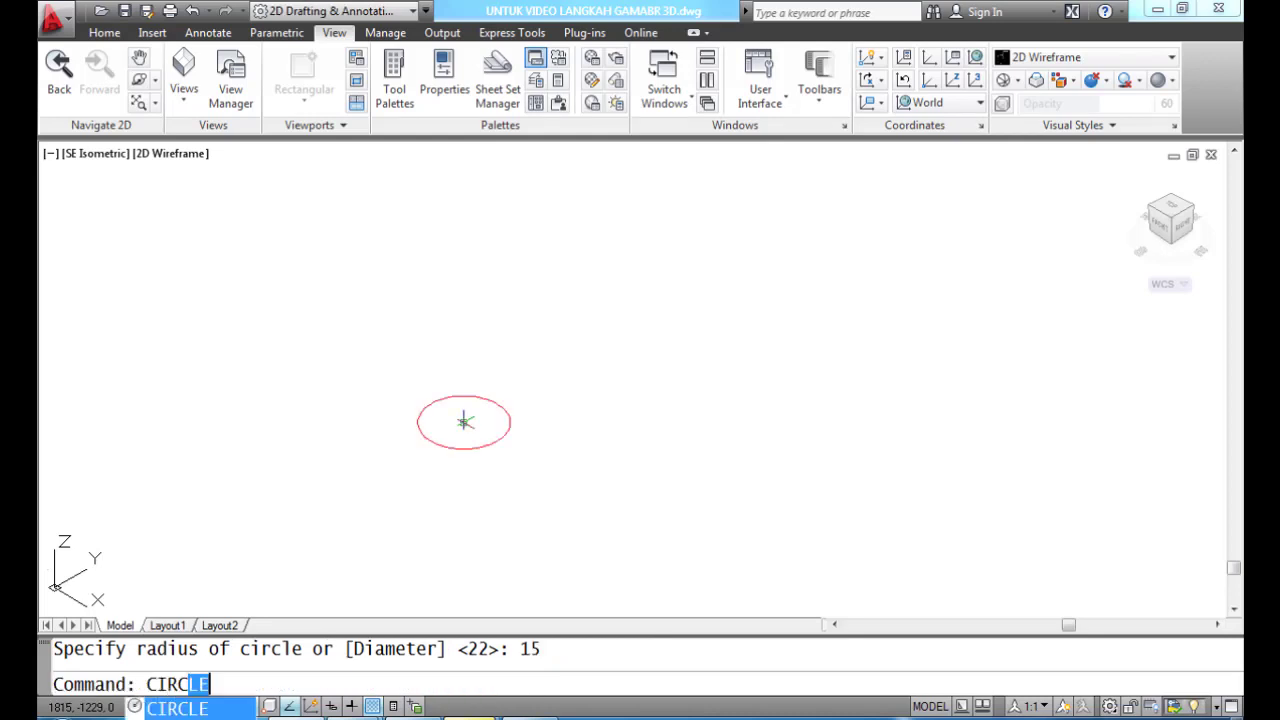
key("Return")
type("CEN")
key("Return")
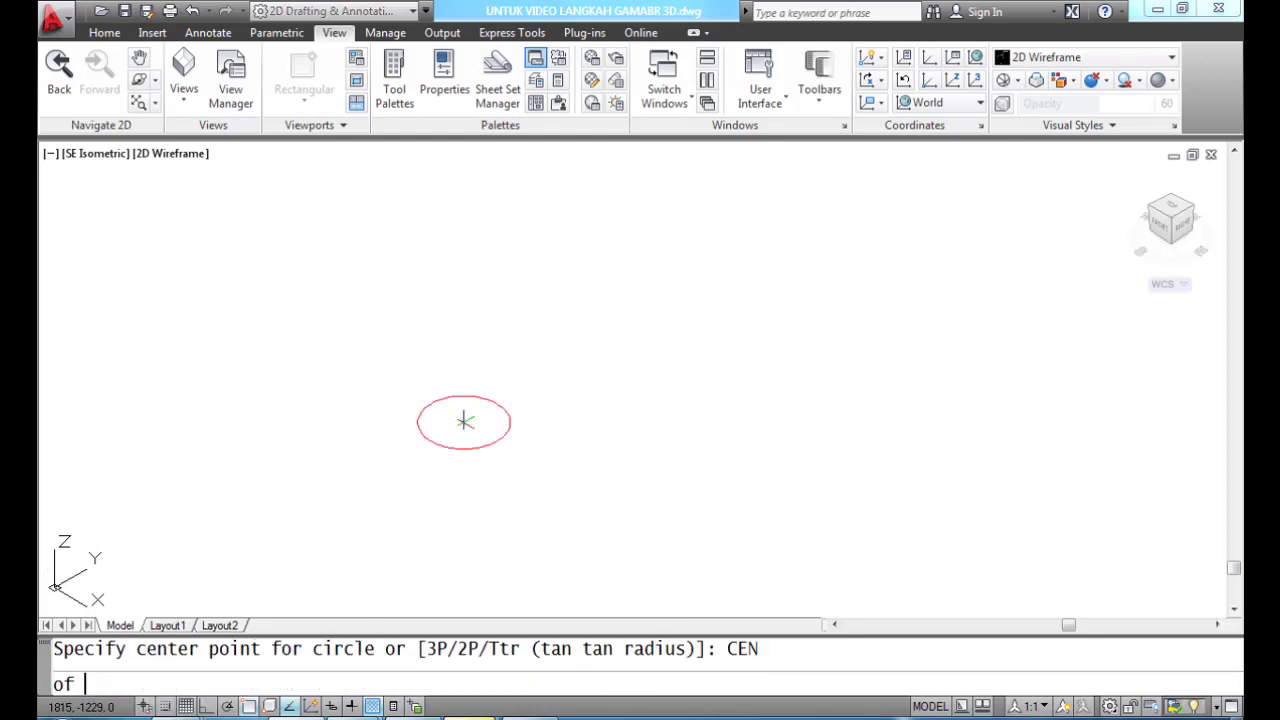
left_click(470, 449)
type("24")
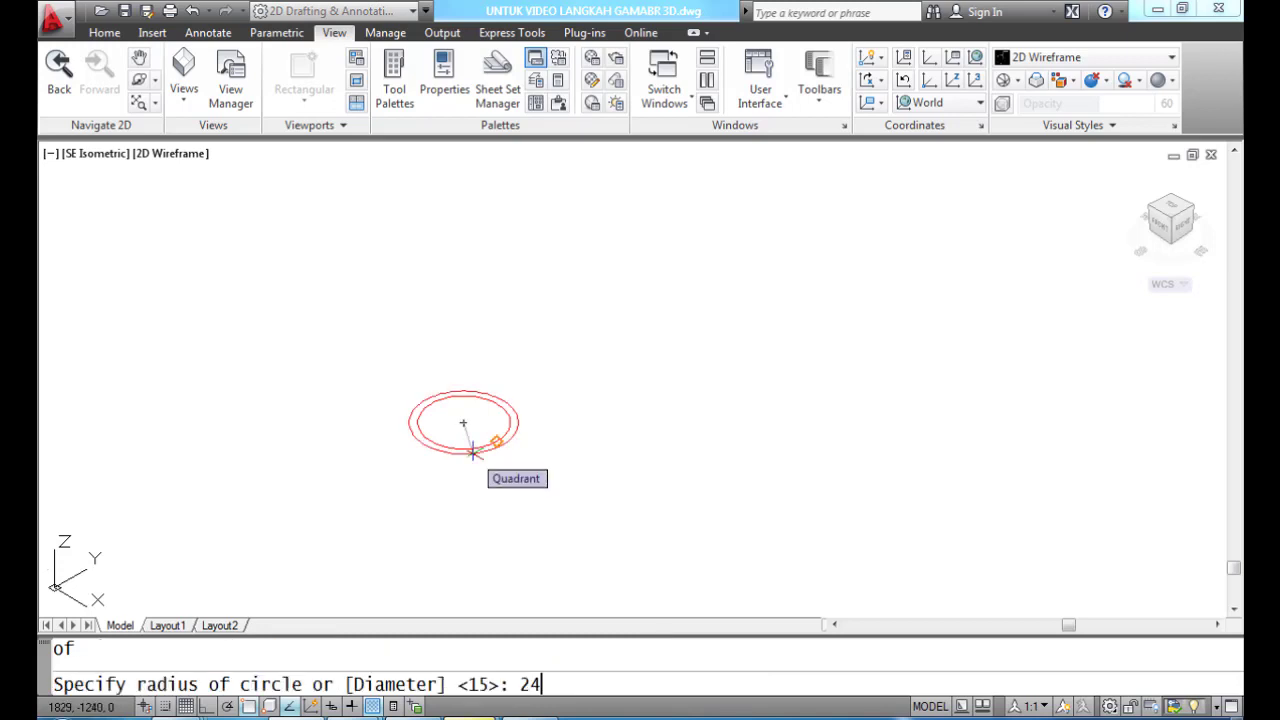
key("Return")
Step: Move the inner circle 90 units at an angle of 270 degrees, using 0,0 as the base point
type("MOVE")
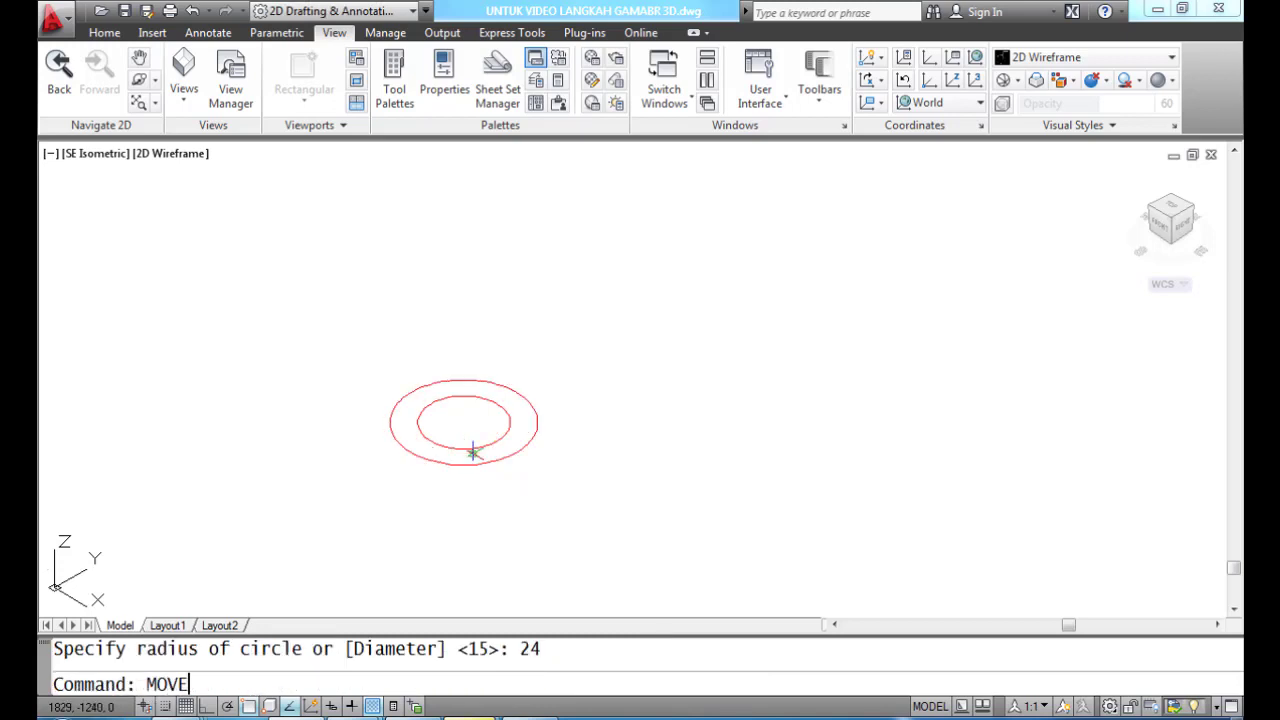
key("Return")
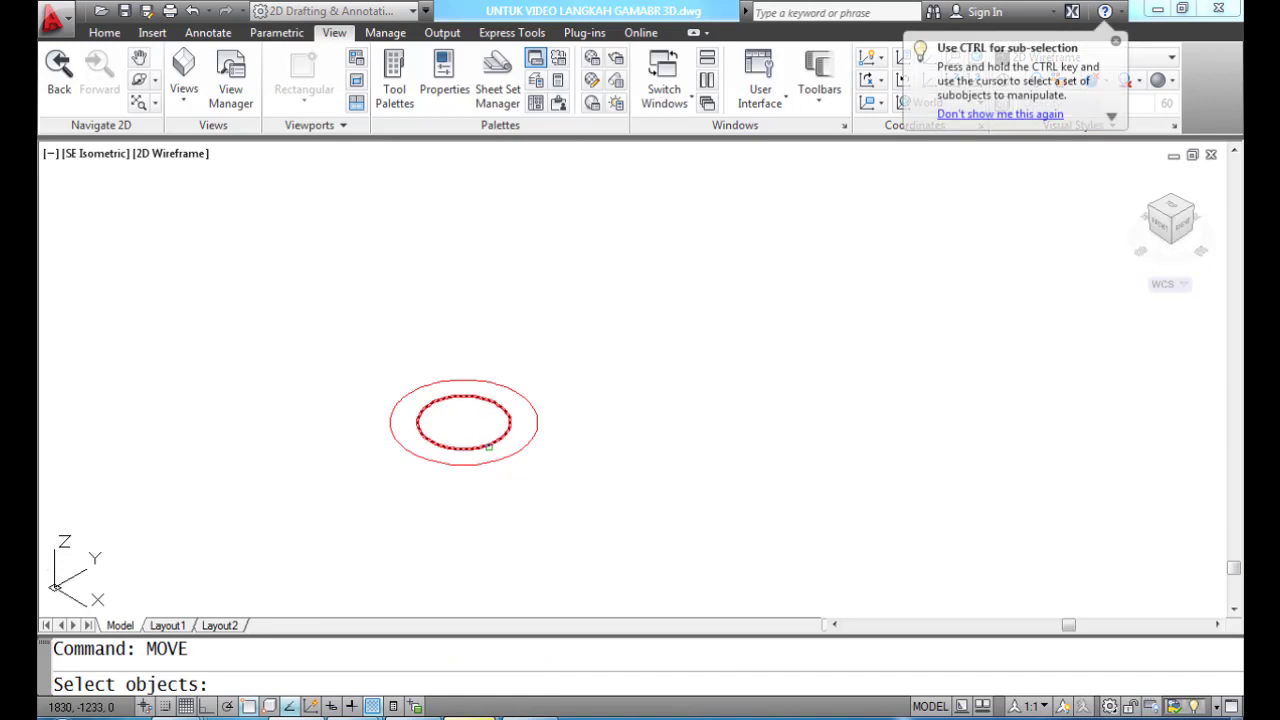
left_click(472, 451)
key("Return")
type("0,0")
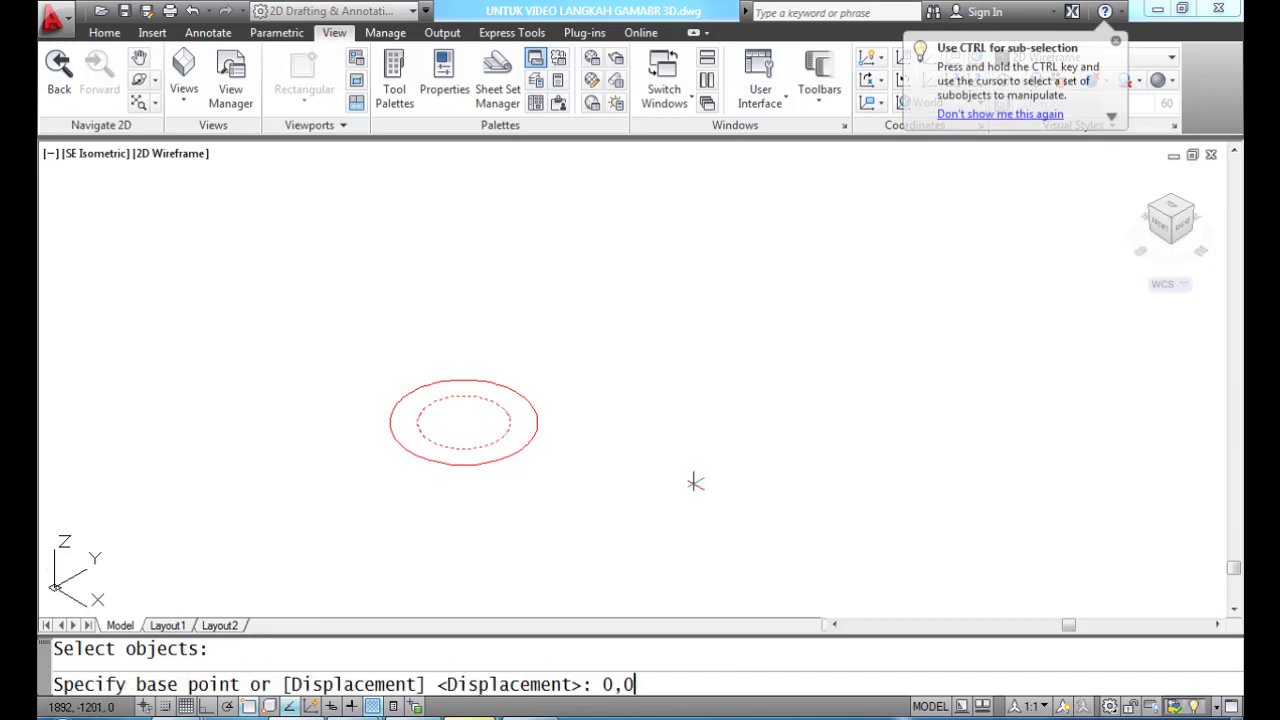
key("Return")
type("@")
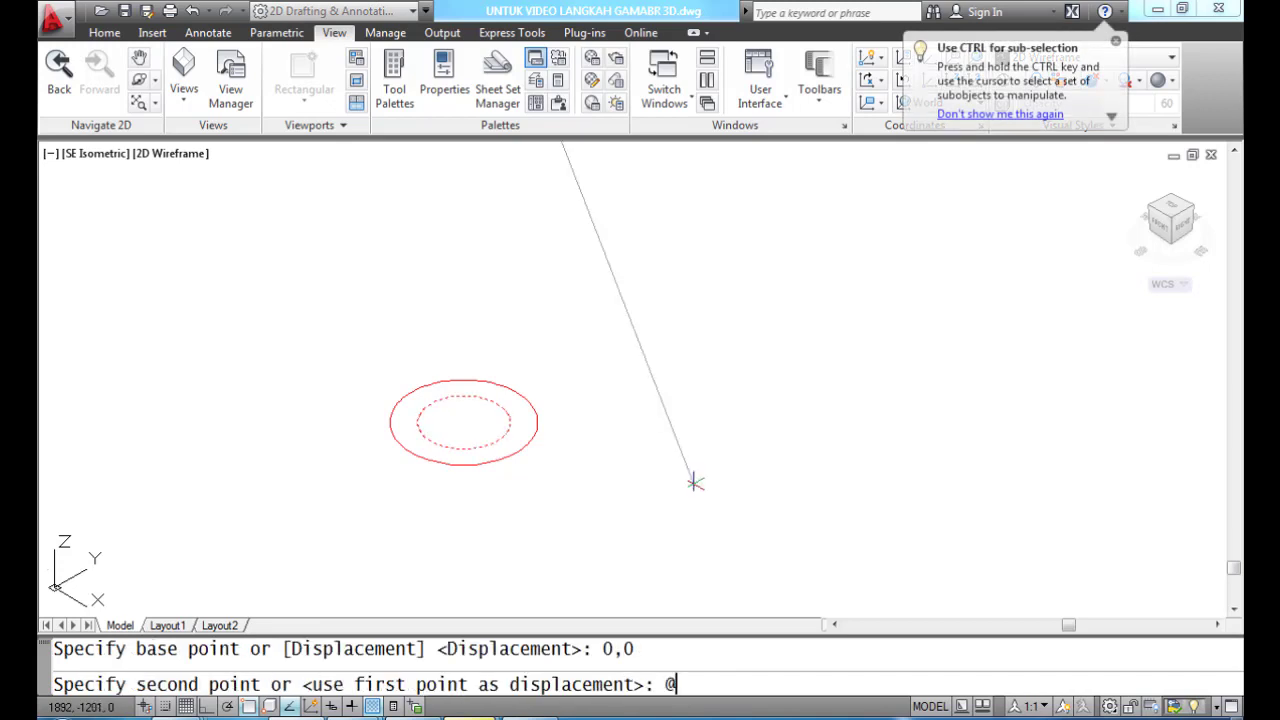
type("90")
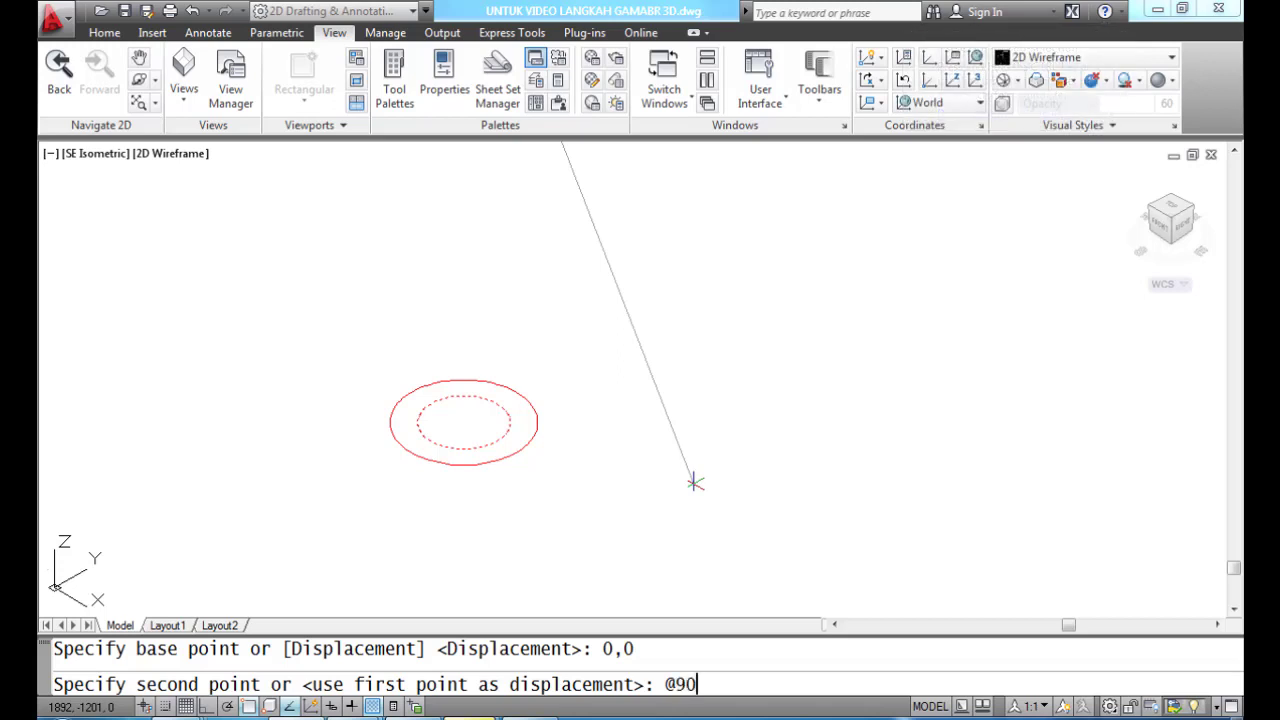
type("<270")
key("Return")
Step: Draw a tangent line joining the upper-left sides of the large and small circles
mouse_move(669, 491)
middle_mouse_down()
mouse_move(780, 480)
mouse_move(823, 446)
middle_mouse_up()
type("LIN")
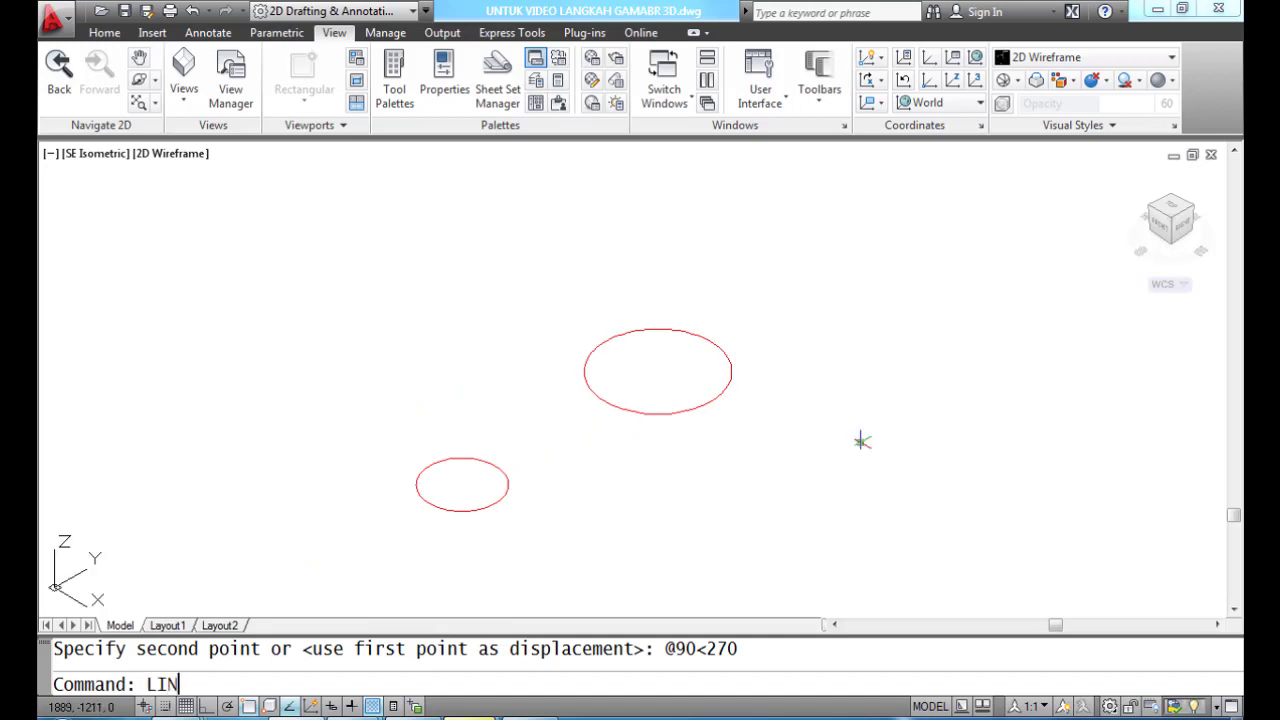
type("E")
key("Return")
type("TAN")
key("Return")
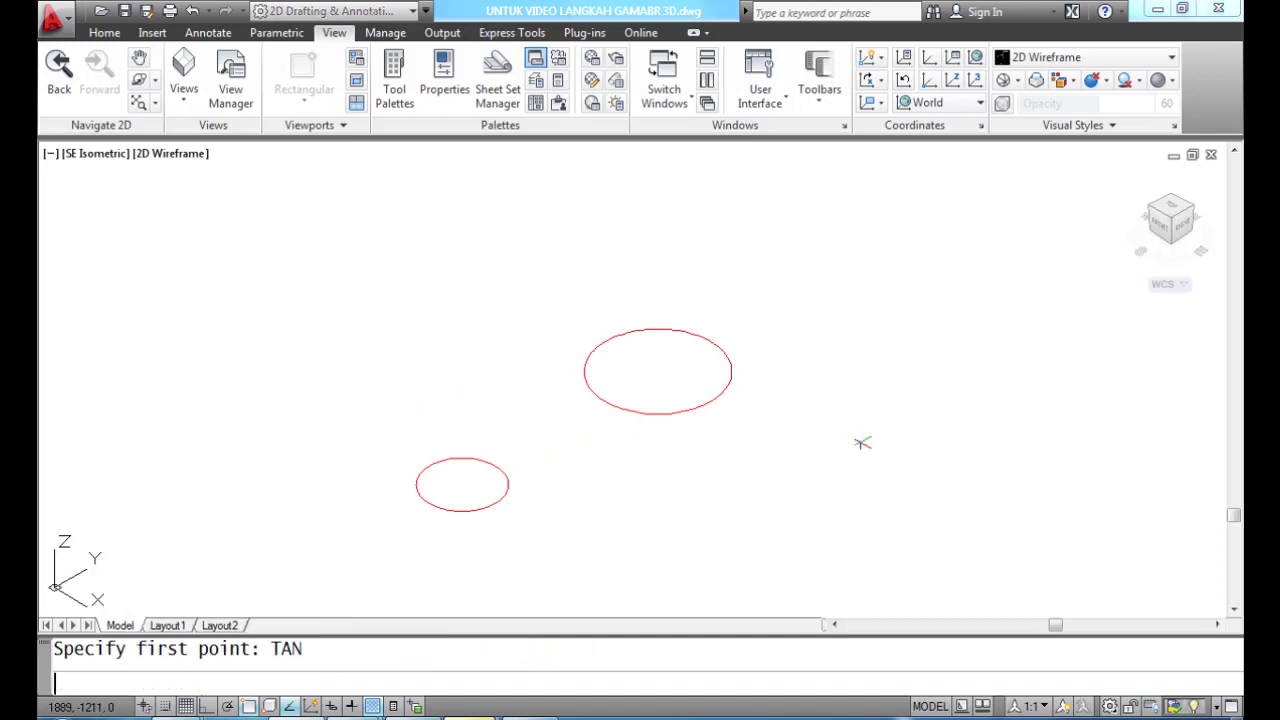
left_click(596, 342)
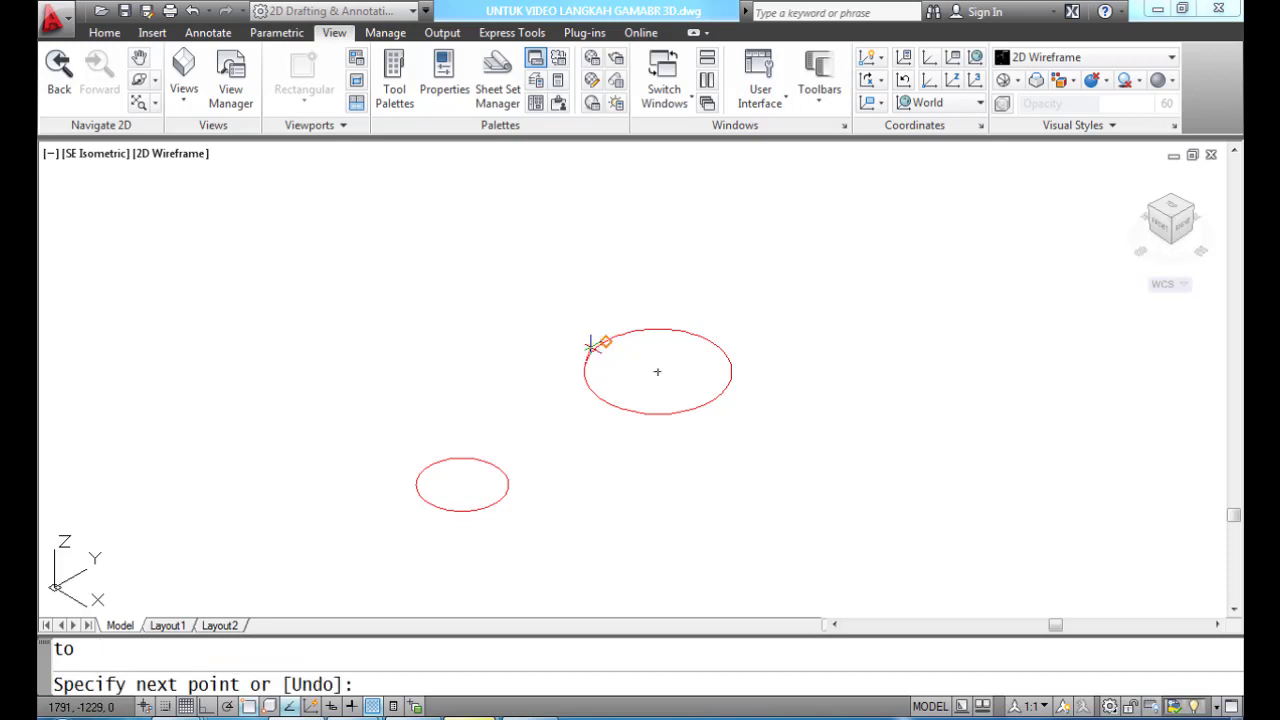
type("TAN")
key("Return")
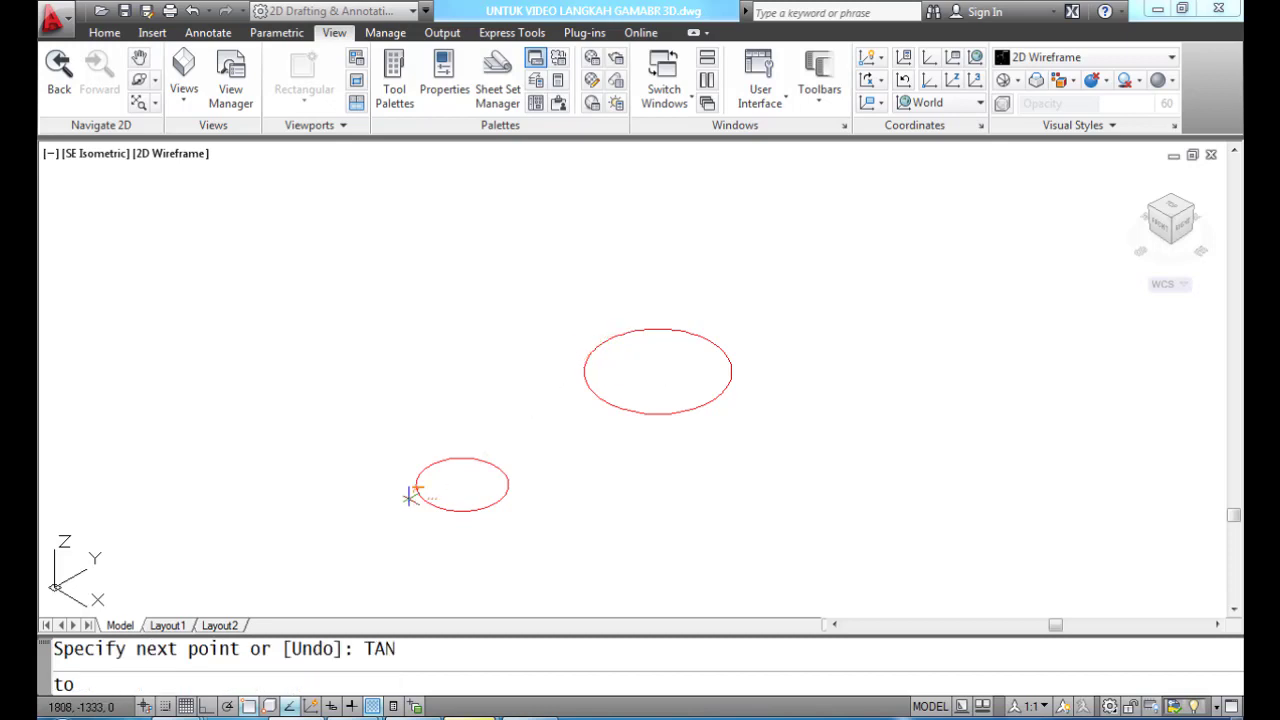
left_click(418, 474)
key("Return")
Step: Draw a second tangent line joining the lower-right sides of the small and large circles
key("Return")
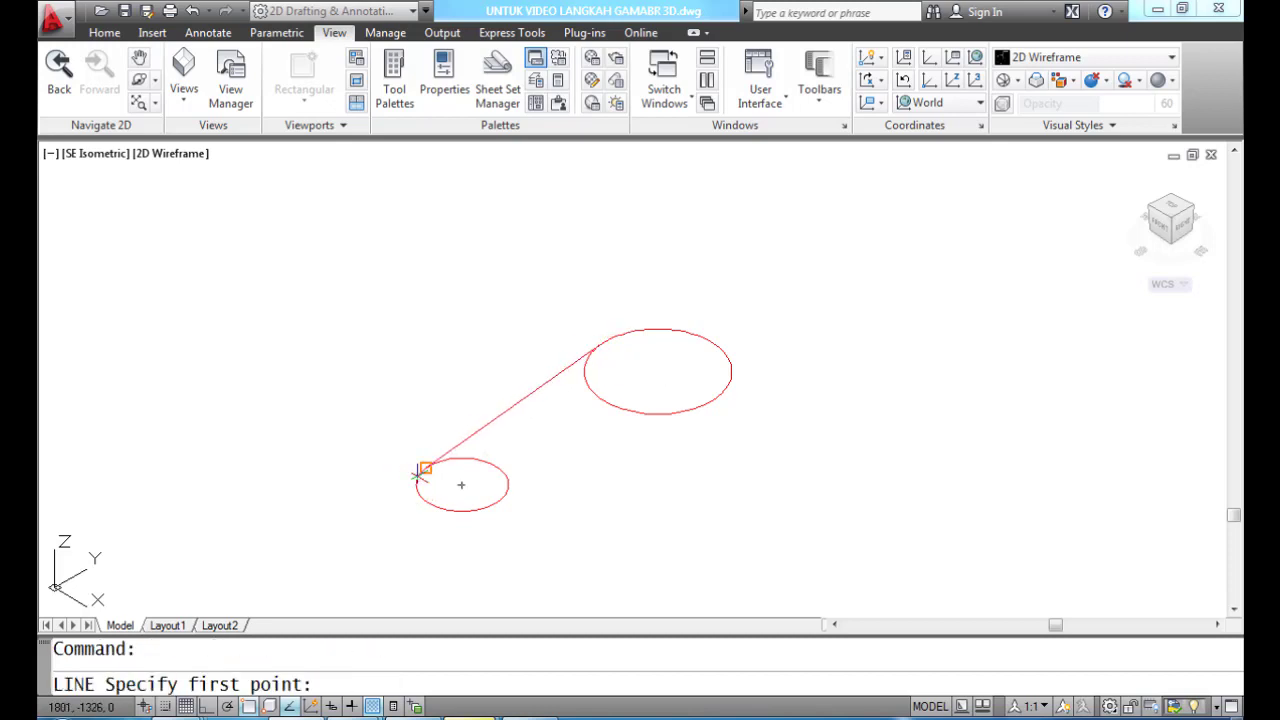
type("TAN")
key("Return")
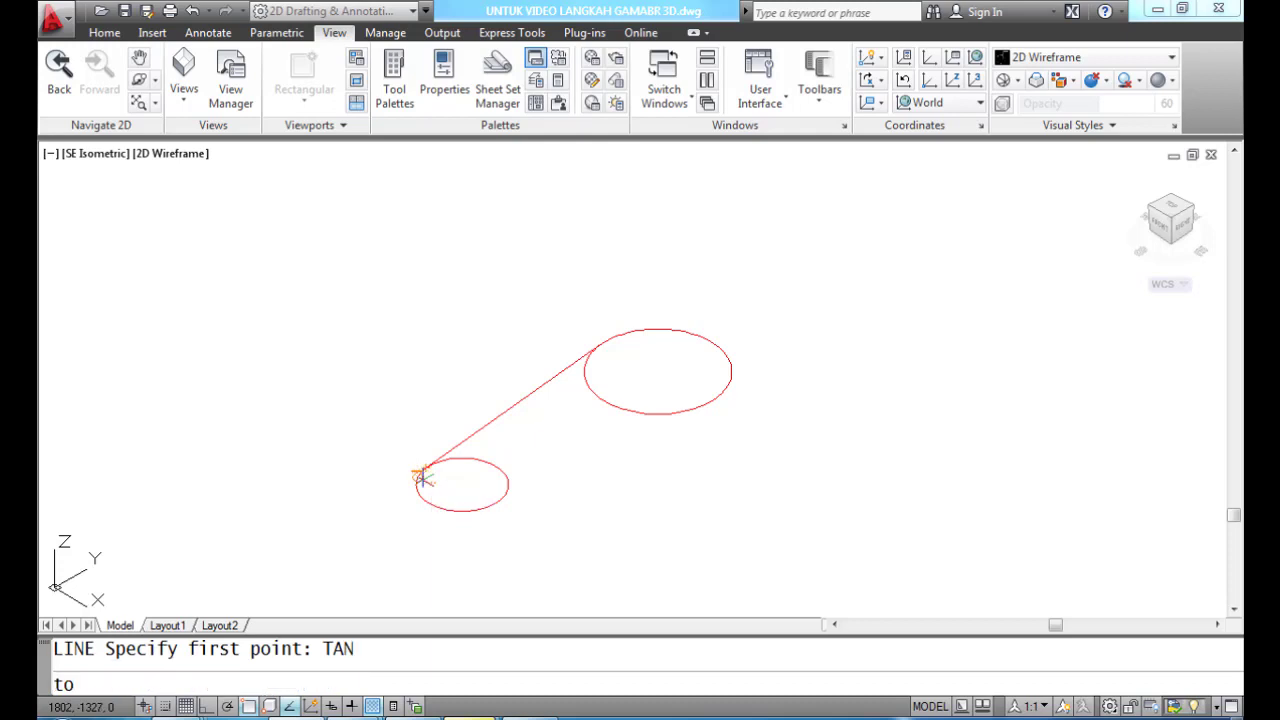
left_click(494, 507)
type("TAN")
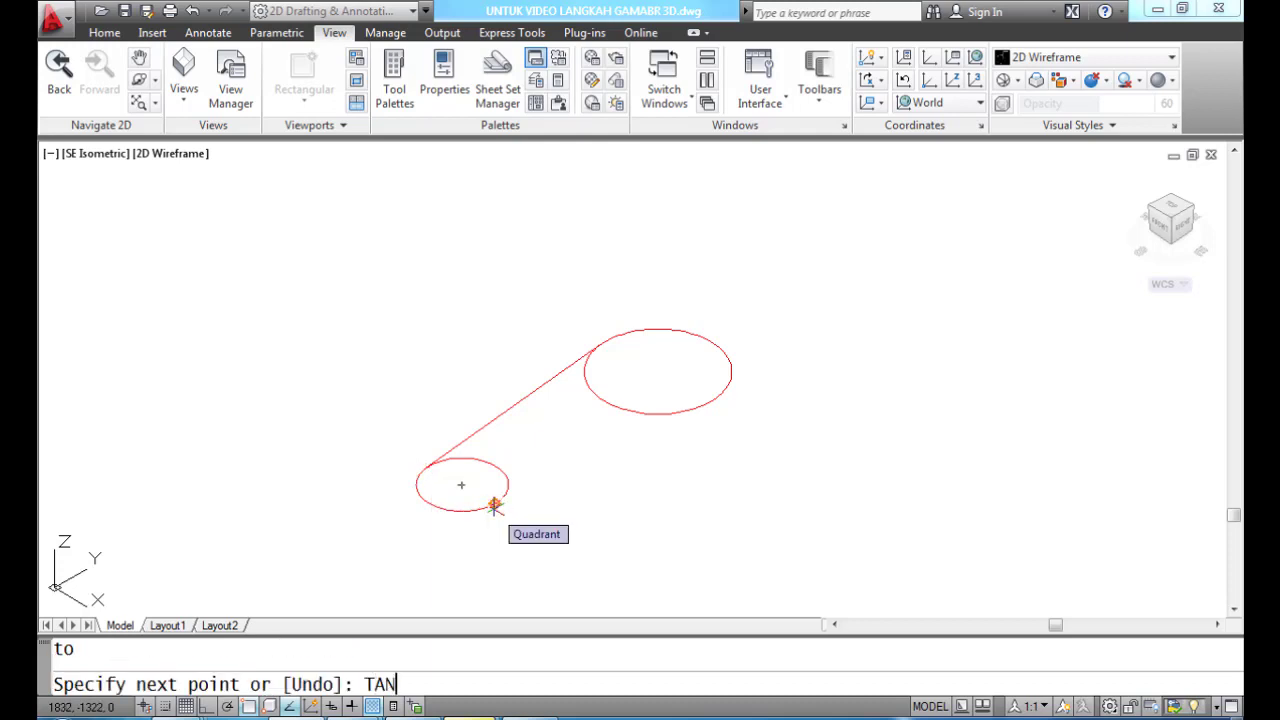
key("Return")
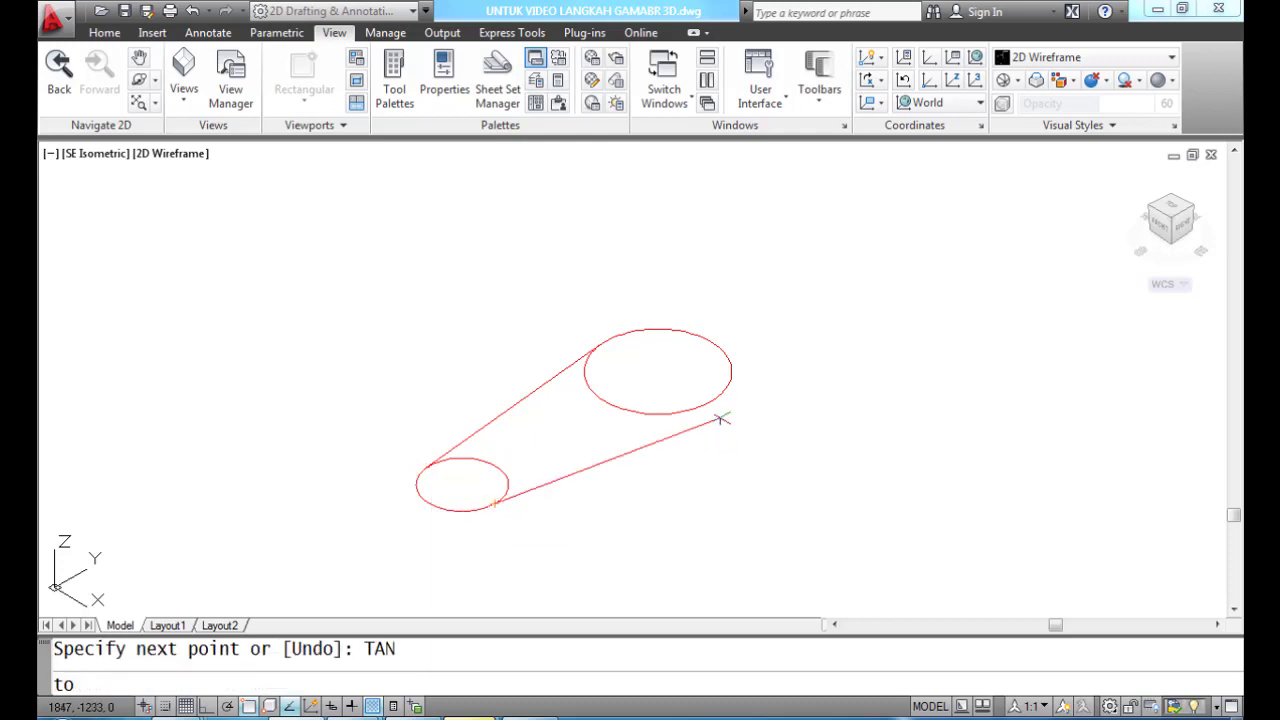
left_click(712, 403)
key("Return")
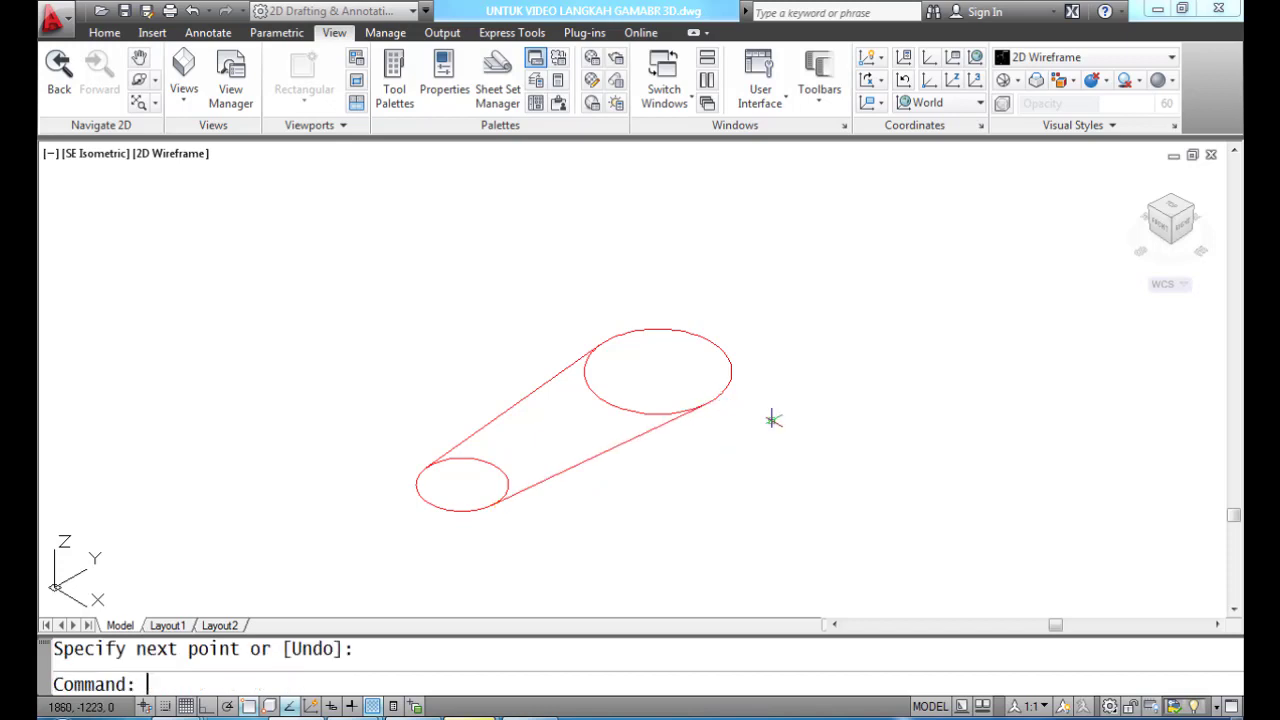
Step: Trim the inner arcs of both circles between the tangent lines to leave a tapered rounded outline
type("TRIM")
key("Return")
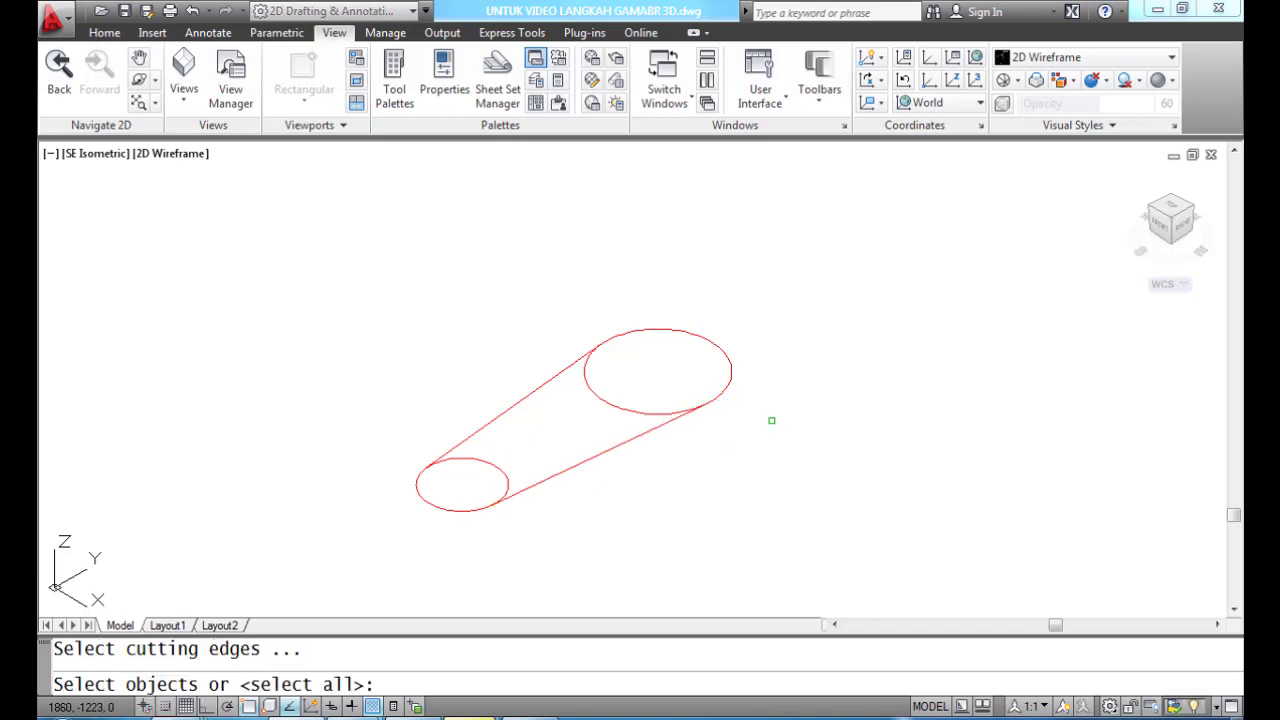
key("Return")
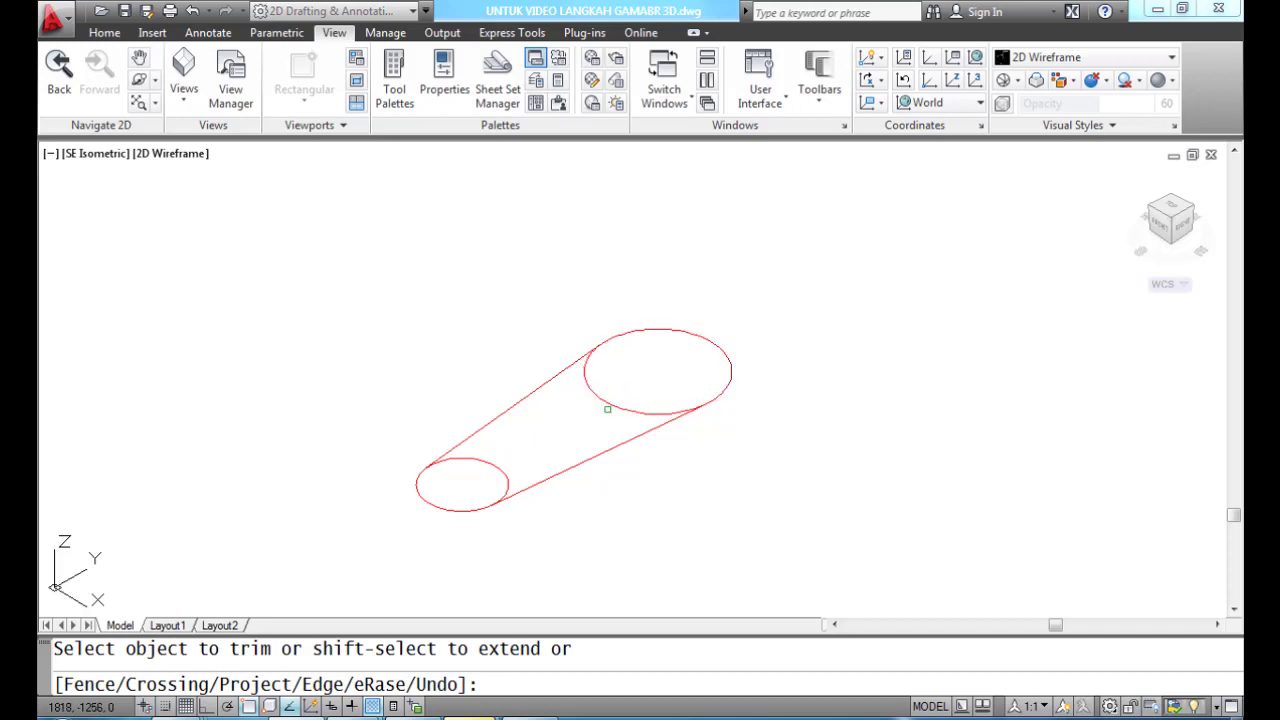
left_click(609, 404)
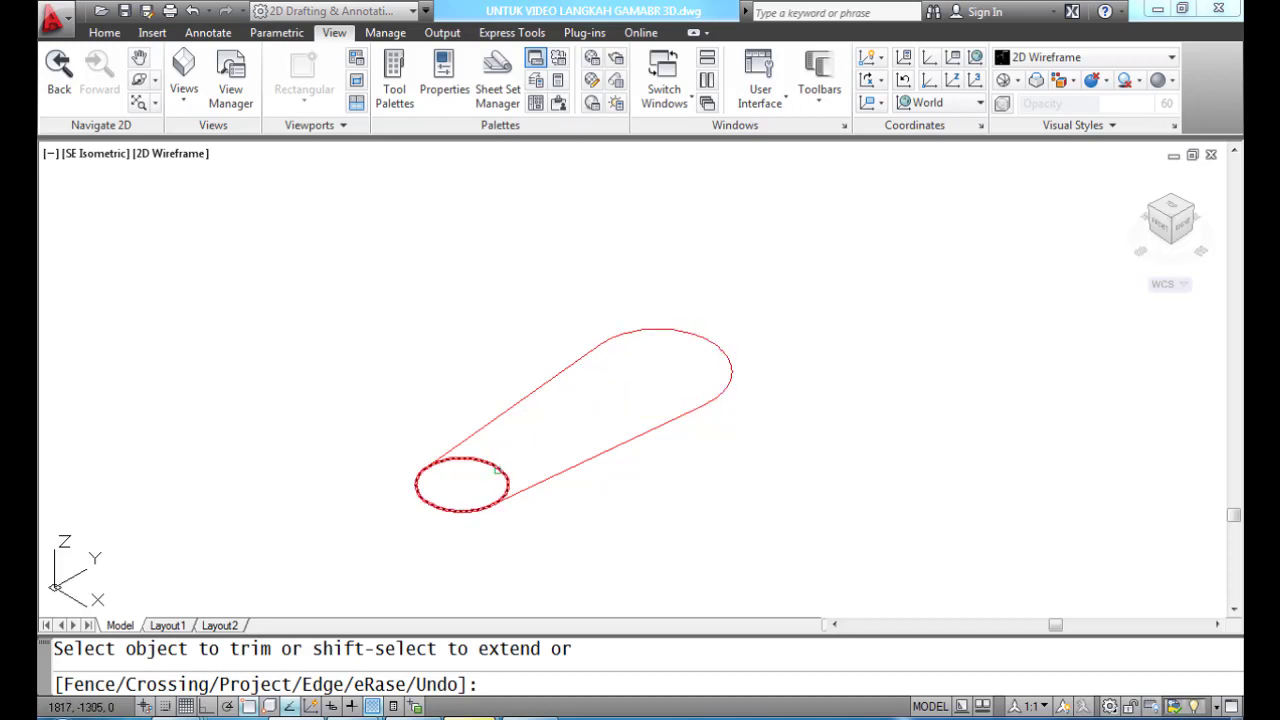
left_click(497, 470)
key("Return")
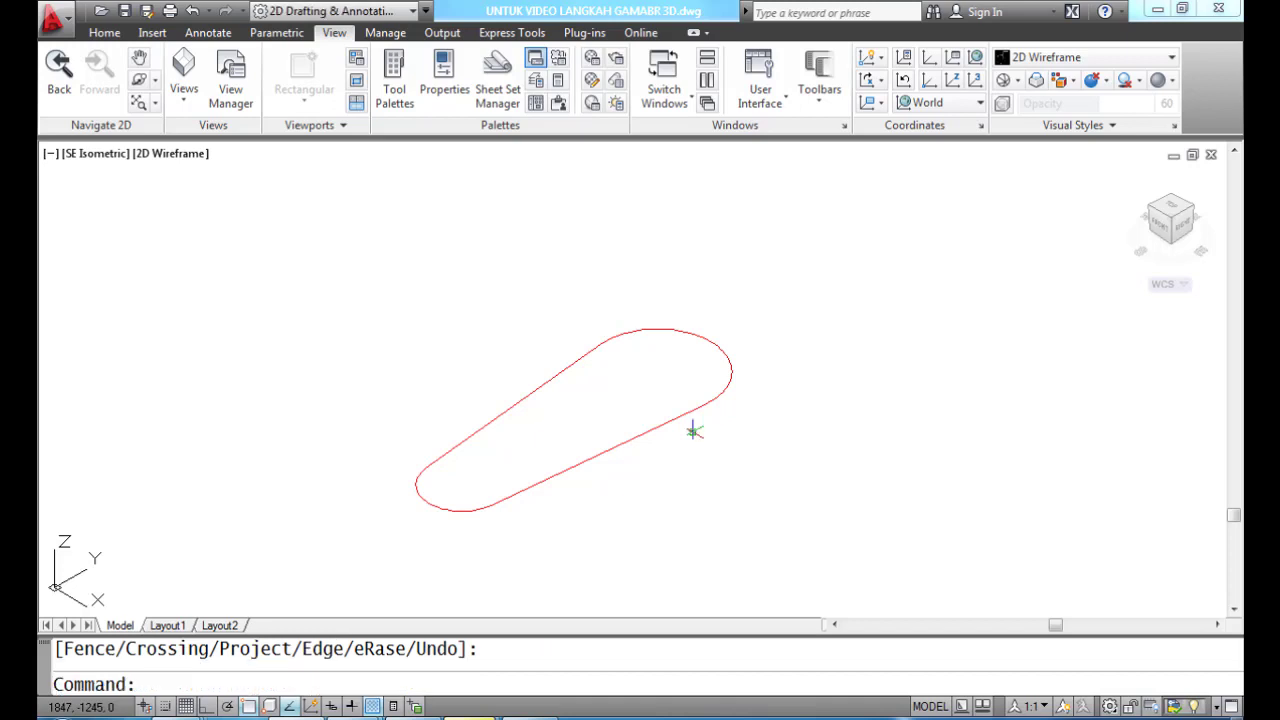
Step: Join the two tangent lines and two end arcs into a single closed polyline
type("PEDIT")
key("Return")
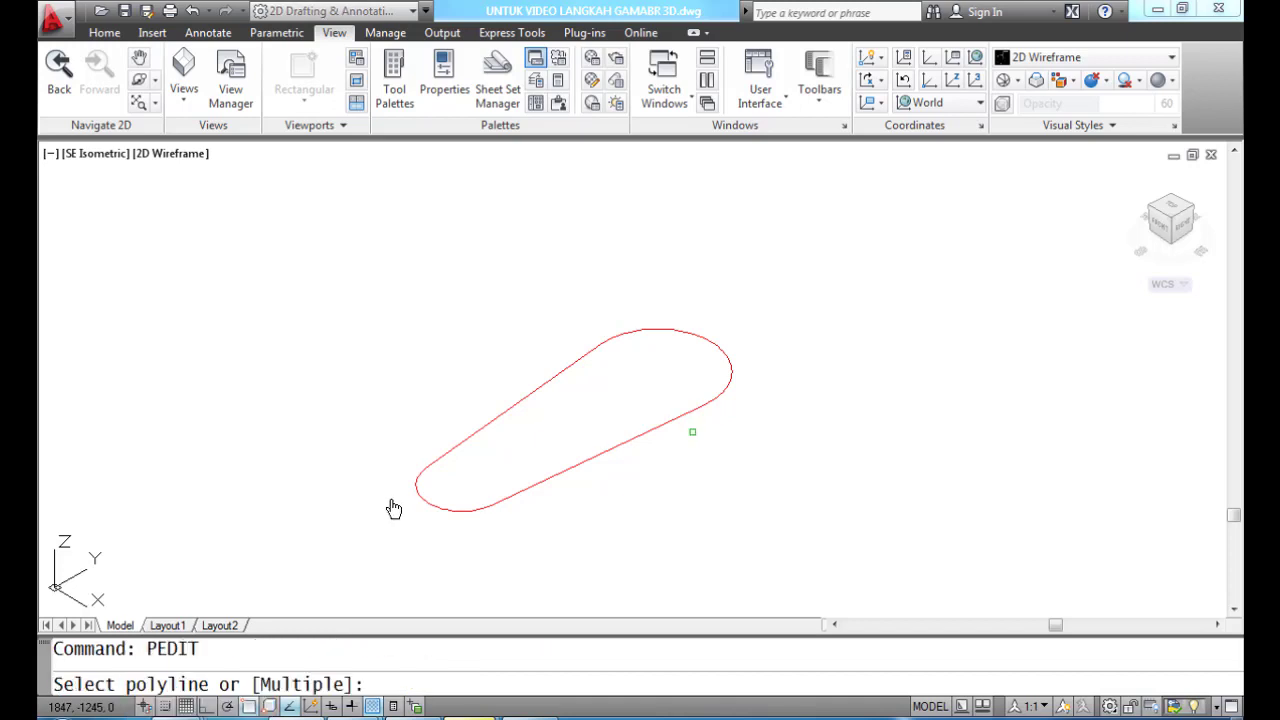
left_click(645, 432)
key("Return")
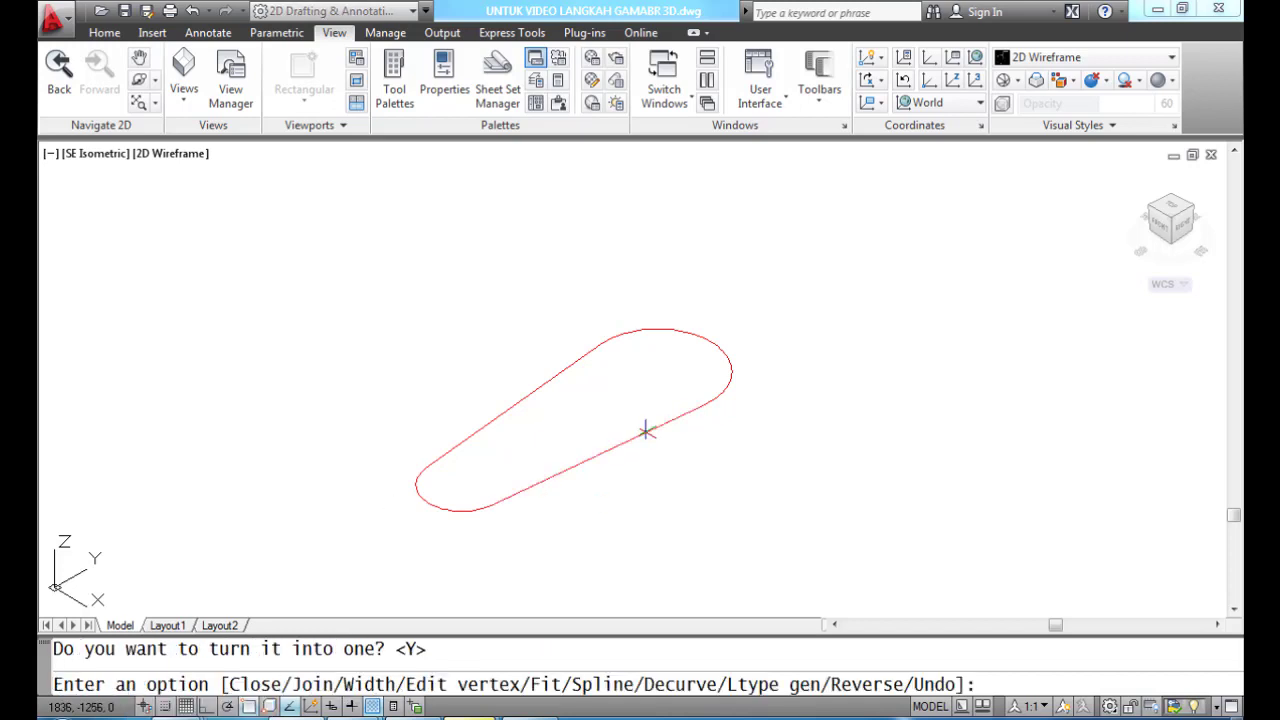
key("Return")
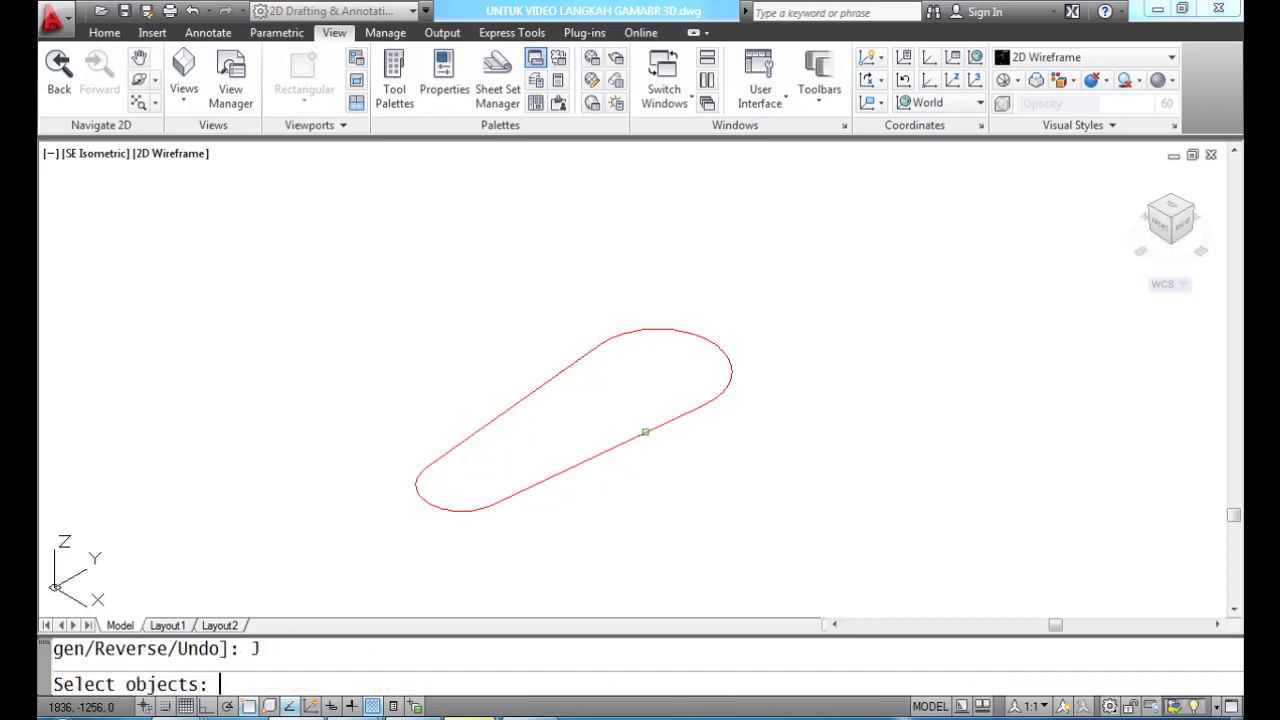
left_click(360, 276)
left_click(774, 542)
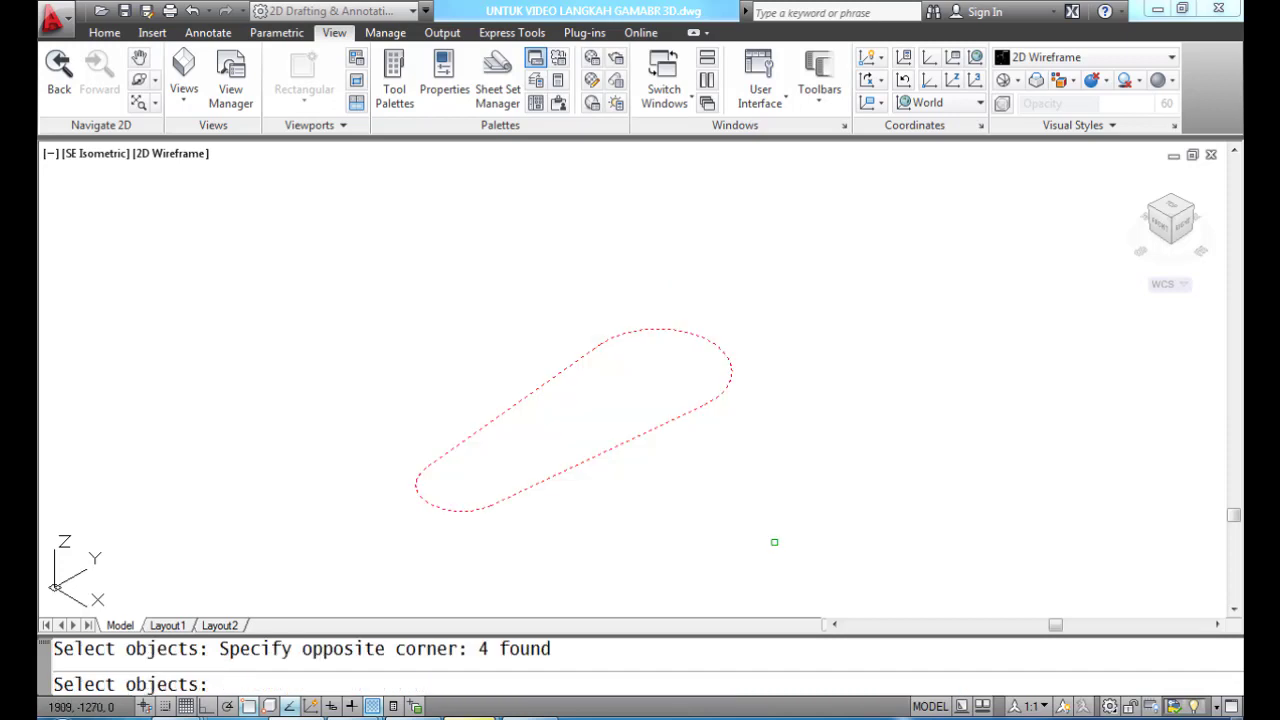
key("Return")
key("Return")
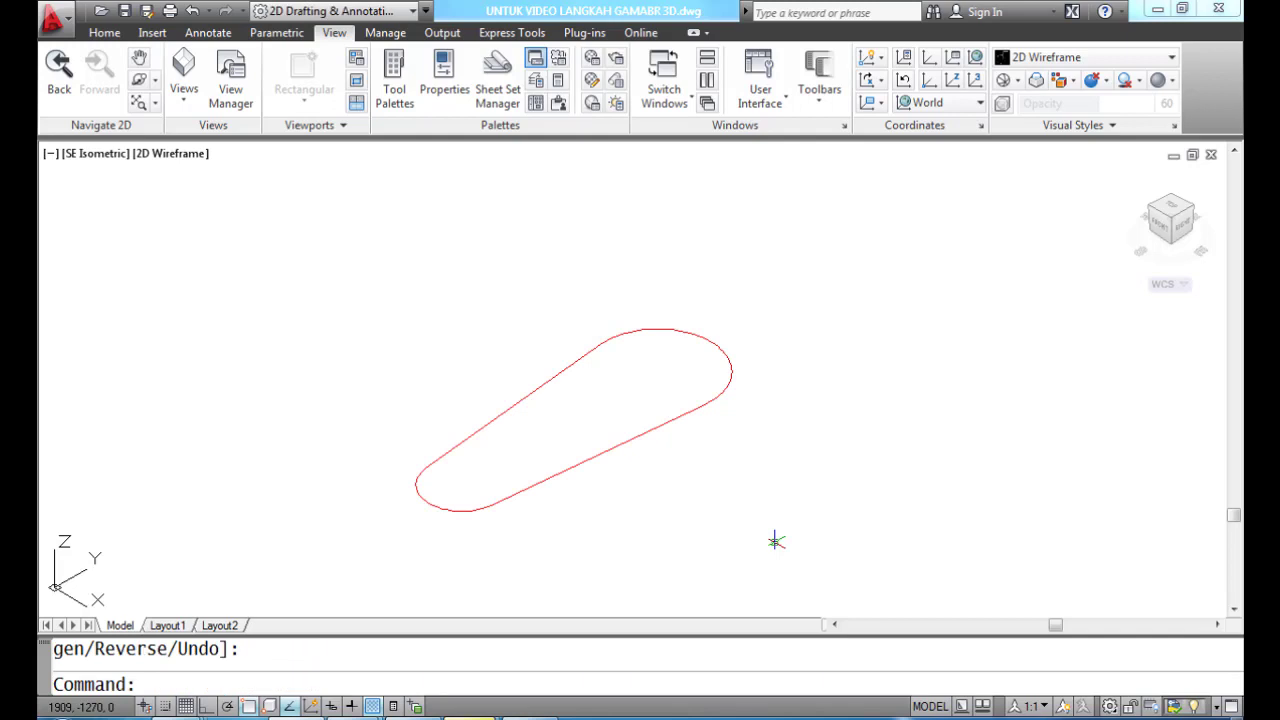
Step: Extrude the closed tapered arm profile to a height of 6
type("EXTRUDE")
key("Return")
left_click(608, 452)
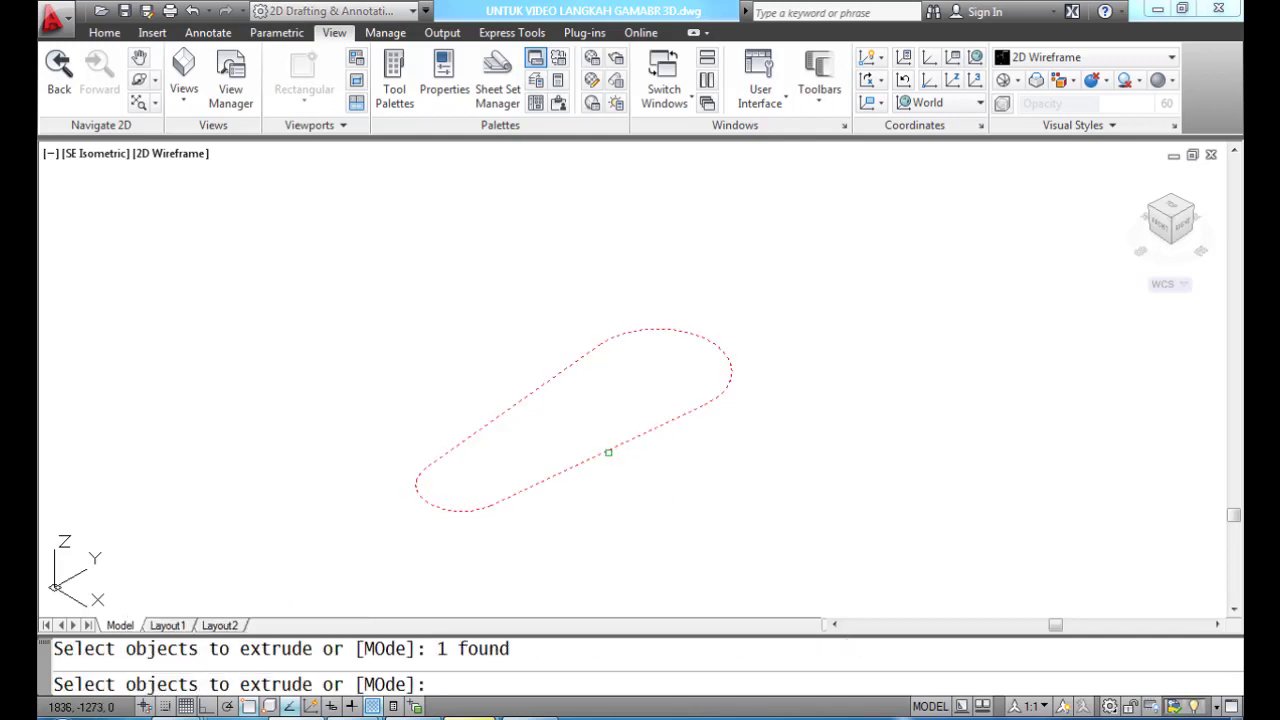
key("Return")
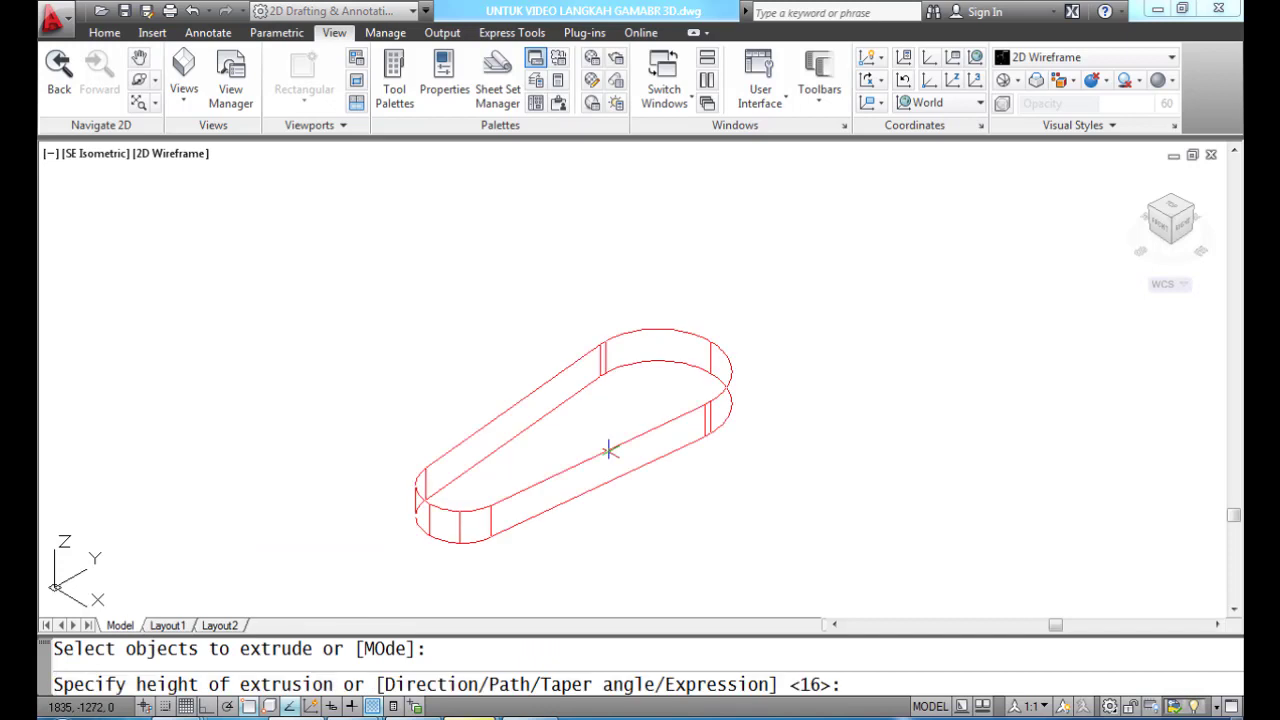
type("6")
key("Return")
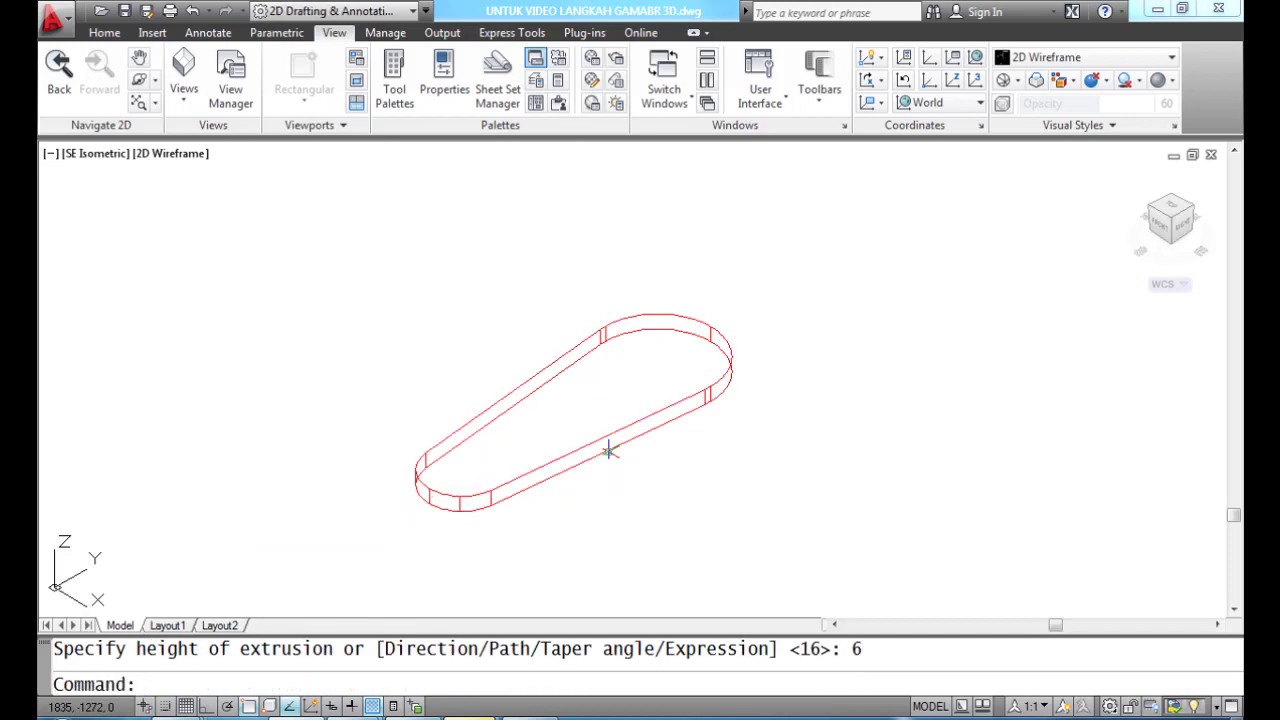
Step: Create a cylinder of radius 24 and height 45, centred on the bottom arc of the arm's large end
type("CYLINDER")
key("Return")
type("CEN")
key("Return")
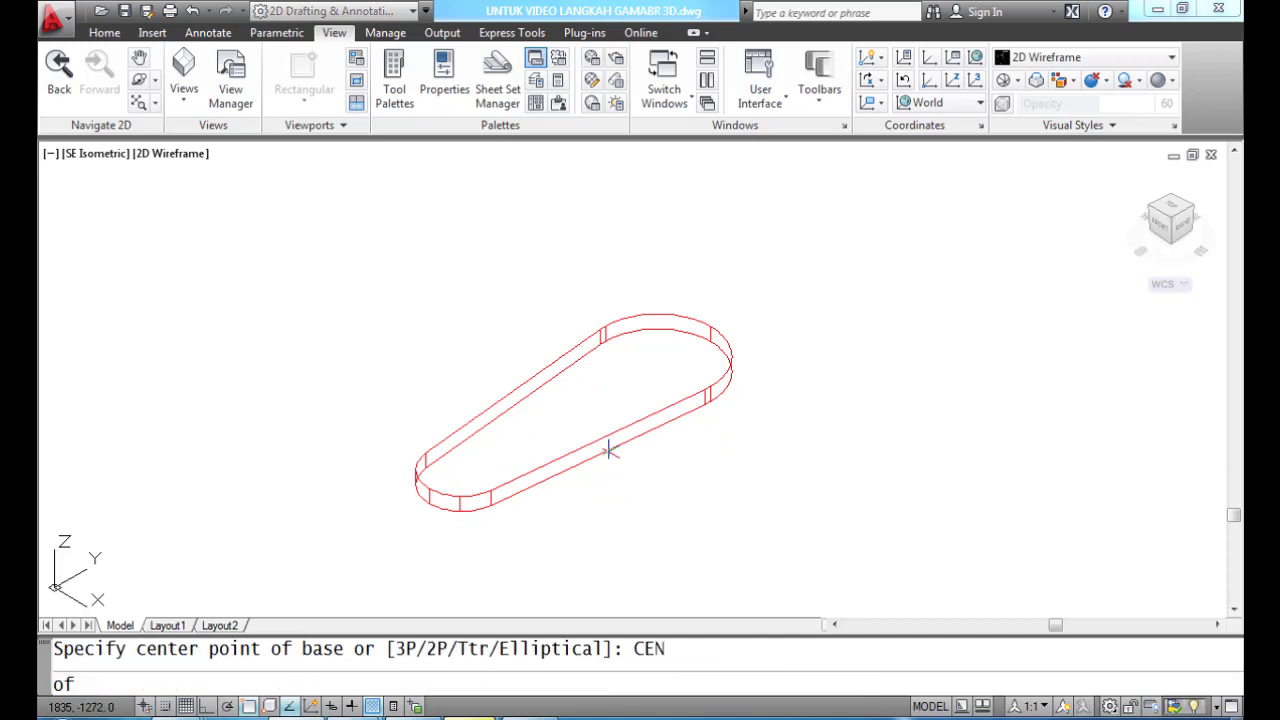
left_click(728, 386)
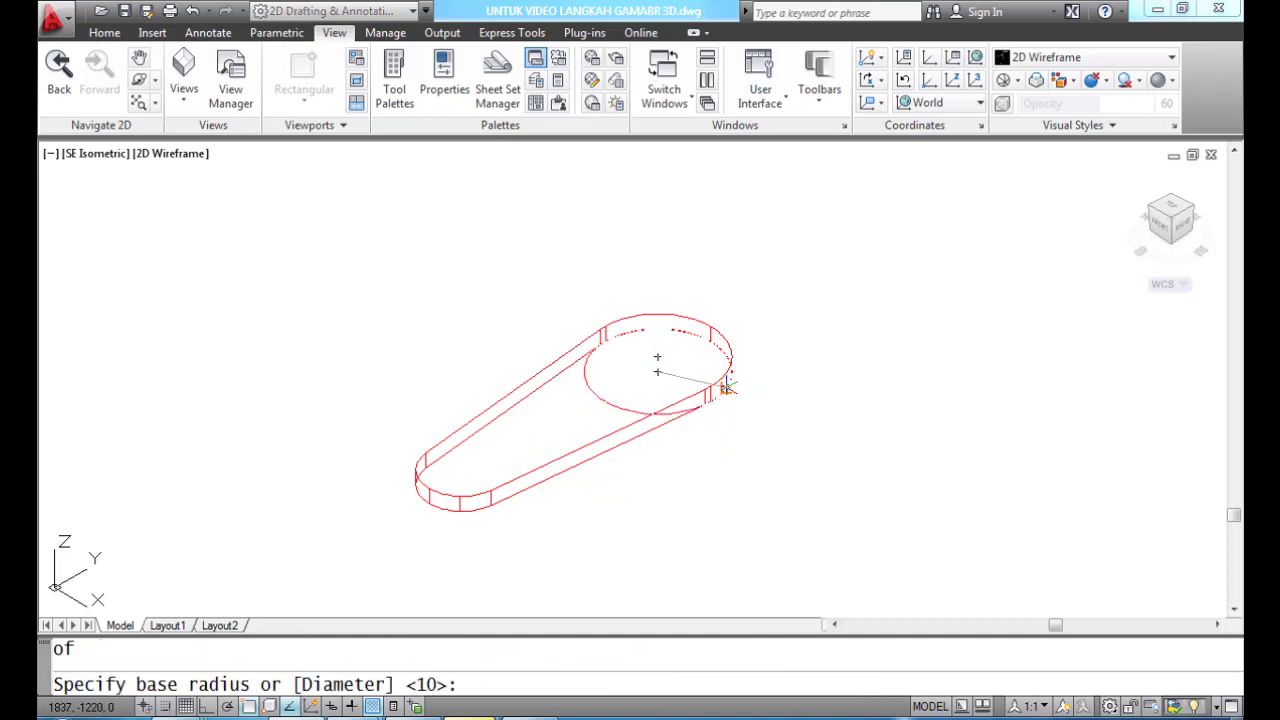
type("24")
key("Return")
type("45")
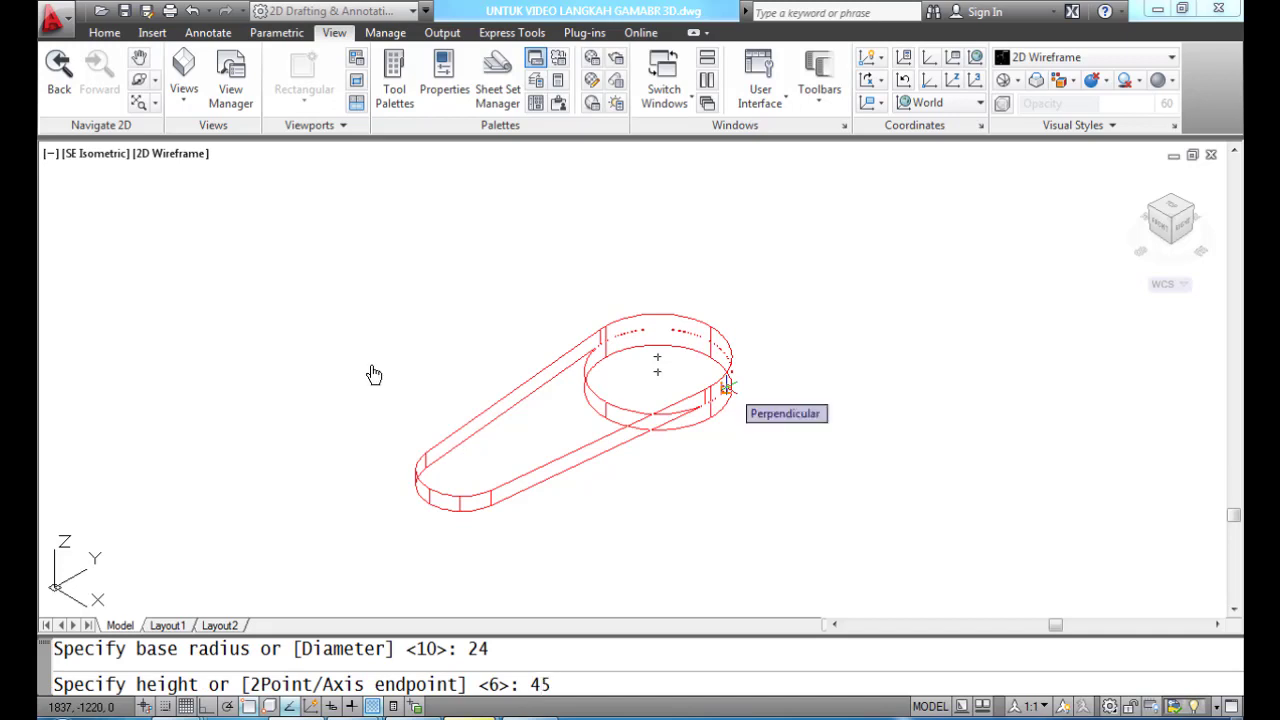
key("Return")
Step: Create a concentric bore cylinder of radius 16 and height 45 inside the large-end cylinder
type("CYL")
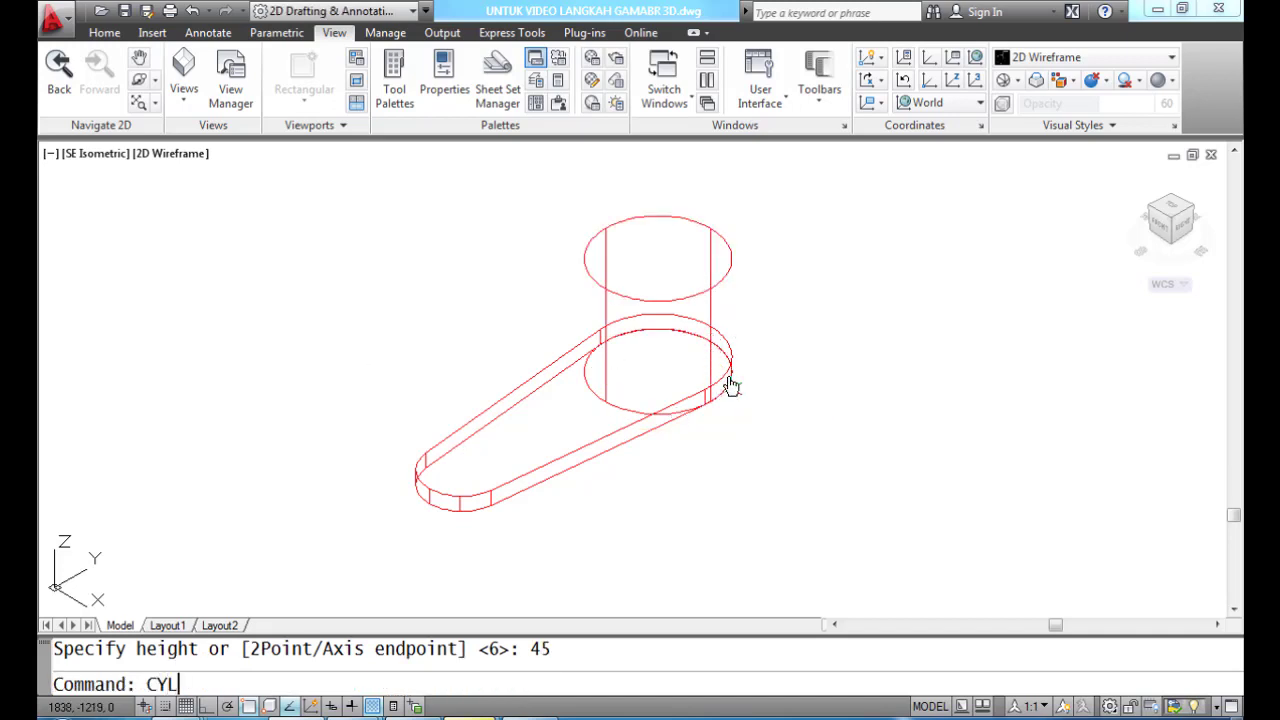
type("INDER")
key("Return")
type("CE")
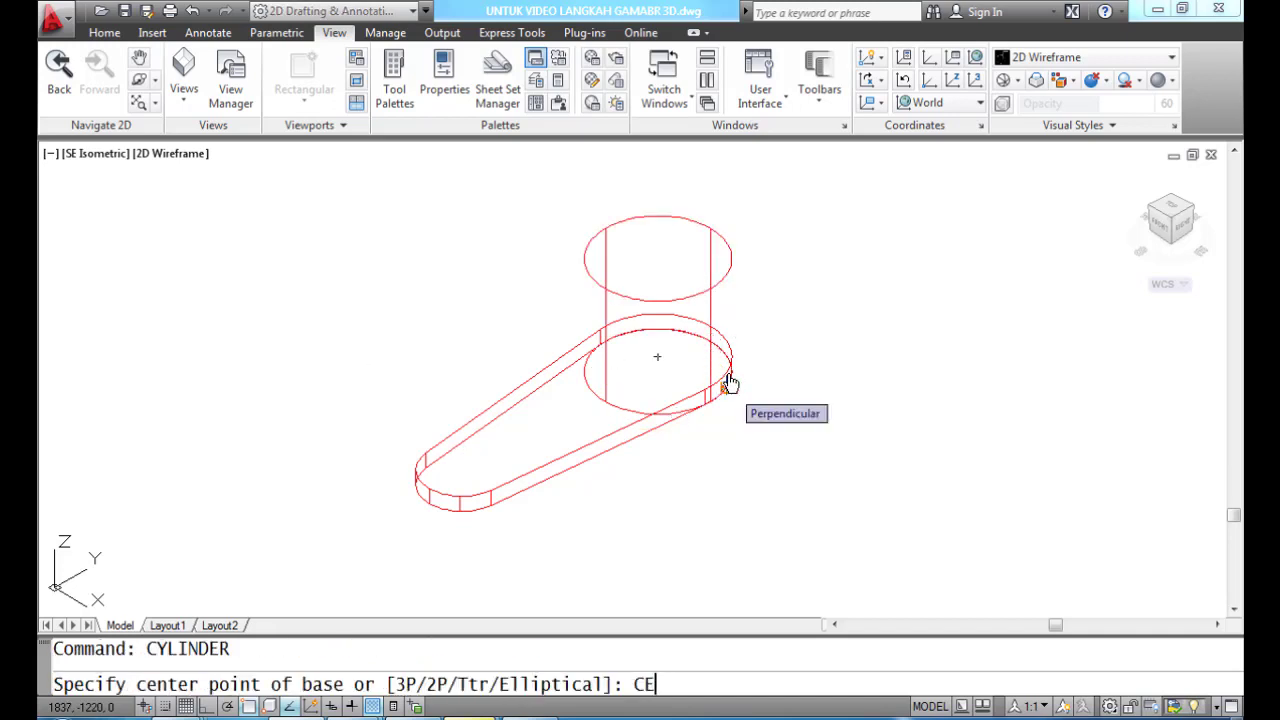
type("N")
key("Return")
left_click(728, 384)
type("16")
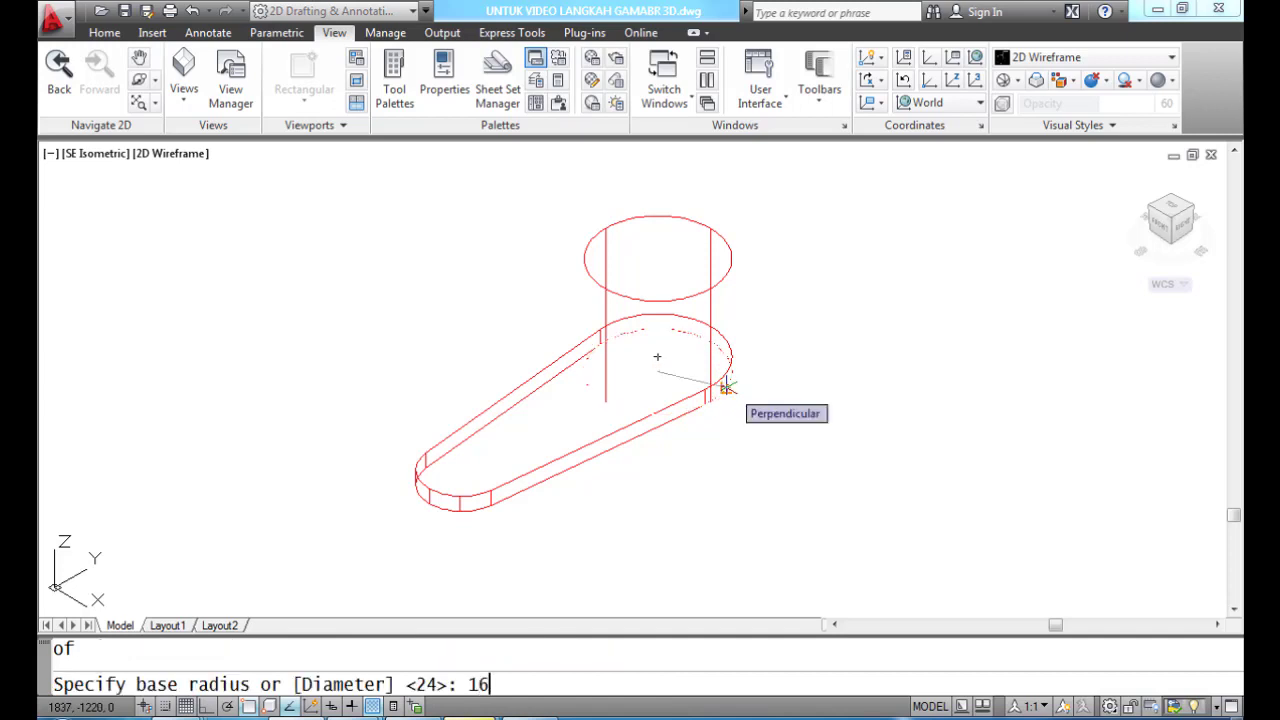
key("Return")
type("45")
key("Return")
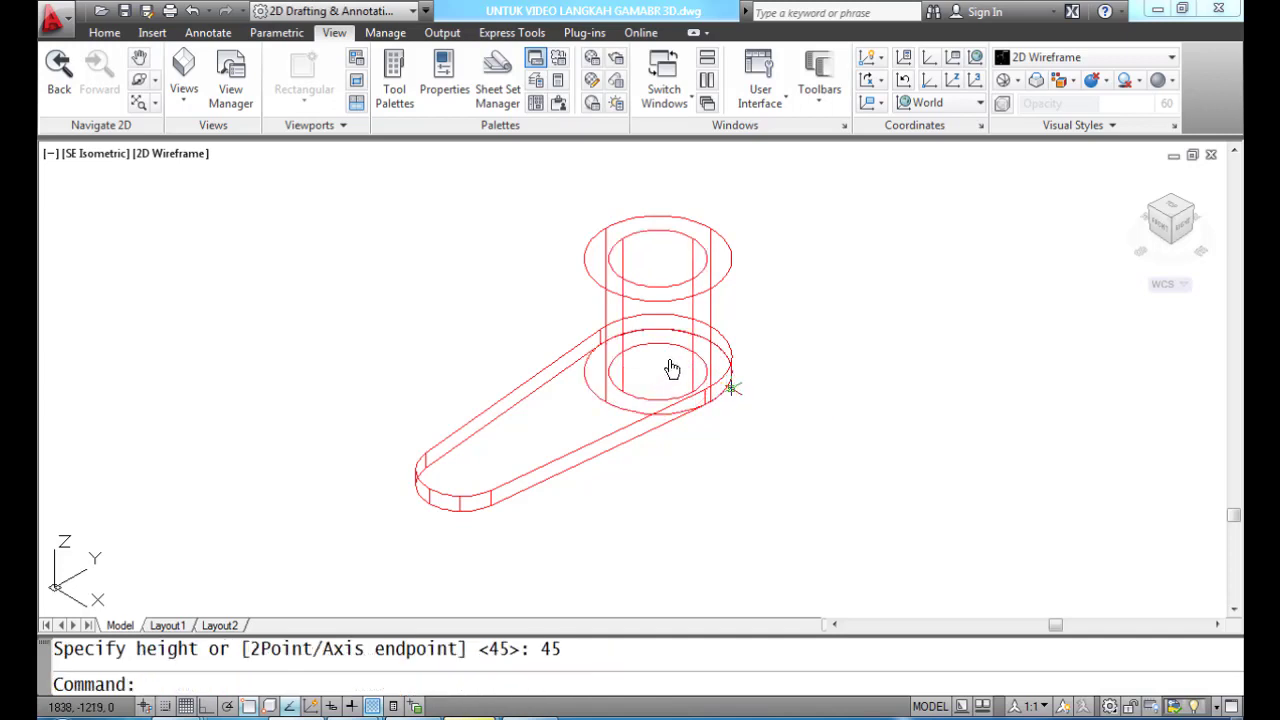
Step: Create a cylinder of radius 15 and height 20 centred on the arm's small rounded end, and display the model with hidden lines removed
type("CYLINDER")
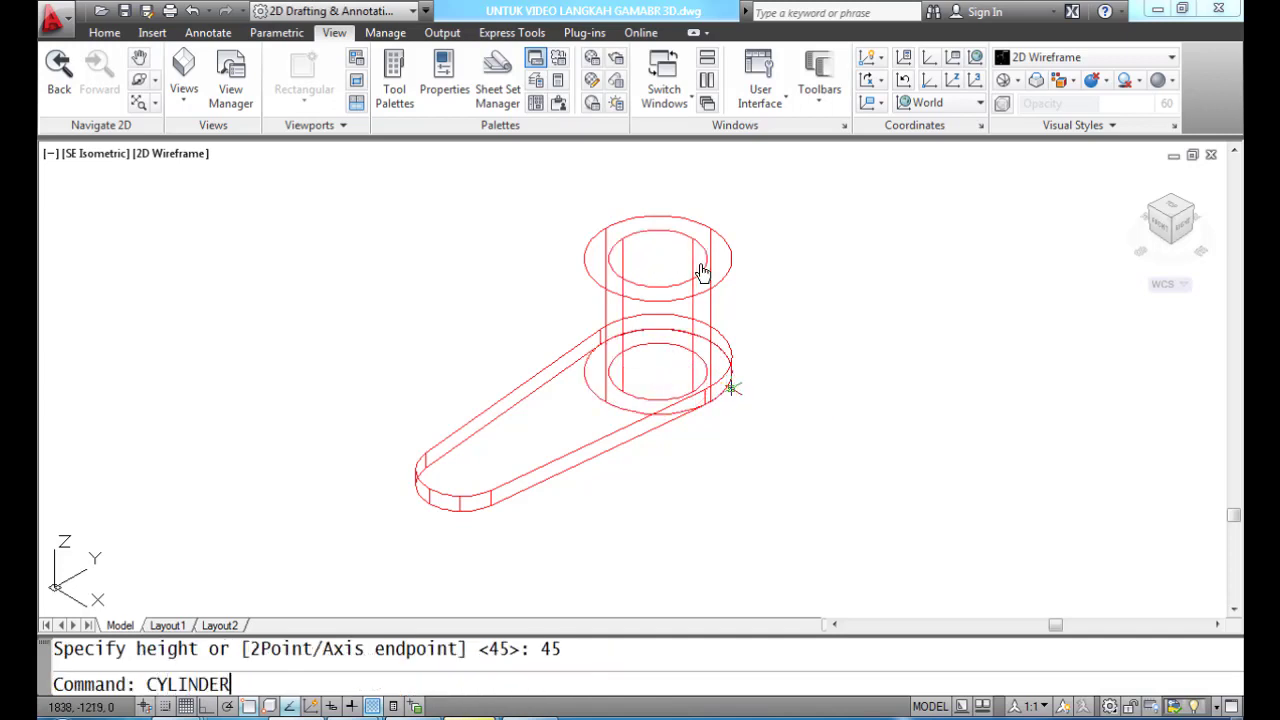
key("Return")
type("CEN")
key("Return")
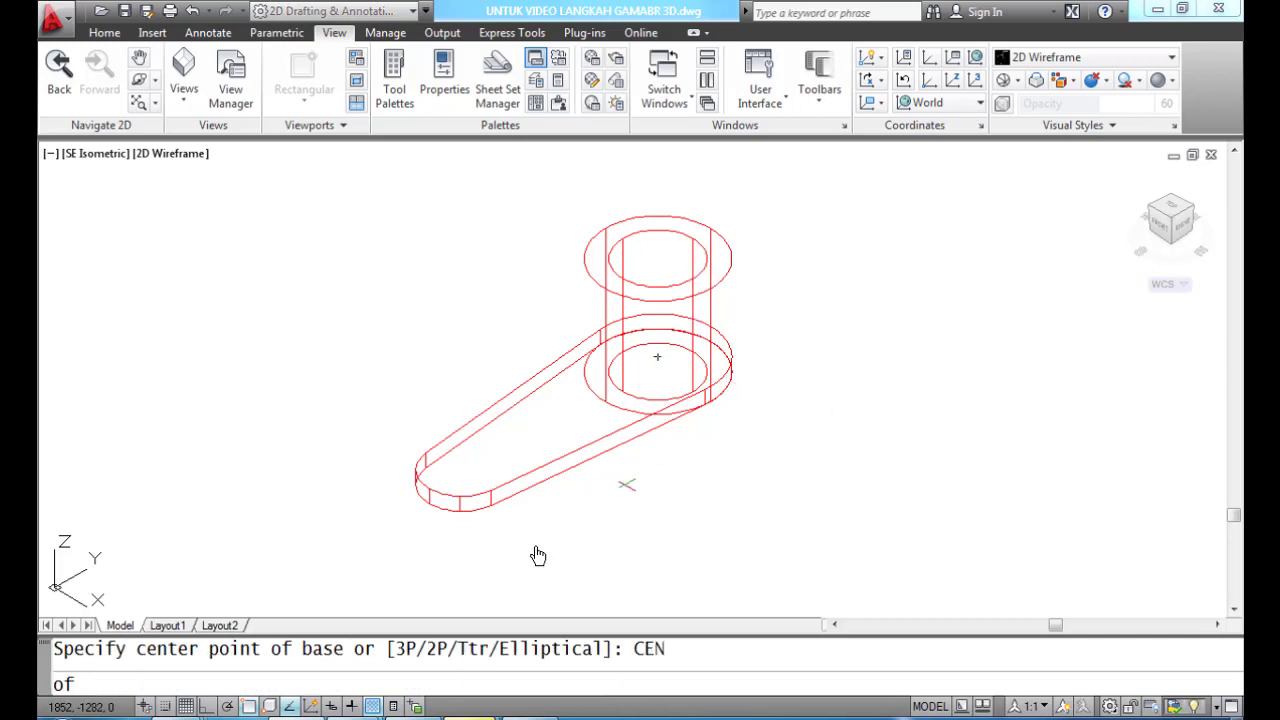
left_click(498, 476)
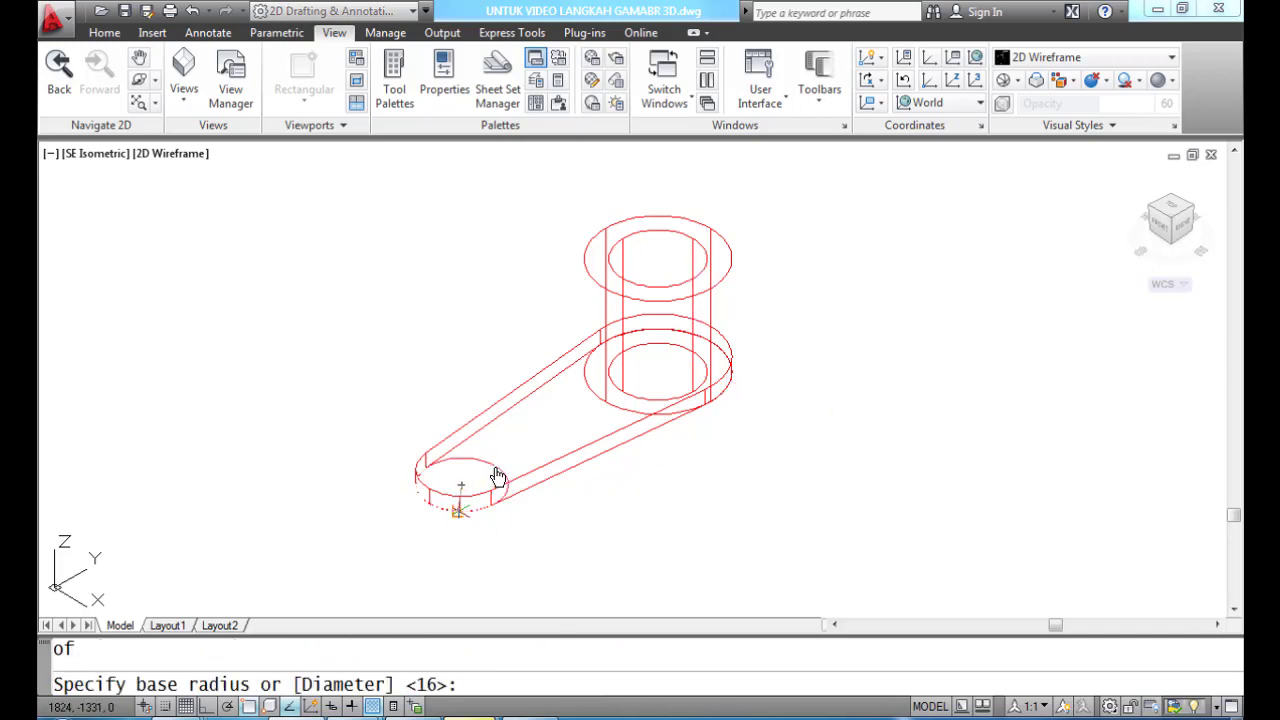
type("15")
key("Return")
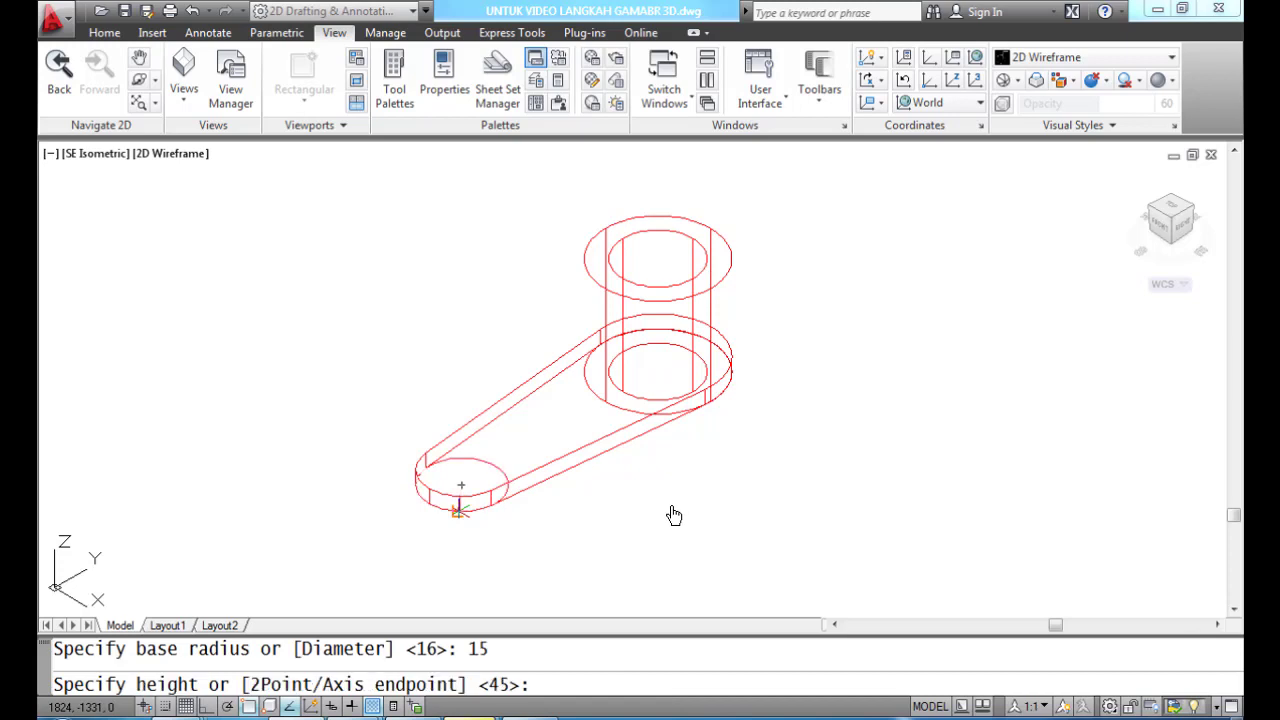
type("20")
key("Return")
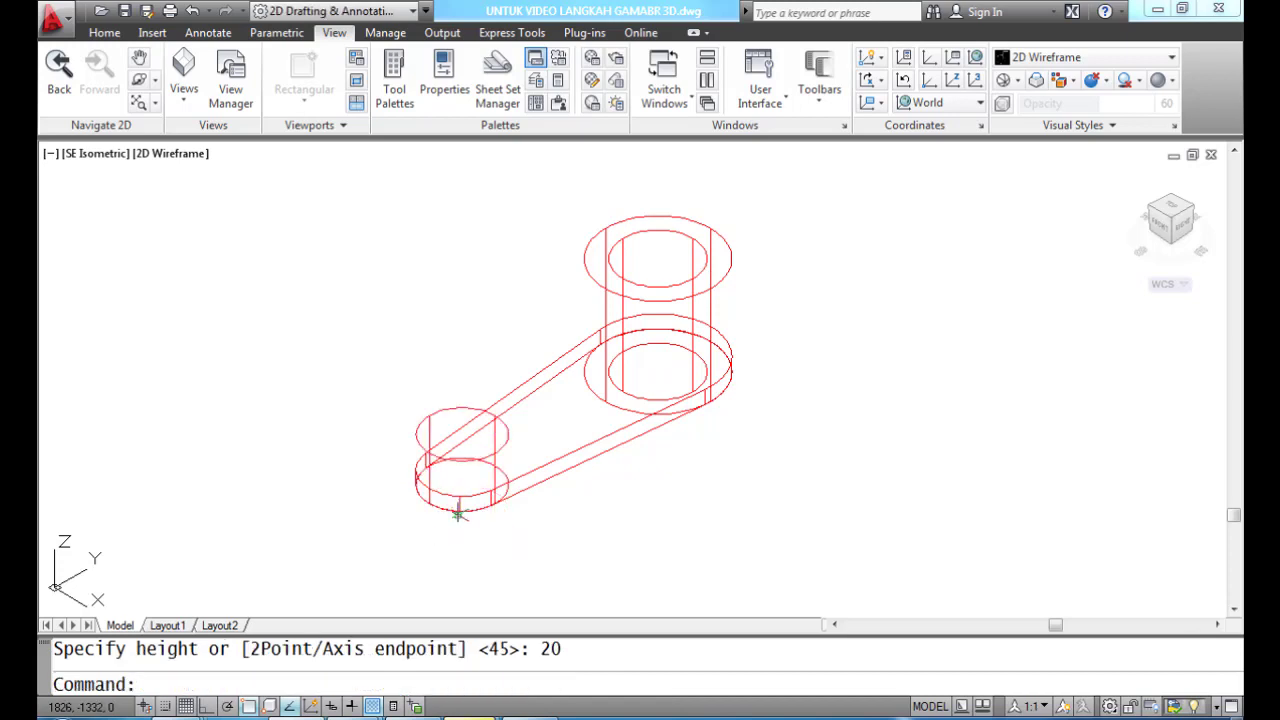
type("HIDE")
key("Return")
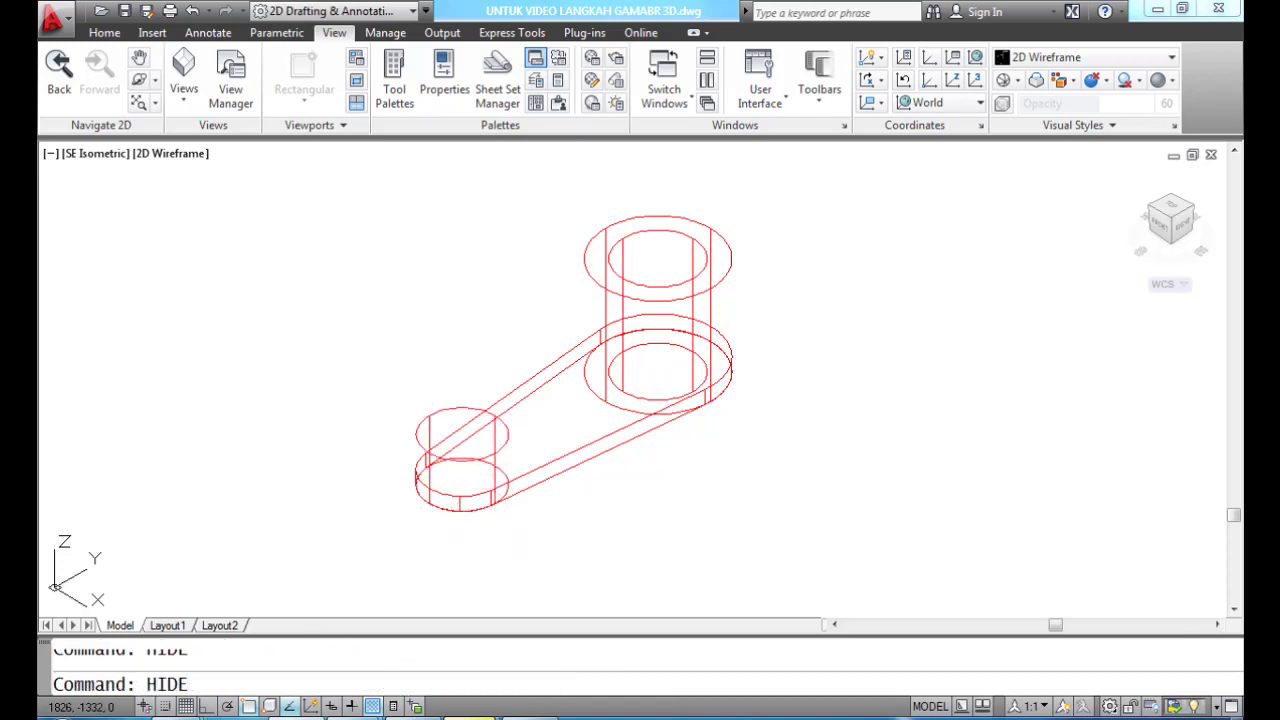
Step: Create a concentric hole cylinder of radius 6 and height 20 inside the small-end cylinder
type("CYLINDER")
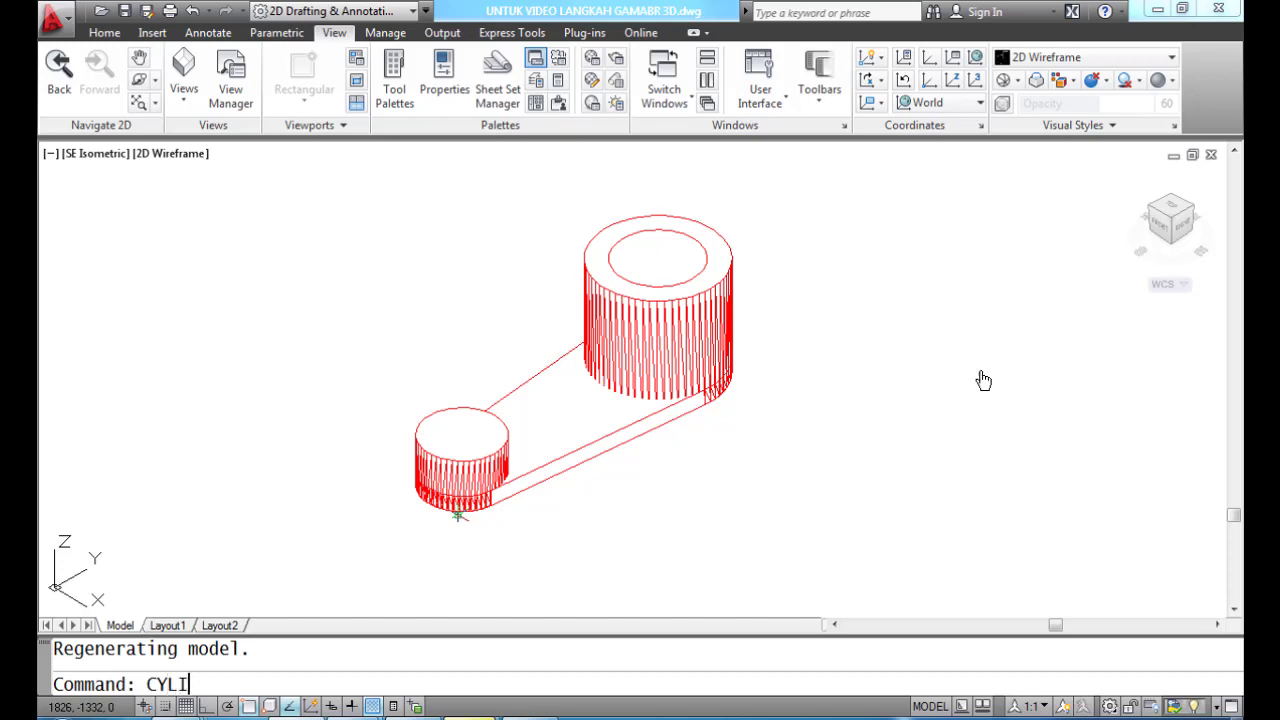
key("Return")
type("CEN")
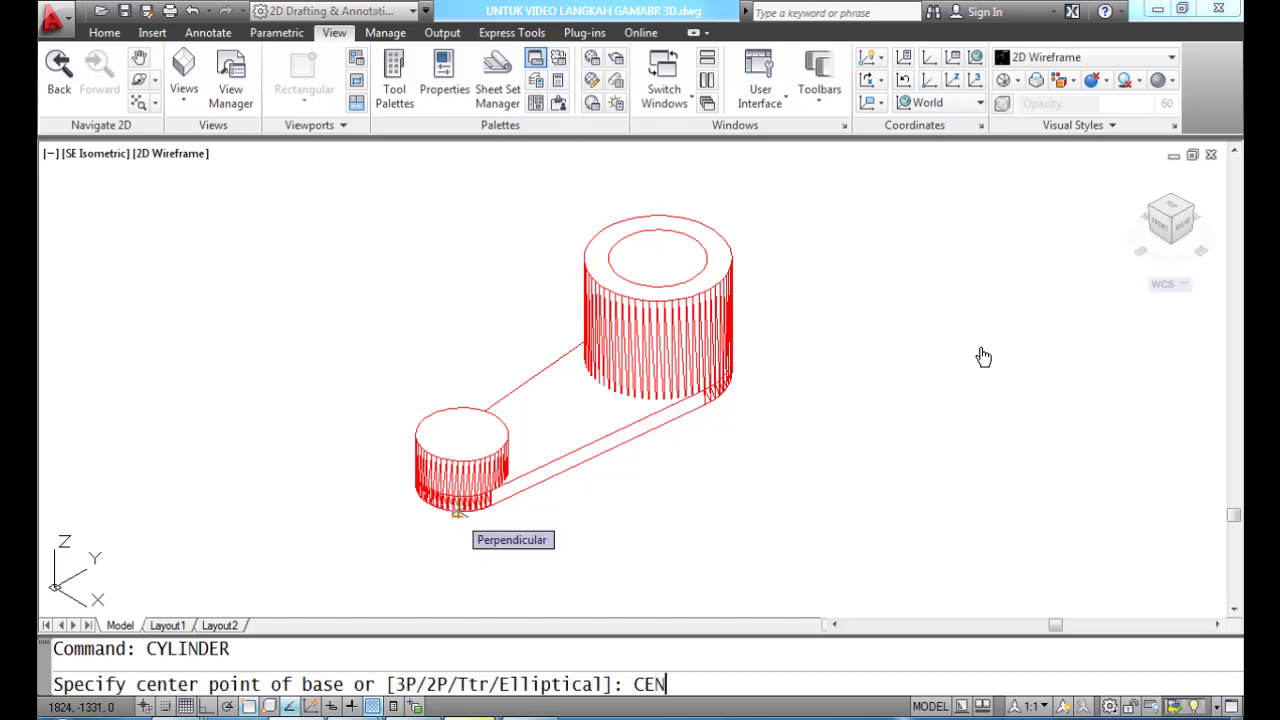
key("Return")
left_click(453, 515)
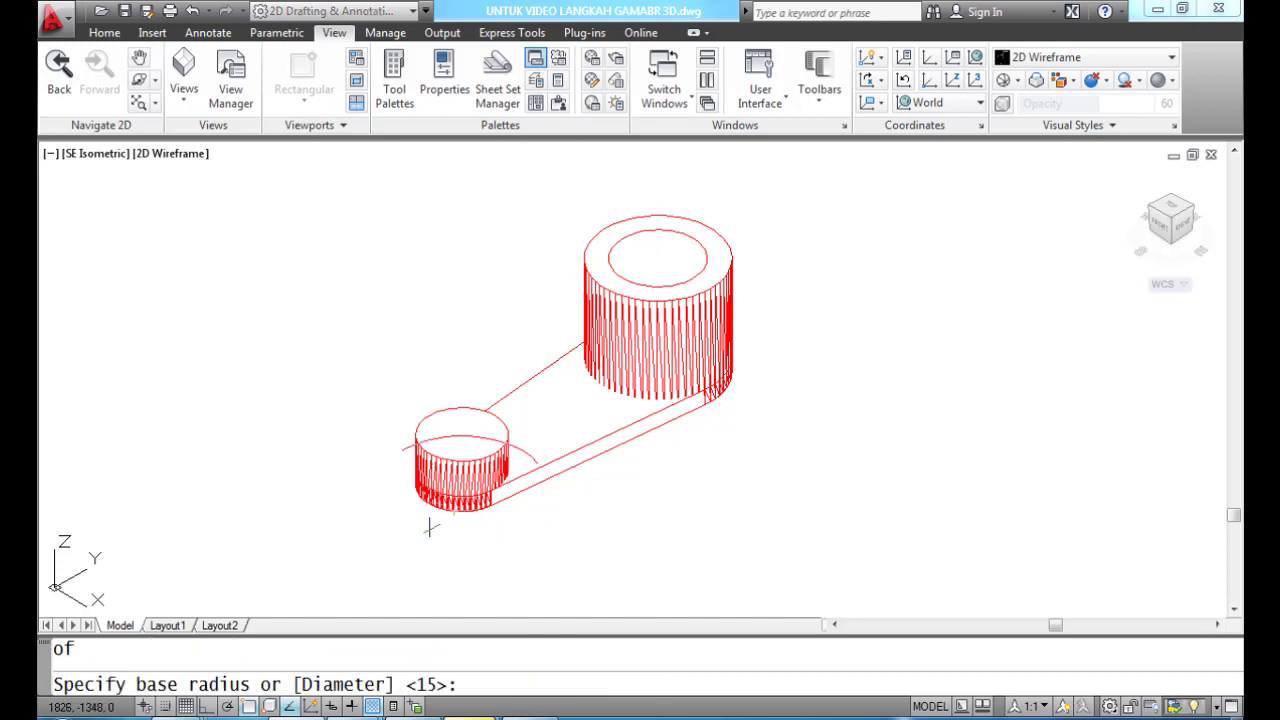
type("6")
key("Return")
type("2")
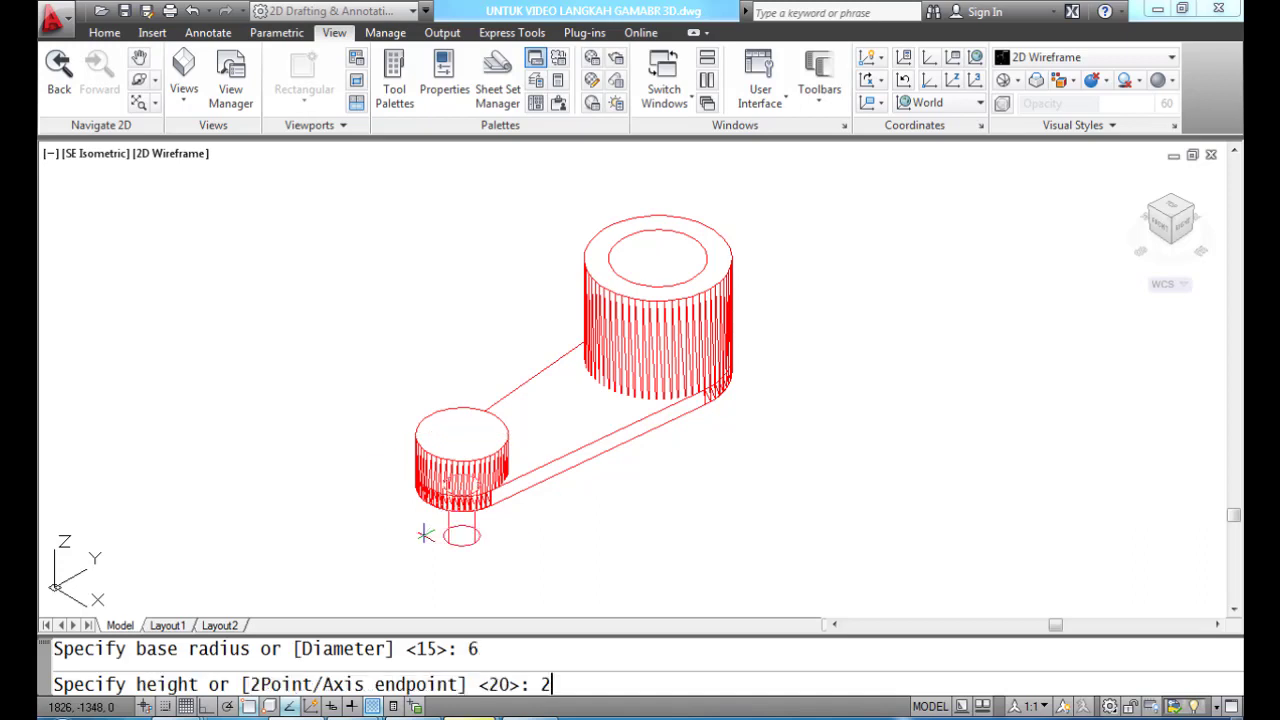
key("Return")
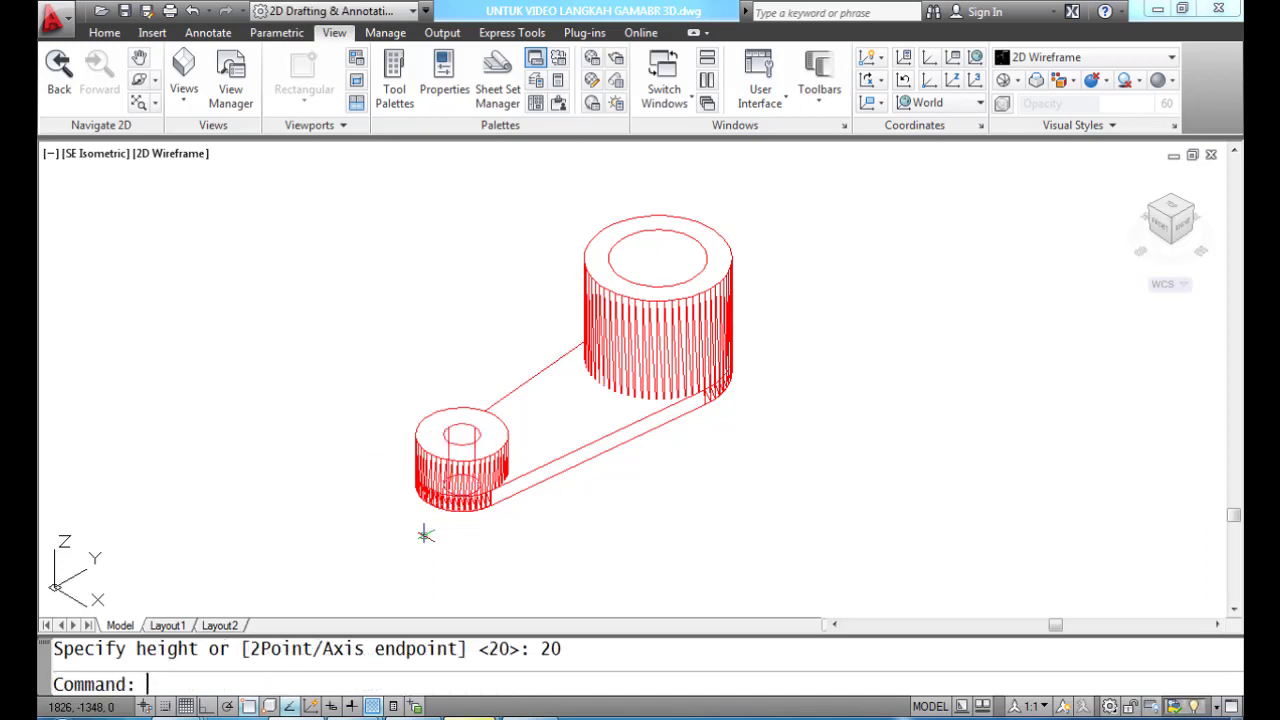
Step: Move the tapered arm up from base point 0,0,0 by @0,0,7 and display the model with hidden lines removed
type("MOVE")
key("Return")
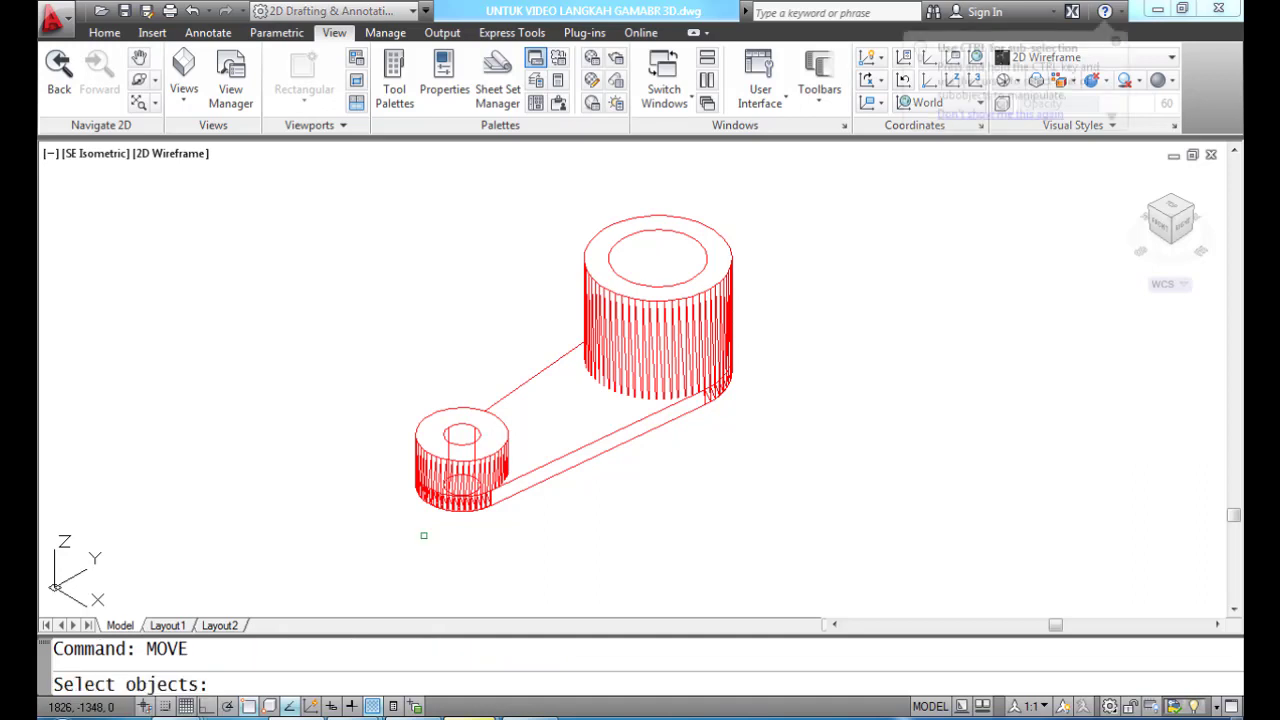
left_click(523, 489)
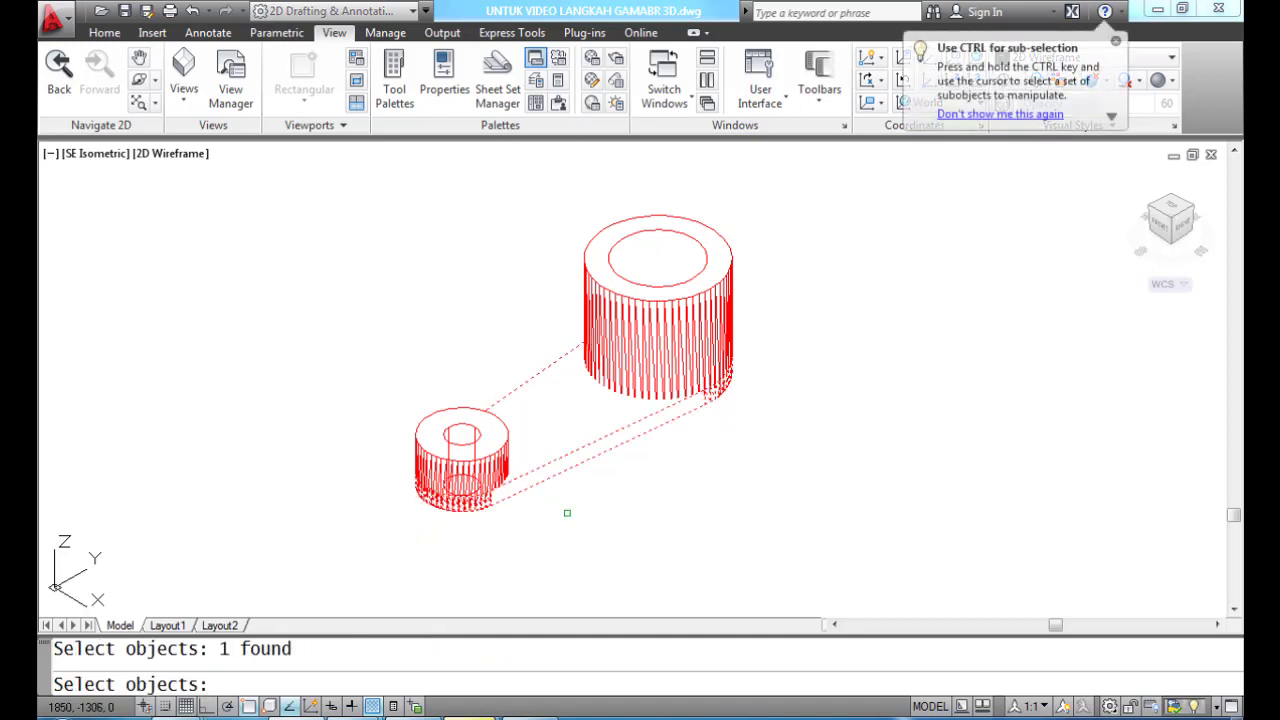
key("Return")
type("0,0,")
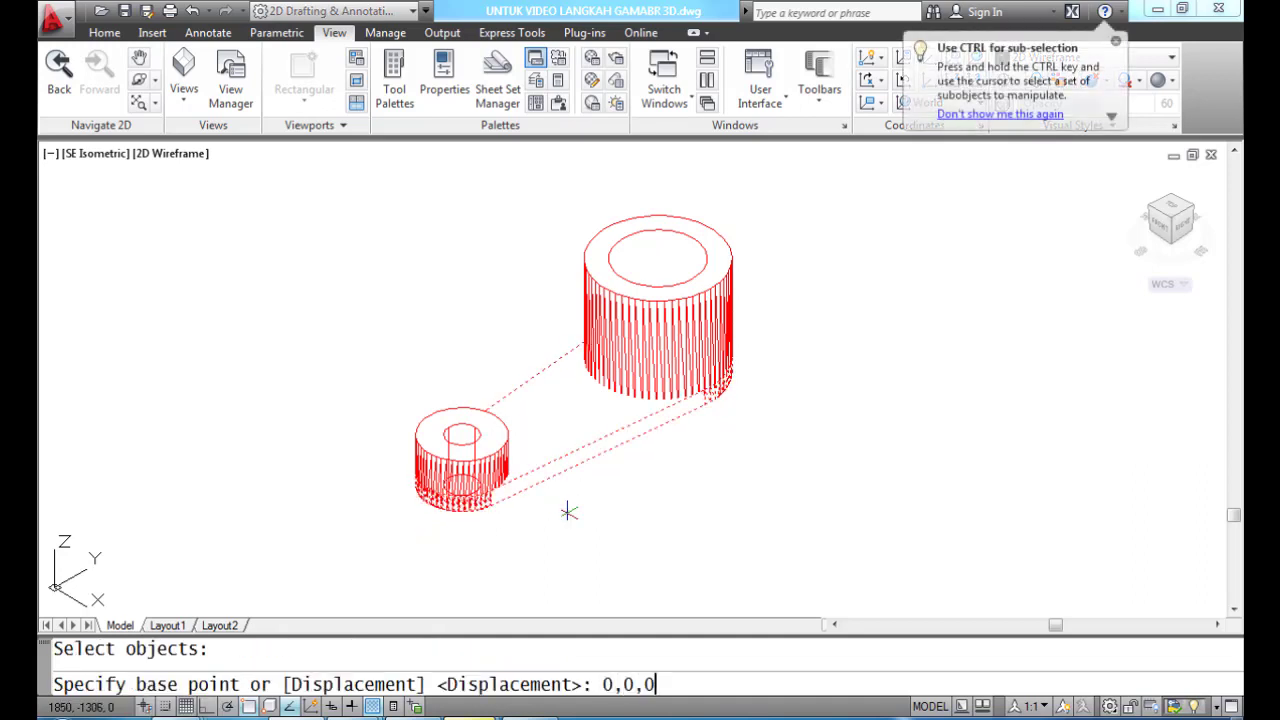
type("0")
key("Return")
type("@0,0,")
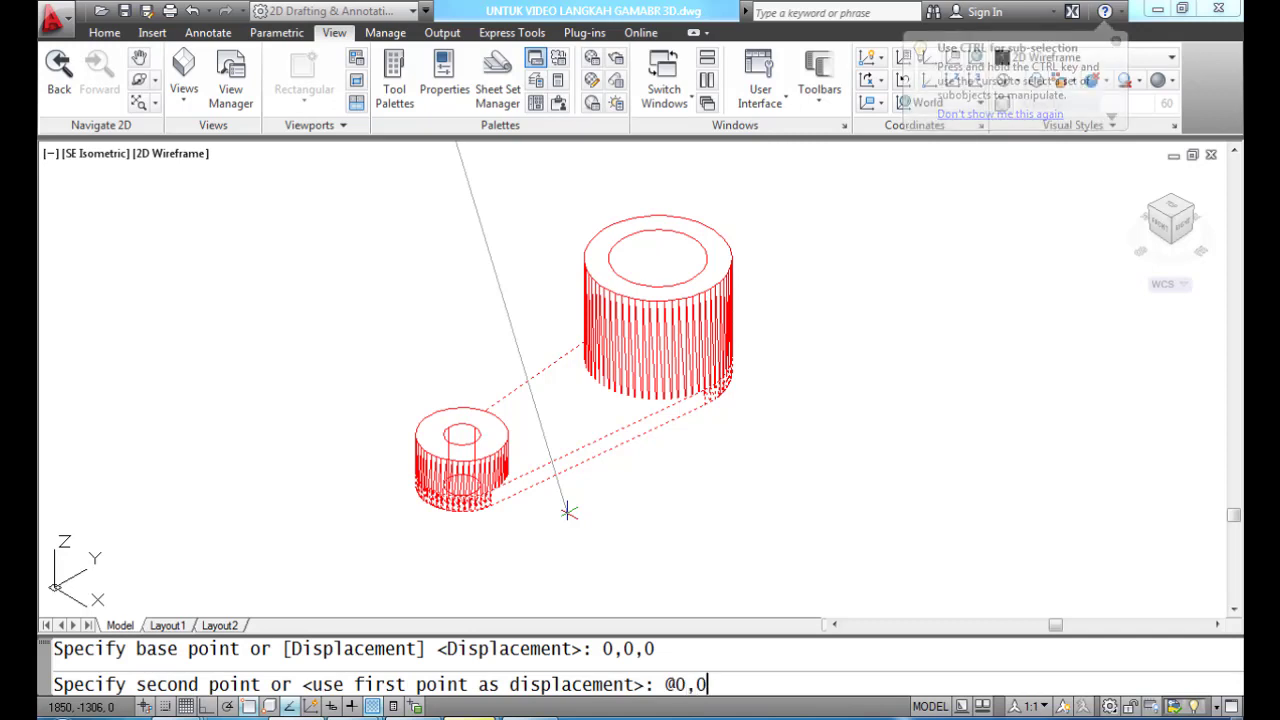
key("Return")
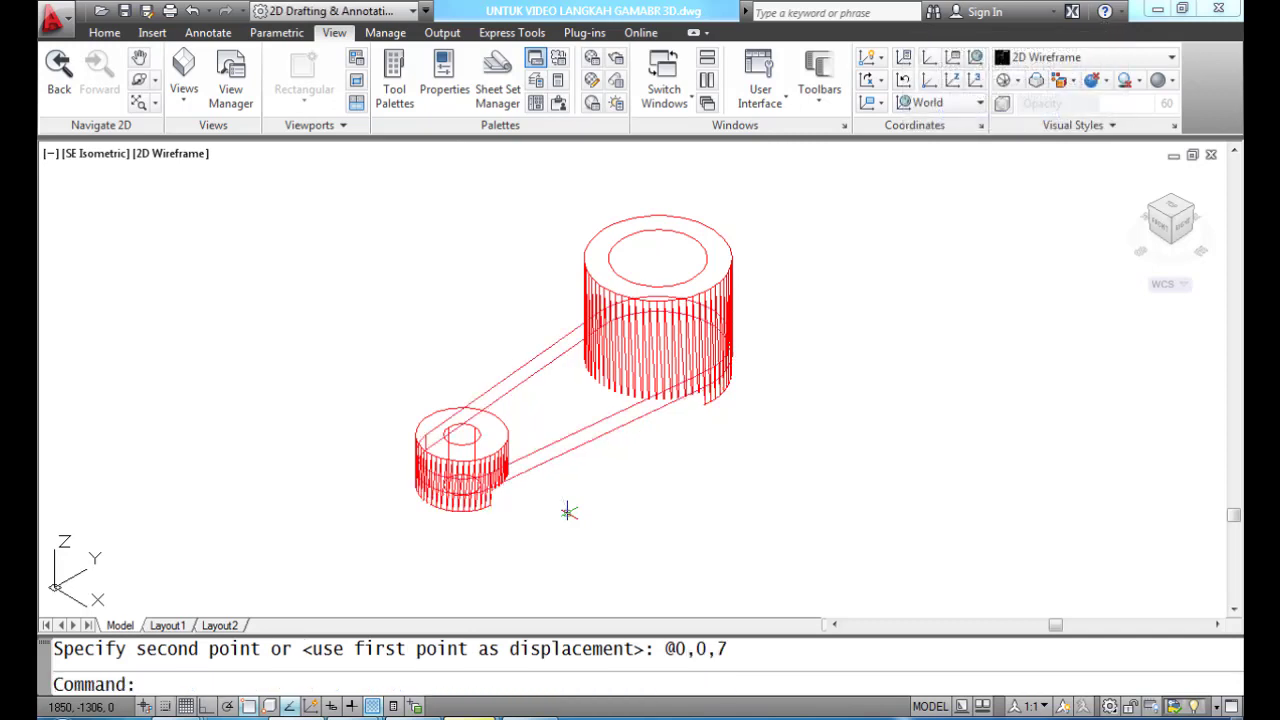
type("HIDE")
key("Return")
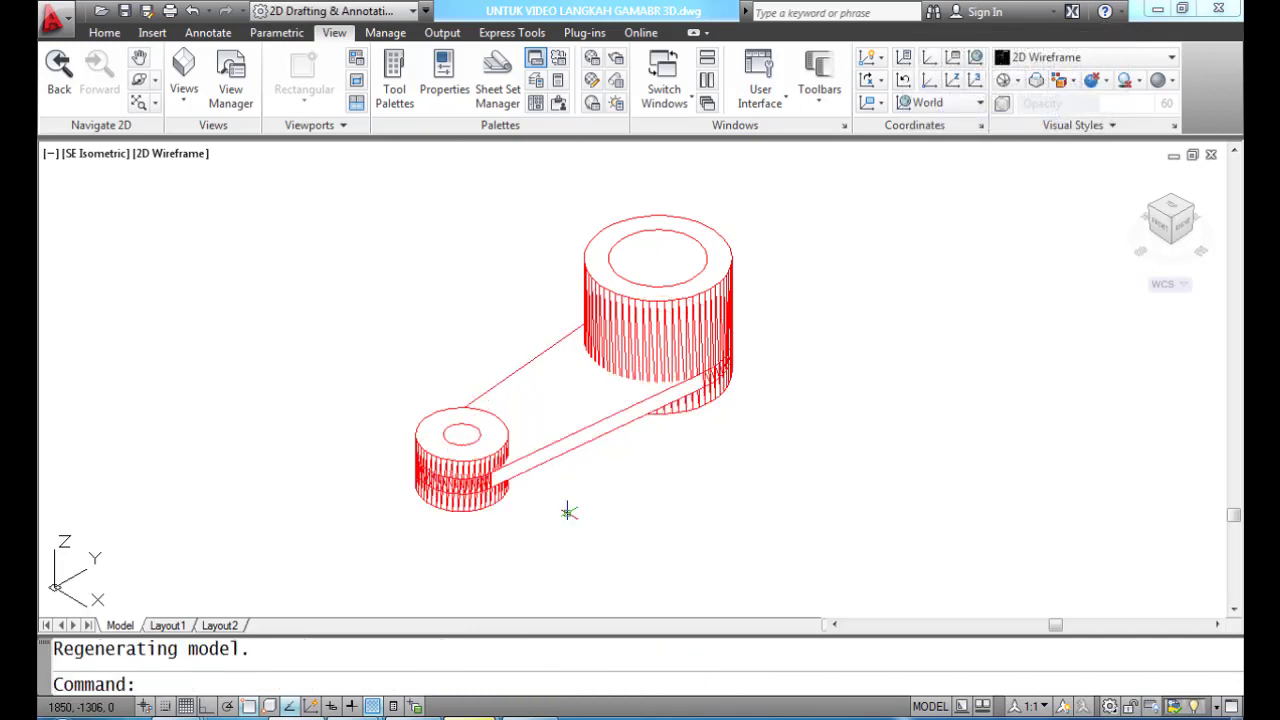
type("BOX")
key("Return")
type("0")
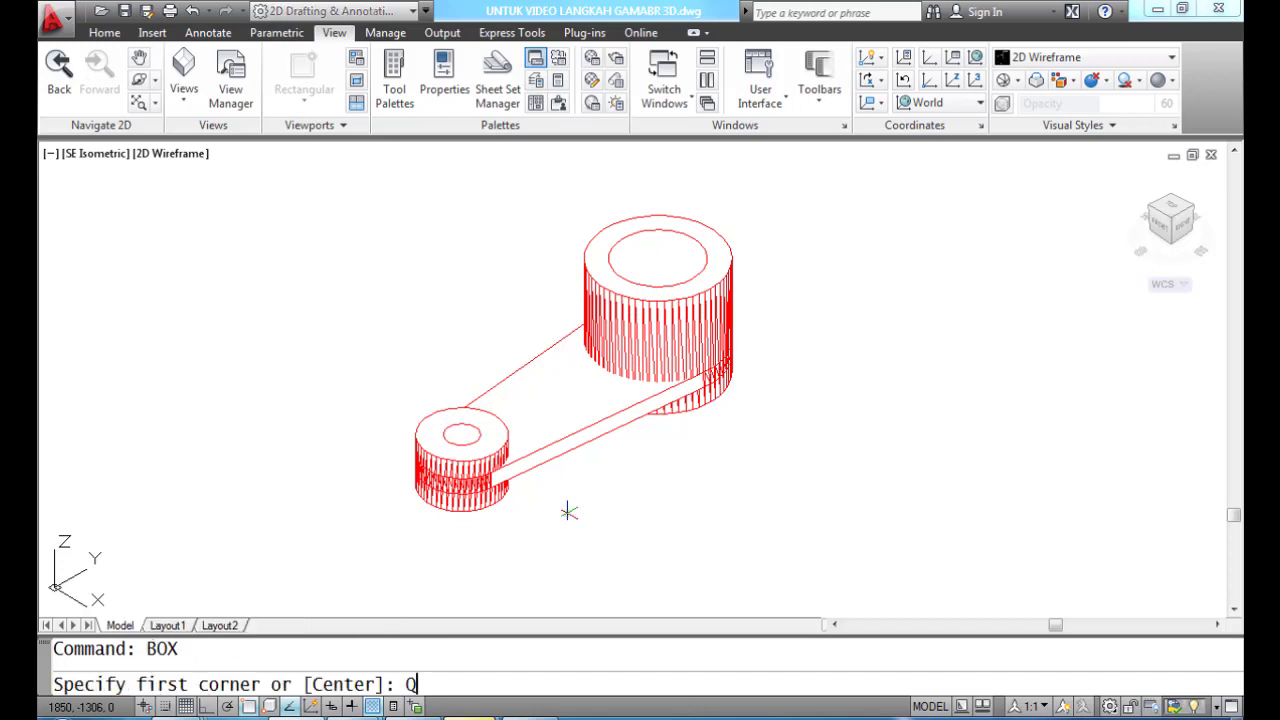
type("UA")
key("Return")
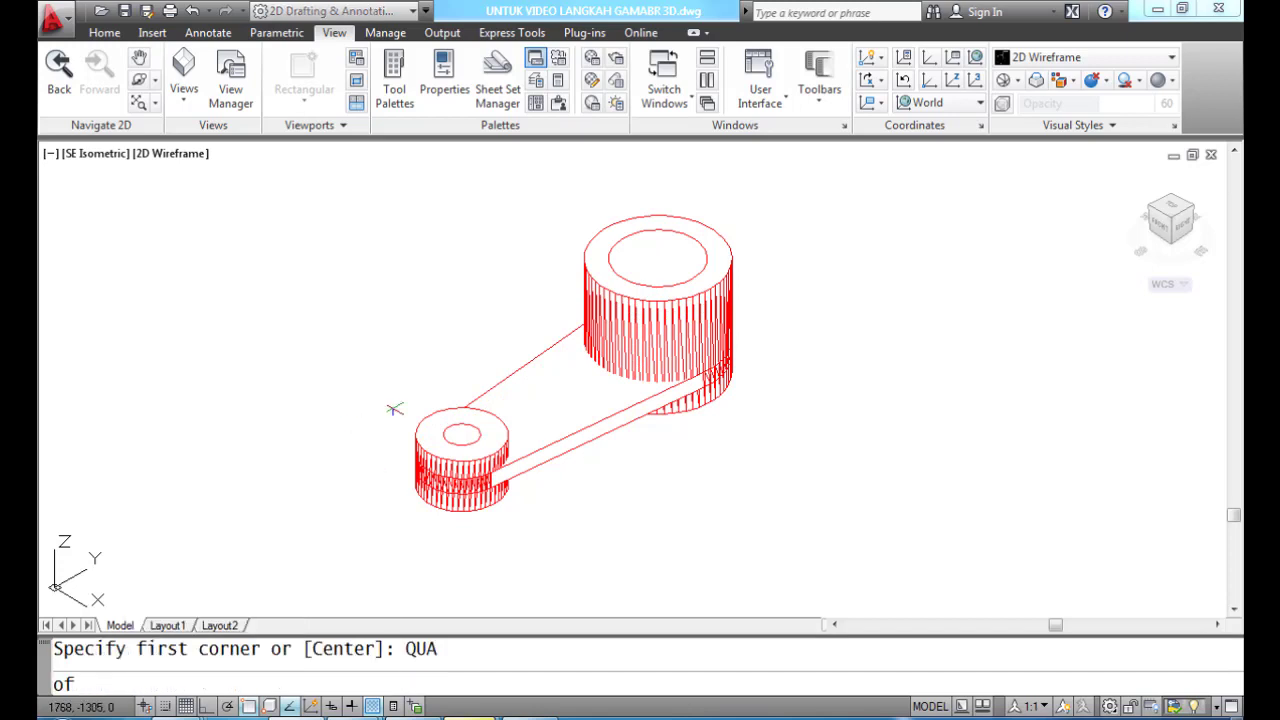
left_click(430, 415)
type("@30")
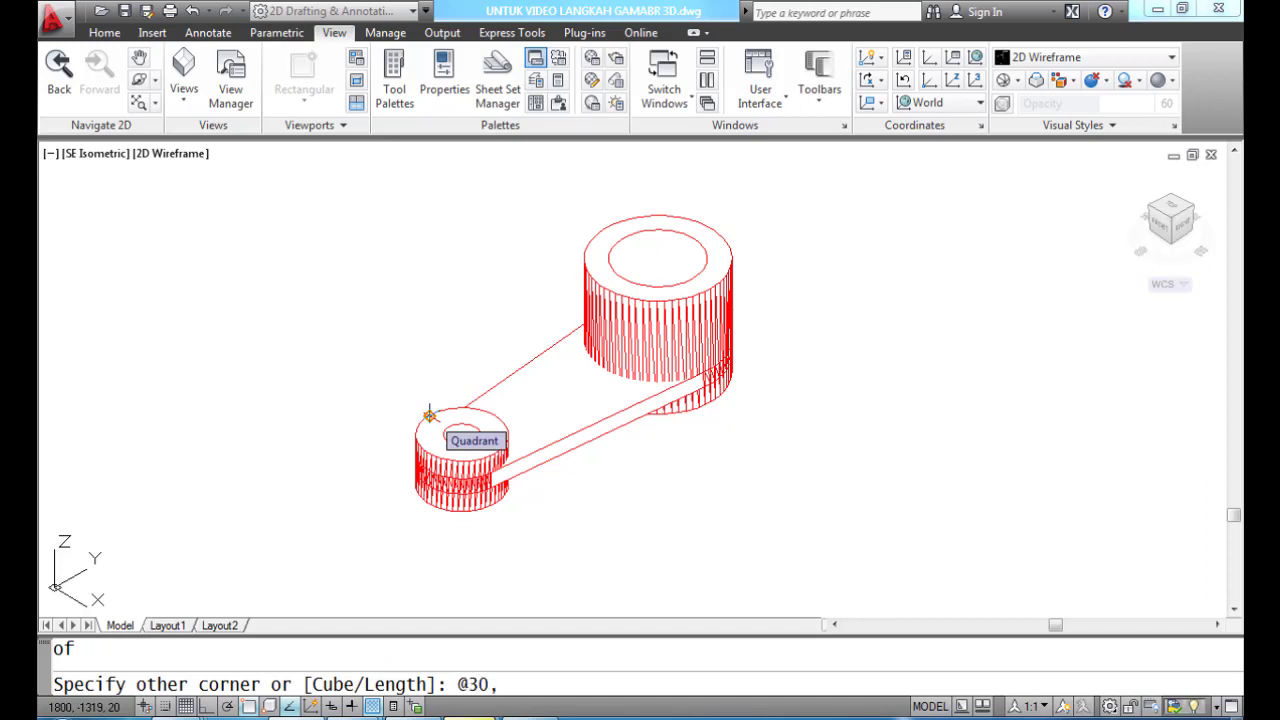
type(",-20,-20")
key("Return")
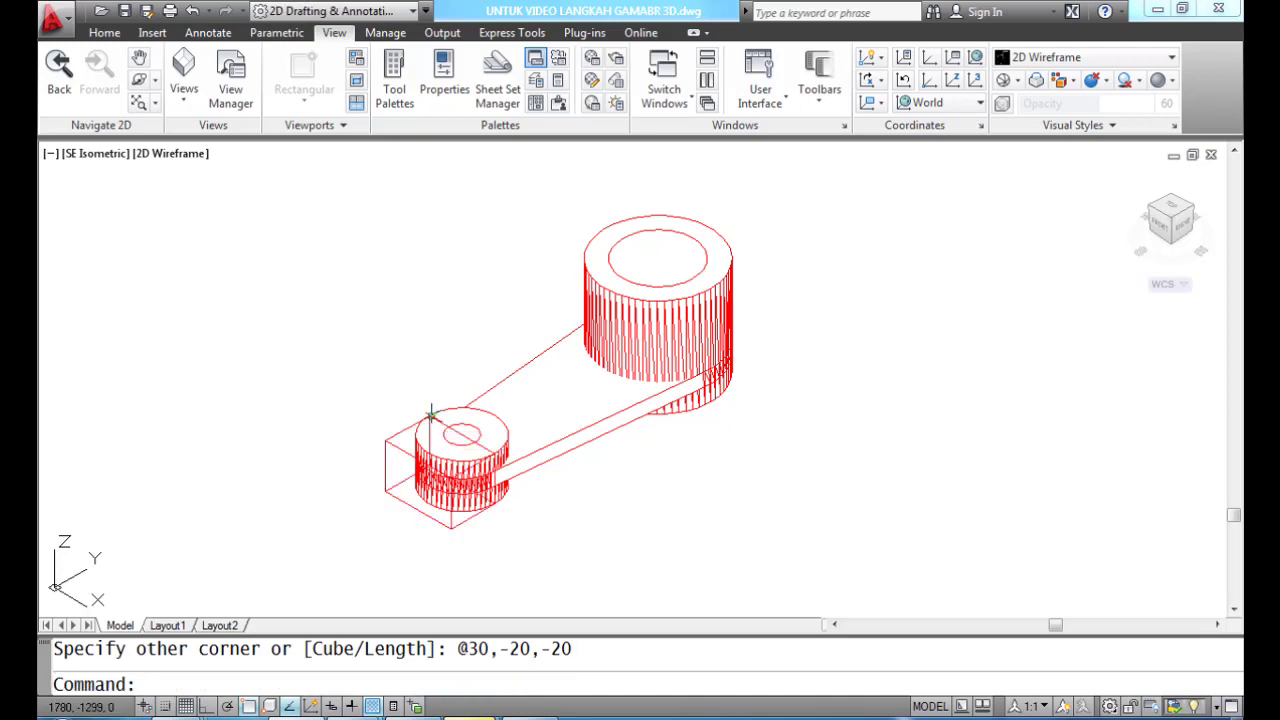
type("BOX")
key("Return")
type("QUA")
key("Return")
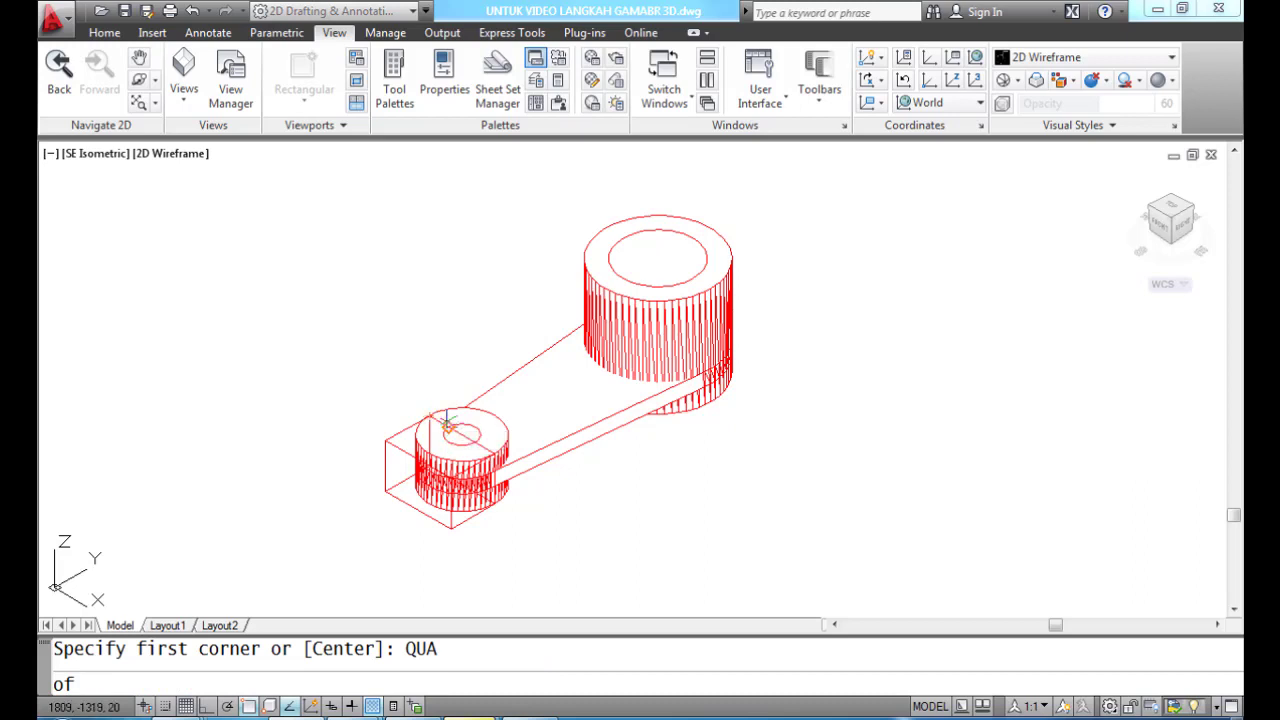
left_click(447, 424)
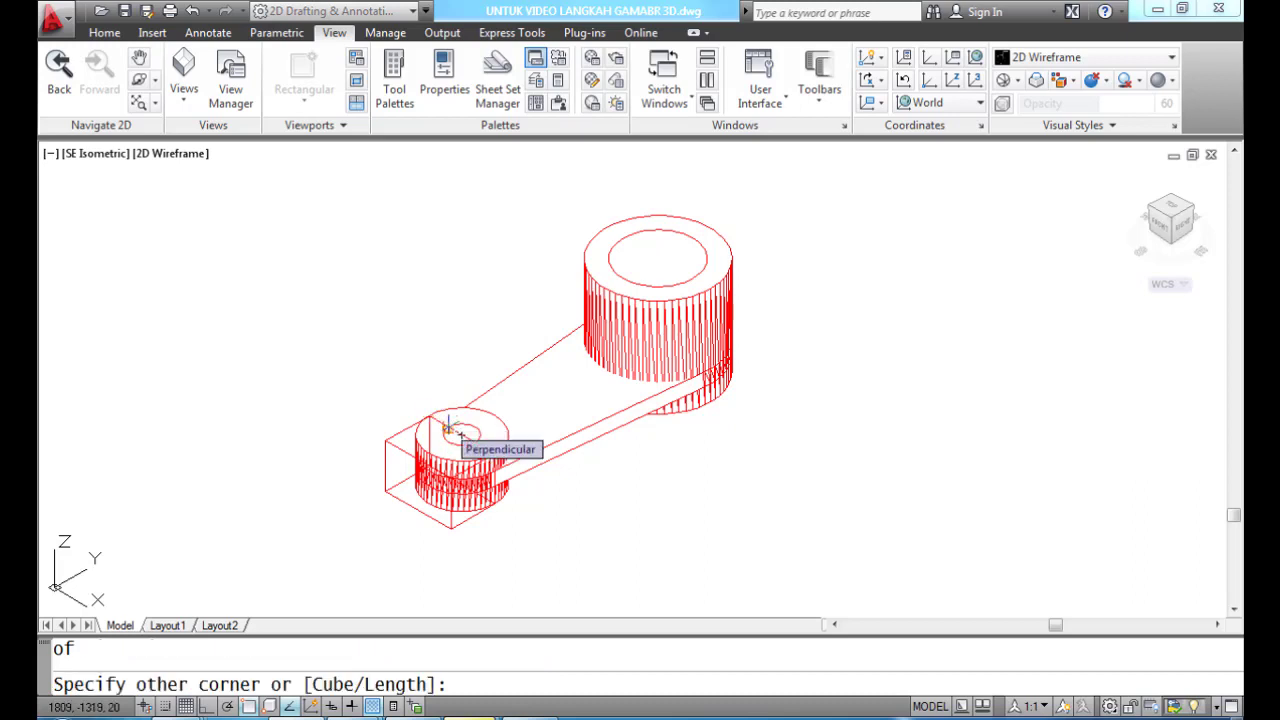
type("@12,-20,-20")
key("Return")
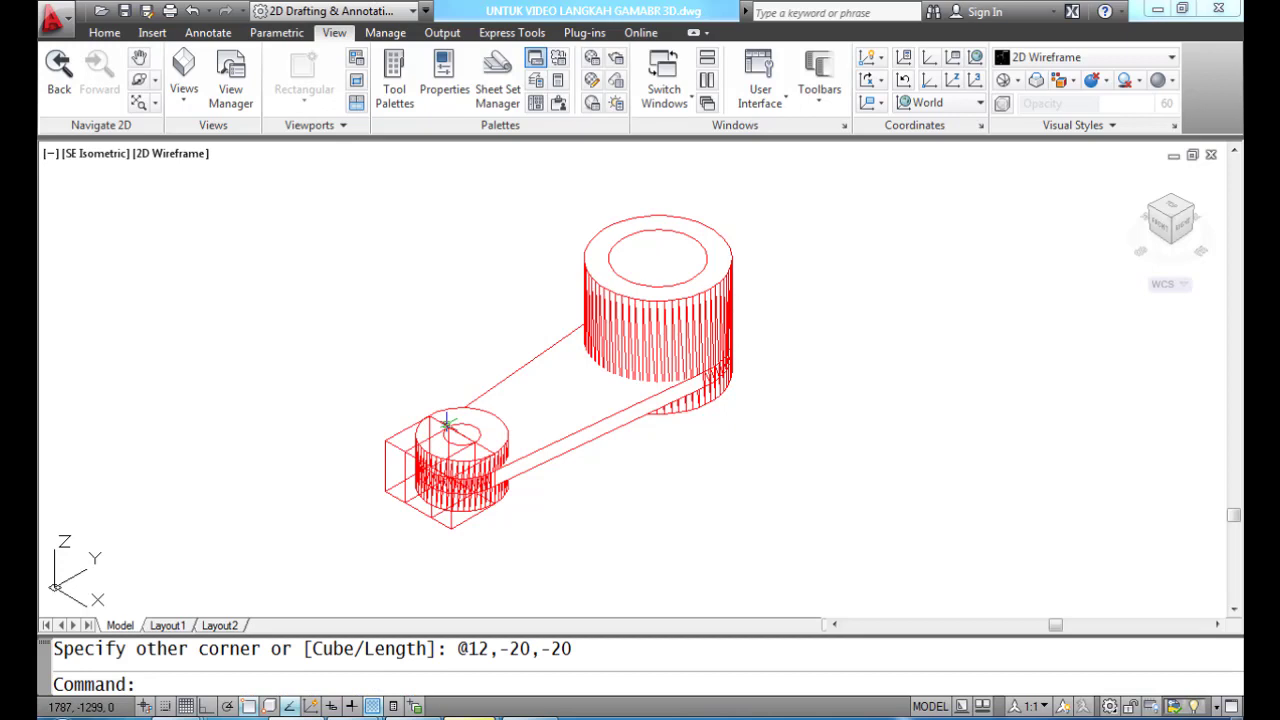
type("BOX")
key("Return")
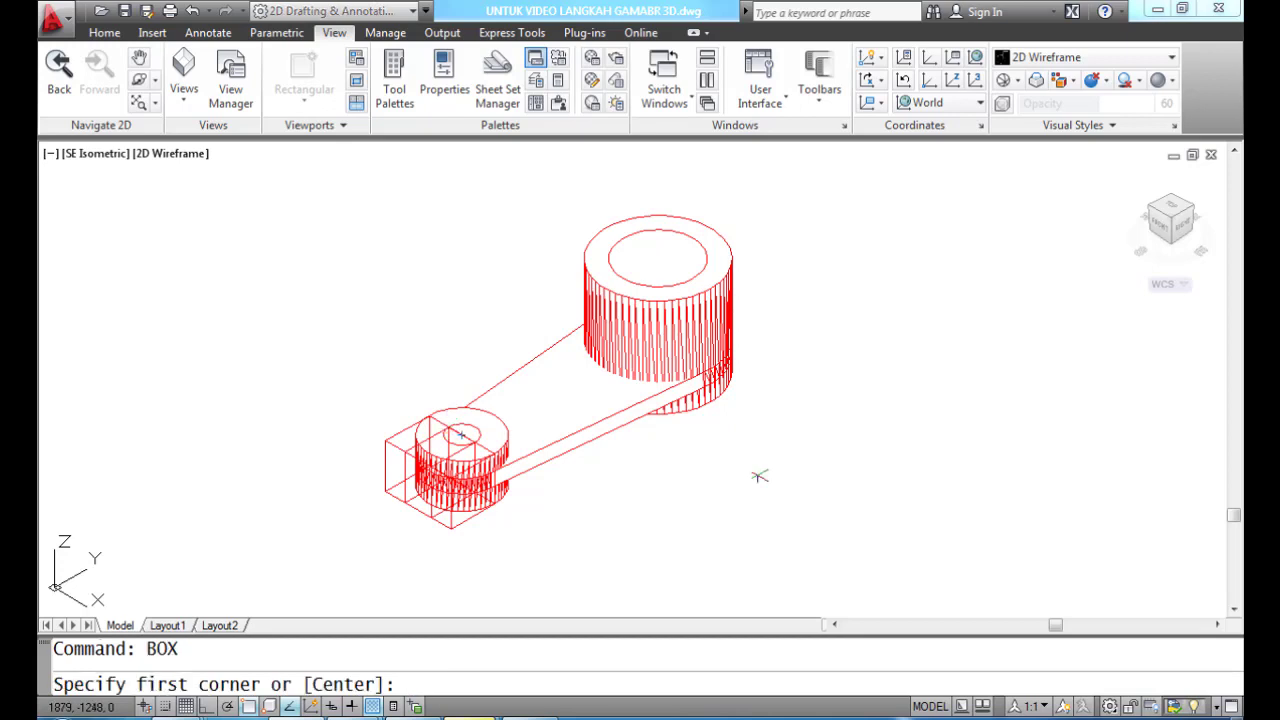
left_click(760, 473)
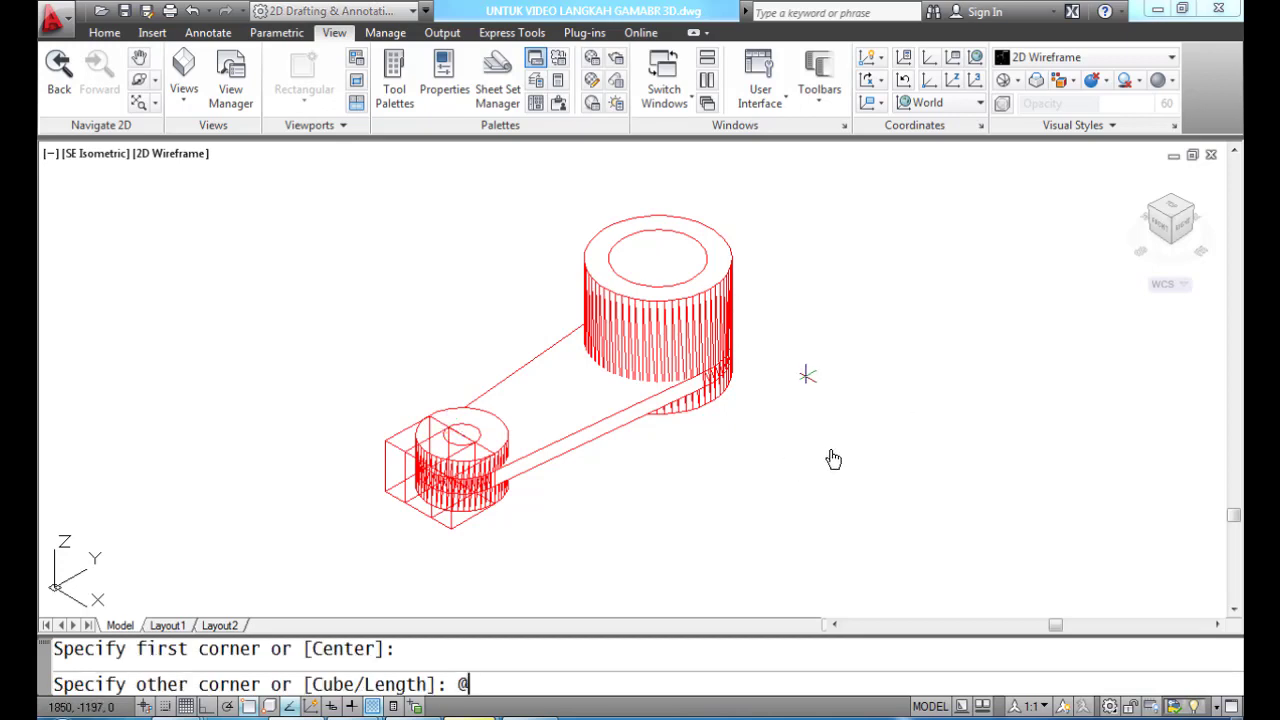
type("@22,35,24")
key("Return")
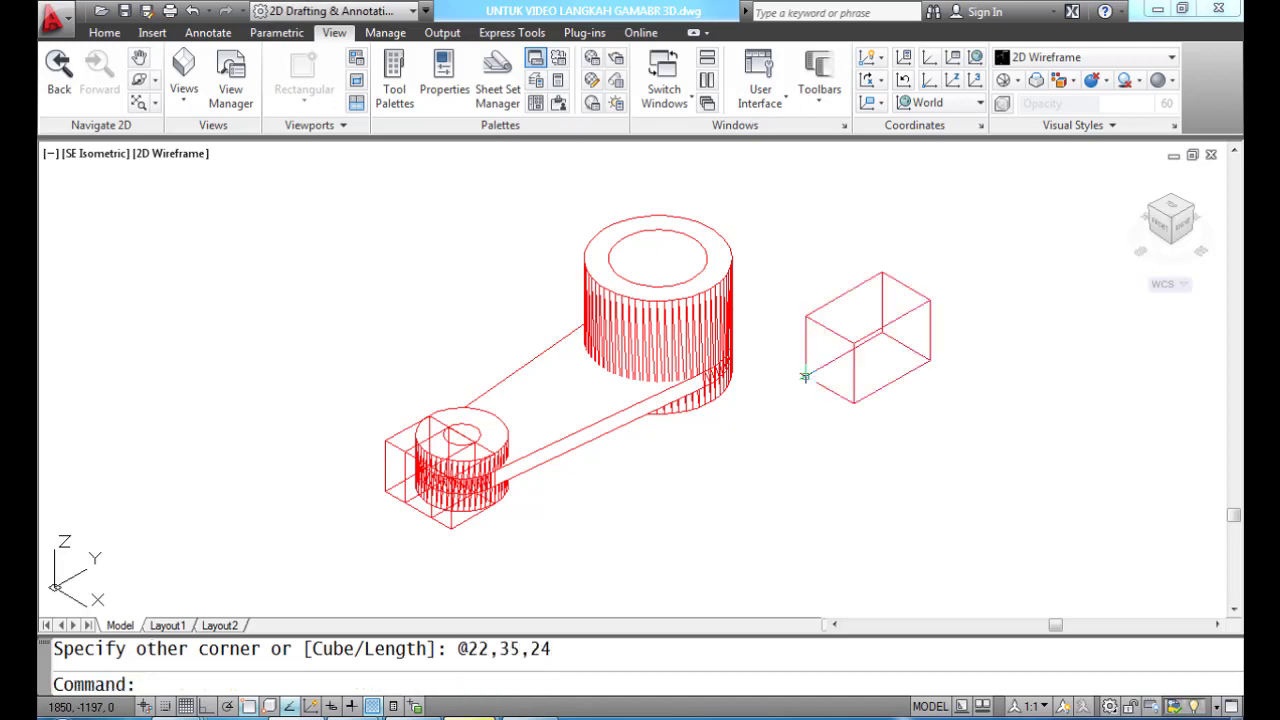
Step: Move the separate box from the midpoint of its upper 22-unit edge nearest the lever to the centre of the large cylinder's top face
type("MOVE")
key("Return")
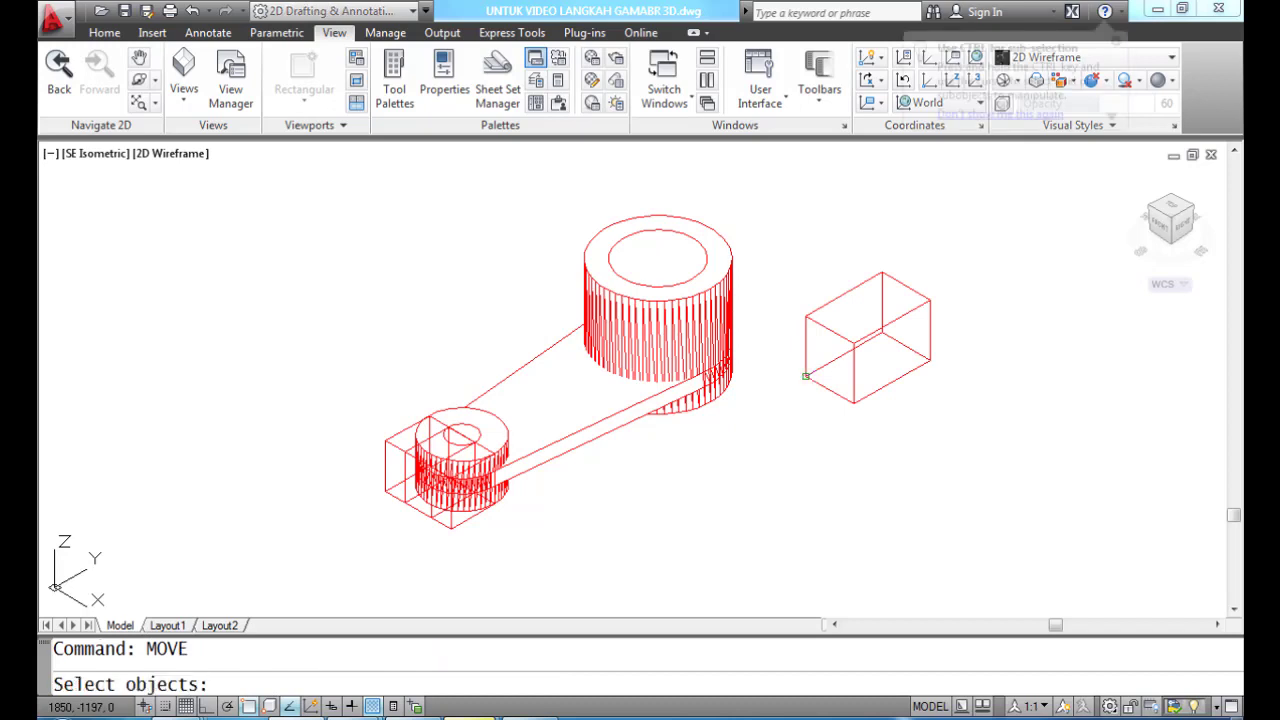
left_click(805, 376)
key("Return")
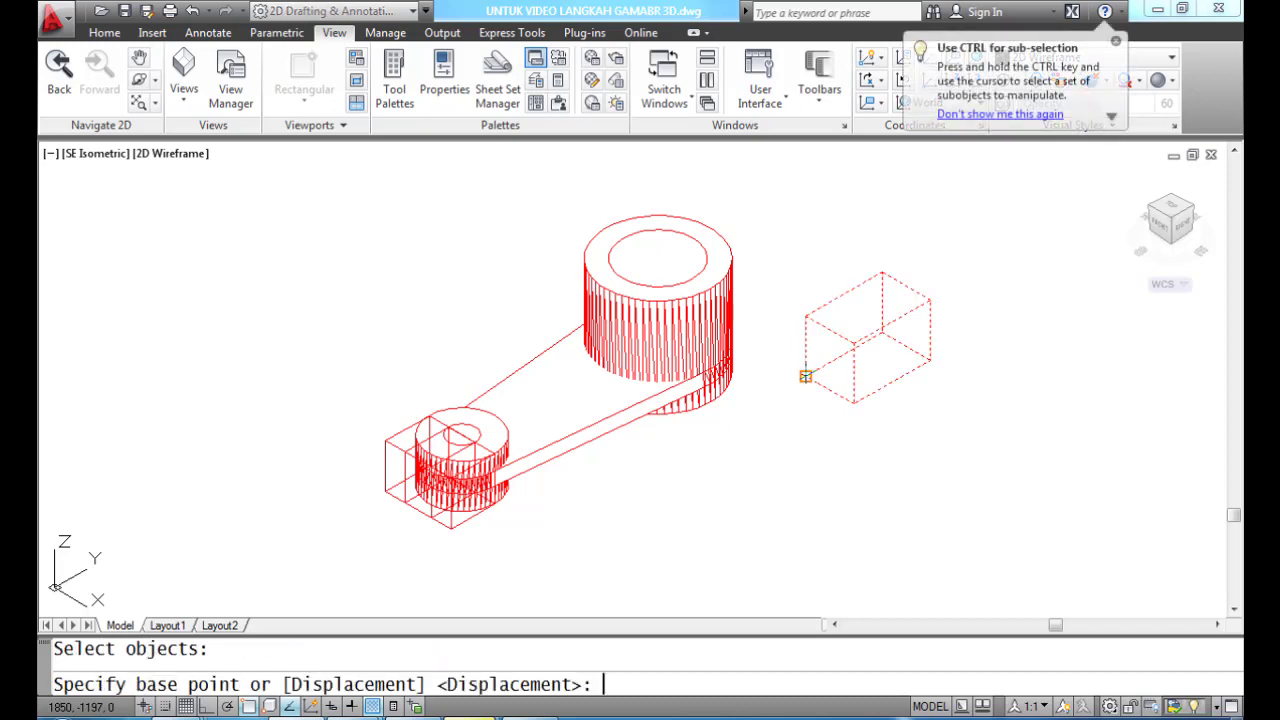
type("MID")
key("Return")
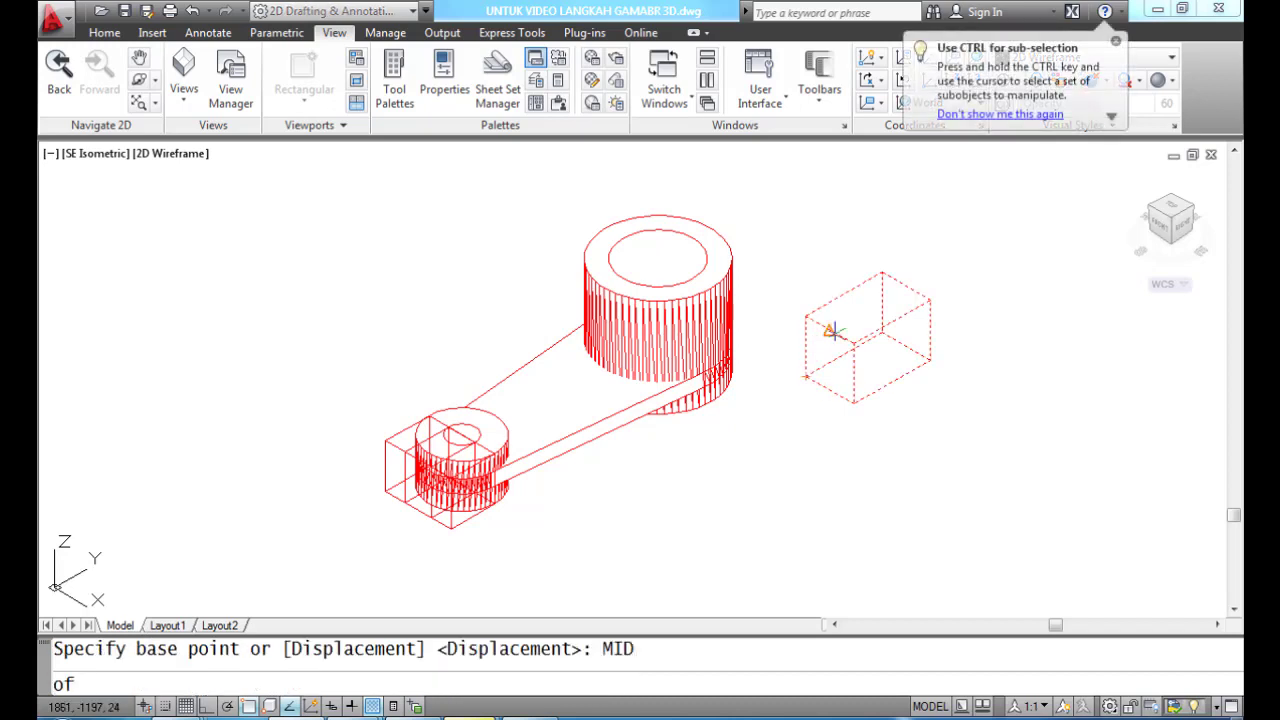
left_click(829, 329)
type("CEN")
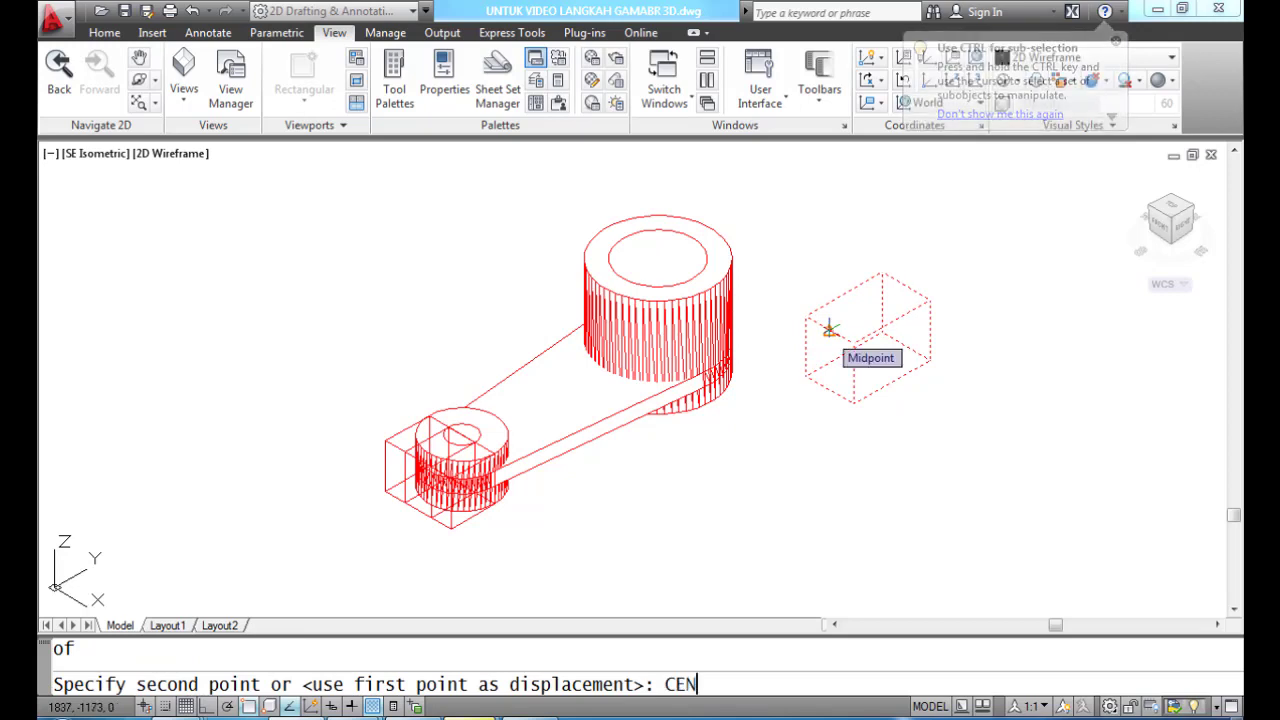
key("Return")
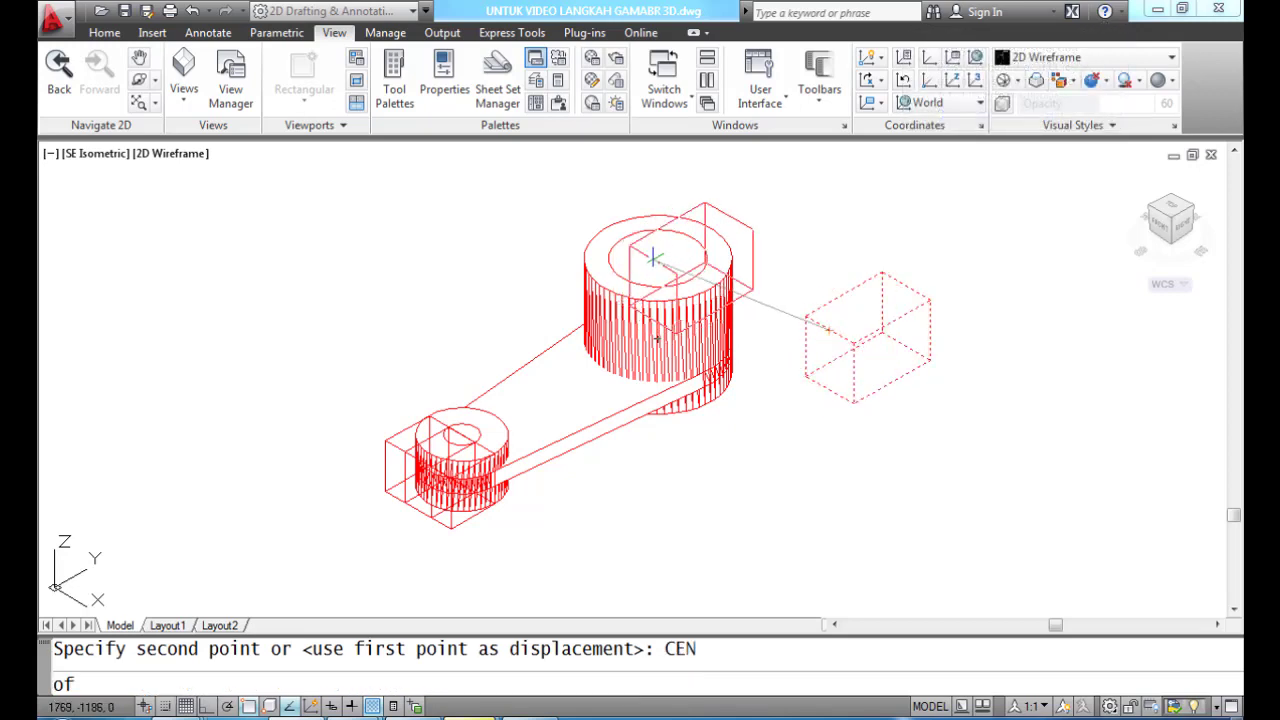
left_click(658, 258)
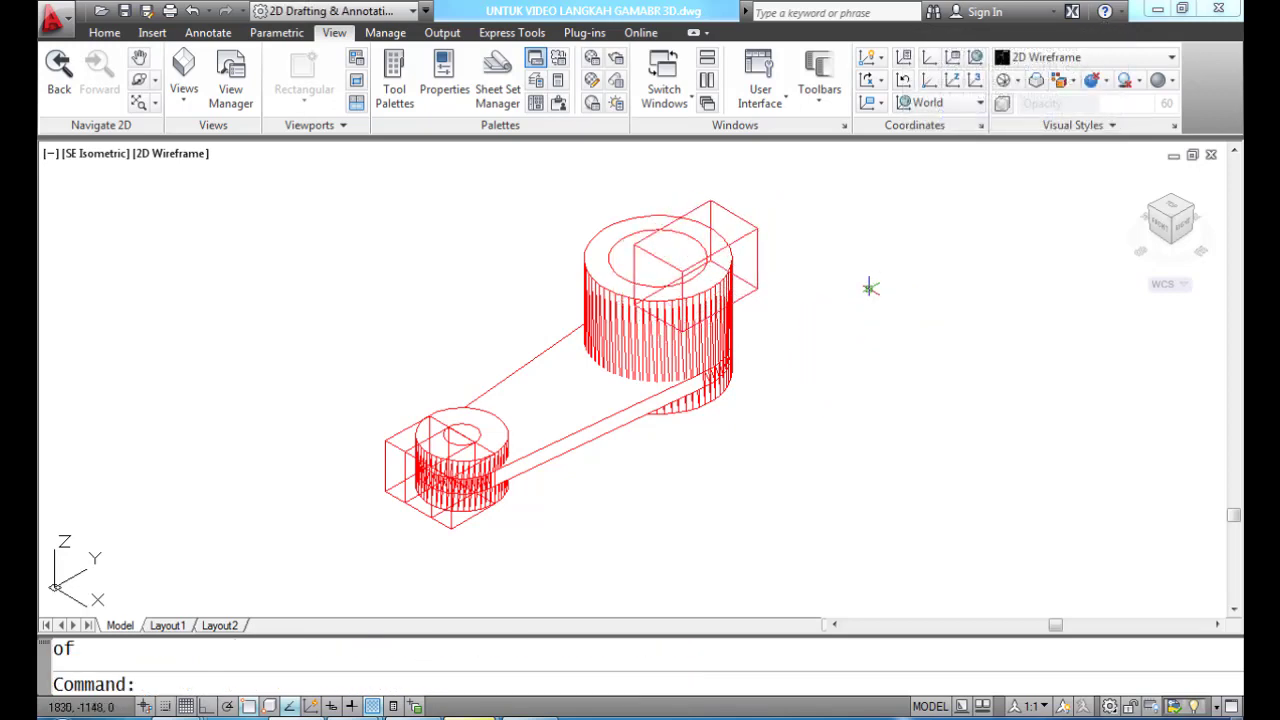
Step: Move that box down from base point 0,0,0 by @0,0,-10.5 and display the model with hidden lines removed
type("MOVE")
key("Return")
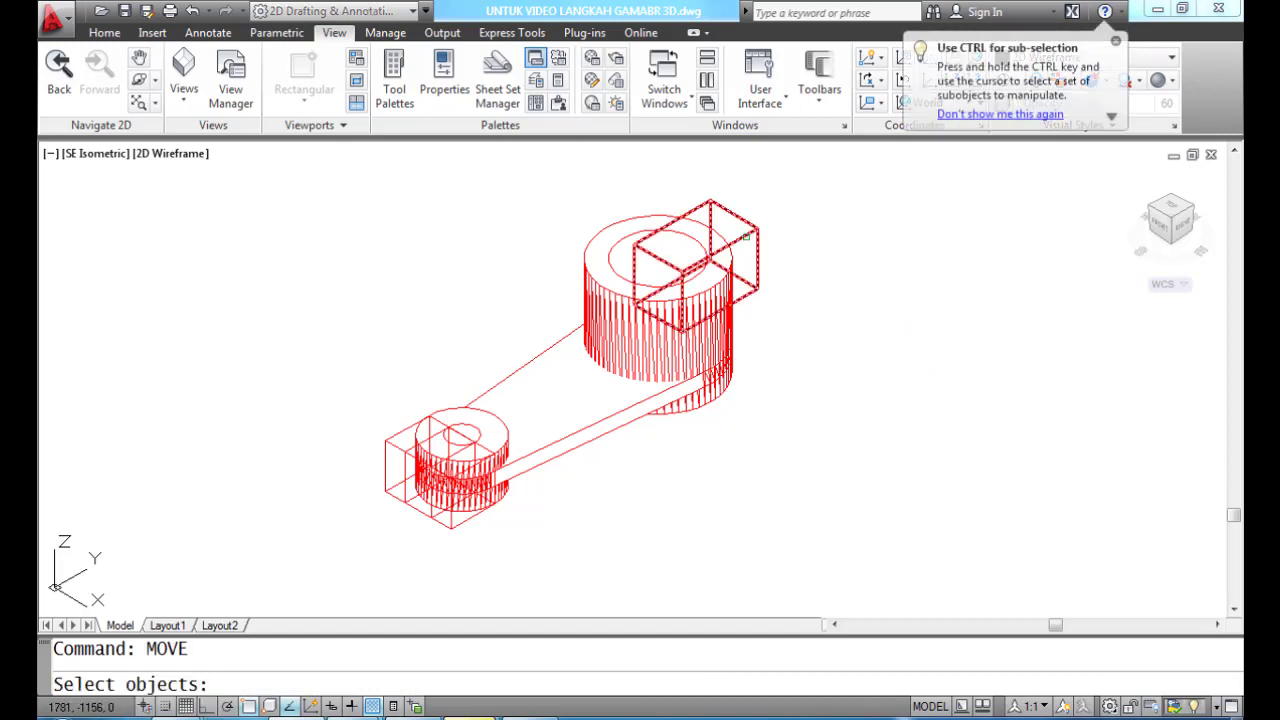
left_click(750, 226)
key("Return")
type("0,0,0")
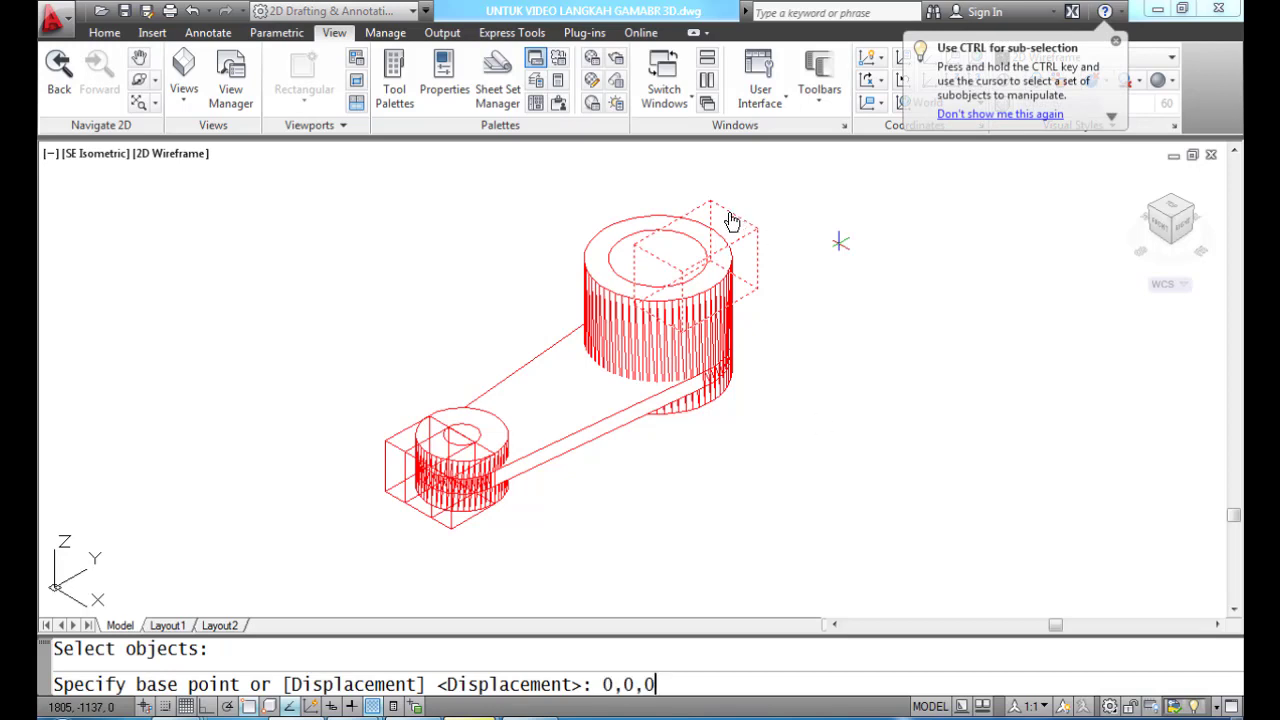
key("Return")
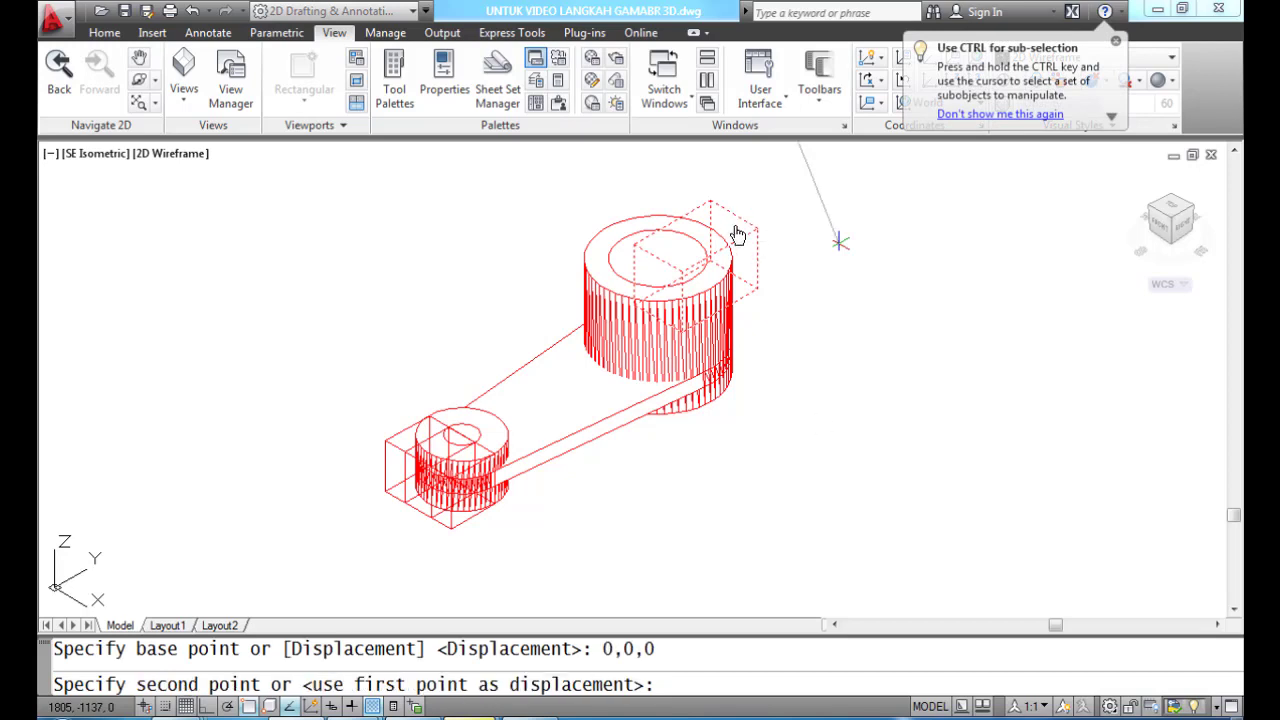
type("@0,0")
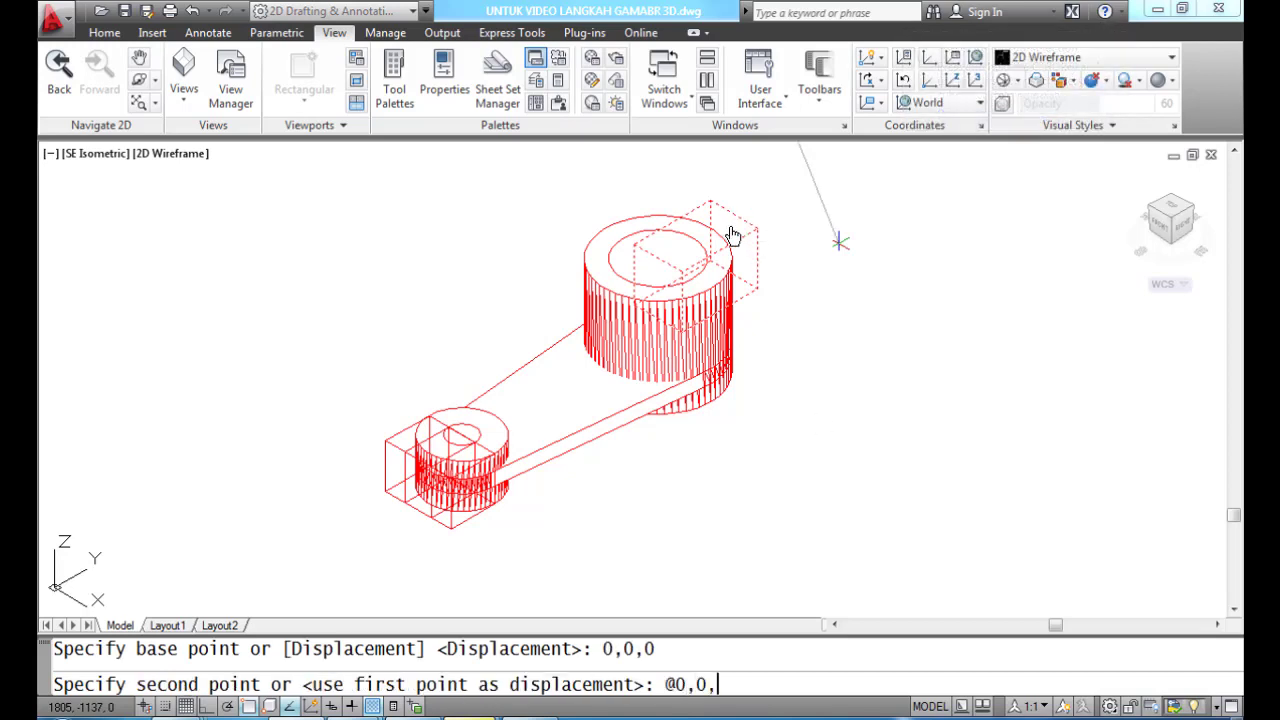
type(",-10.5")
key("Return")
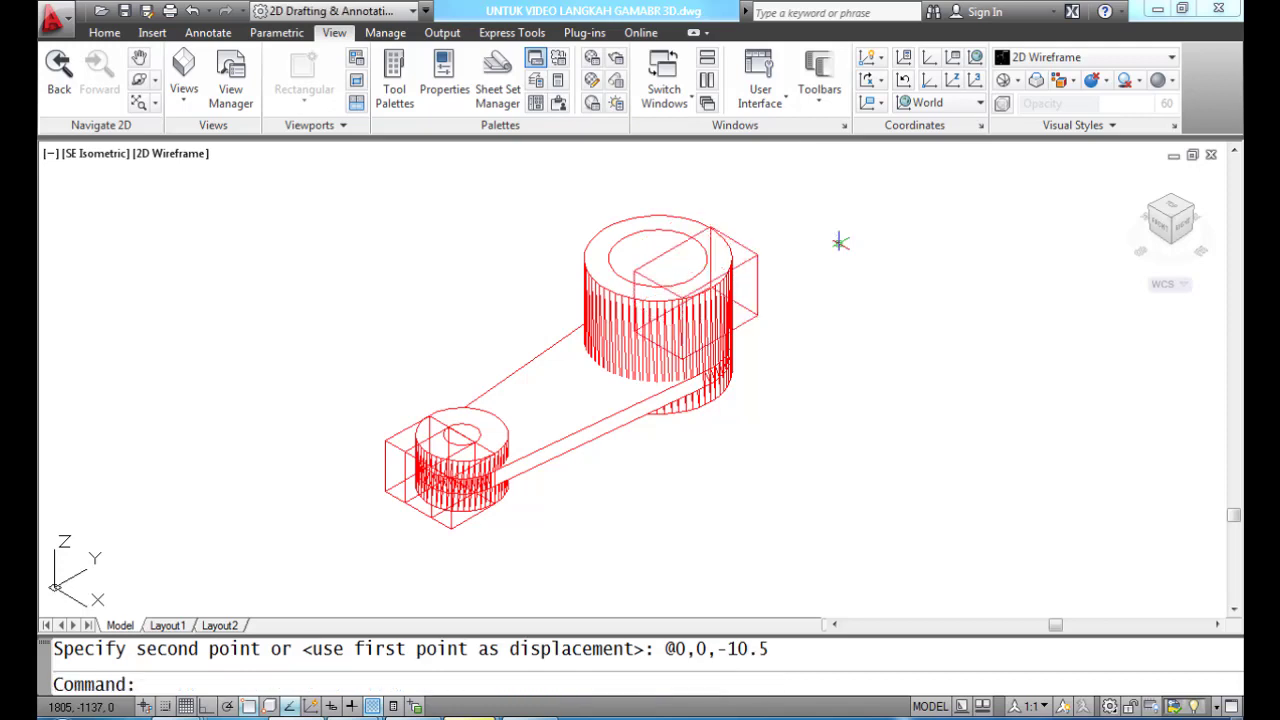
type("HIDE")
key("Return")
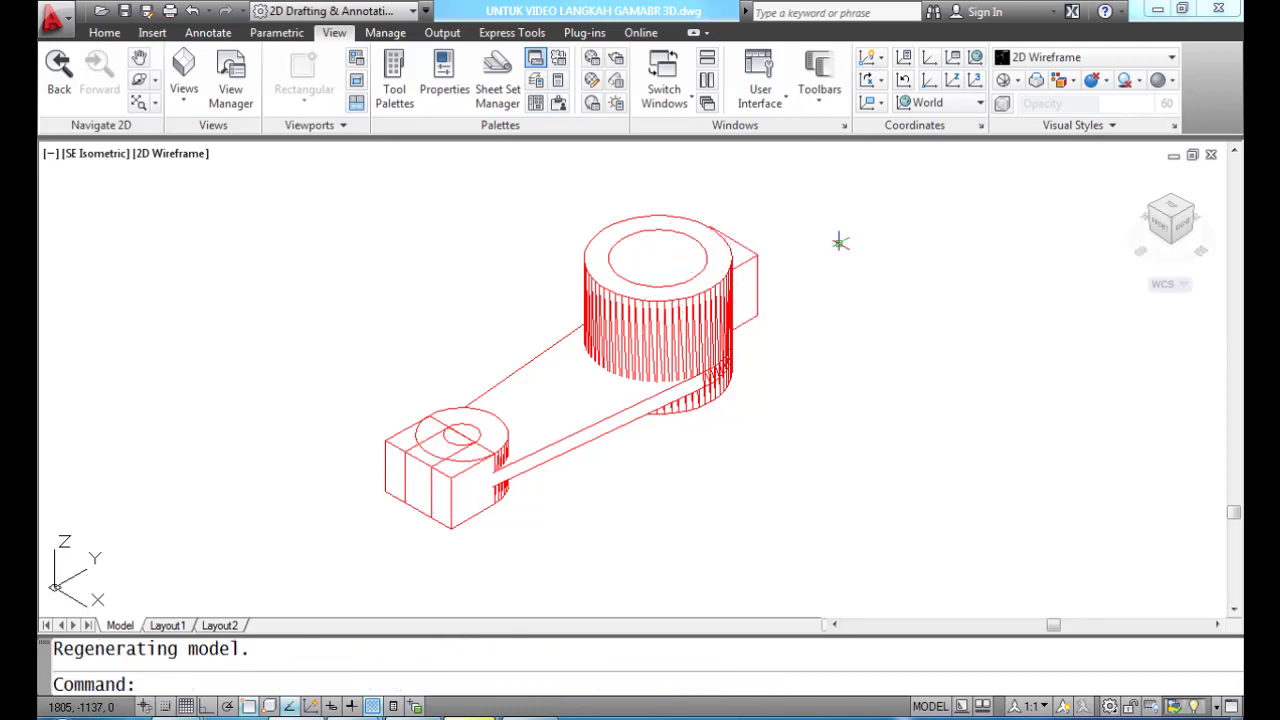
Step: Rotate the UCS about its Y axis by -90 degrees
type("UCS")
key("Return")
type("Y")
key("Return")
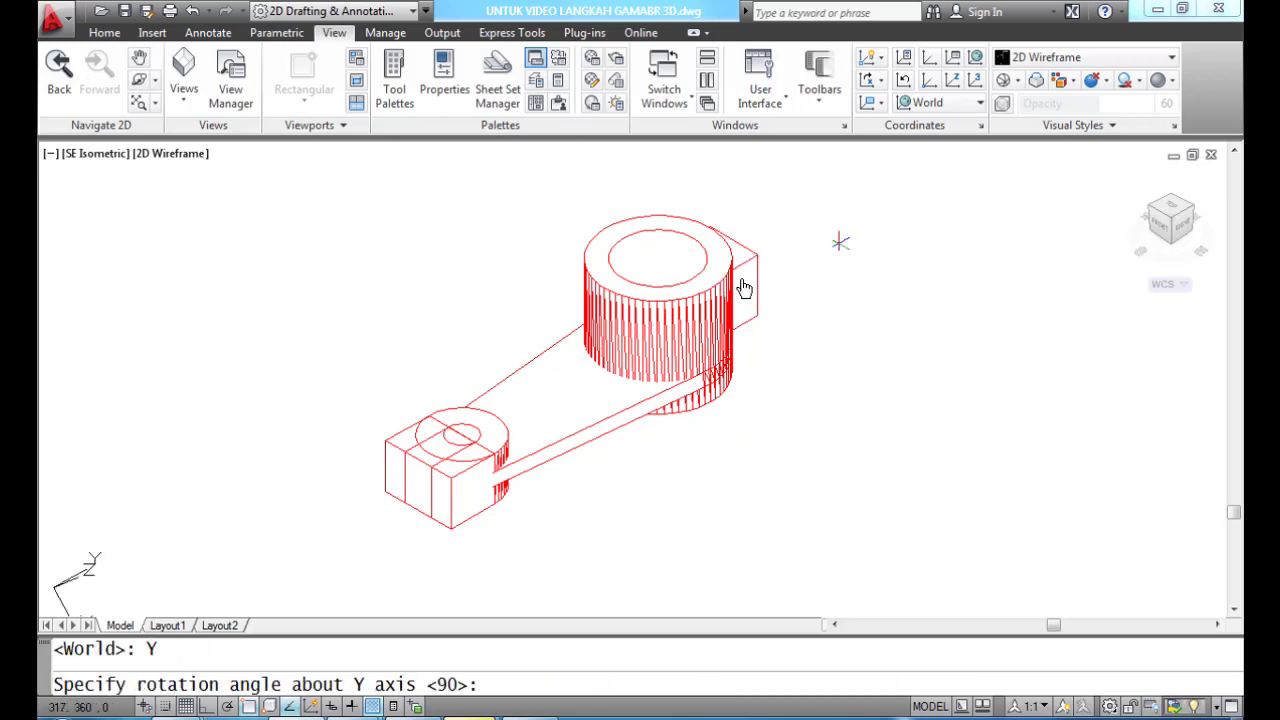
type("-90")
key("Return")
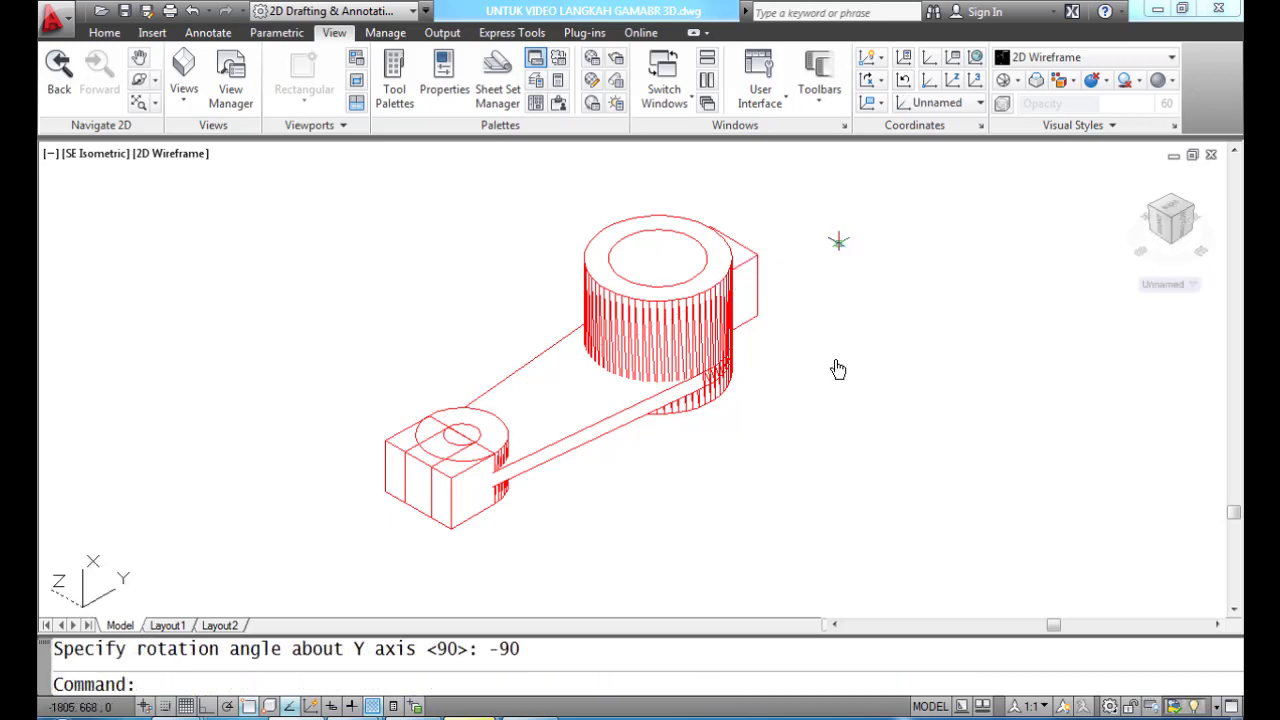
Step: Create a cylinder of radius 12 and height 22 centred on the midpoint of the protruding box's outer vertical edge
type("CYLINDER")
key("Return")
type("MID")
key("Return")
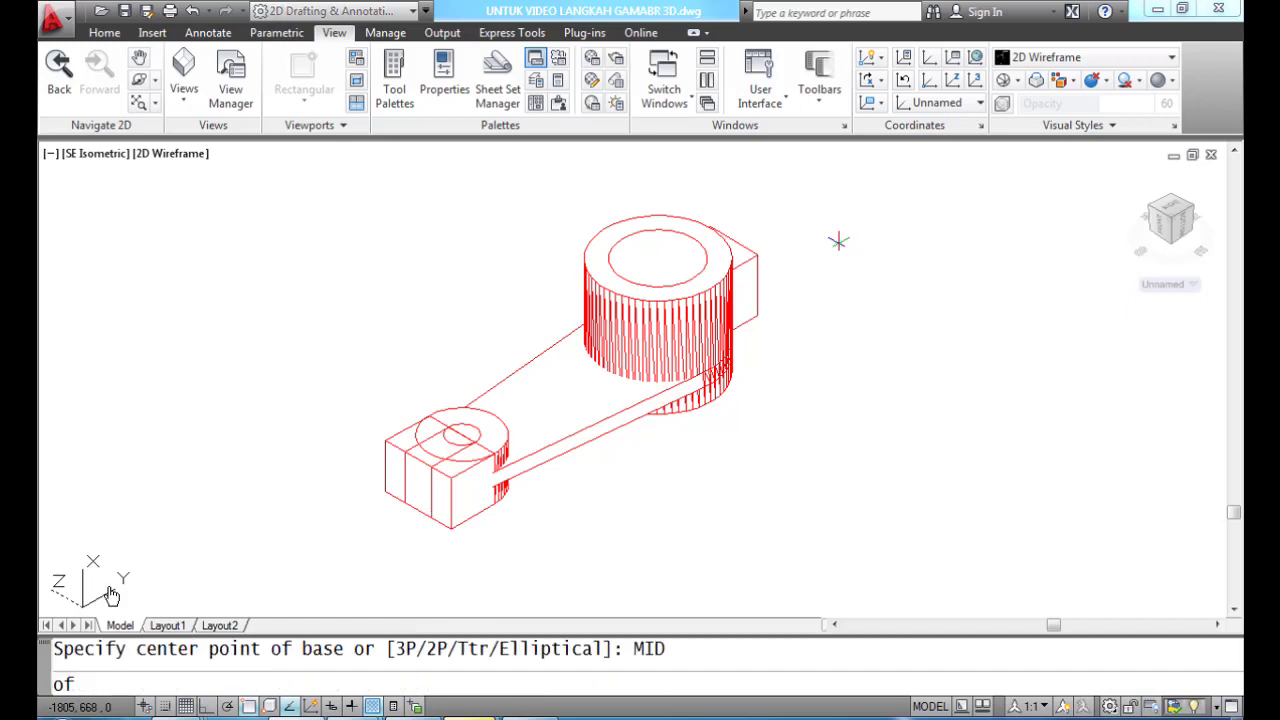
left_click(759, 288)
type("2")
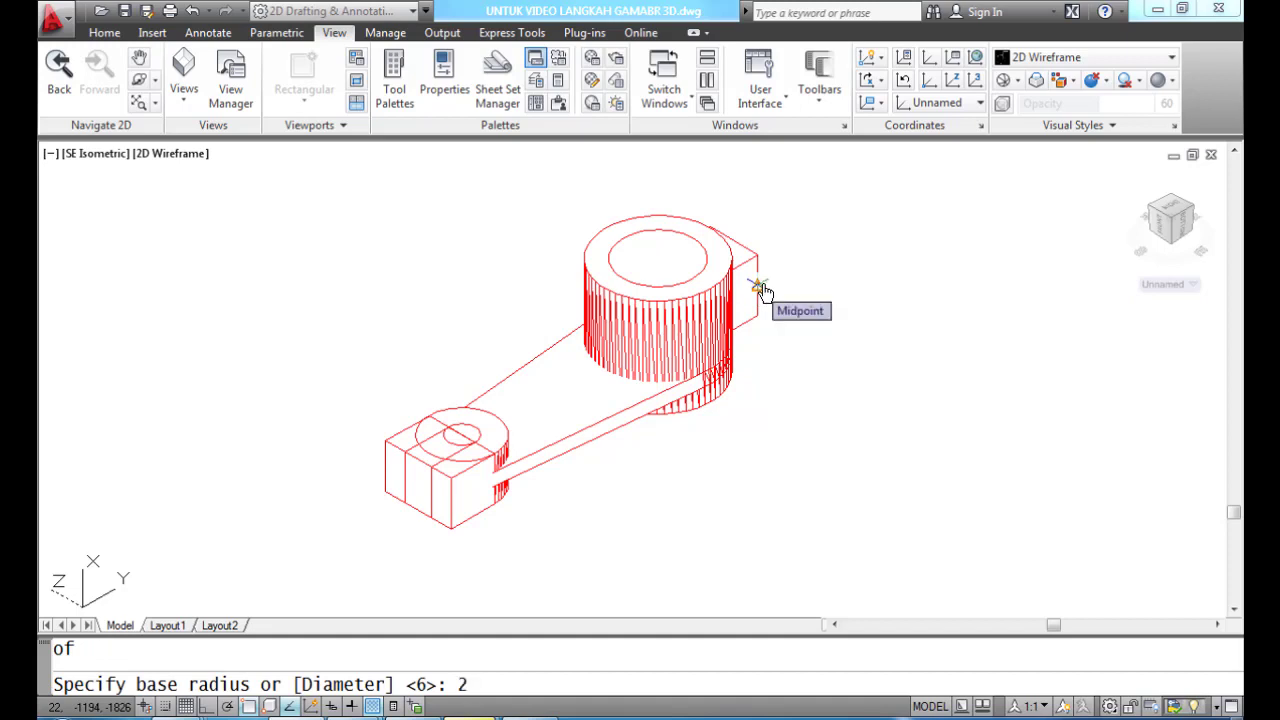
key("BackSpace")
type("12")
key("Return")
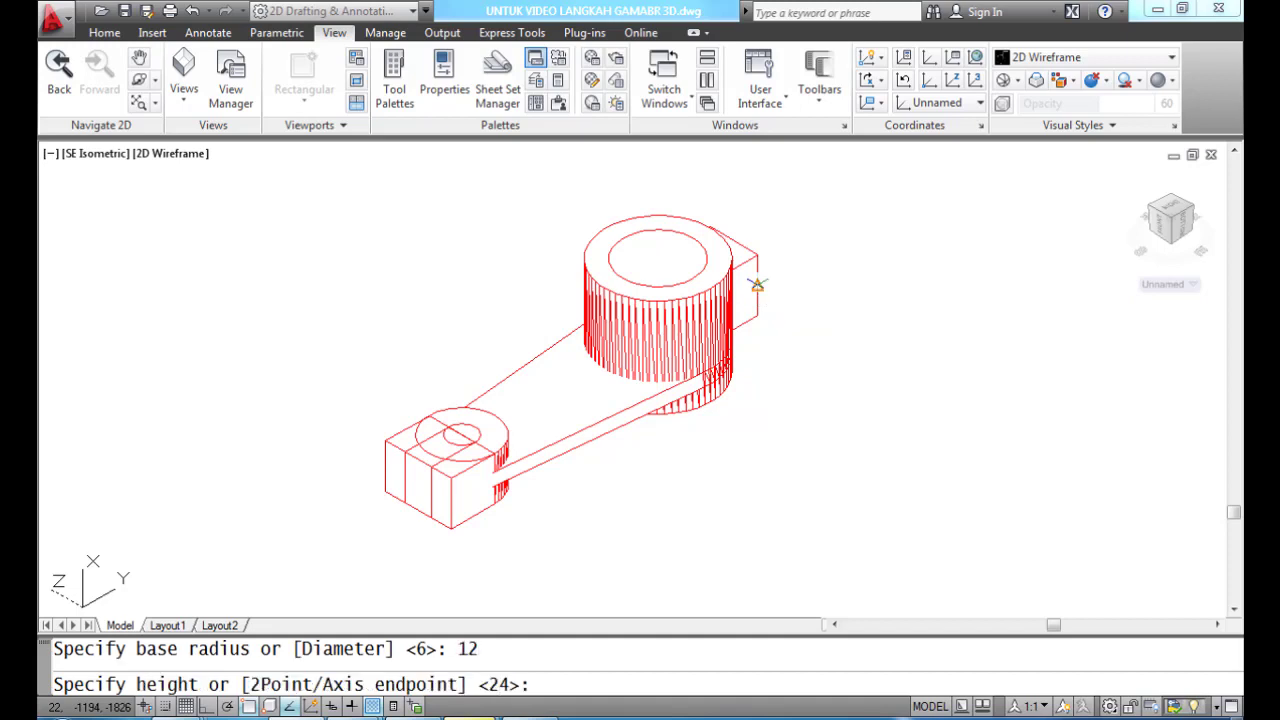
type("22")
key("Return")
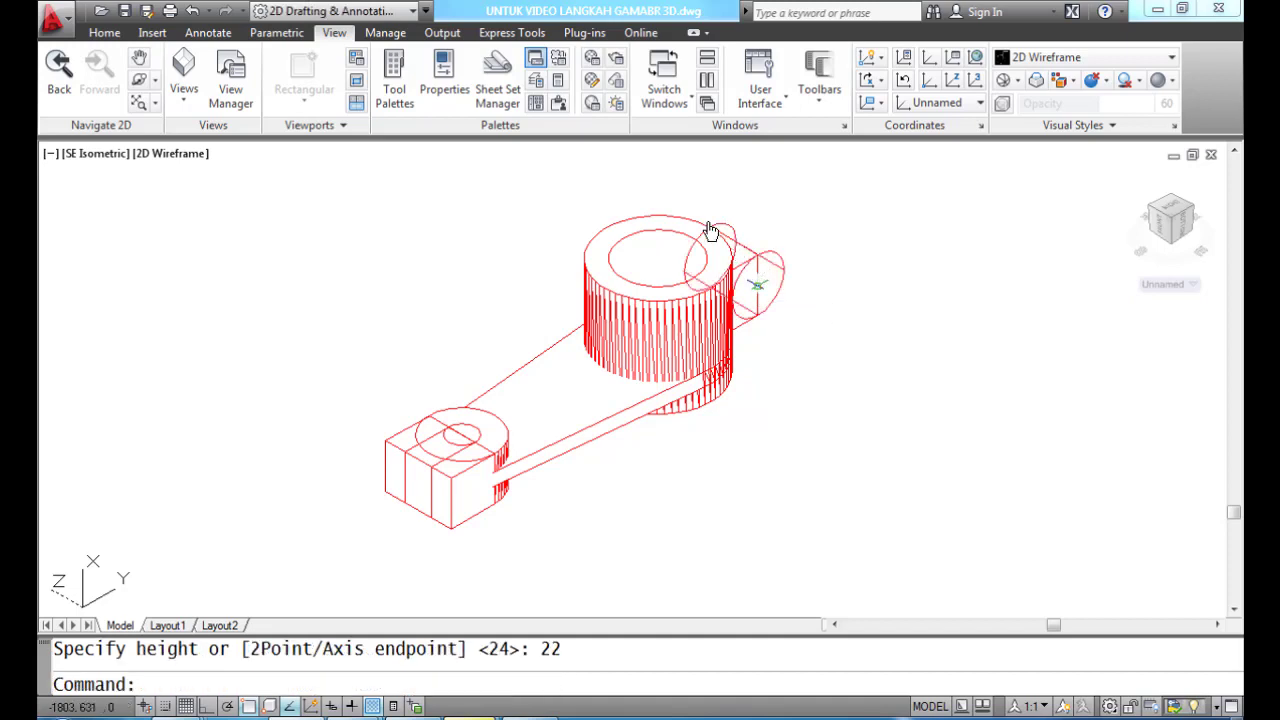
Step: Create a concentric cylinder of radius 6 and height 22 at the same edge midpoint and display the model with hidden lines removed
type("CYLINDER")
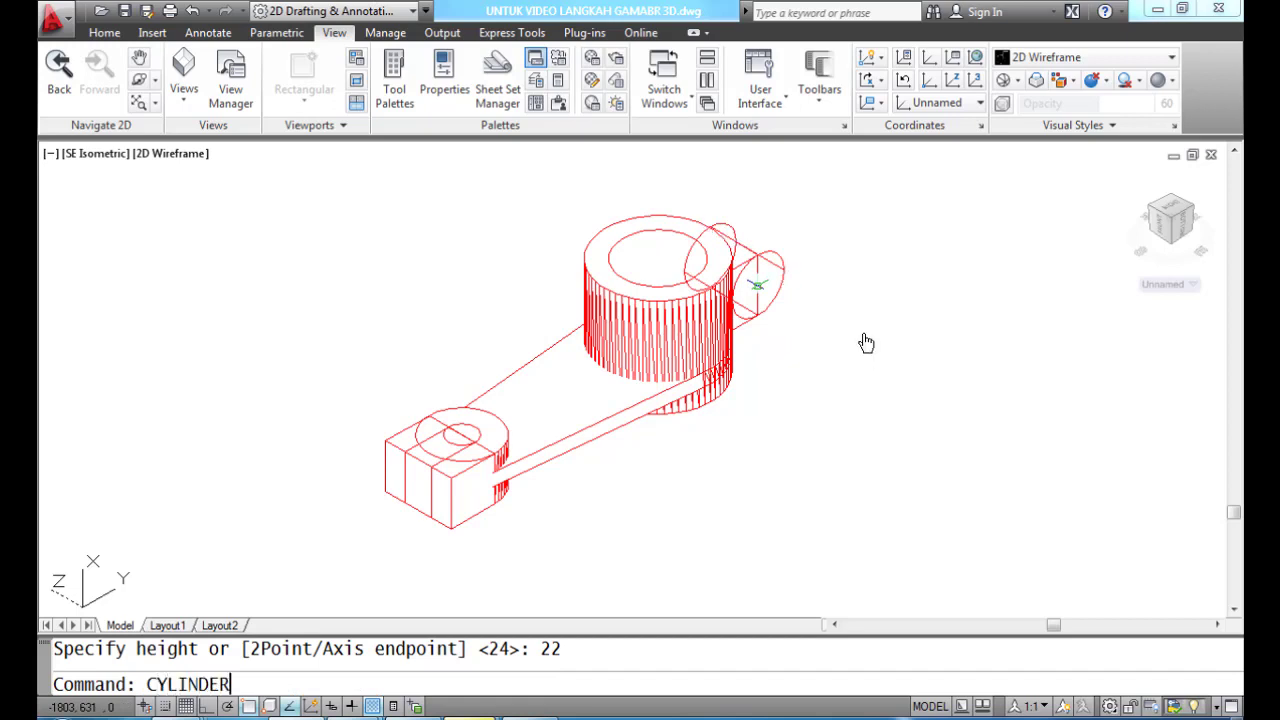
key("Return")
type("MID")
key("Return")
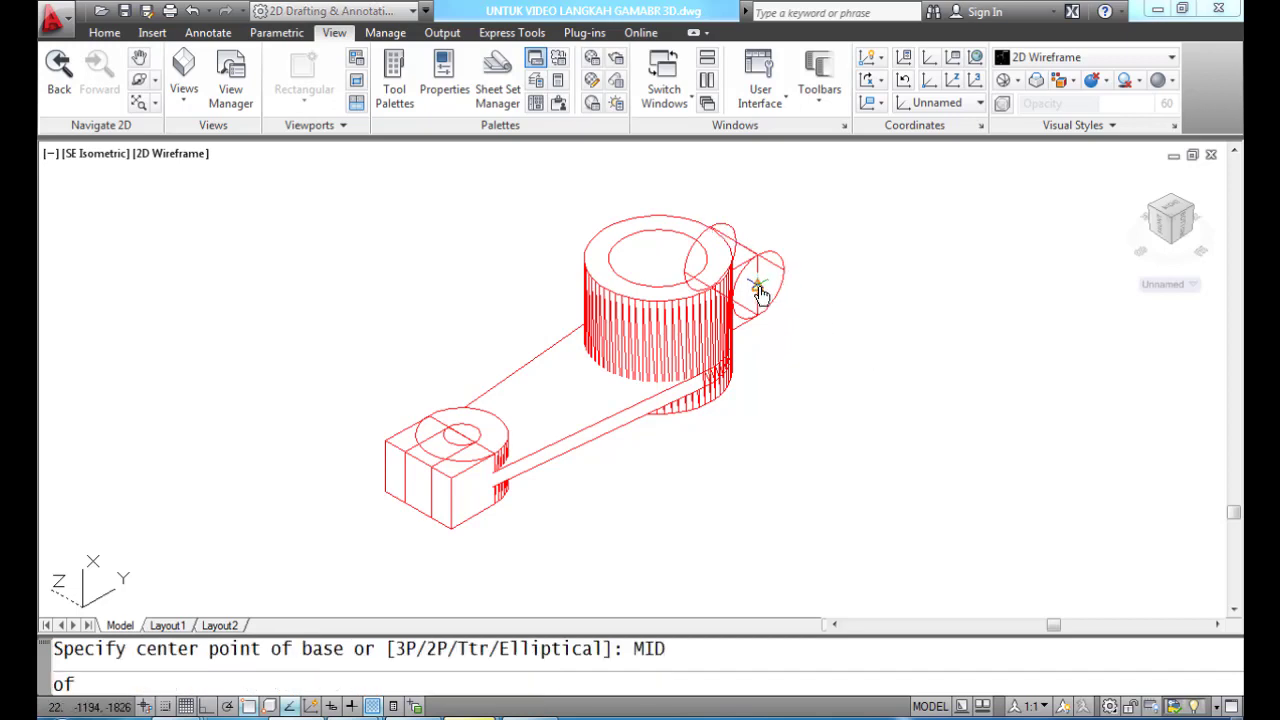
left_click(760, 292)
type("6")
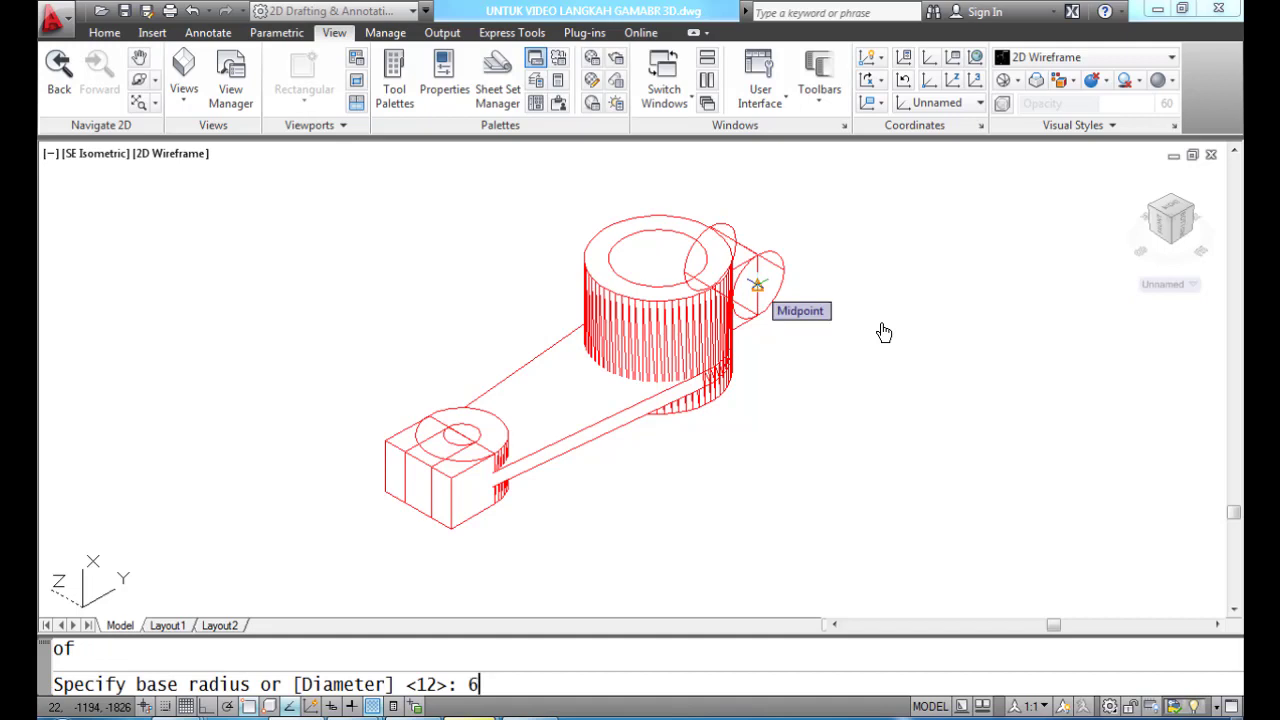
key("Return")
type("22")
key("Return")
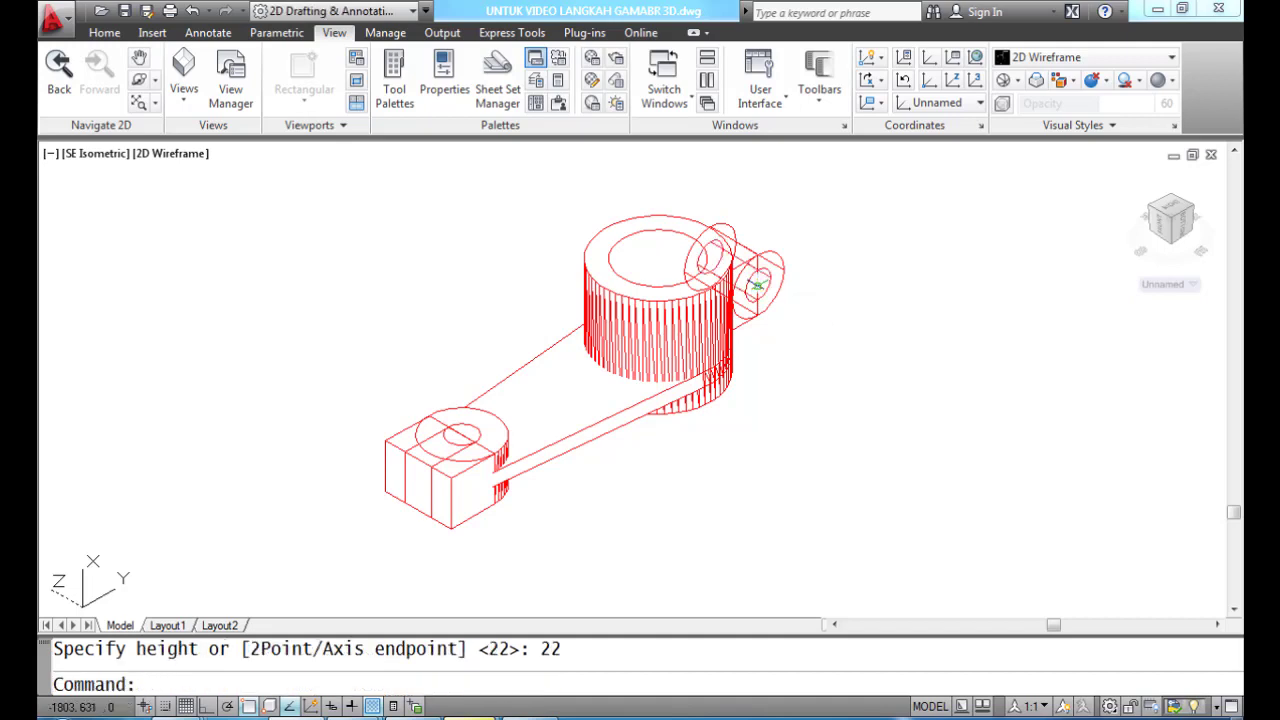
type("HIDE")
key("Return")
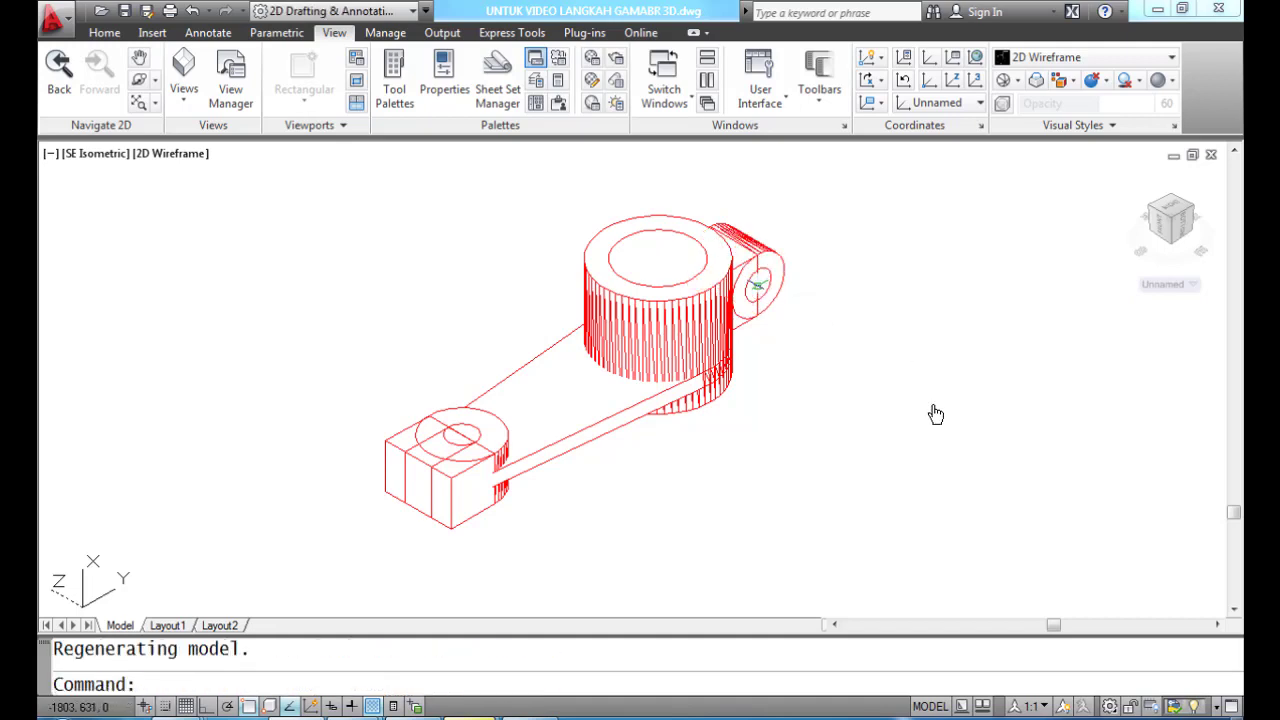
left_click(1233, 459)
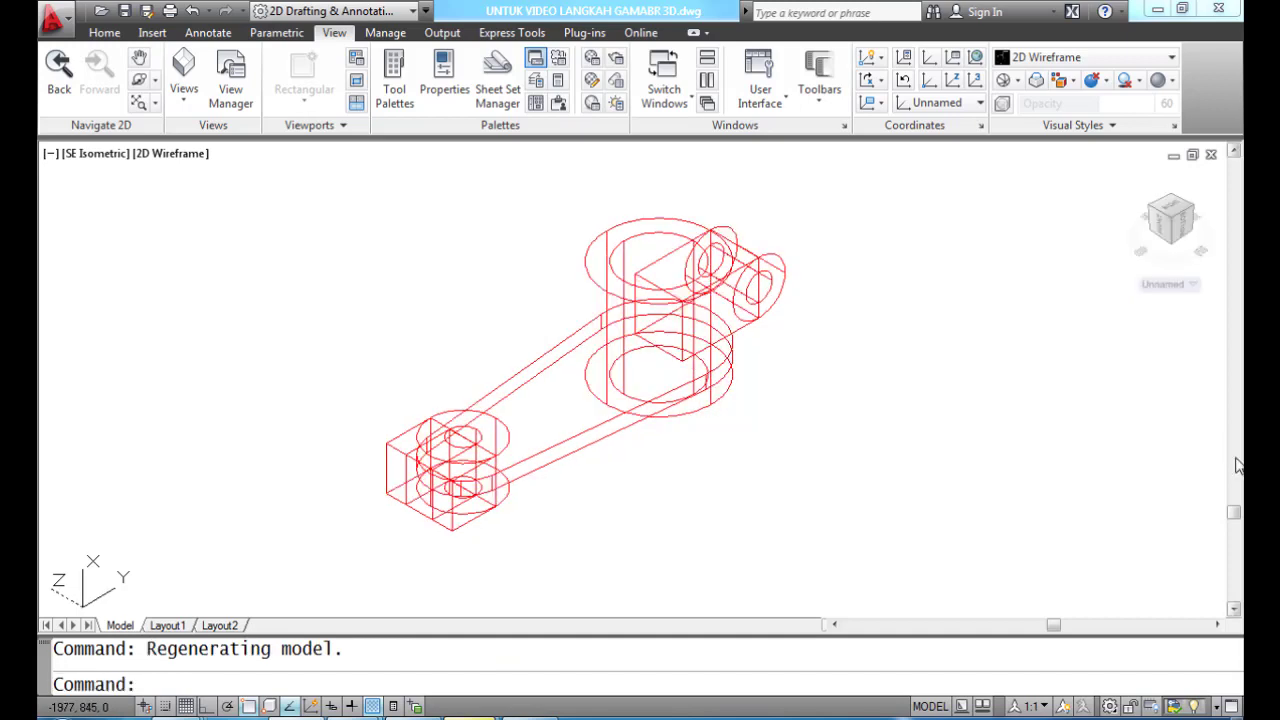
middle_click_drag(837, 451, 848, 462)
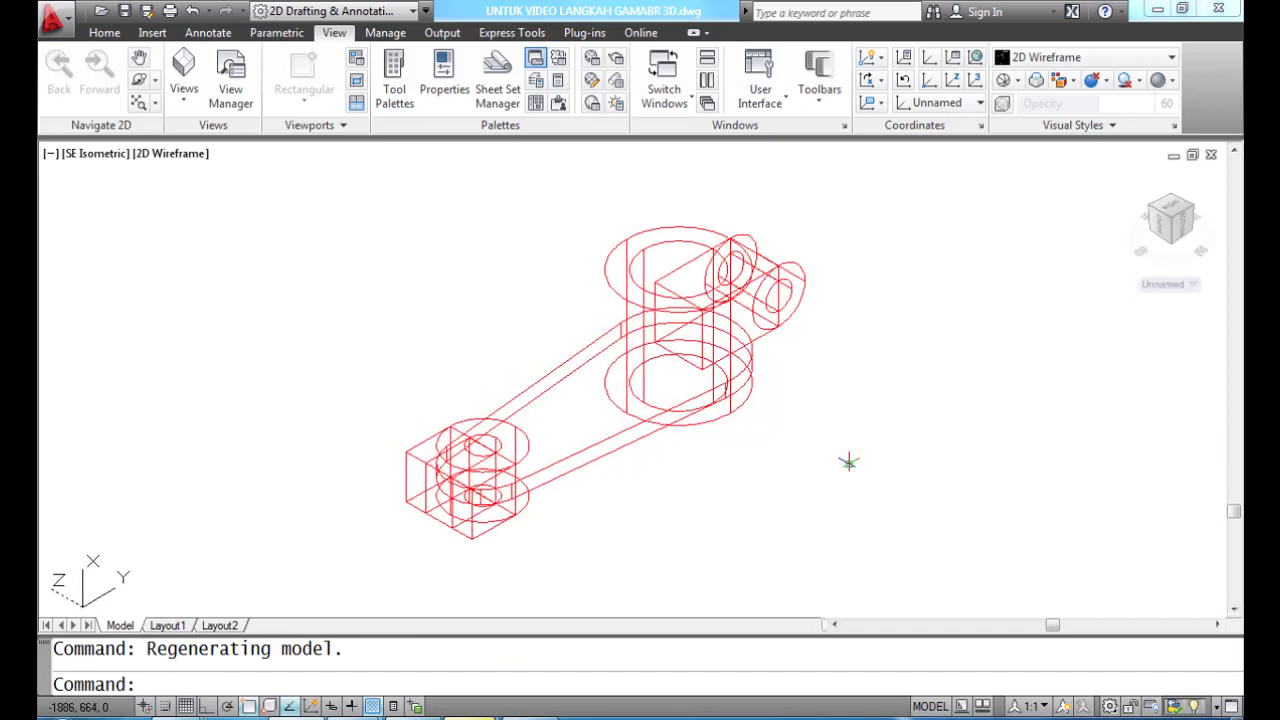
type("HIDE")
key("Return")
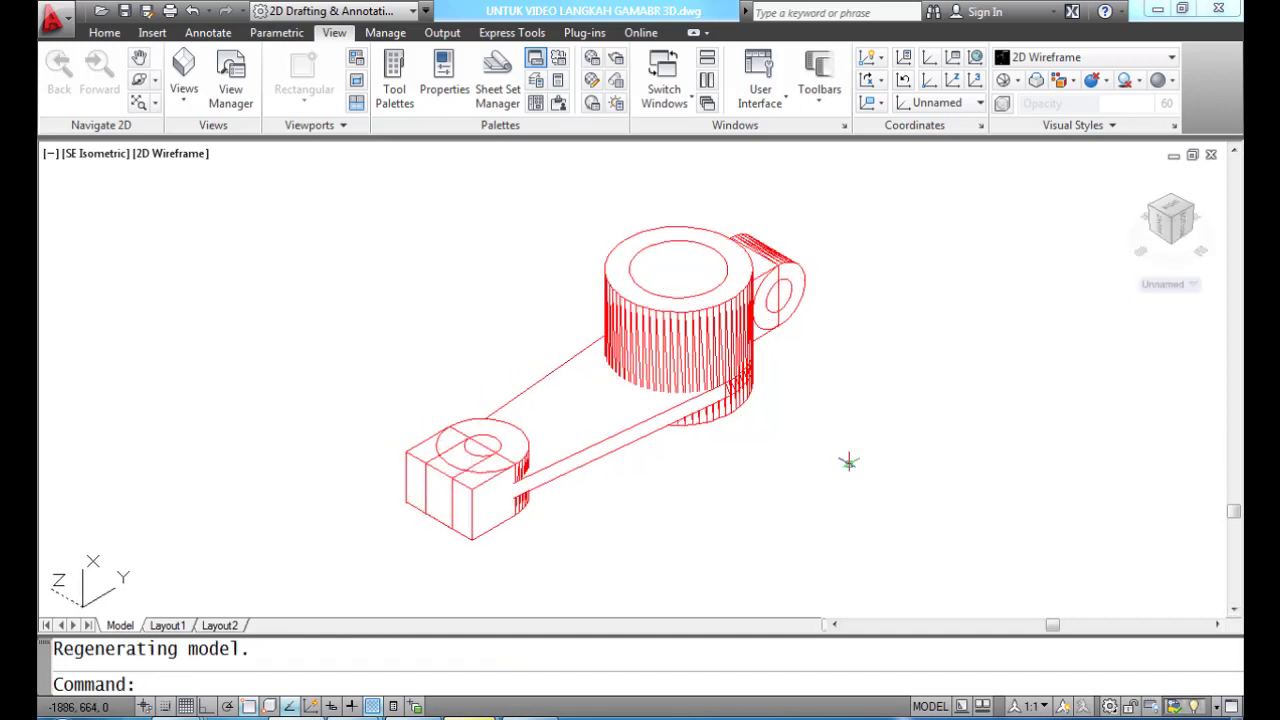
type("PLINE")
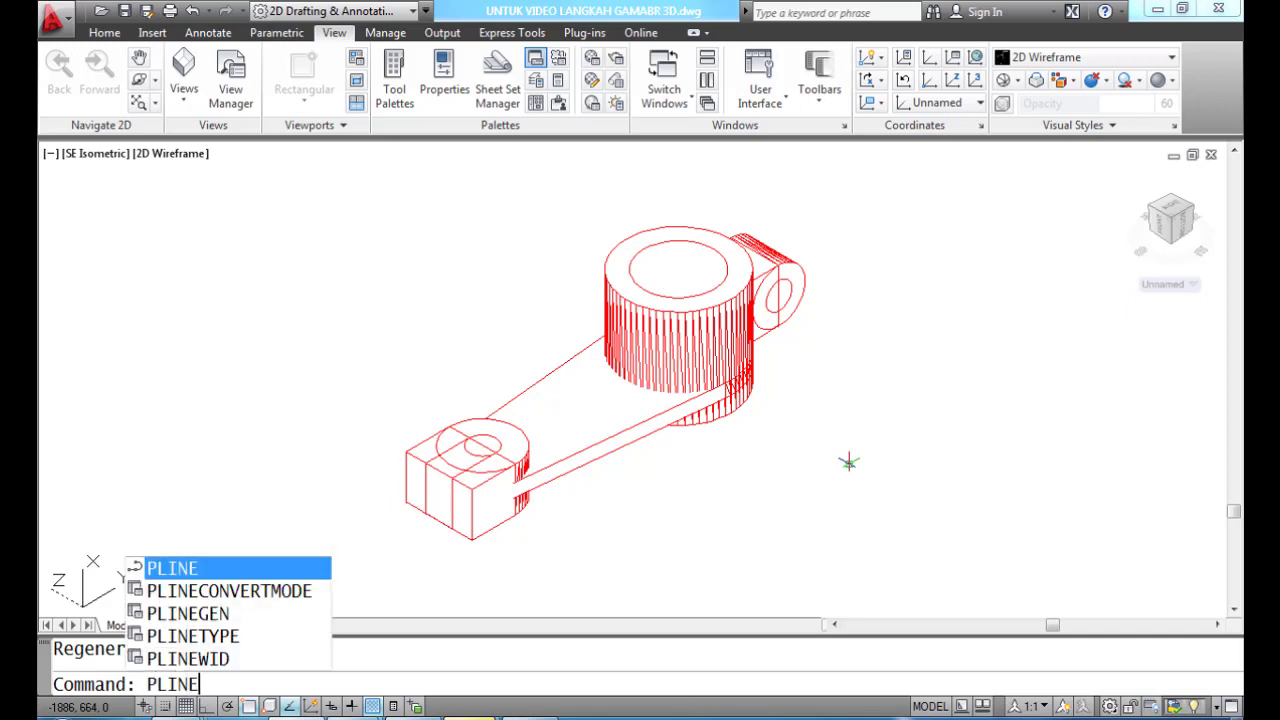
key("Return")
type("QUA")
key("Return")
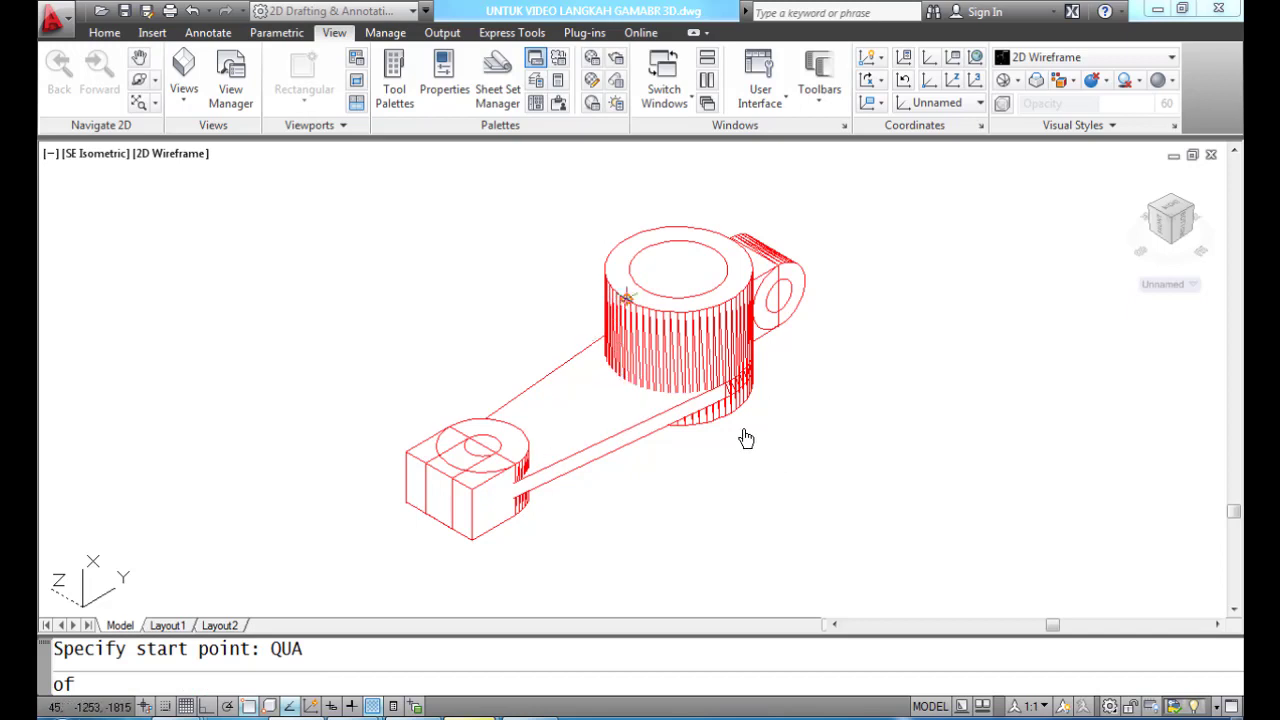
left_click(610, 335)
type("QUA")
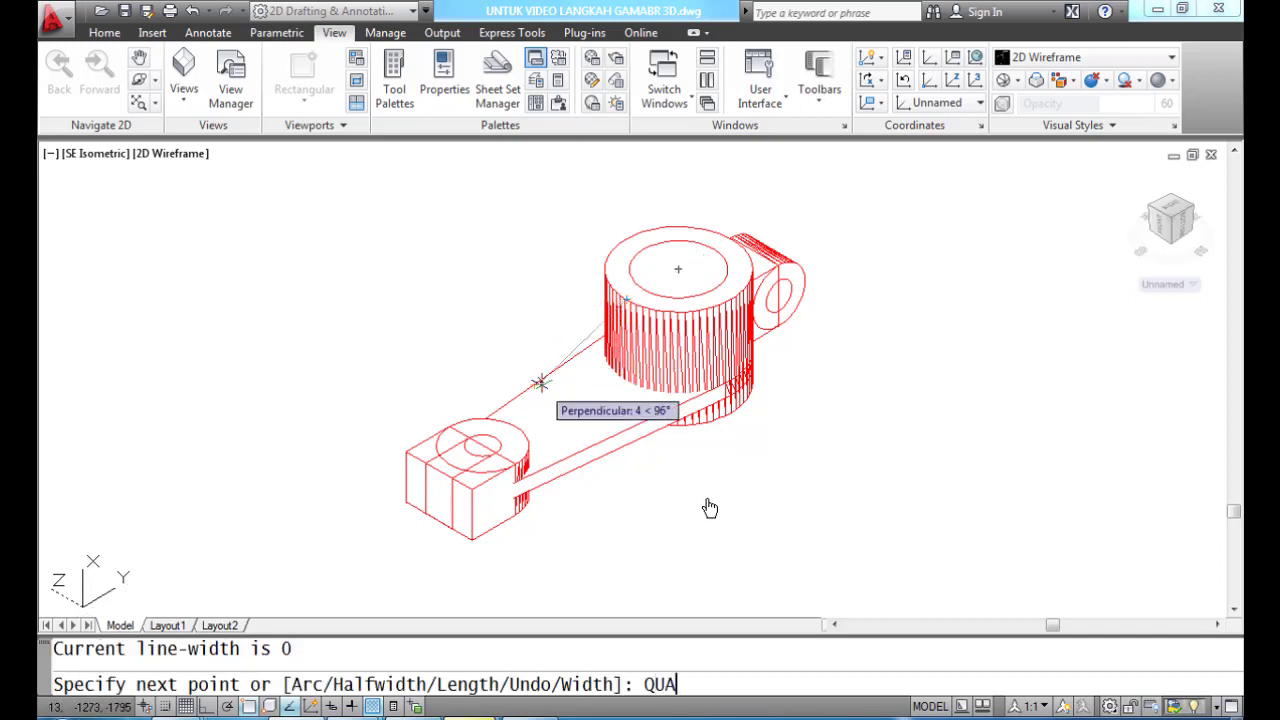
key("Return")
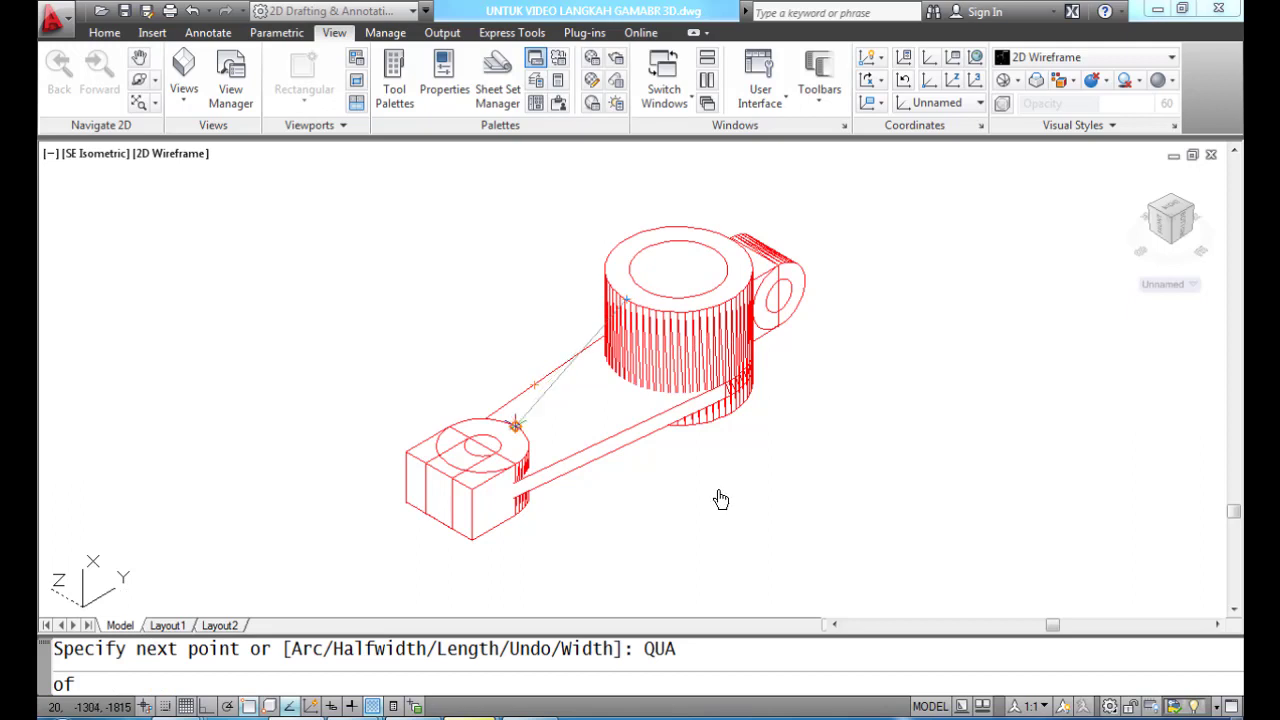
left_click(516, 424)
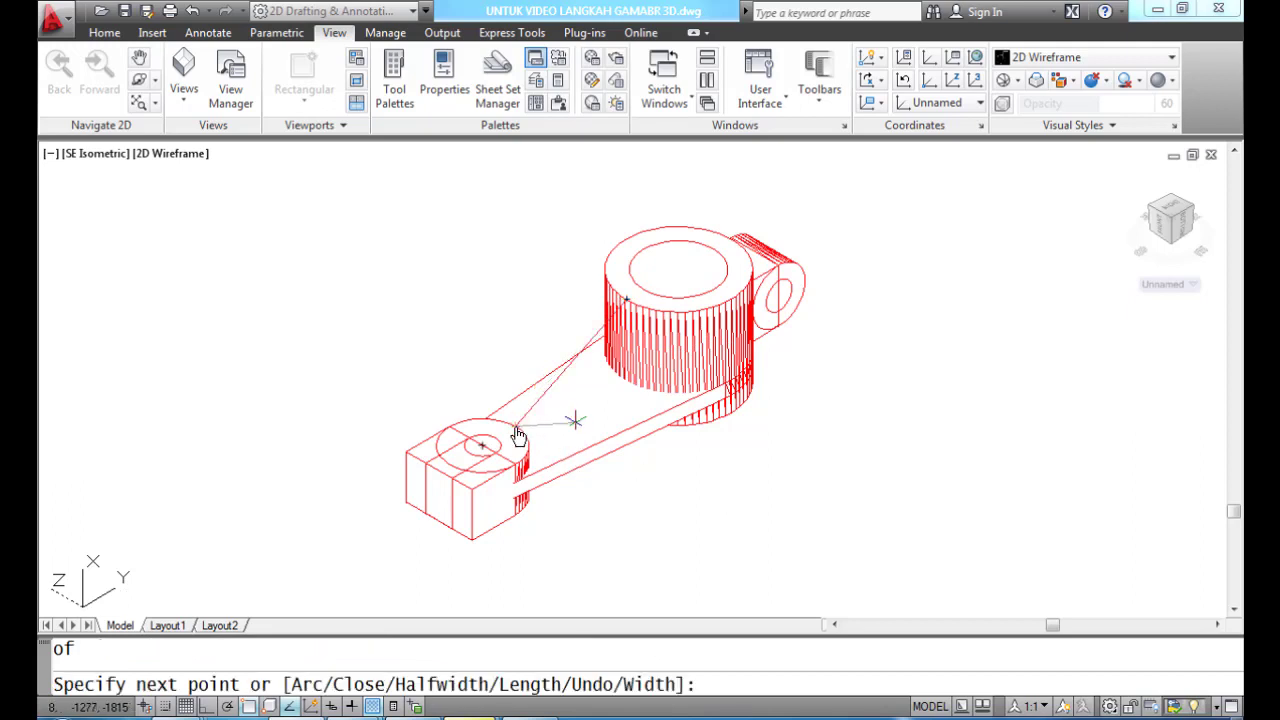
type("@7<180")
key("Return")
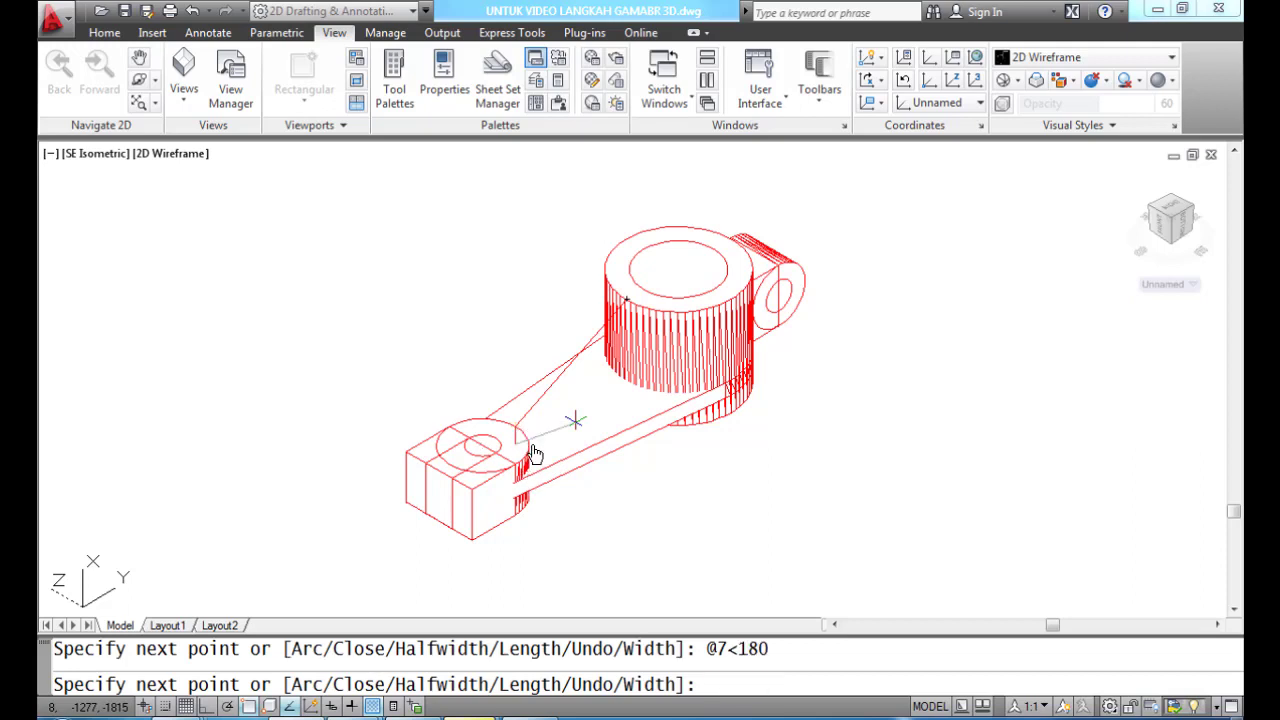
type("@51<90")
key("Return")
type("C")
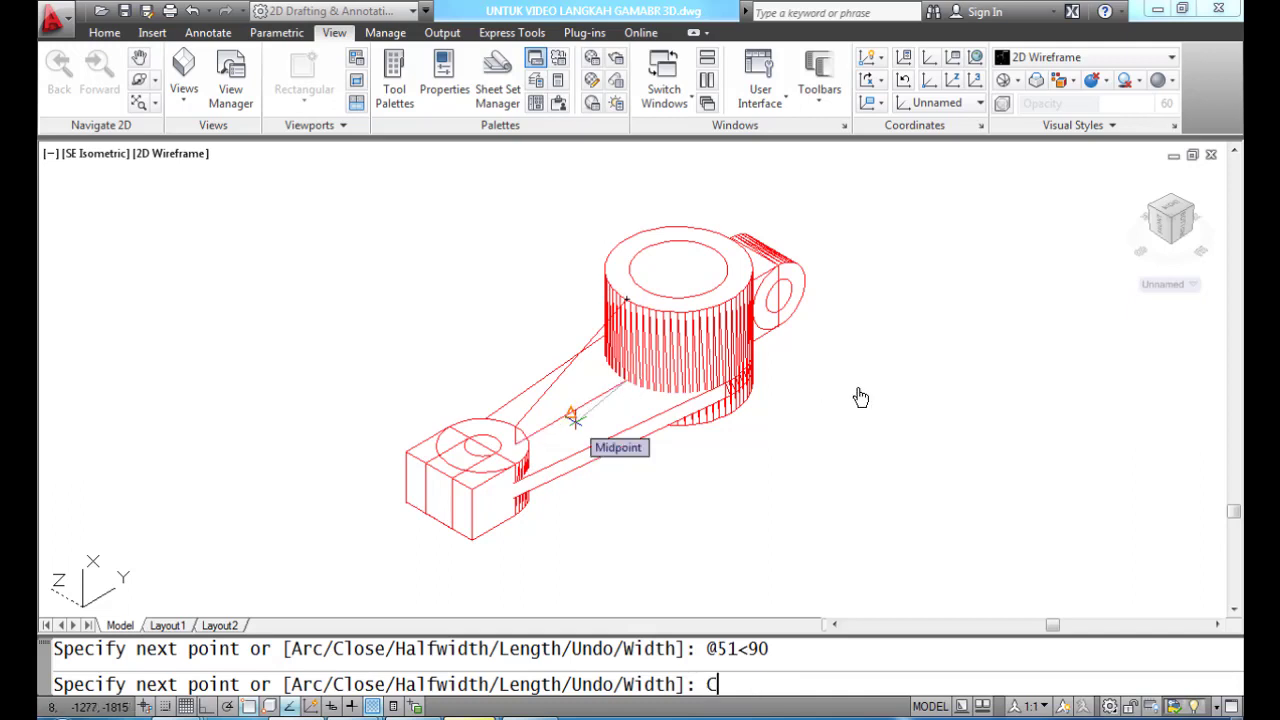
key("Return")
Step: Extrude the closed rib polyline between the two cylinders to a height of 6
type("EXTRUDE")
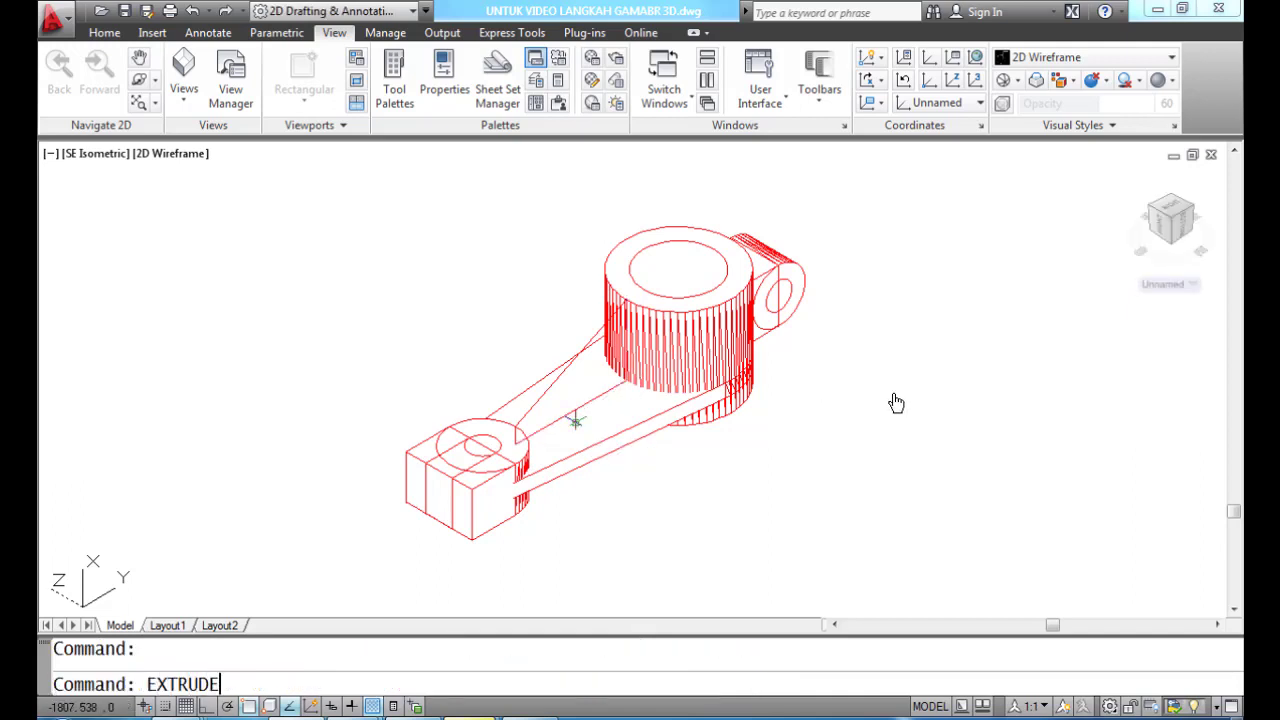
key("Return")
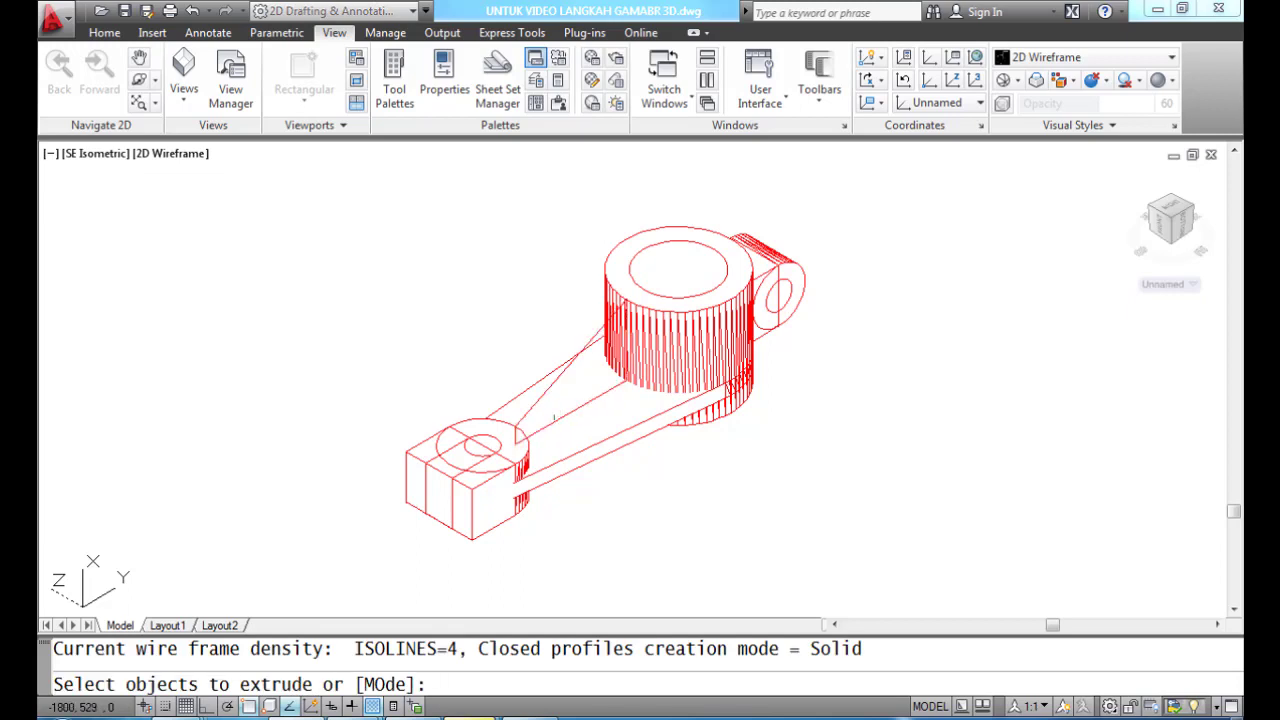
left_click(558, 420)
key("Return")
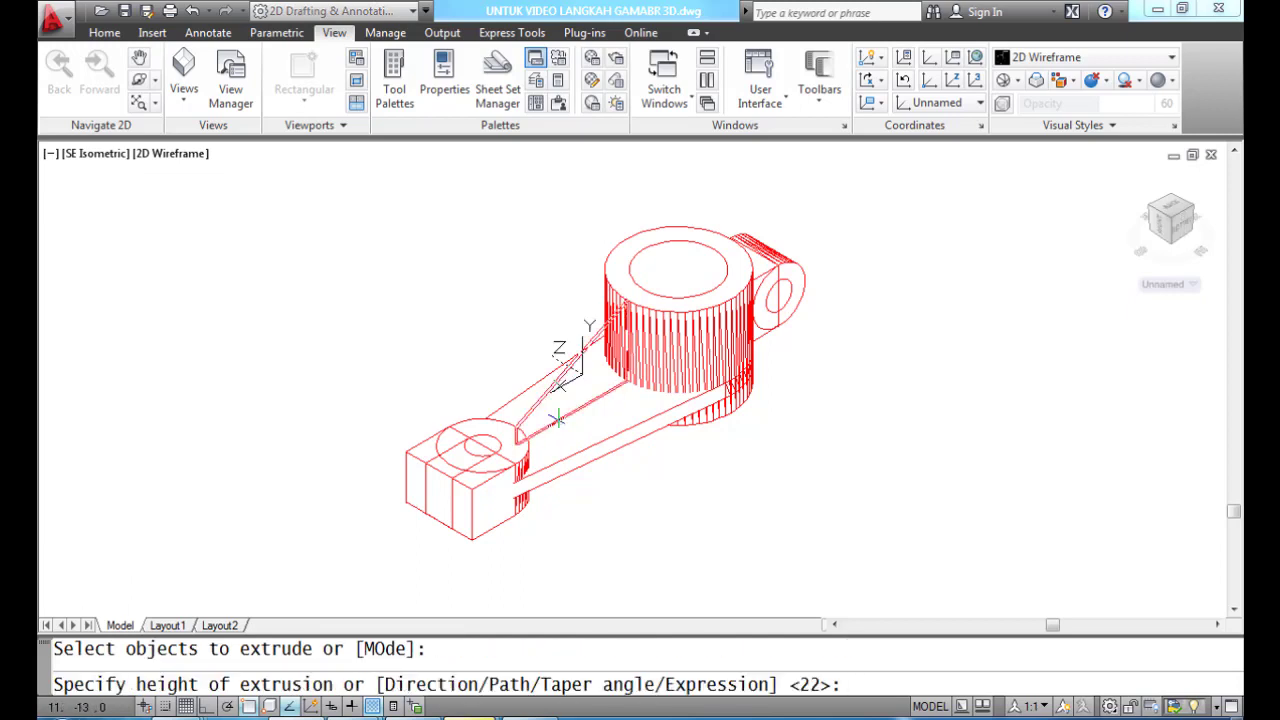
type("6")
key("Return")
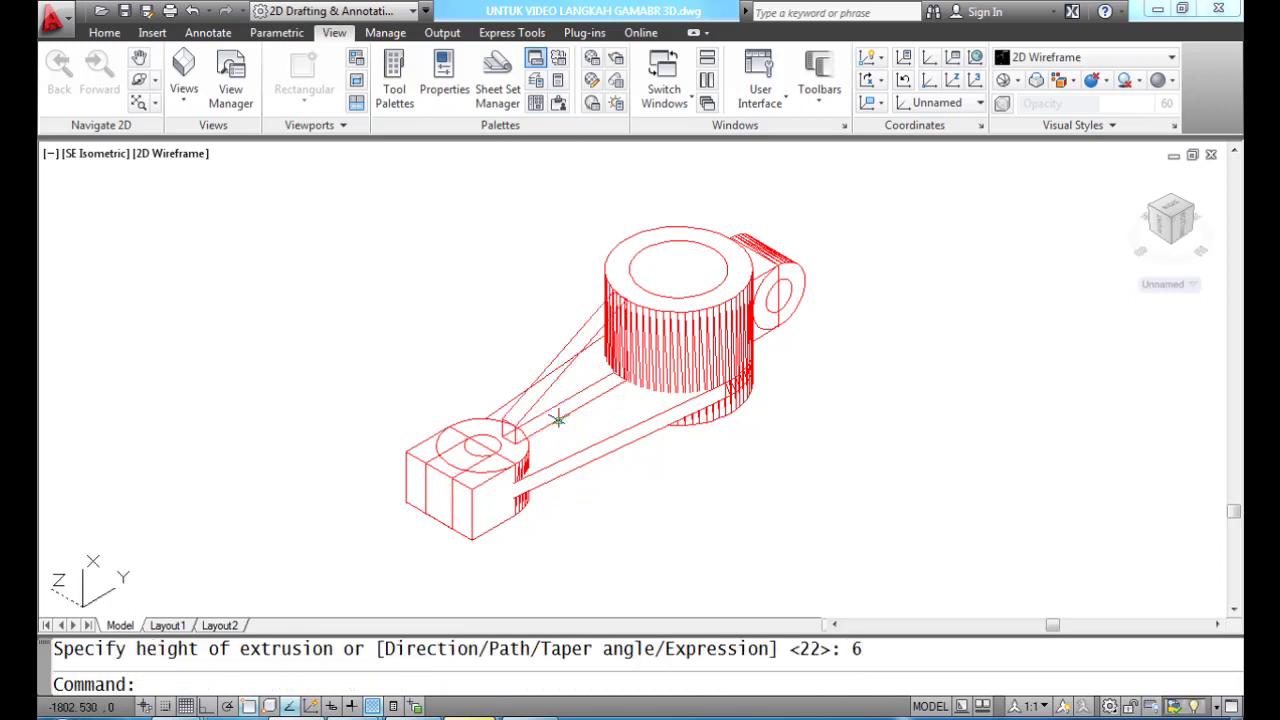
Step: Move the rib solid from base point 0,0,0 to @0,0,-3 and display the model with hidden lines removed
type("MOVE")
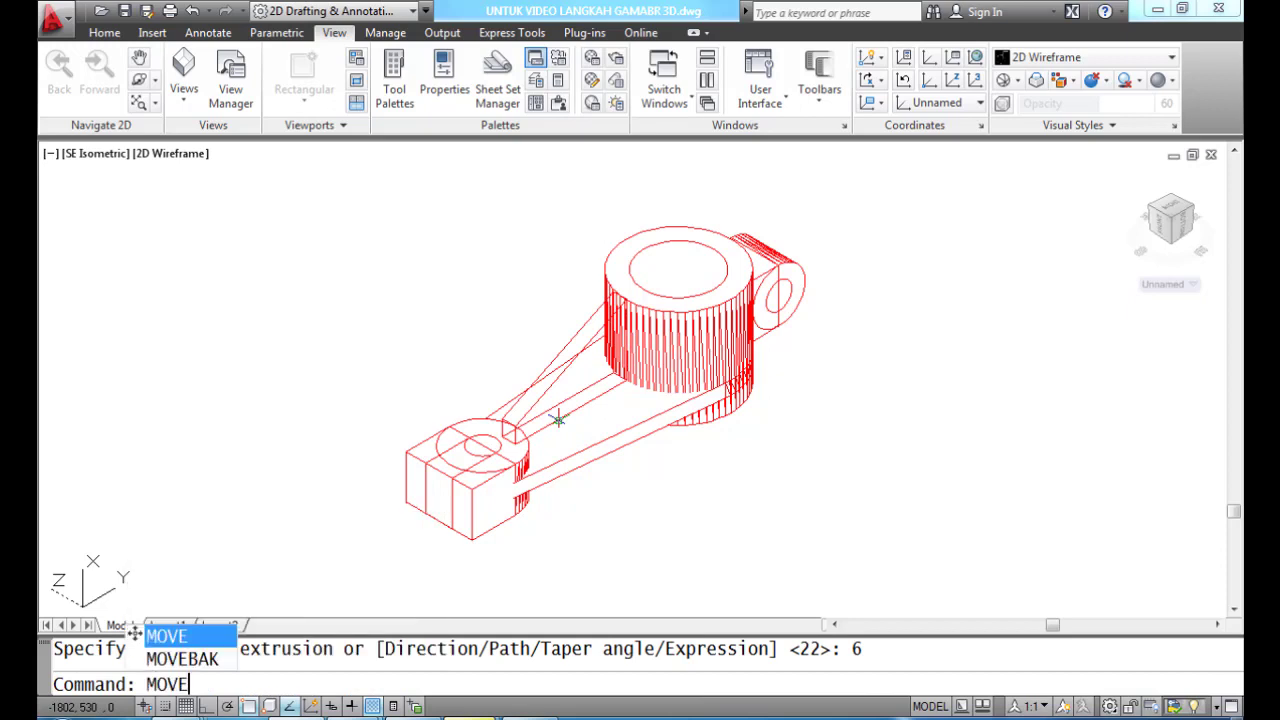
key("Return")
left_click(558, 420)
key("Return")
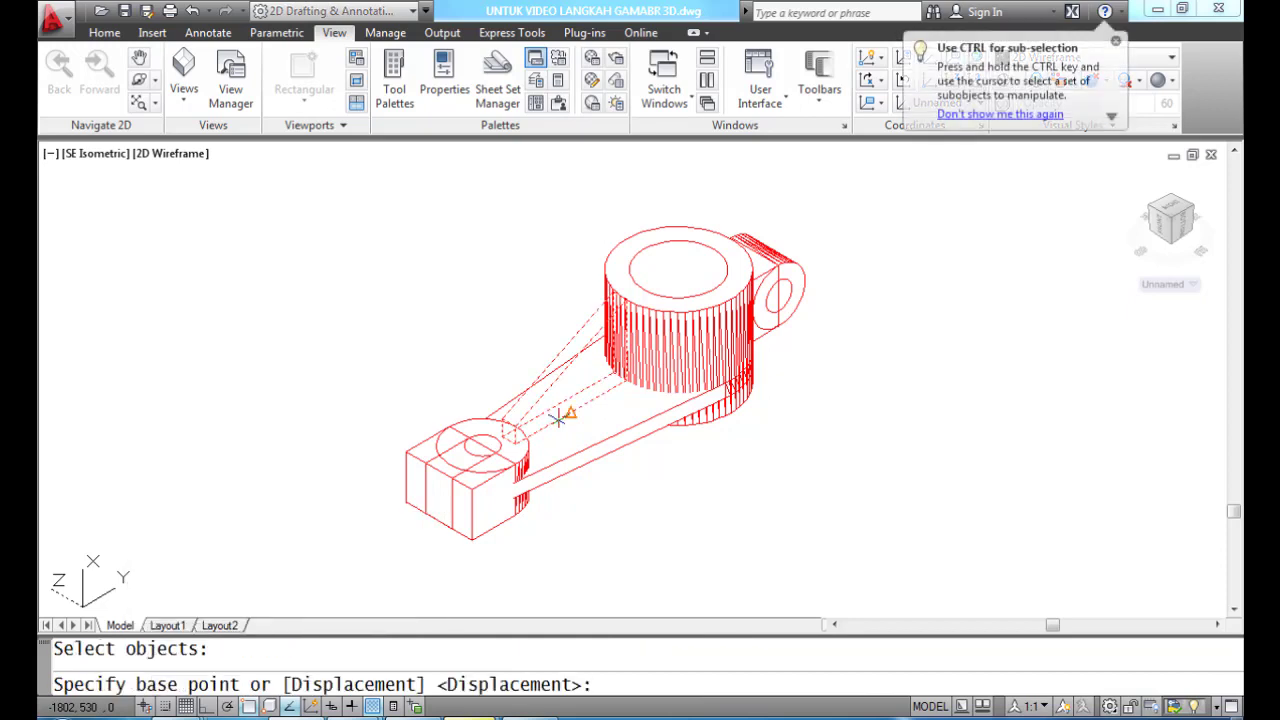
type("0,0,0")
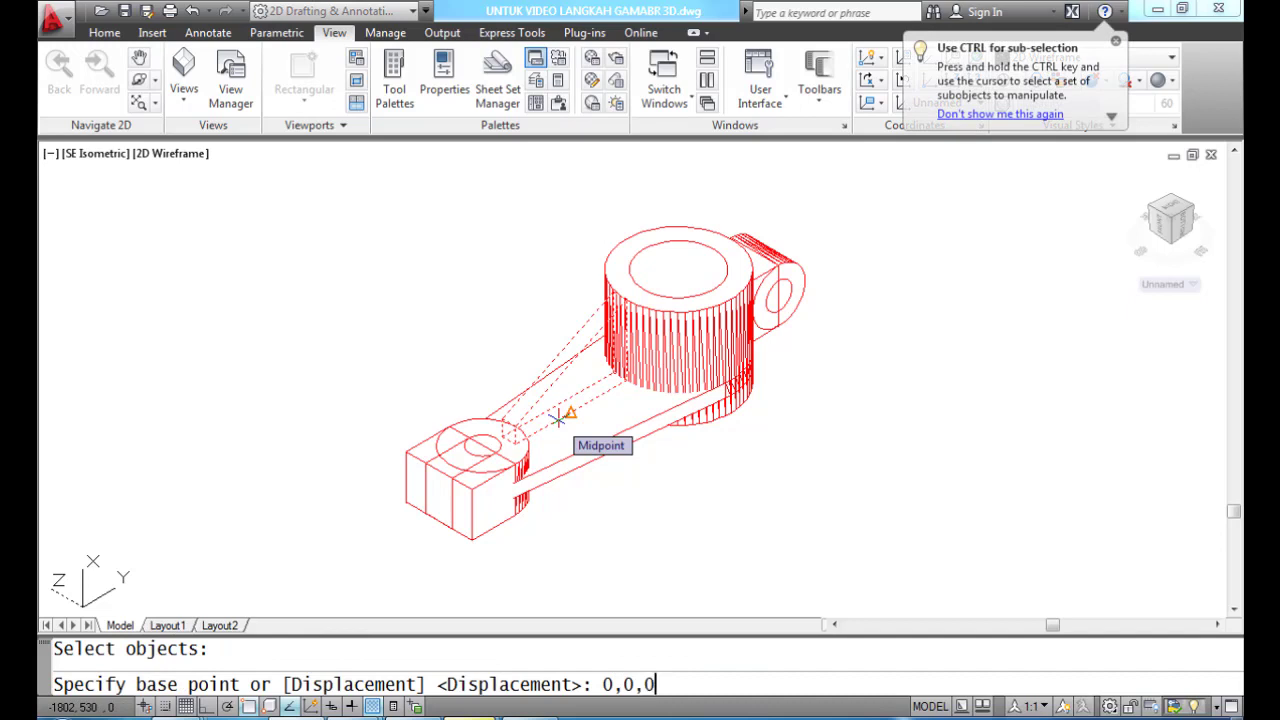
key("Return")
type("@")
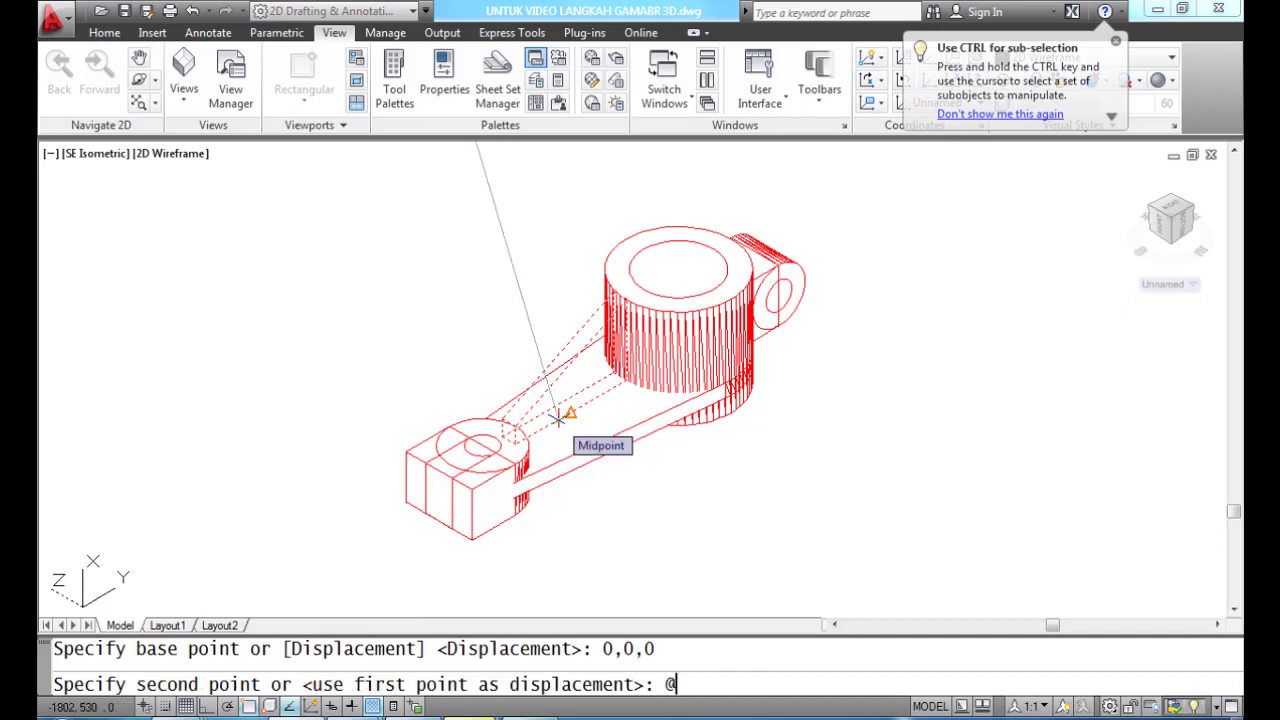
type("0,0,-3")
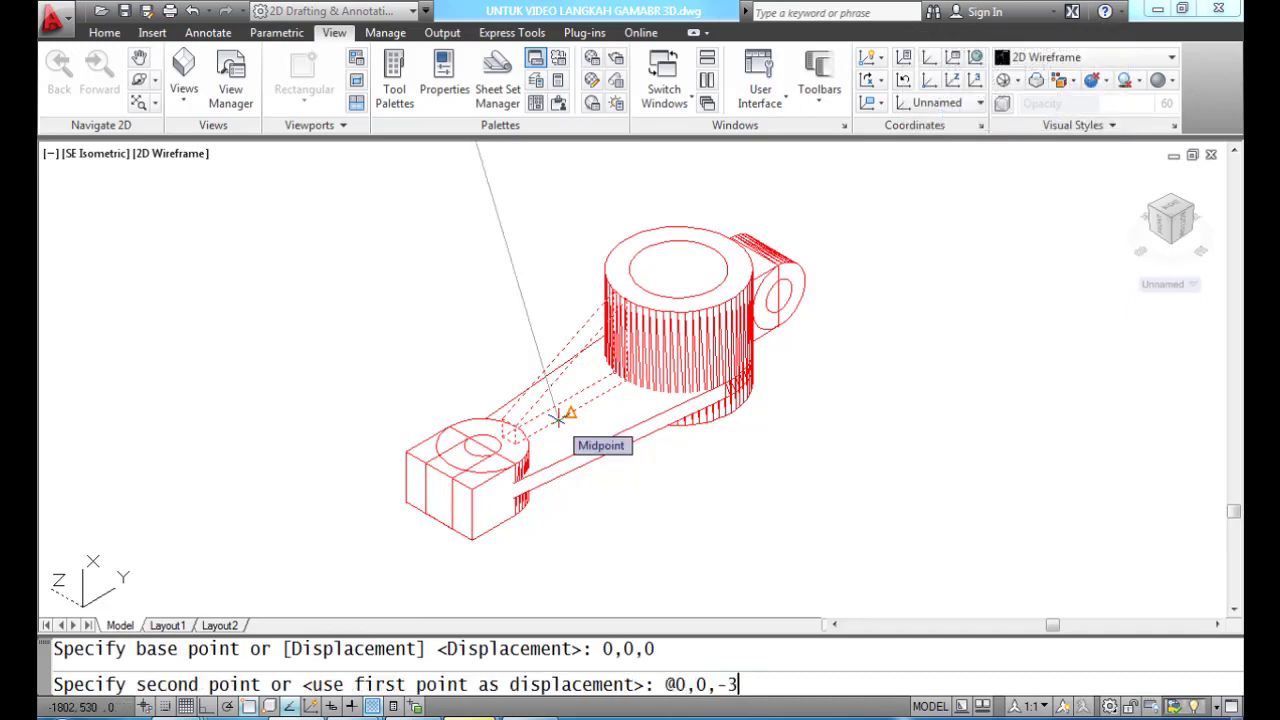
key("Return")
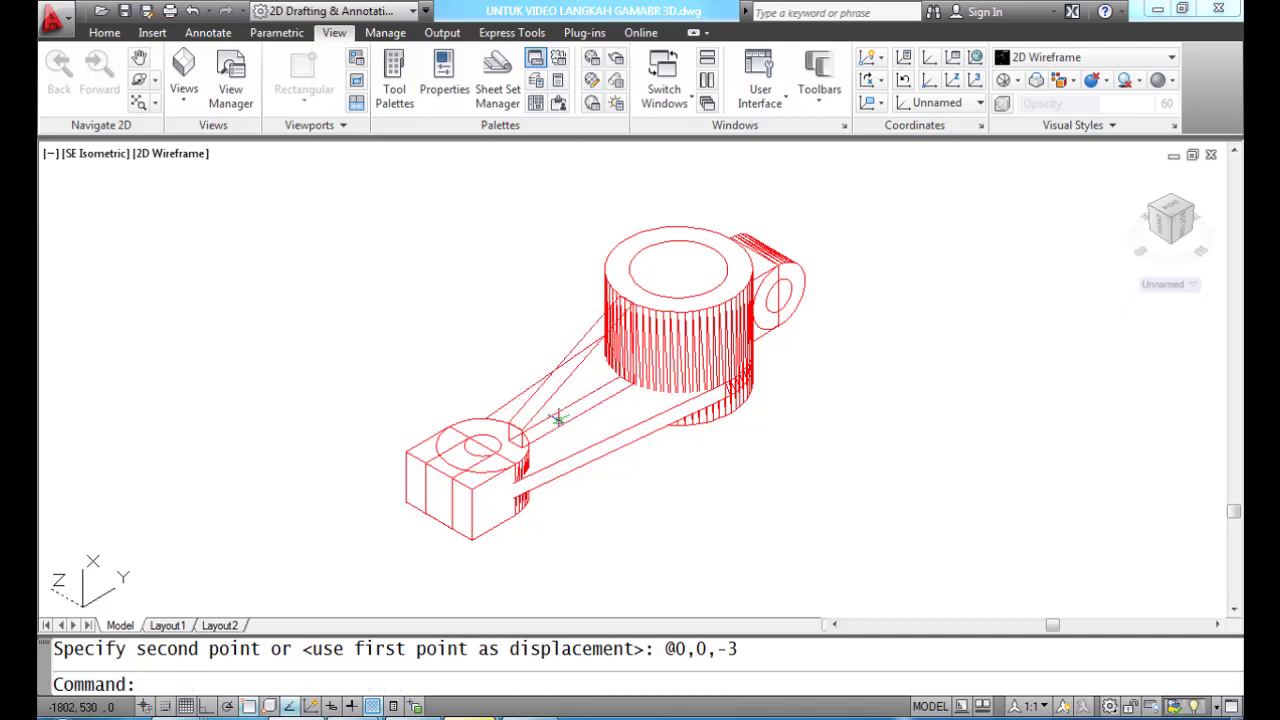
type("HIDE")
key("Return")
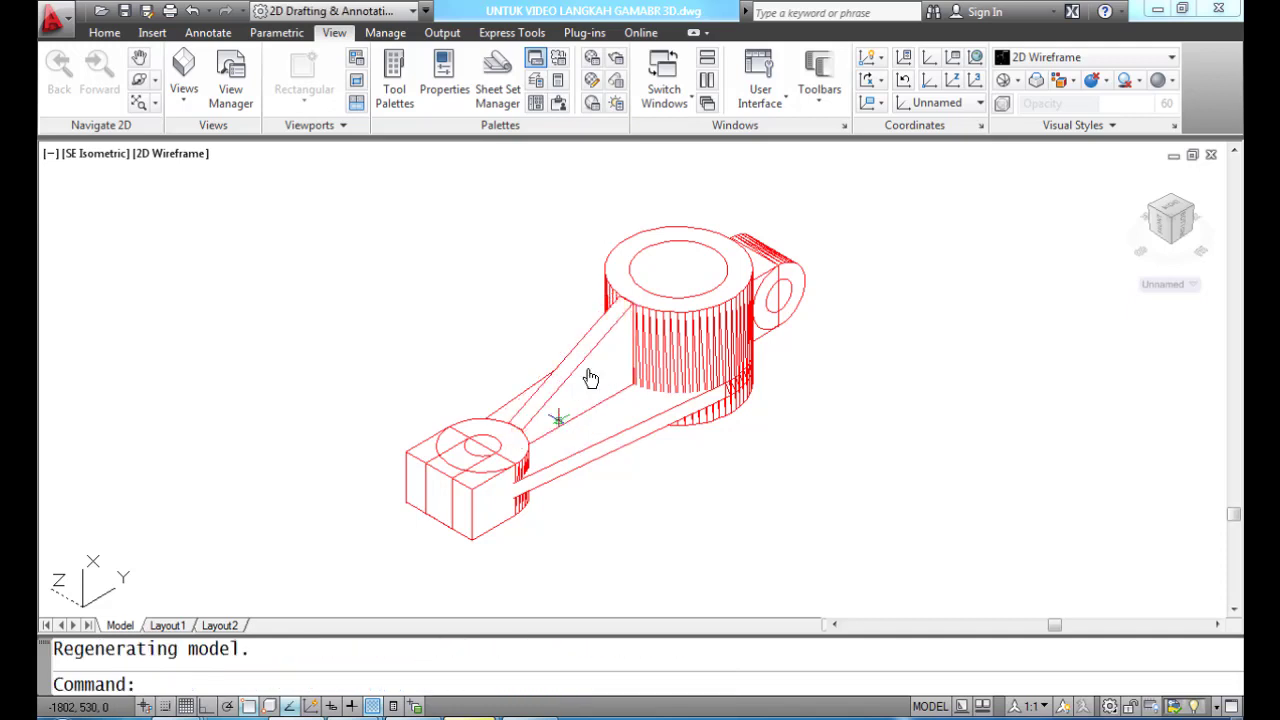
type("SUBTRACT")
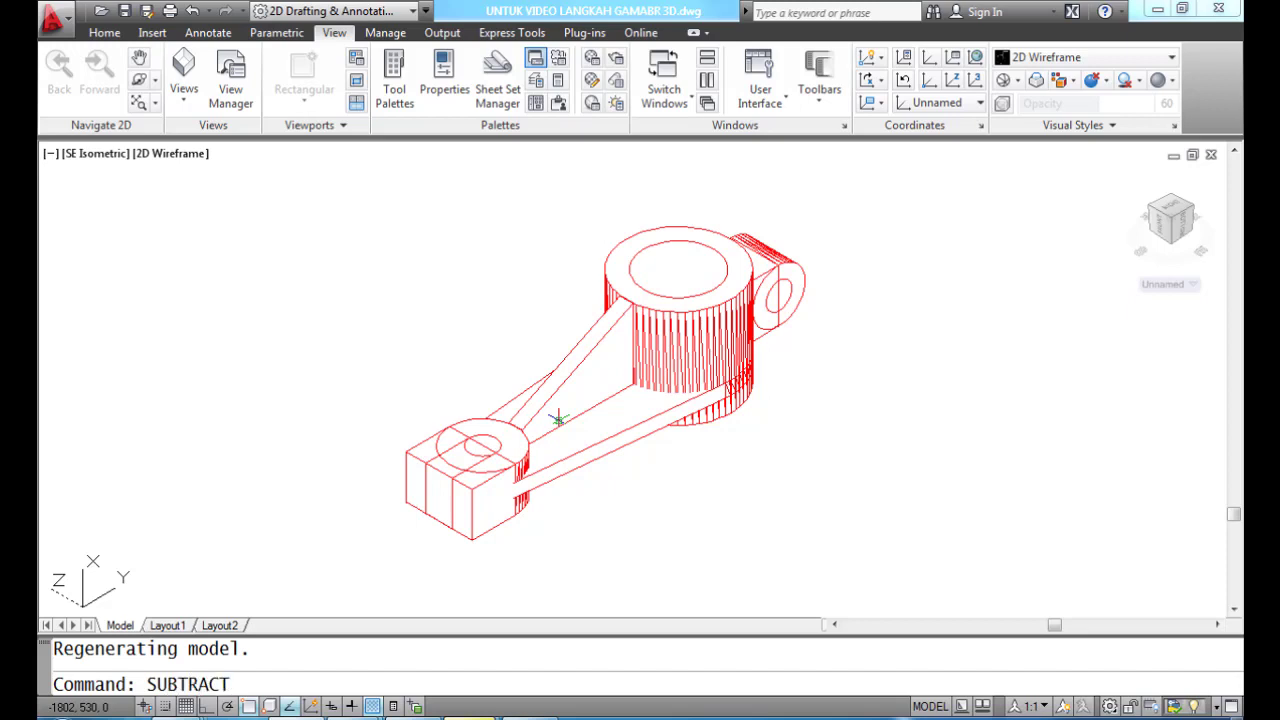
key("Return")
left_click(558, 419)
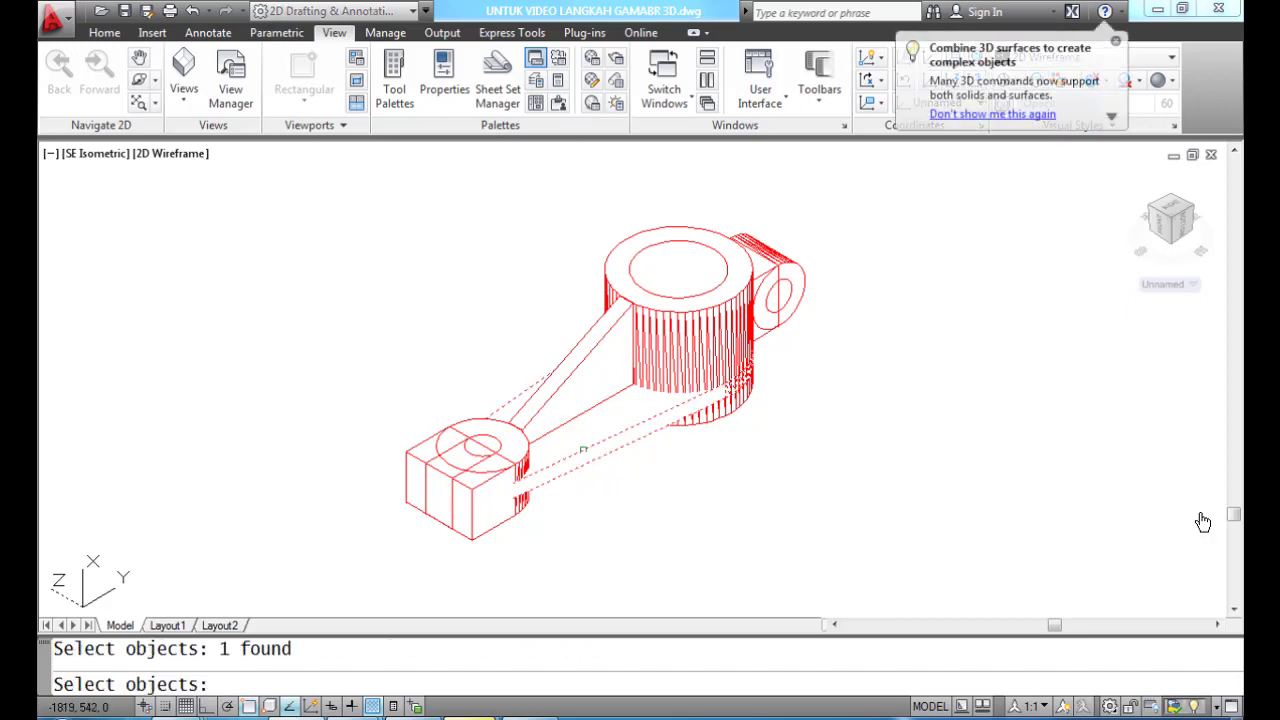
left_click(522, 456)
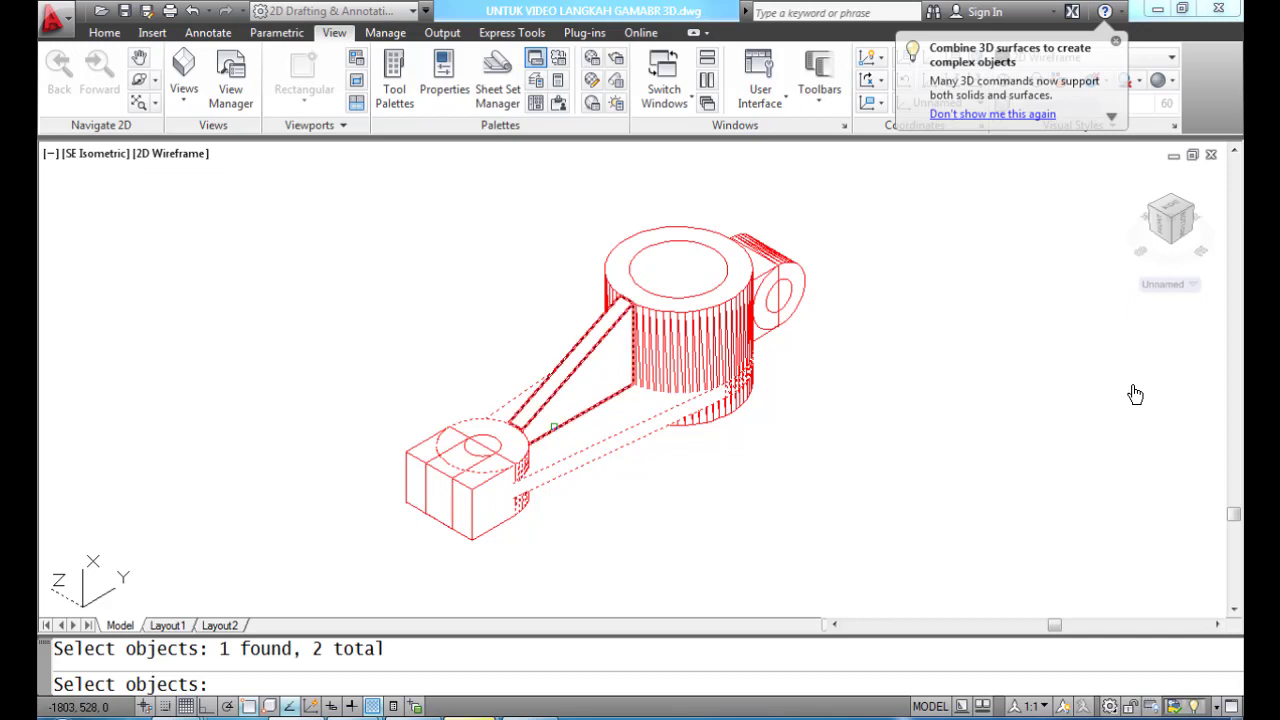
left_click(554, 427)
left_click(683, 312)
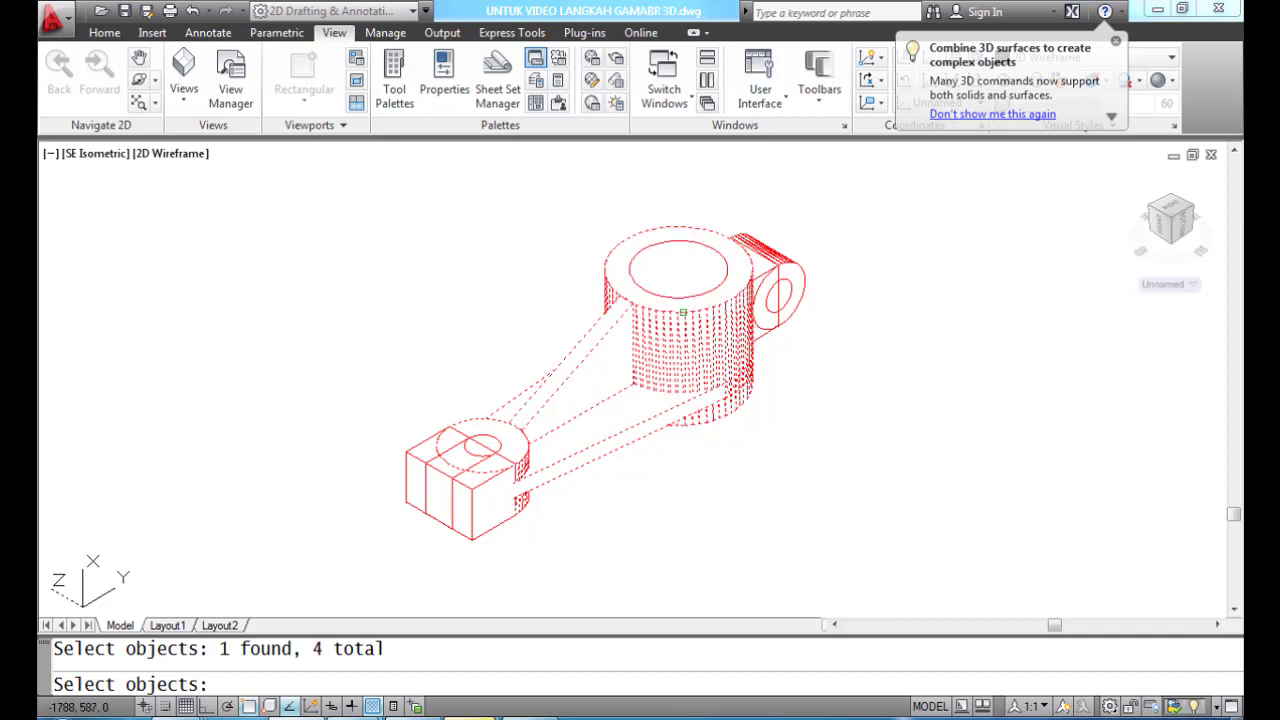
left_click(760, 338)
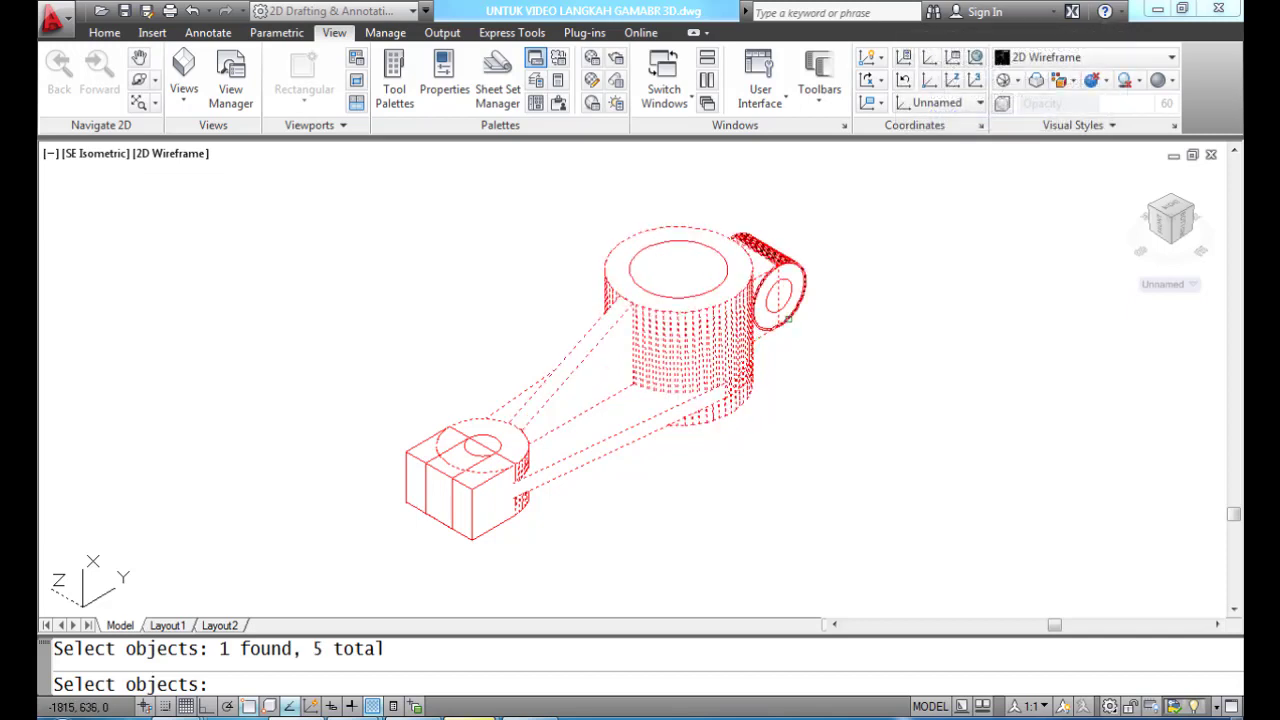
left_click(788, 318)
key("Return")
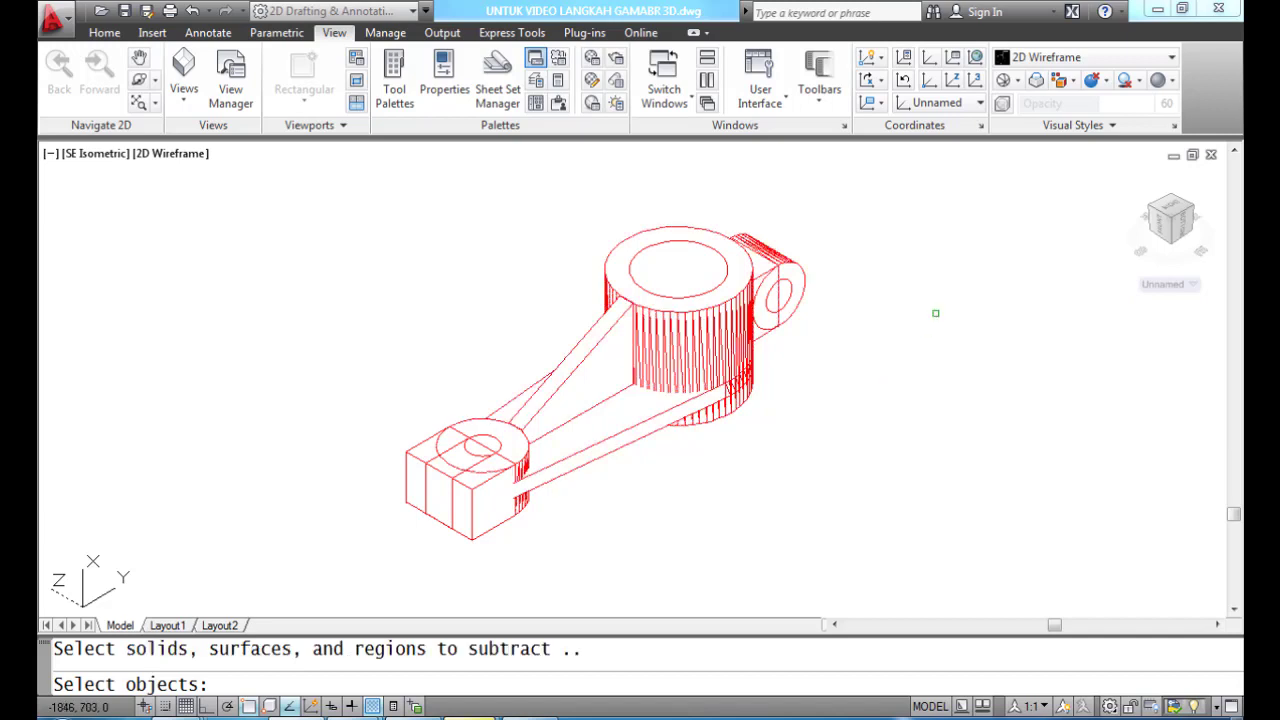
key("Return")
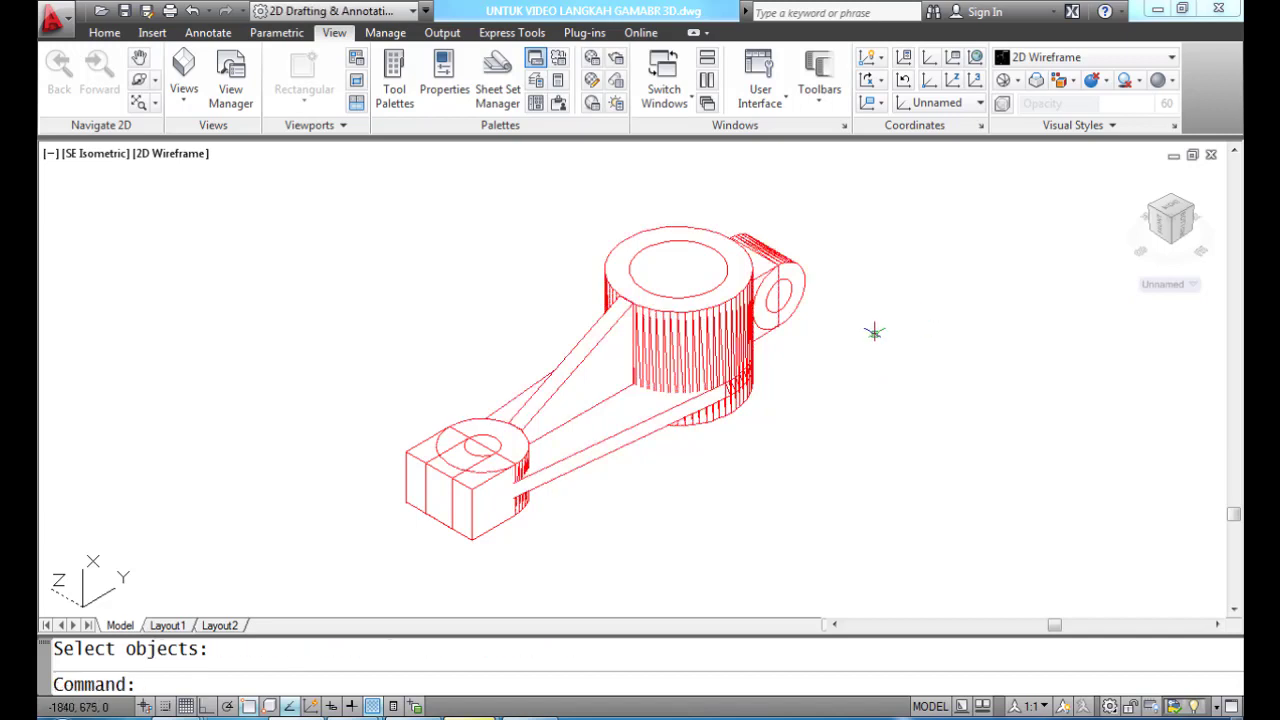
Step: Subtract the three inner bore cylinders and the slot box from the arm, rib, boss, large cylinder and lug solids, and display with hidden lines removed
key("Return")
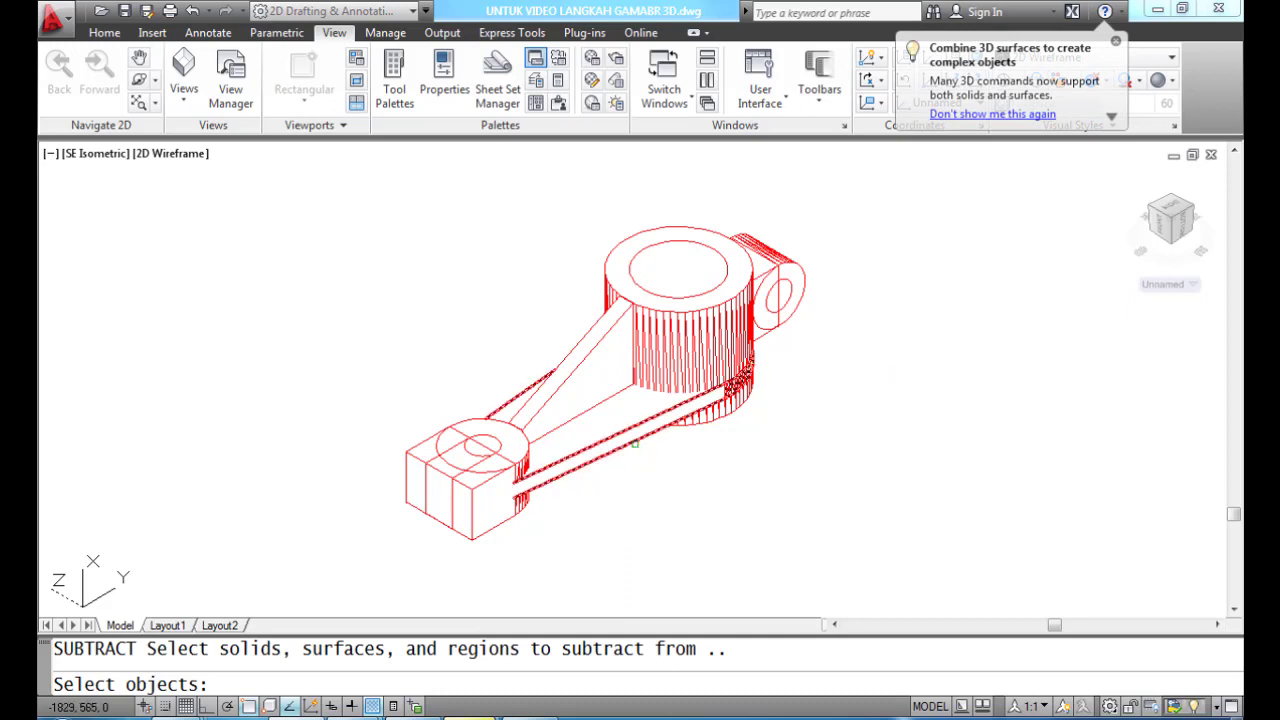
left_click(635, 446)
left_click(608, 445)
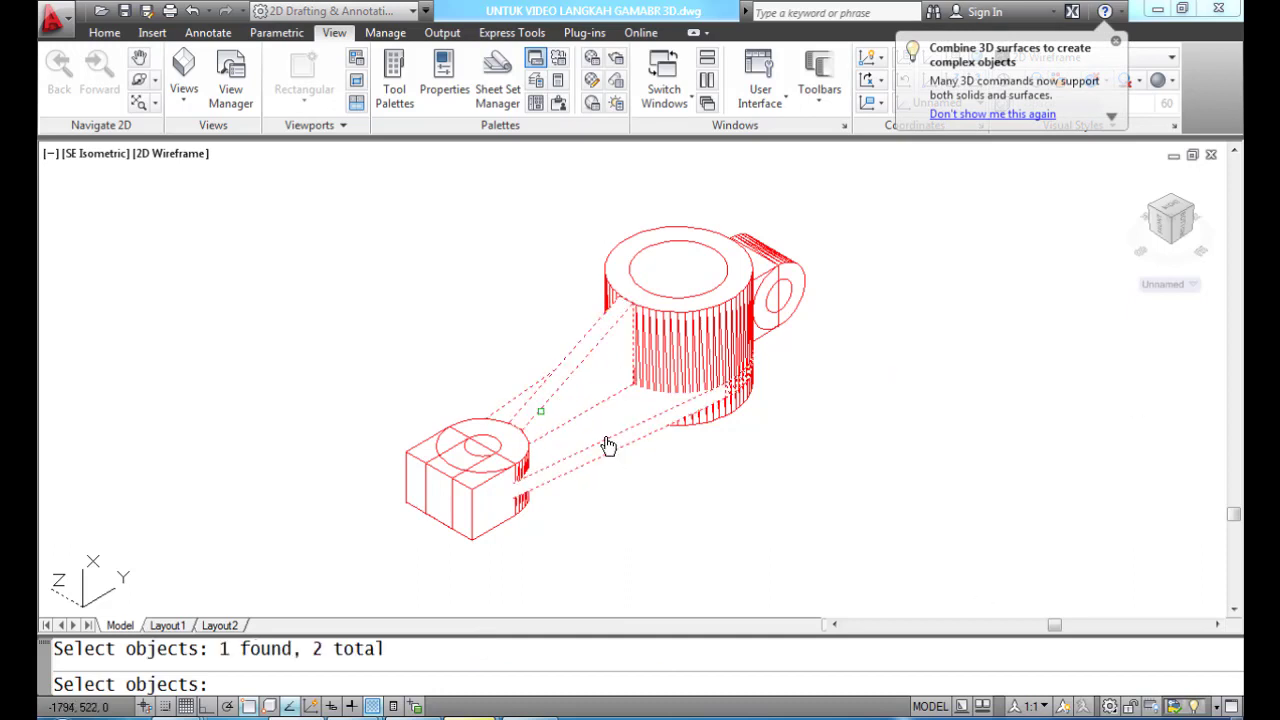
left_click(608, 445)
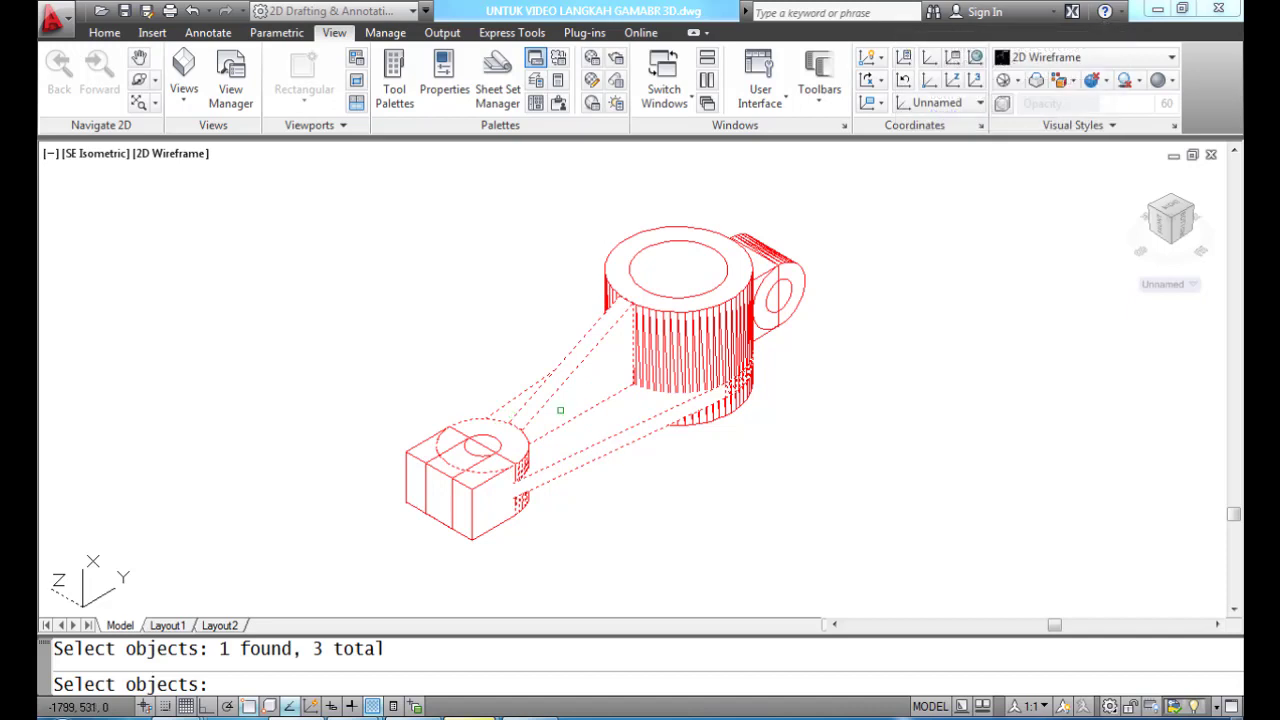
left_click(418, 443)
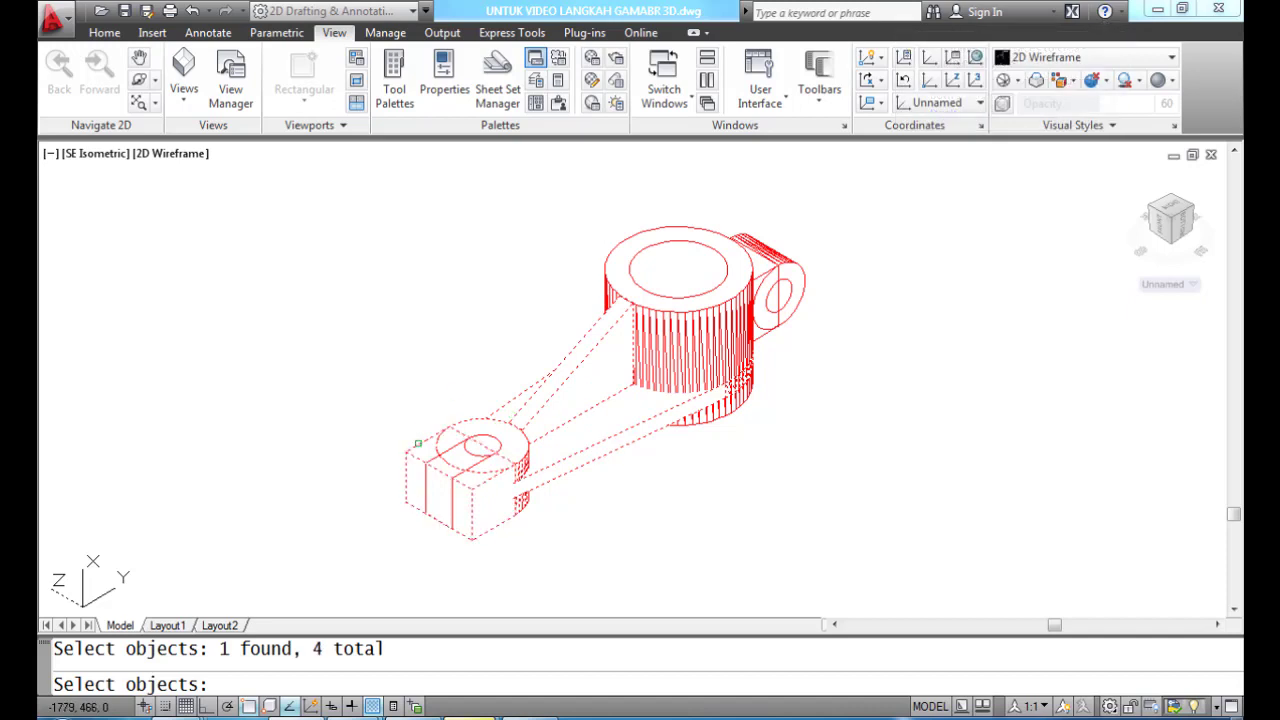
left_click(604, 256)
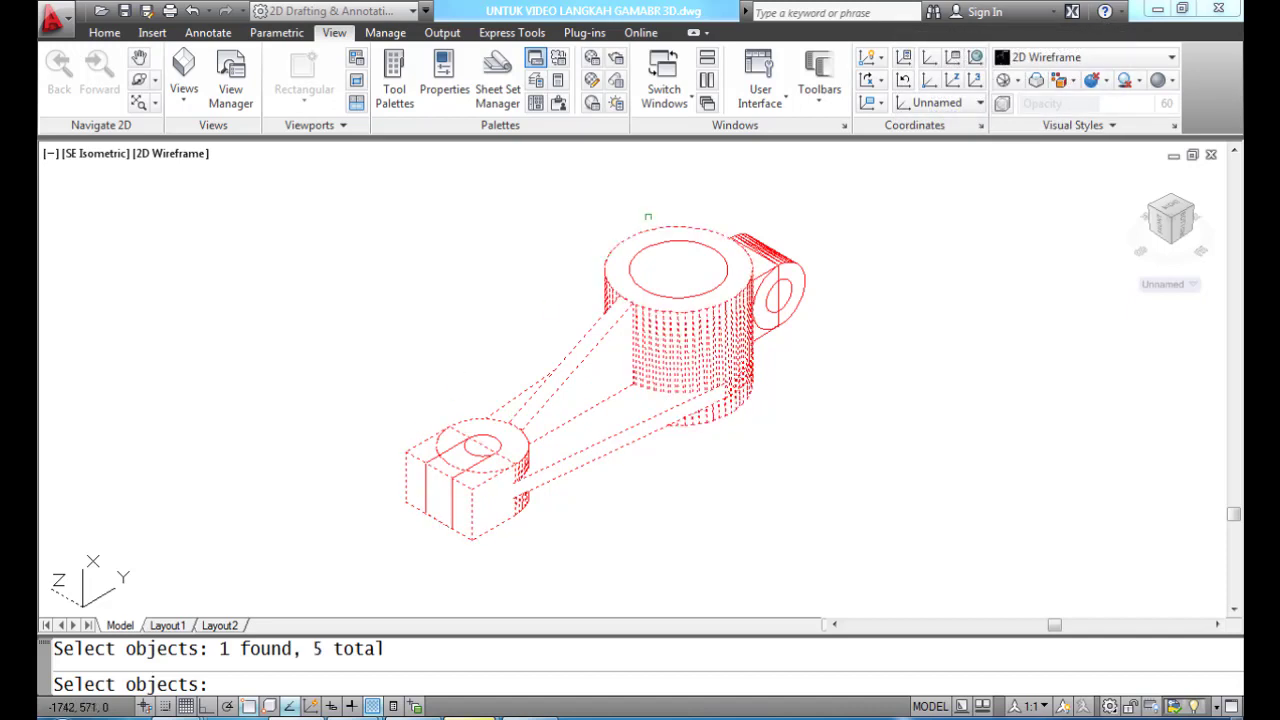
left_click(798, 262)
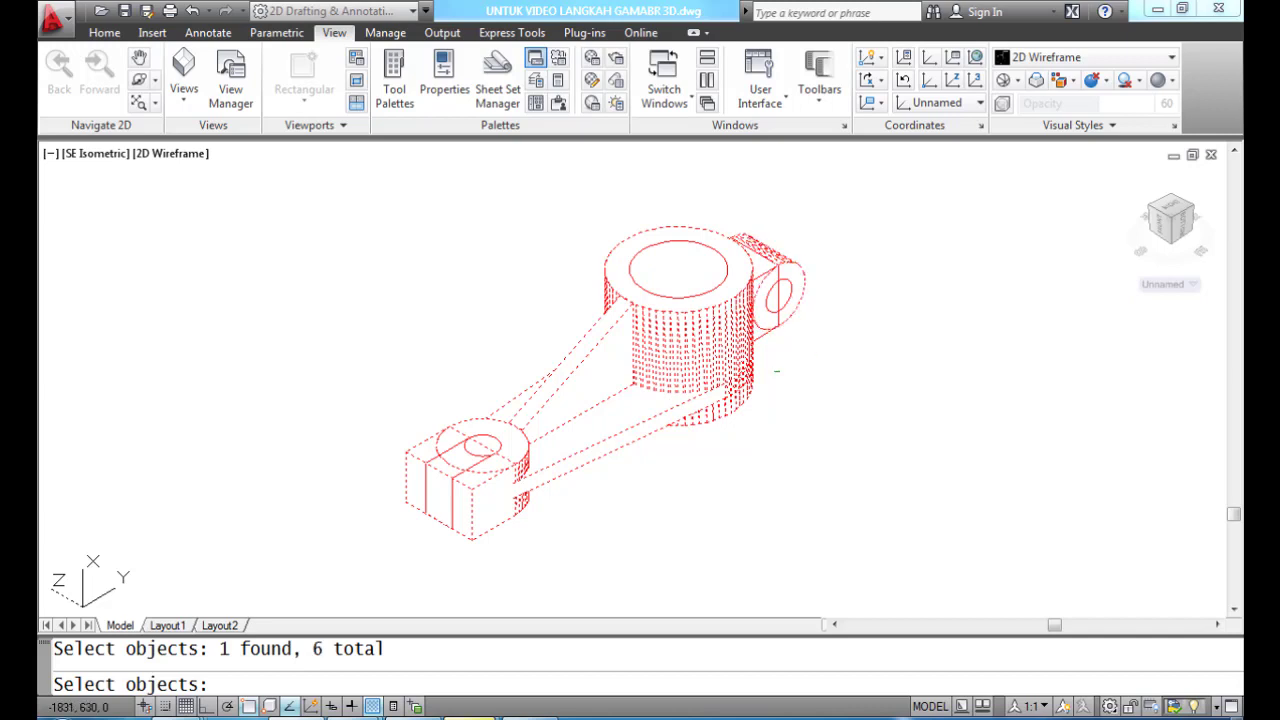
left_click(764, 336)
key("Return")
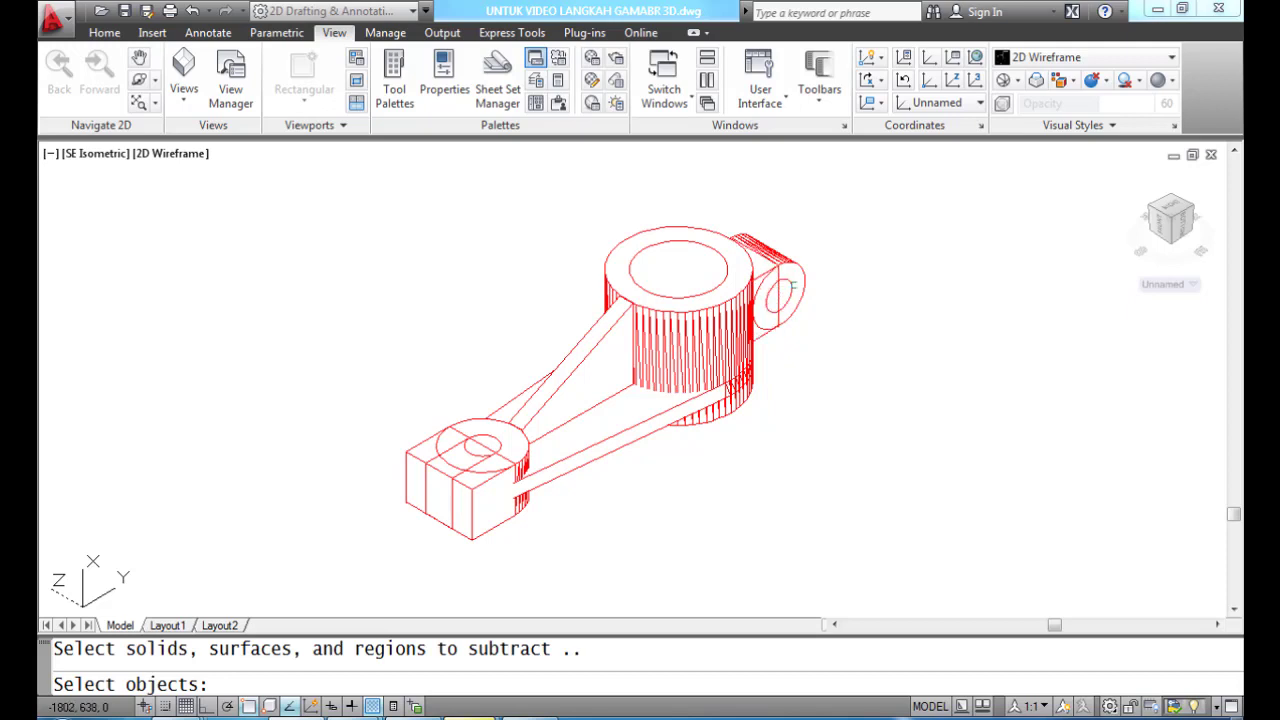
left_click(792, 287)
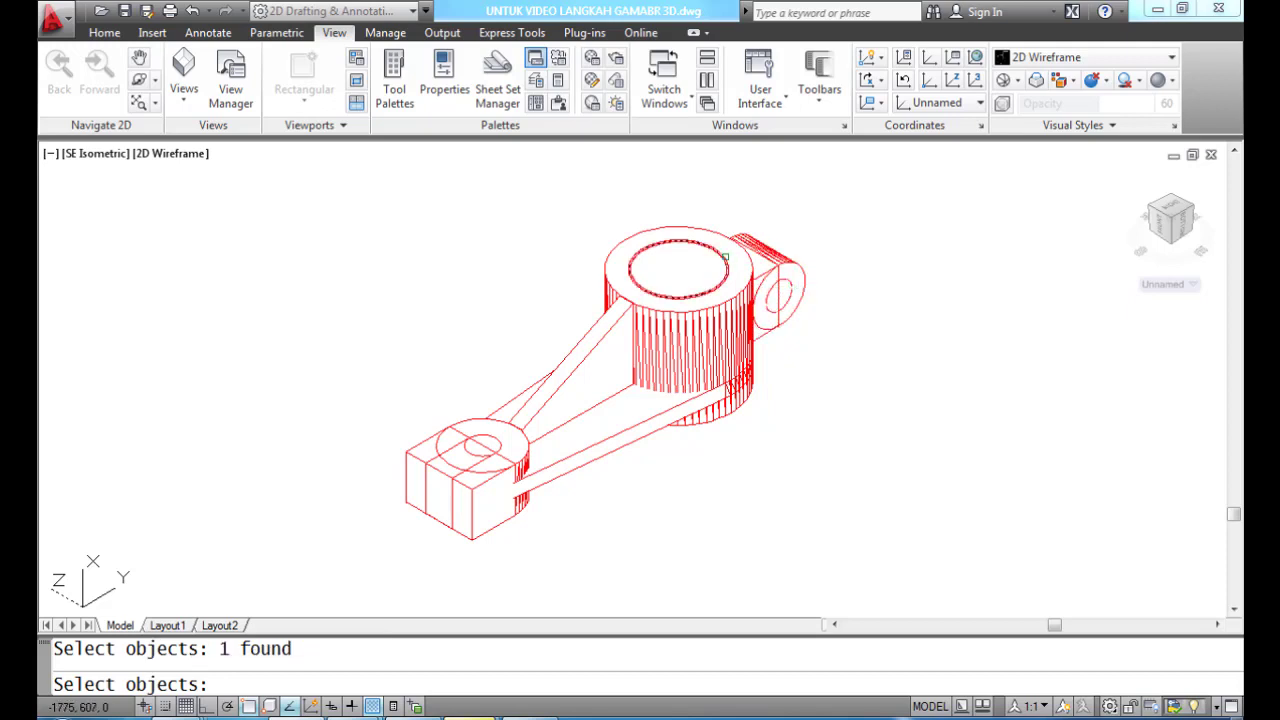
left_click(726, 257)
left_click(468, 437)
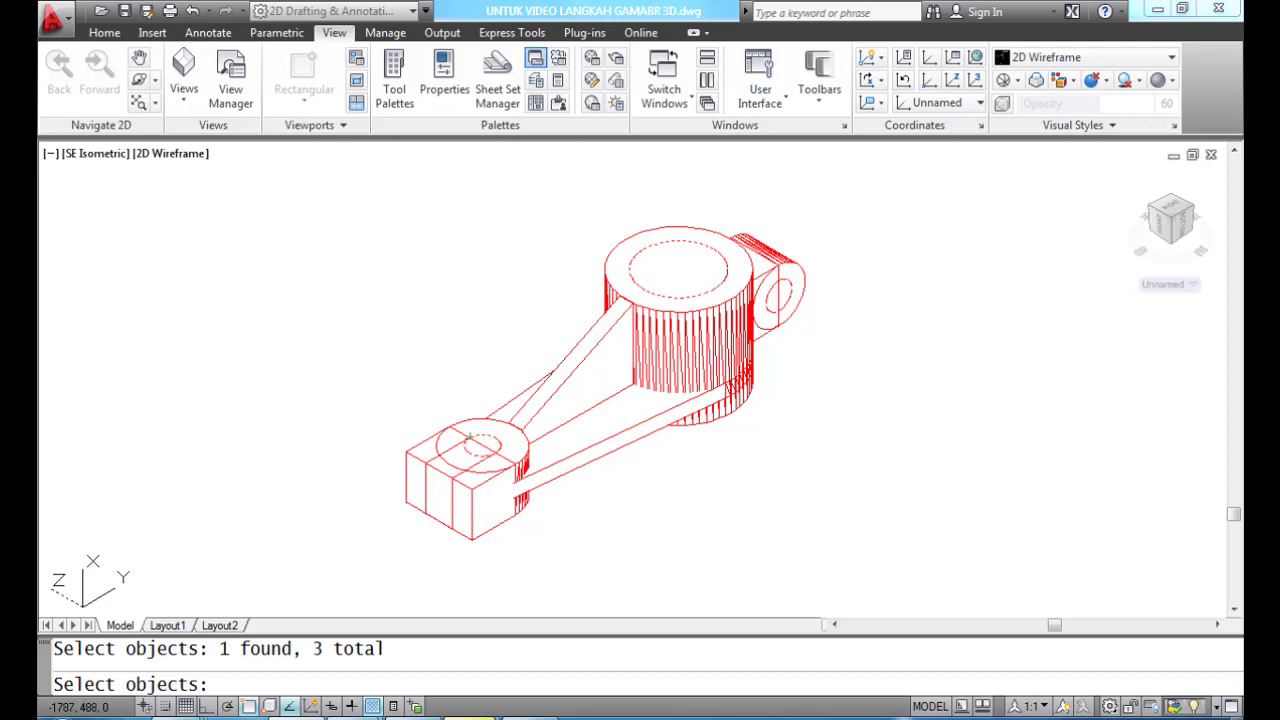
left_click(449, 443)
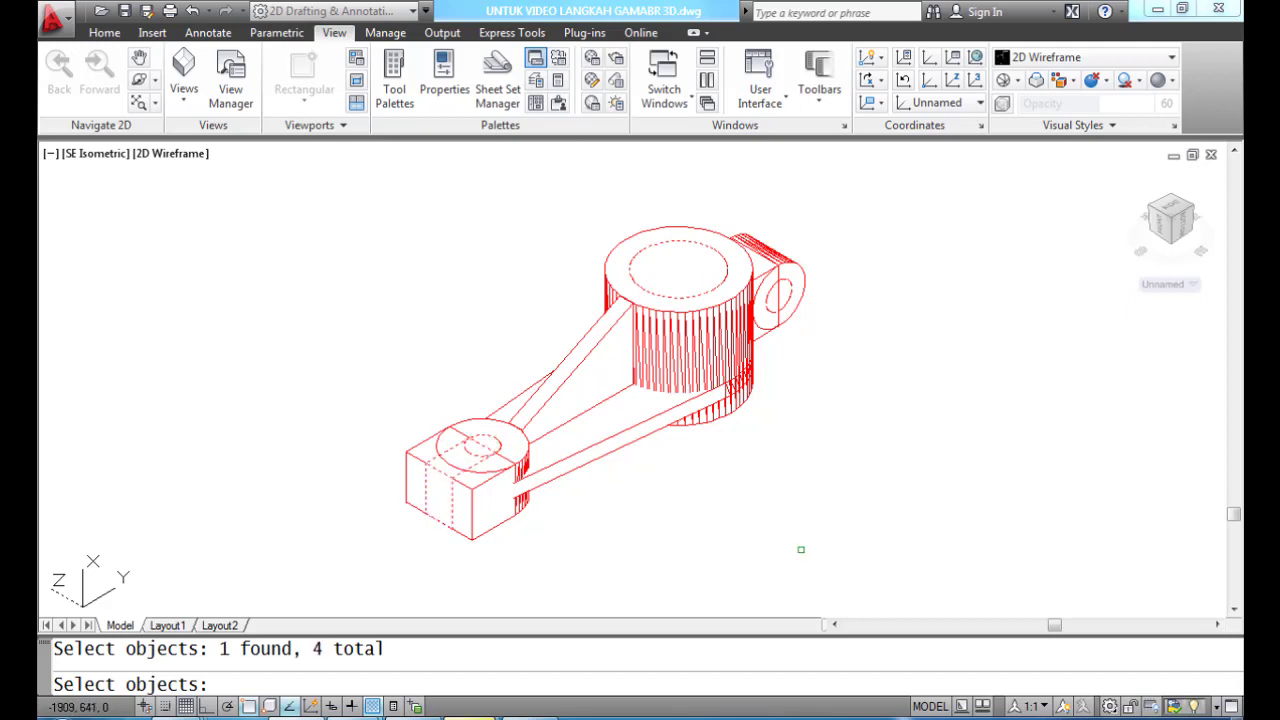
key("Return")
type("HIDE")
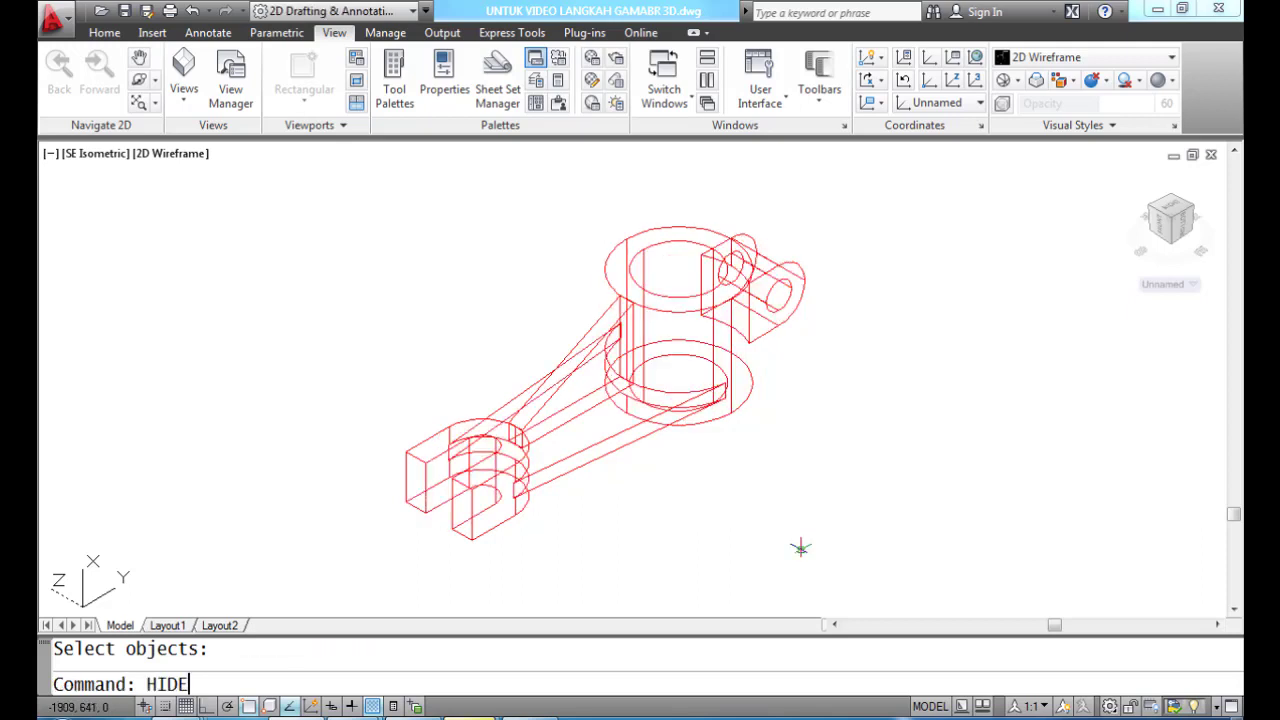
key("Return")
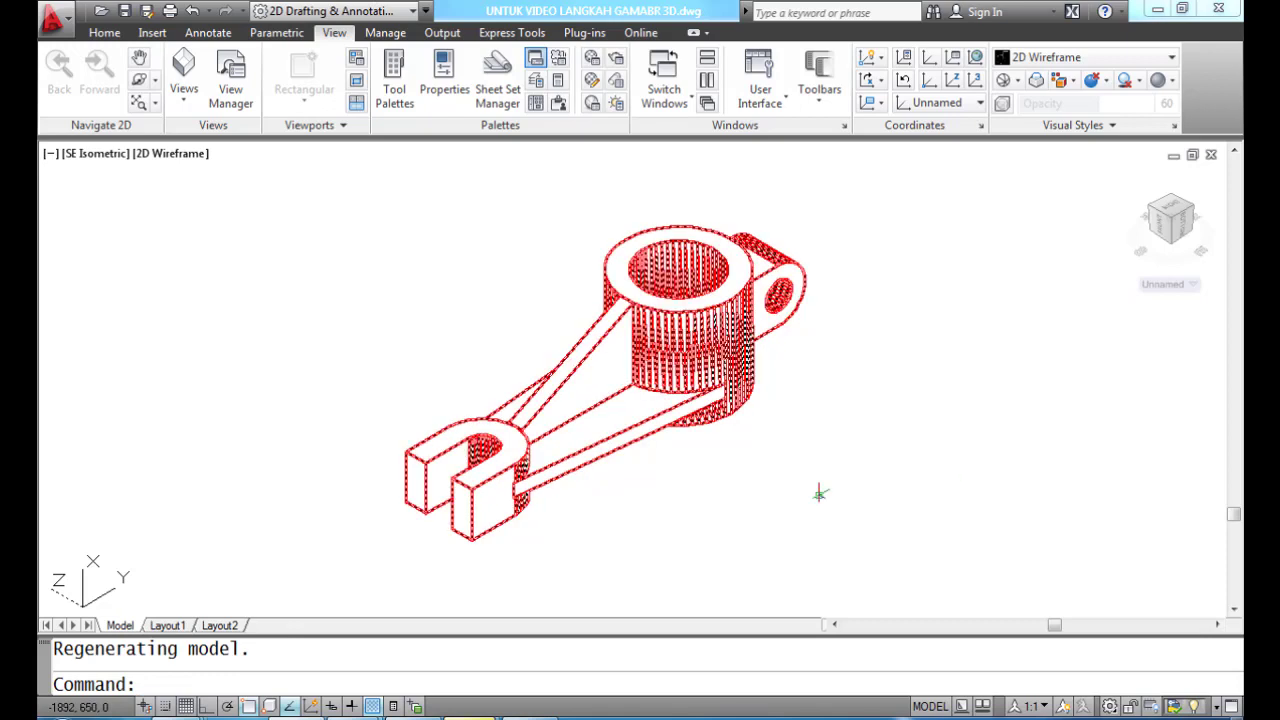